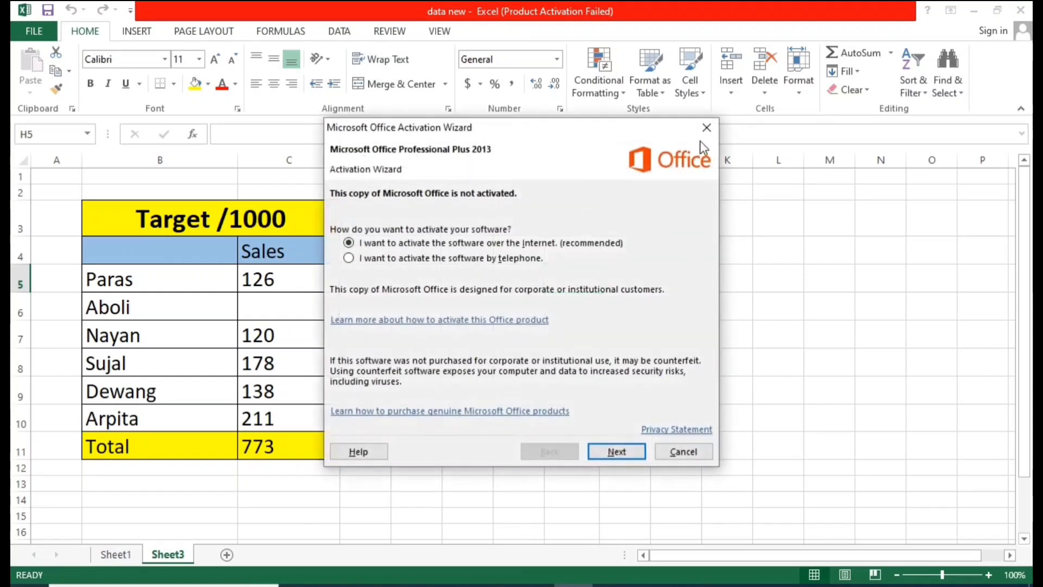
# Step: Close the Office activation wizard and switch to Sheet1
pyautogui.click(704, 129)
pyautogui.click(559, 372)
pyautogui.click(130, 559)
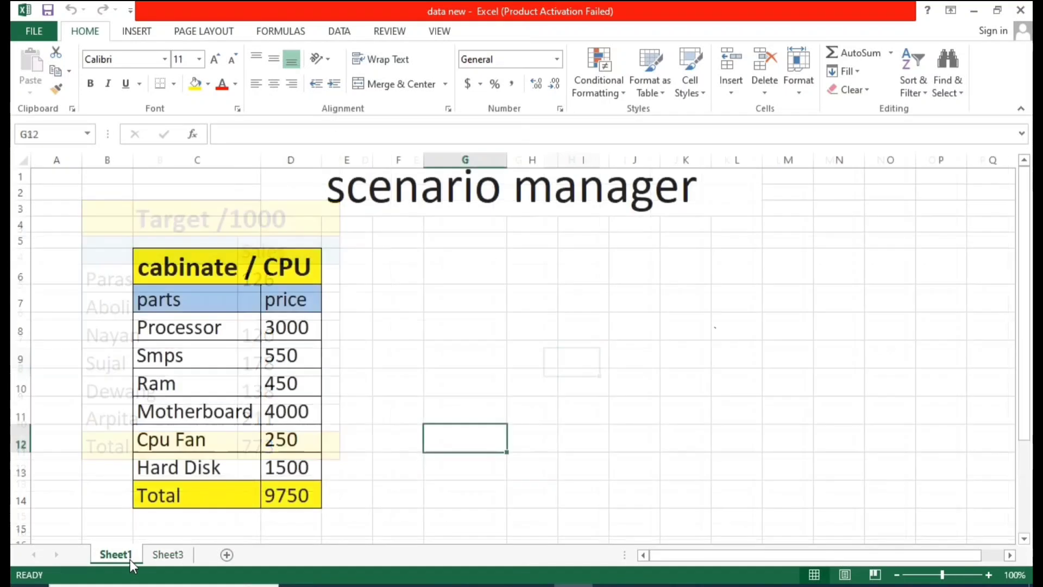
pyautogui.click(412, 316)
pyautogui.click(487, 297)
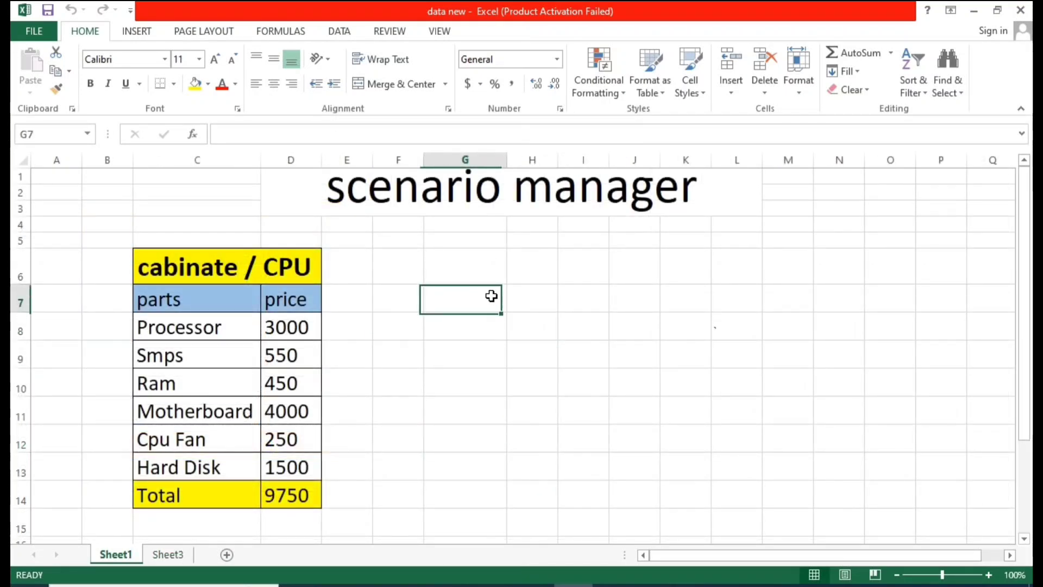
pyautogui.click(470, 272)
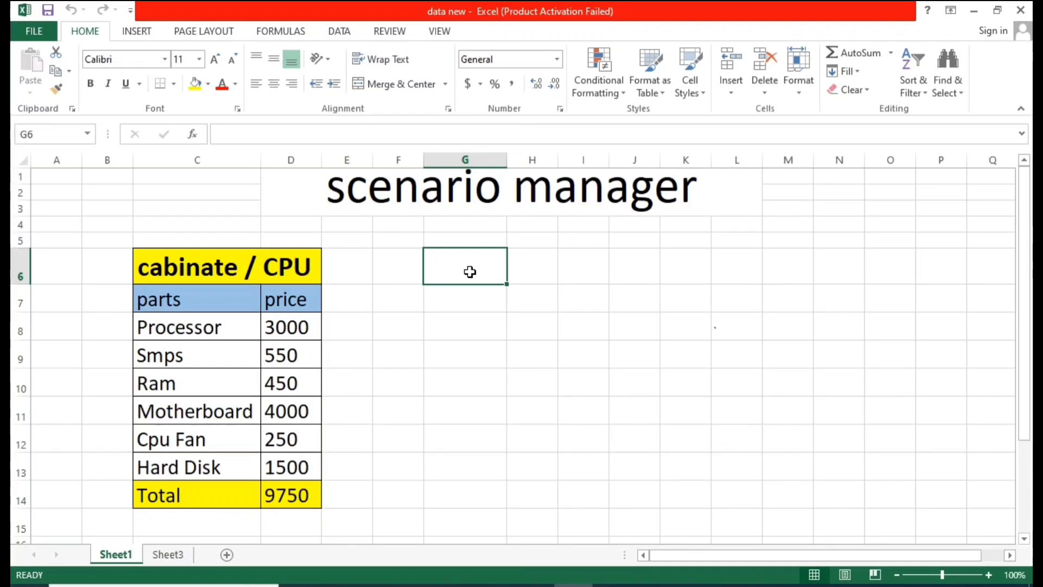
pyautogui.click(504, 323)
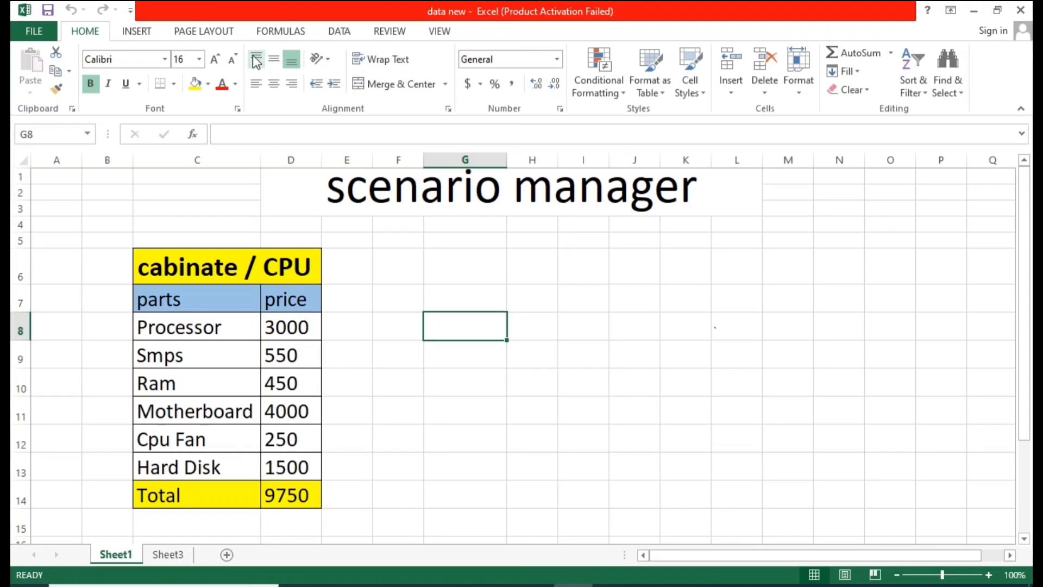
pyautogui.click(348, 34)
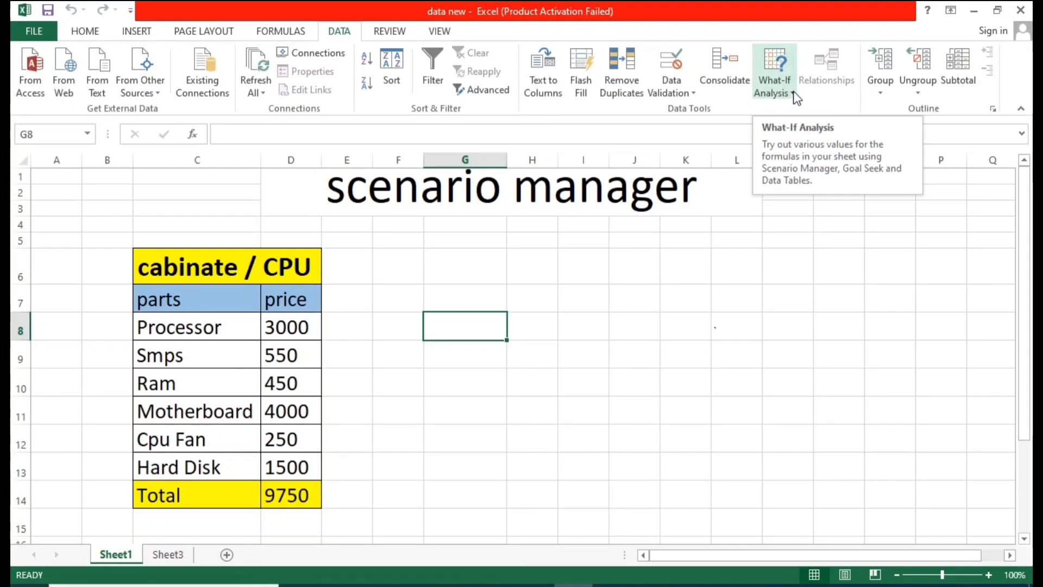
pyautogui.click(521, 287)
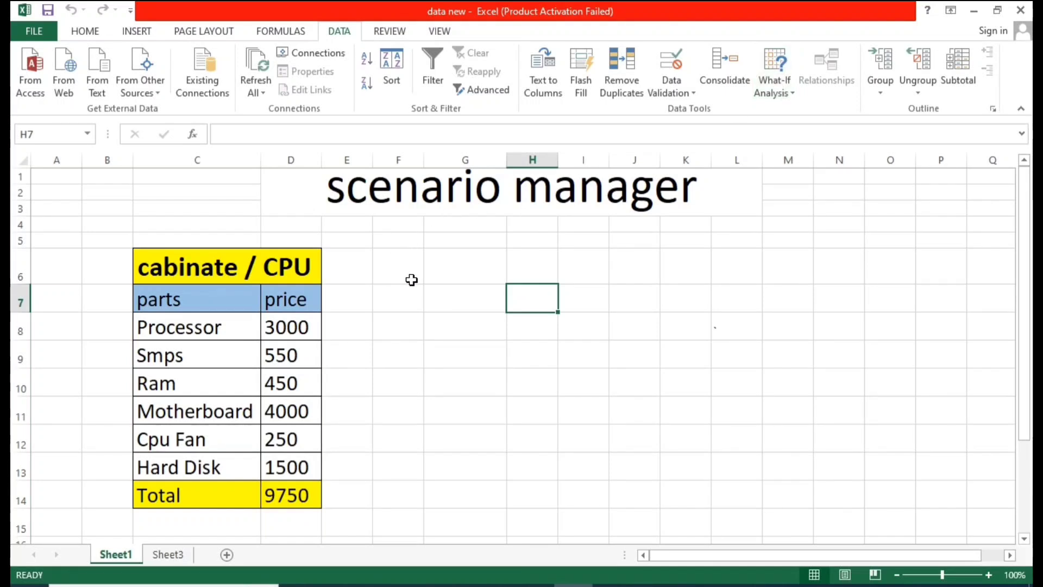
pyautogui.click(466, 290)
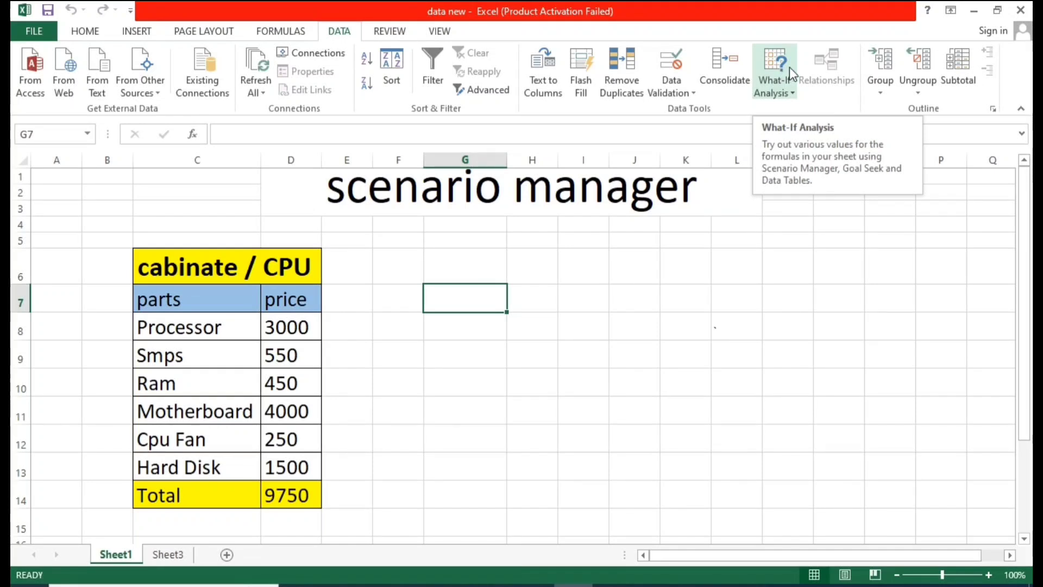
pyautogui.click(515, 269)
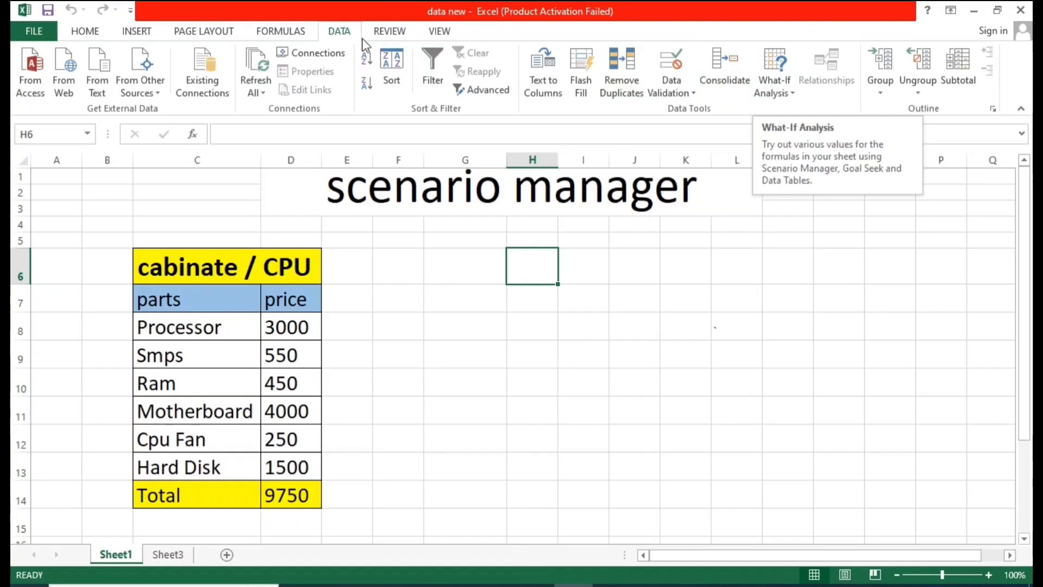
pyautogui.click(83, 32)
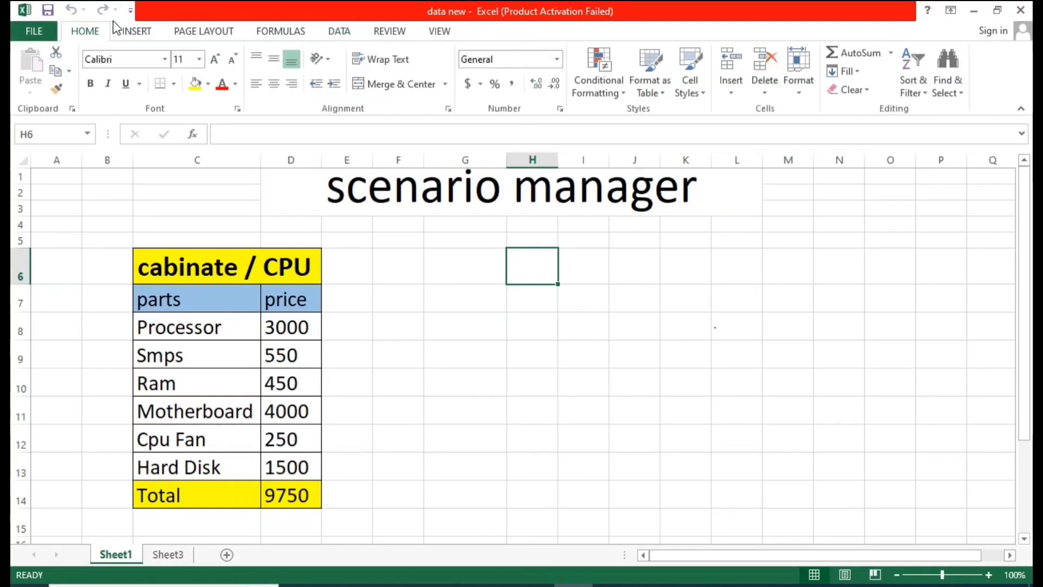
pyautogui.click(152, 36)
pyautogui.click(203, 36)
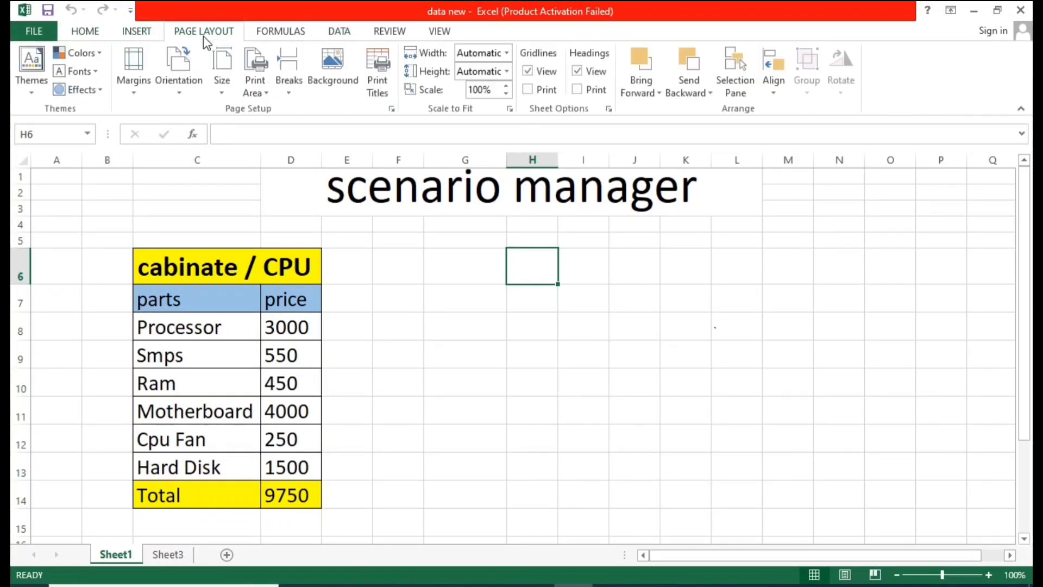
pyautogui.click(281, 38)
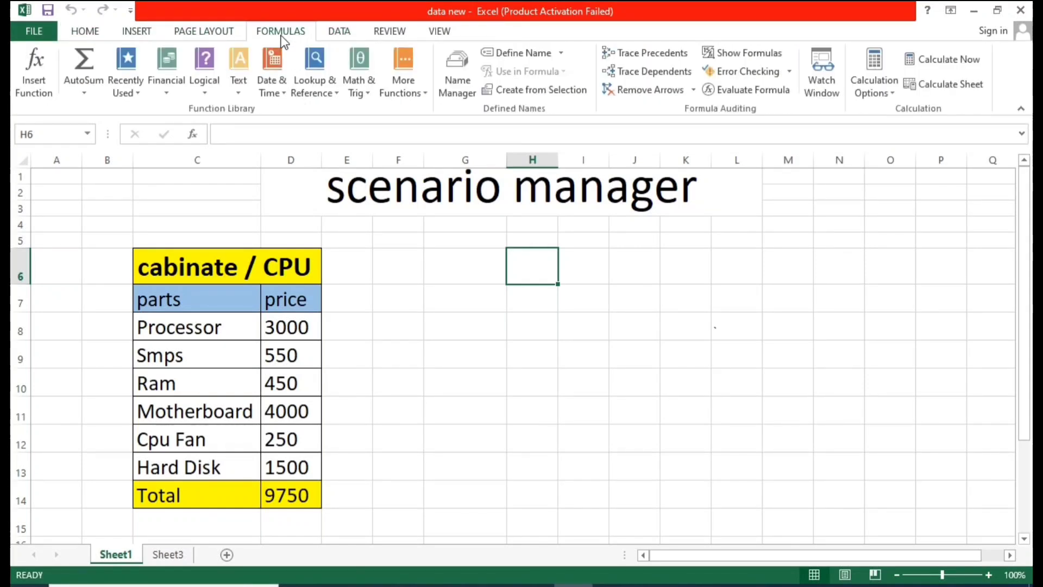
pyautogui.click(85, 34)
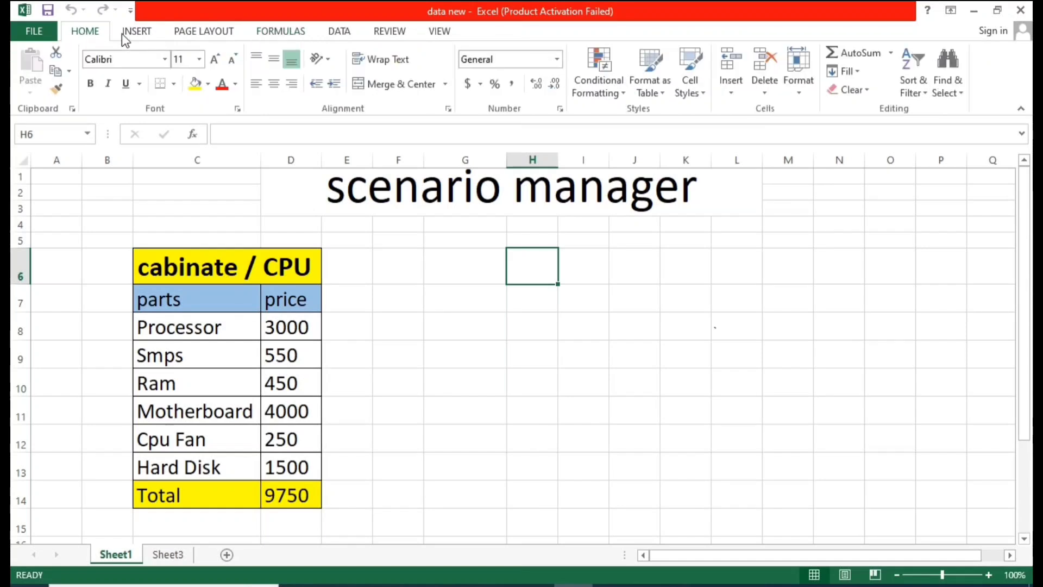
pyautogui.click(137, 35)
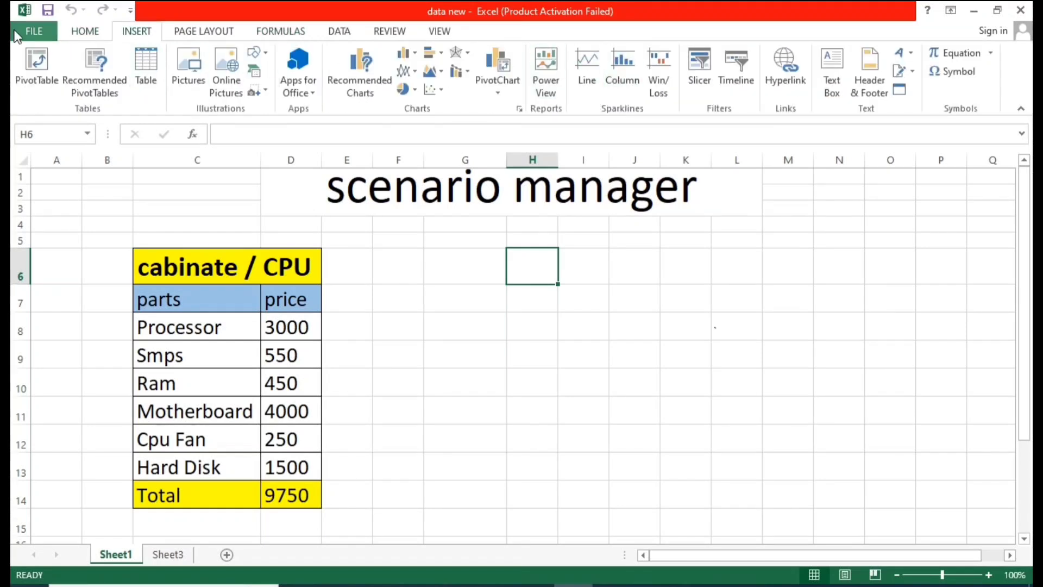
pyautogui.click(189, 31)
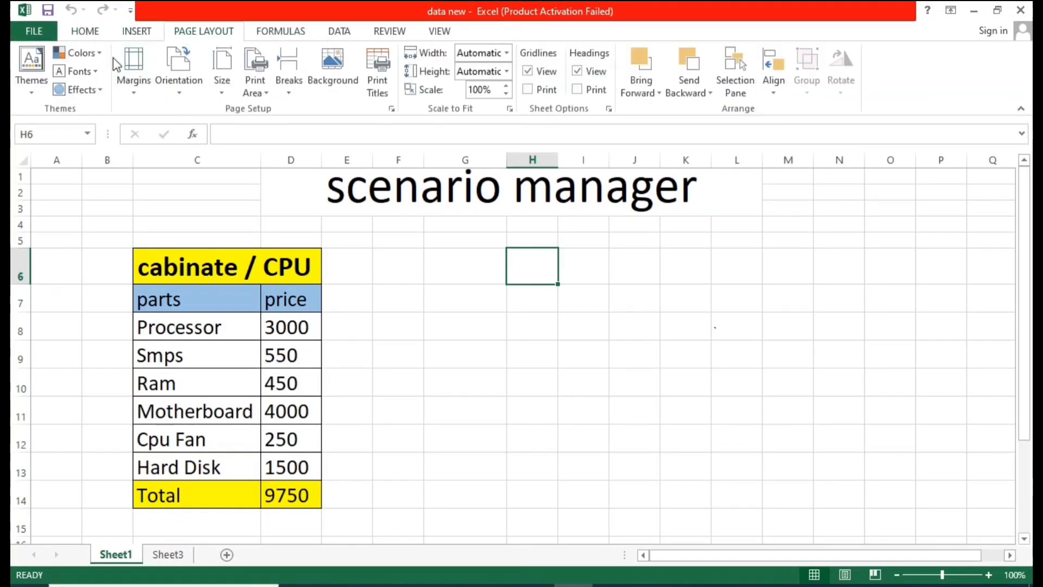
pyautogui.click(287, 27)
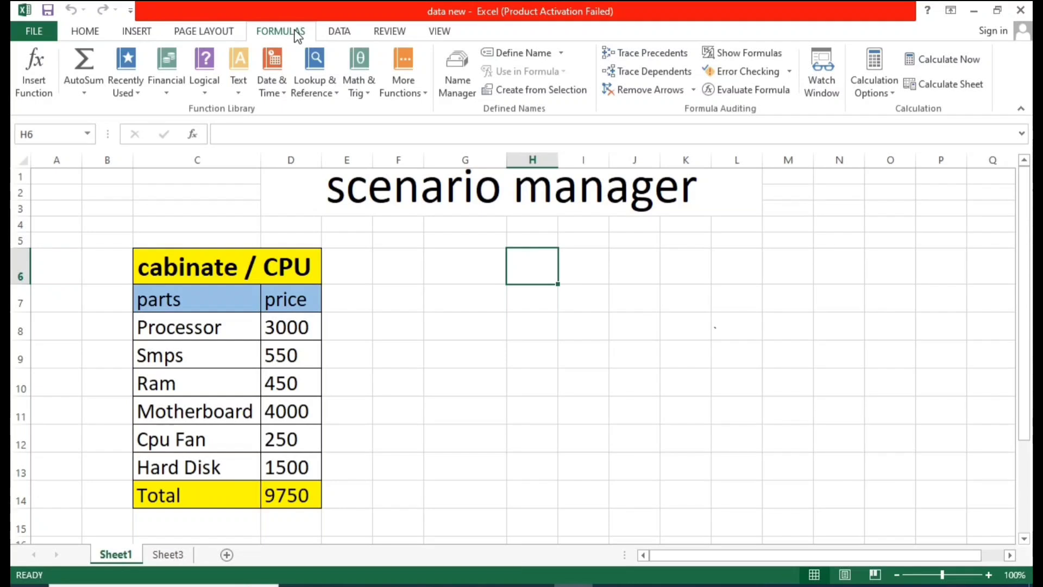
pyautogui.click(337, 33)
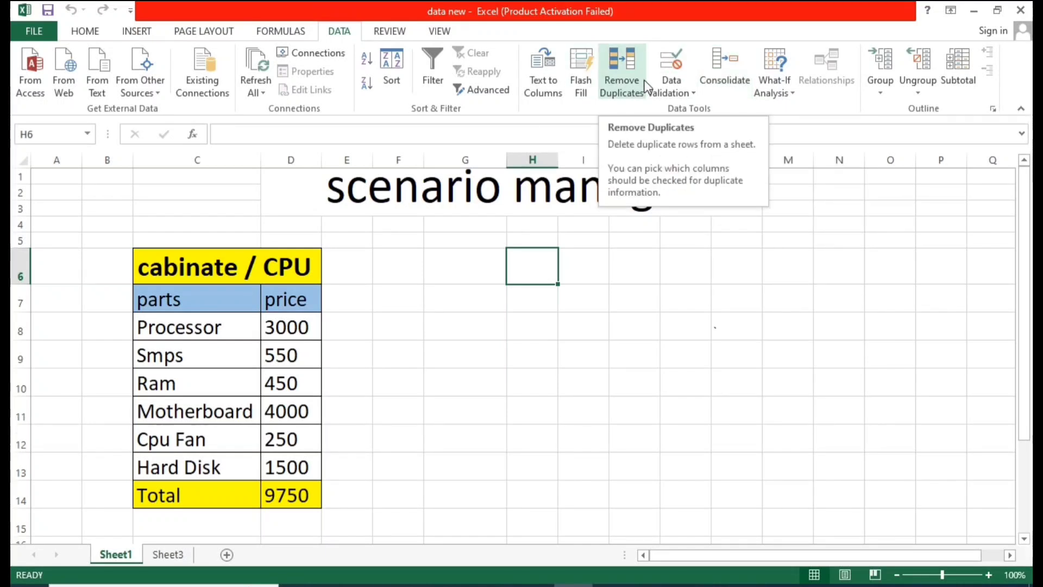
# Step: Open the What-If Analysis options to review Scenario Manager, Goal Seek and Data Table, then dismiss them
pyautogui.click(773, 93)
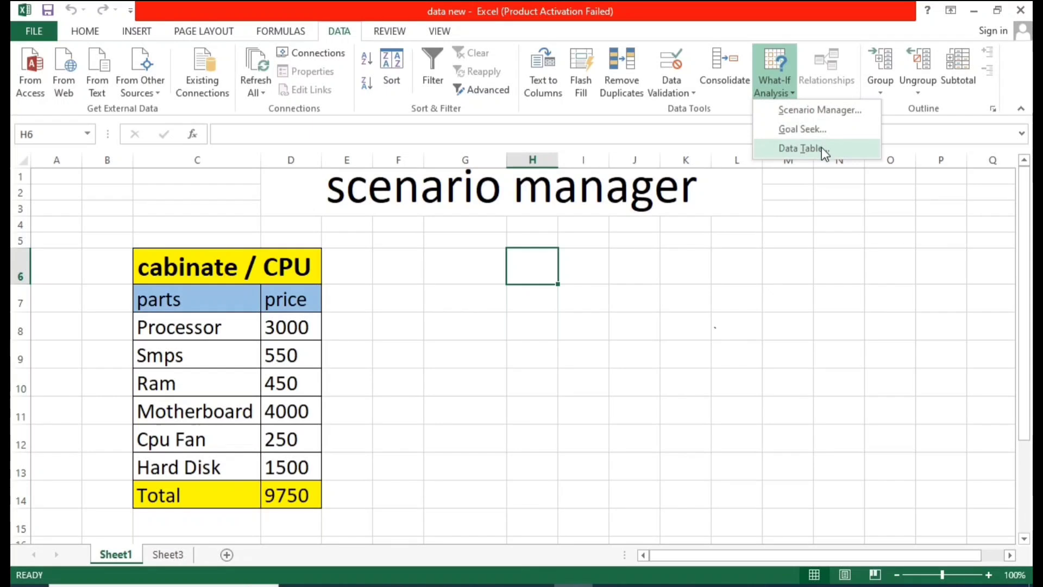
pyautogui.click(680, 272)
pyautogui.click(601, 259)
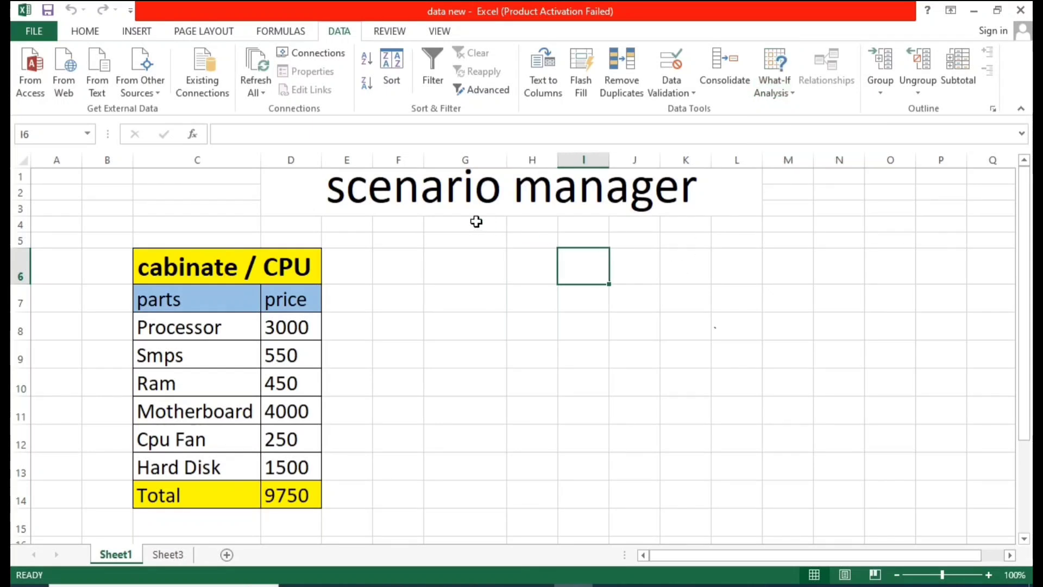
pyautogui.click(352, 191)
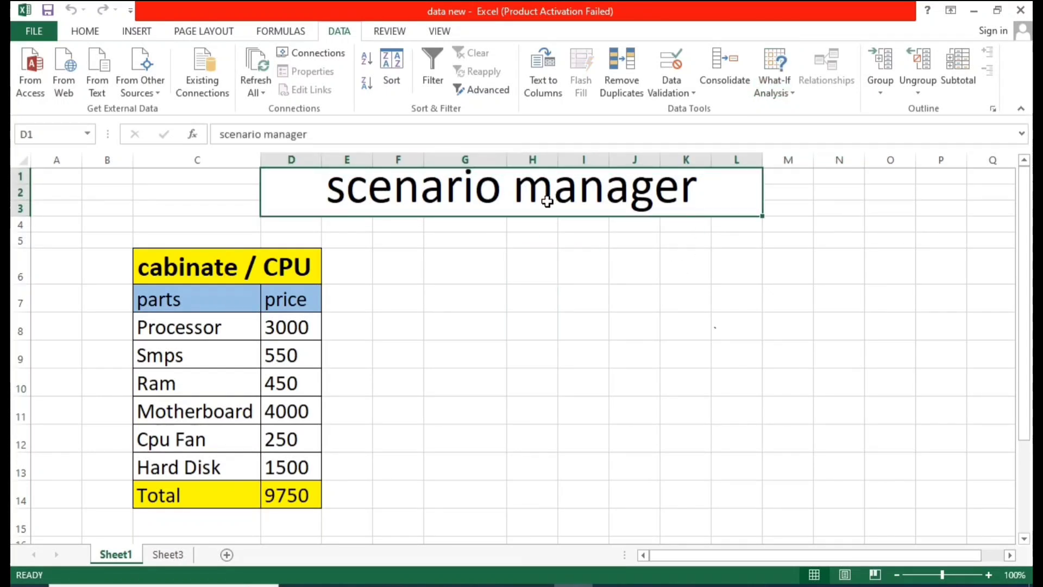
pyautogui.click(465, 269)
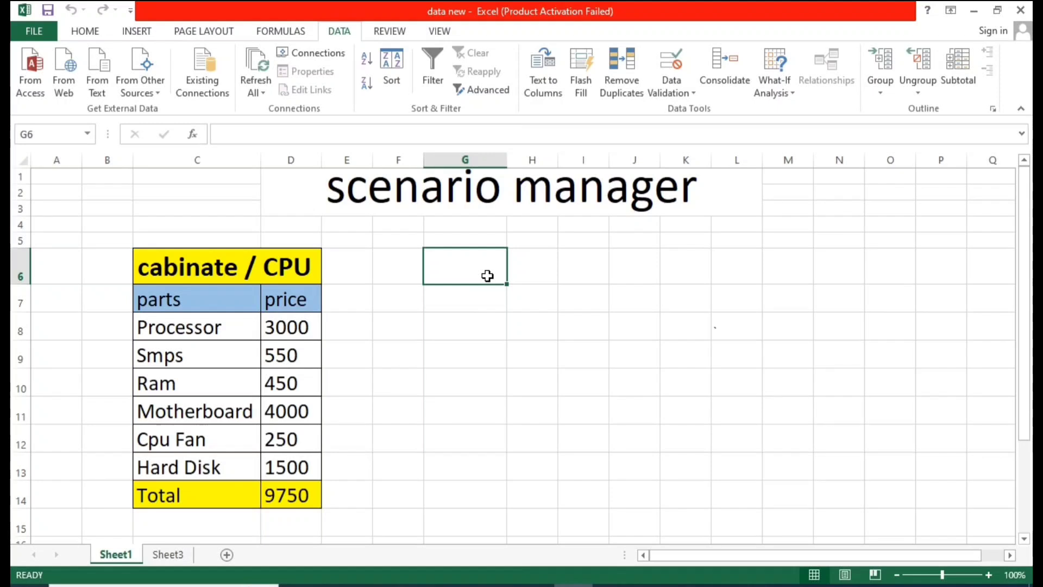
pyautogui.click(513, 329)
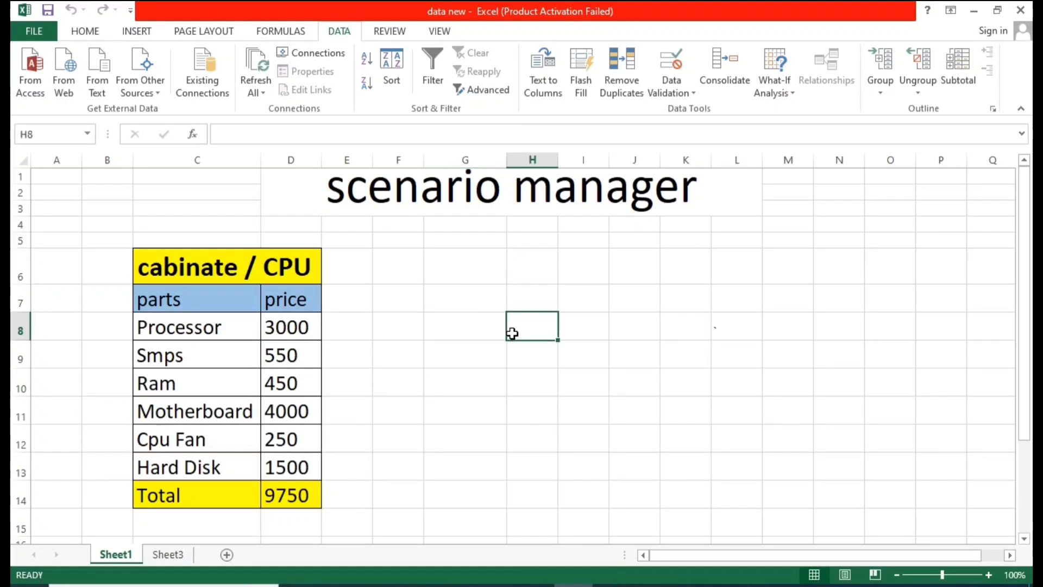
# Step: Replace the merged heading above the table with the text "Thakare Computers"
pyautogui.click(188, 268)
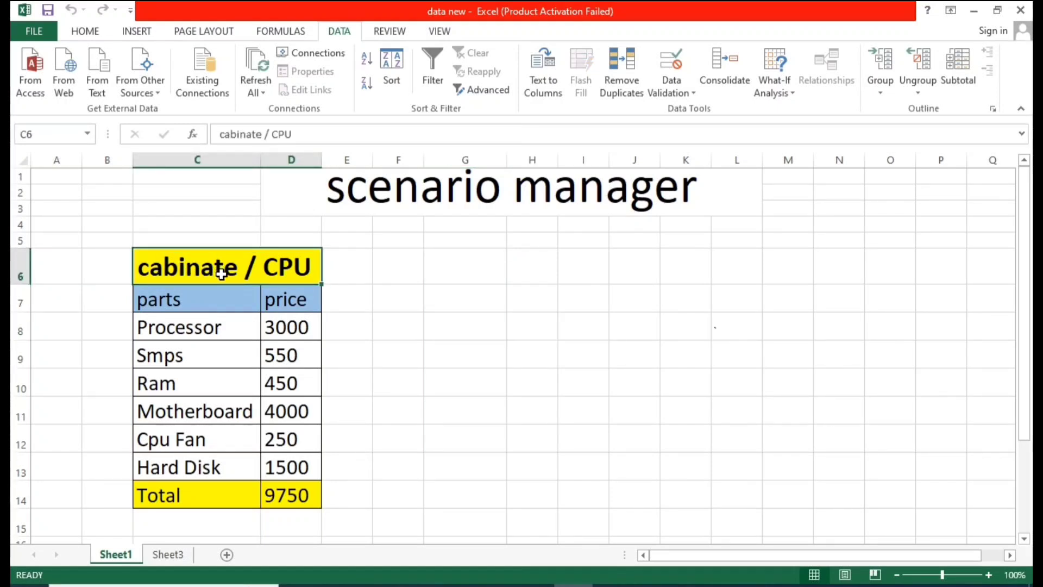
pyautogui.click(340, 256)
pyautogui.click(402, 212)
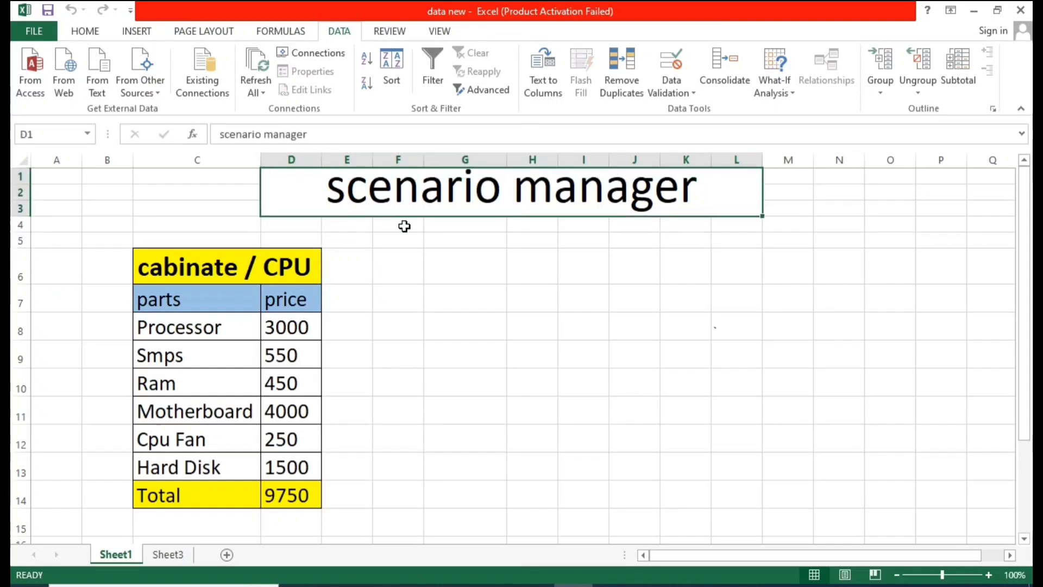
pyautogui.write('T')
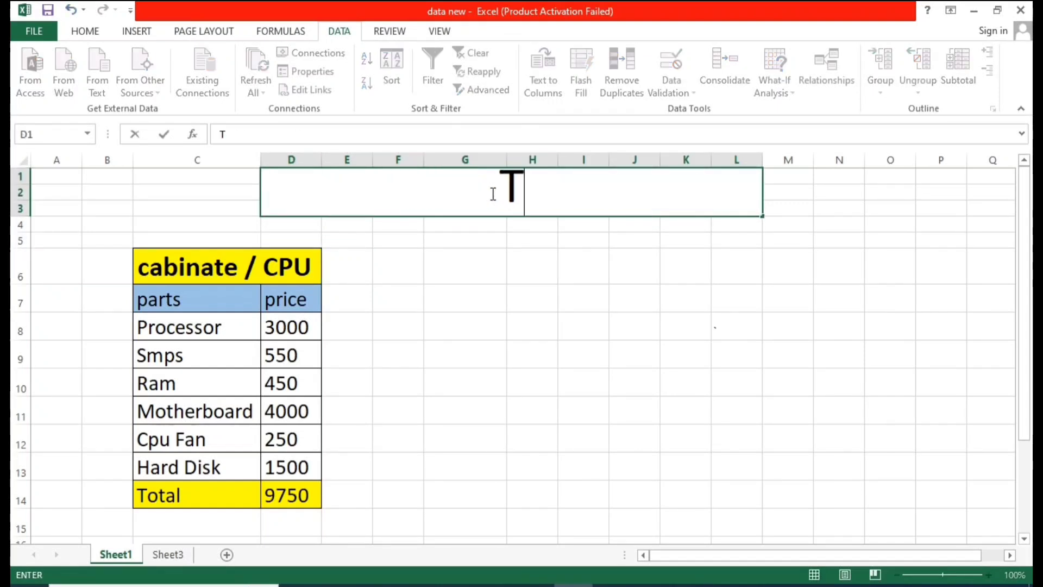
pyautogui.write('hakare Comp')
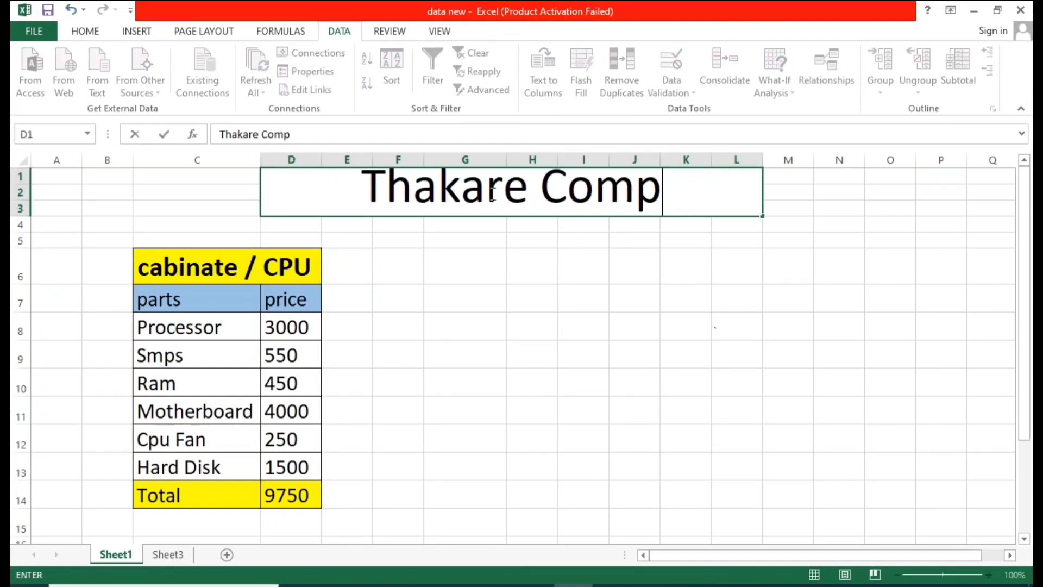
pyautogui.write('uters')
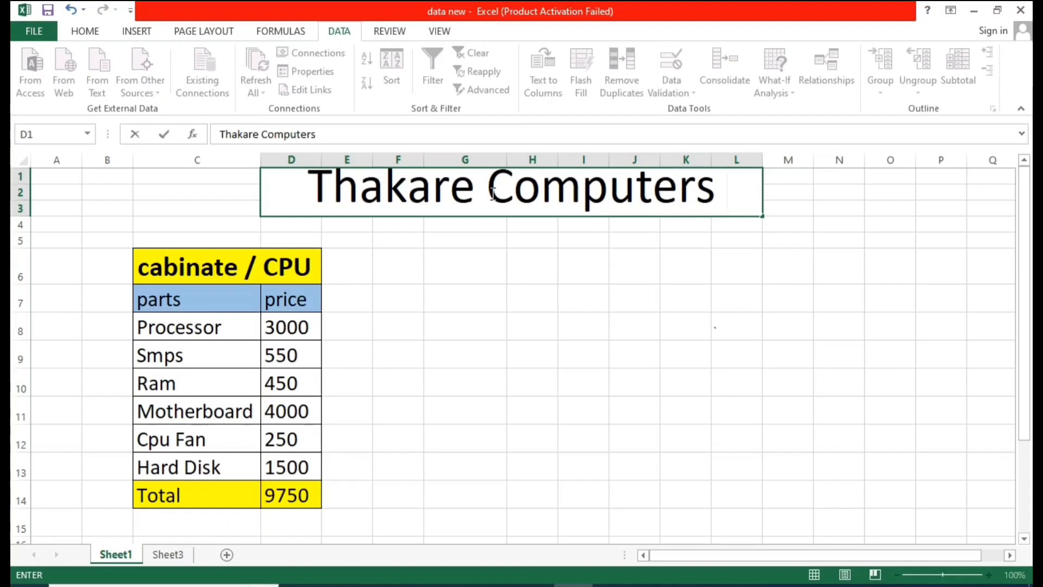
pyautogui.click(494, 343)
pyautogui.click(506, 201)
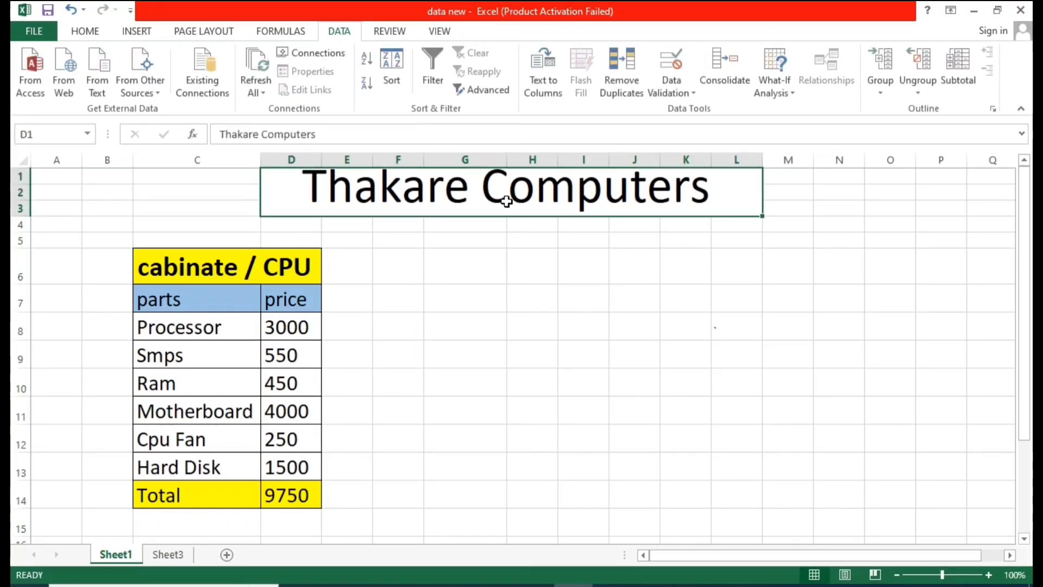
pyautogui.click(471, 262)
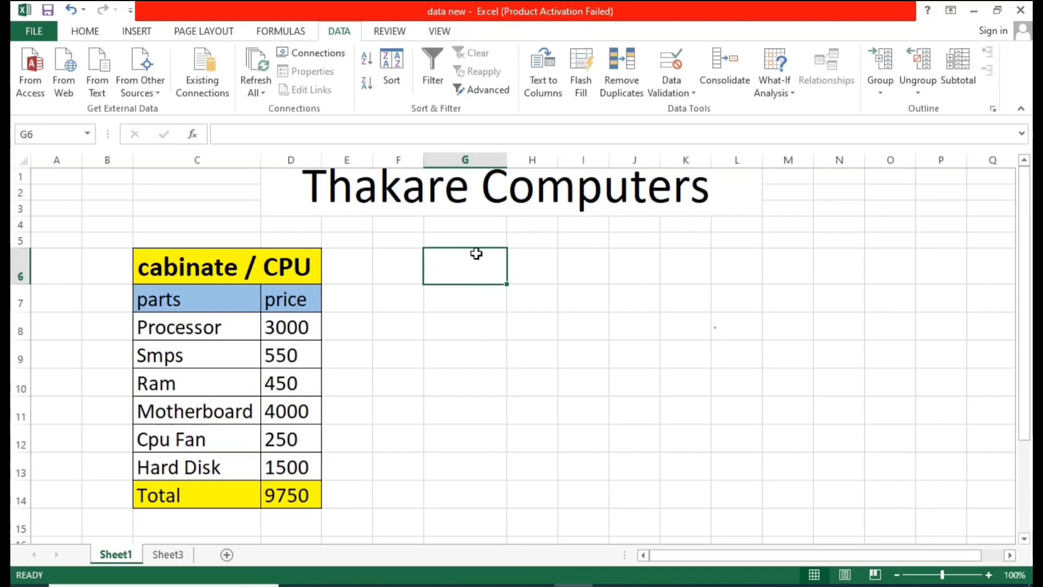
pyautogui.click(455, 207)
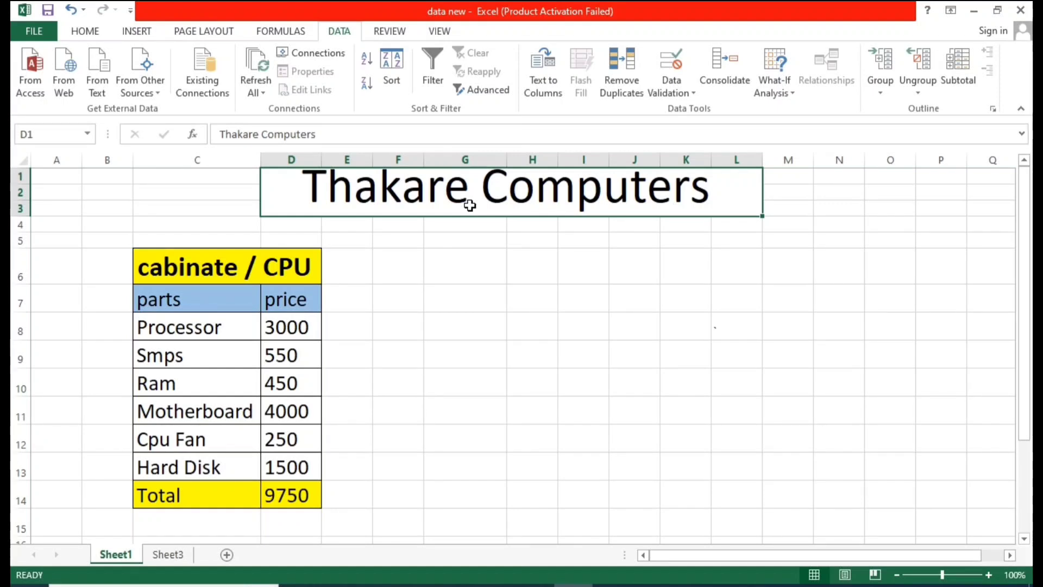
pyautogui.click(383, 360)
pyautogui.click(275, 275)
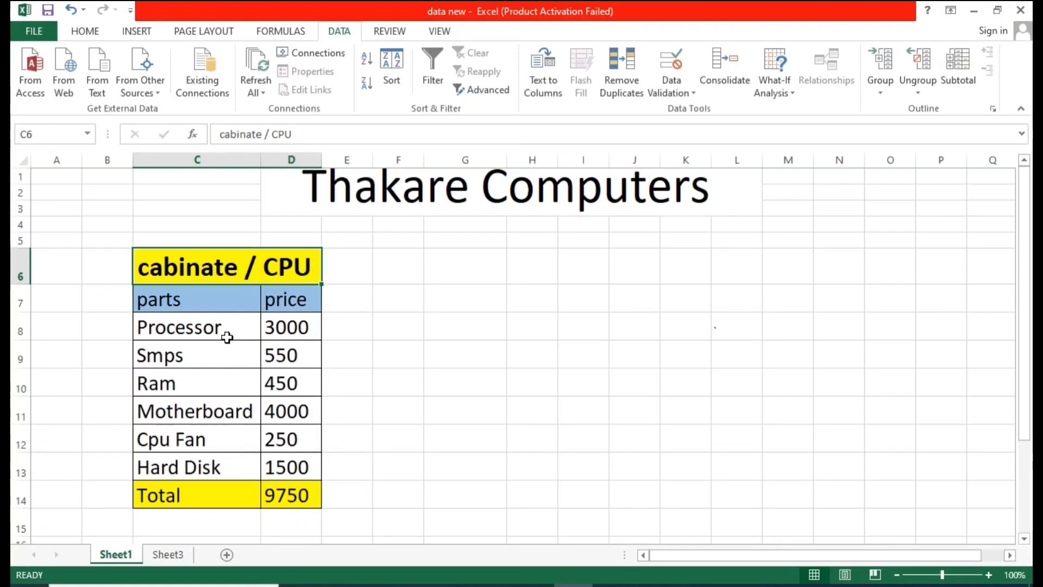
# Step: Examine the part names from Processor to Hard Disk in the cabinate / CPU table
pyautogui.click(429, 328)
pyautogui.moveTo(203, 328); pyautogui.dragTo(205, 353)
pyautogui.click(211, 382)
pyautogui.click(205, 333)
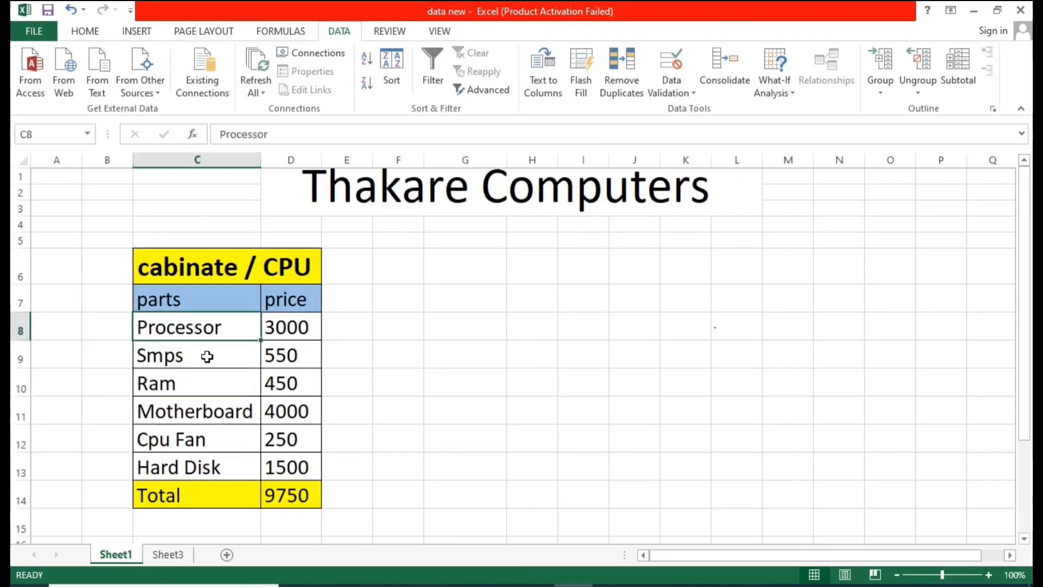
pyautogui.click(209, 358)
pyautogui.click(214, 383)
pyautogui.click(216, 413)
pyautogui.click(212, 437)
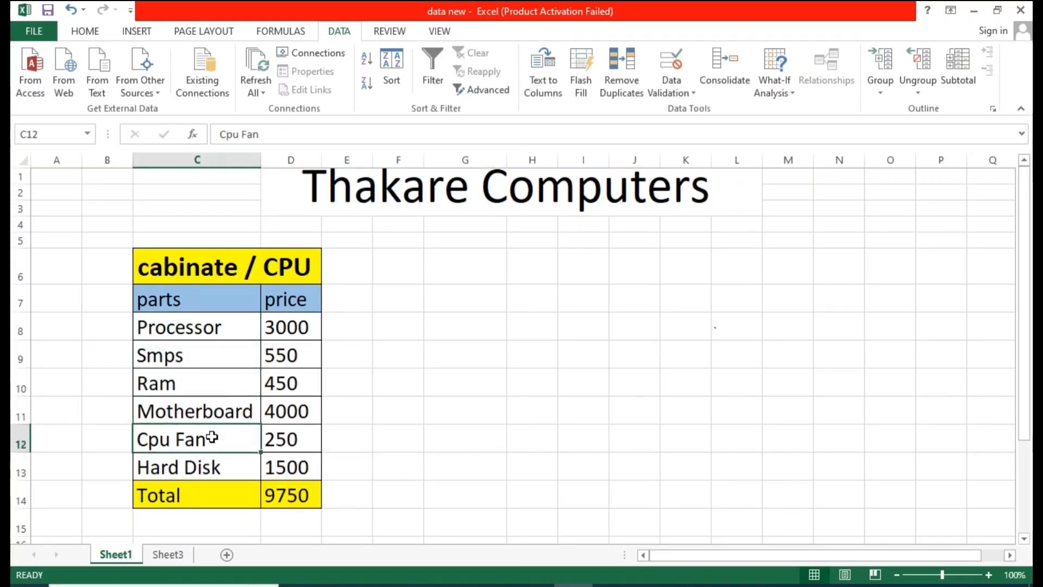
pyautogui.click(215, 468)
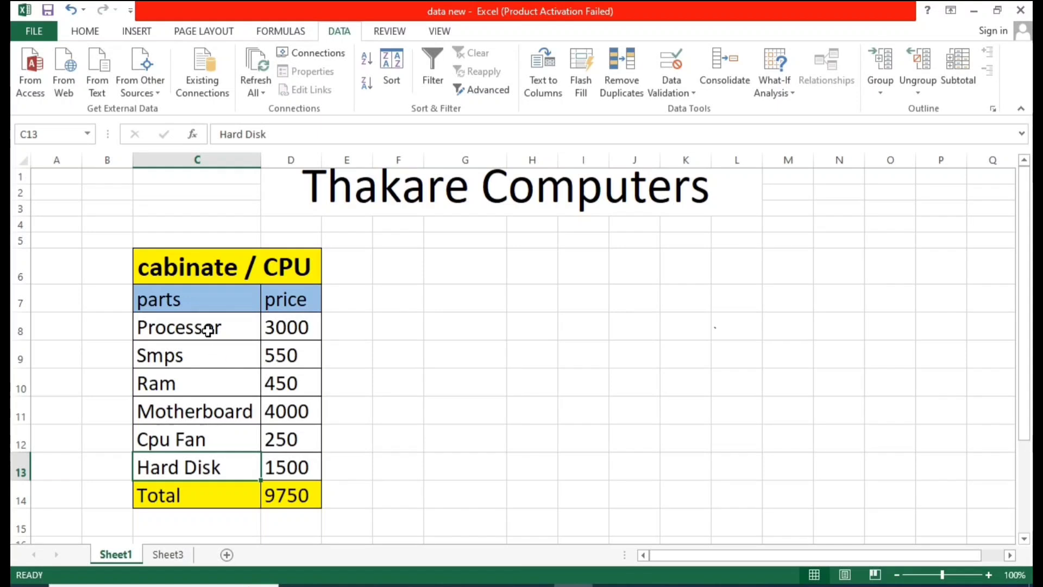
pyautogui.moveTo(207, 330); pyautogui.dragTo(220, 469)
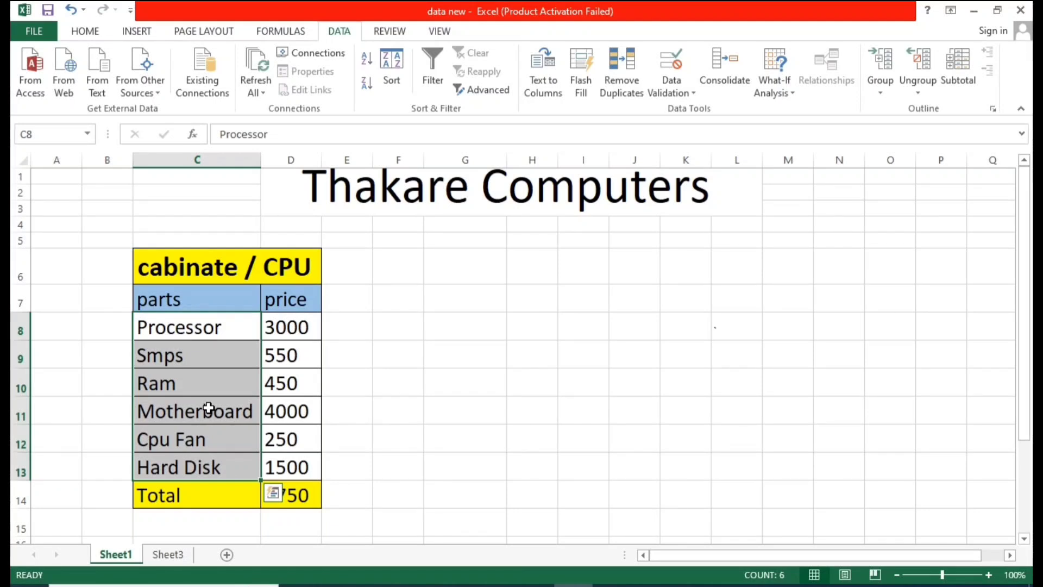
pyautogui.click(338, 377)
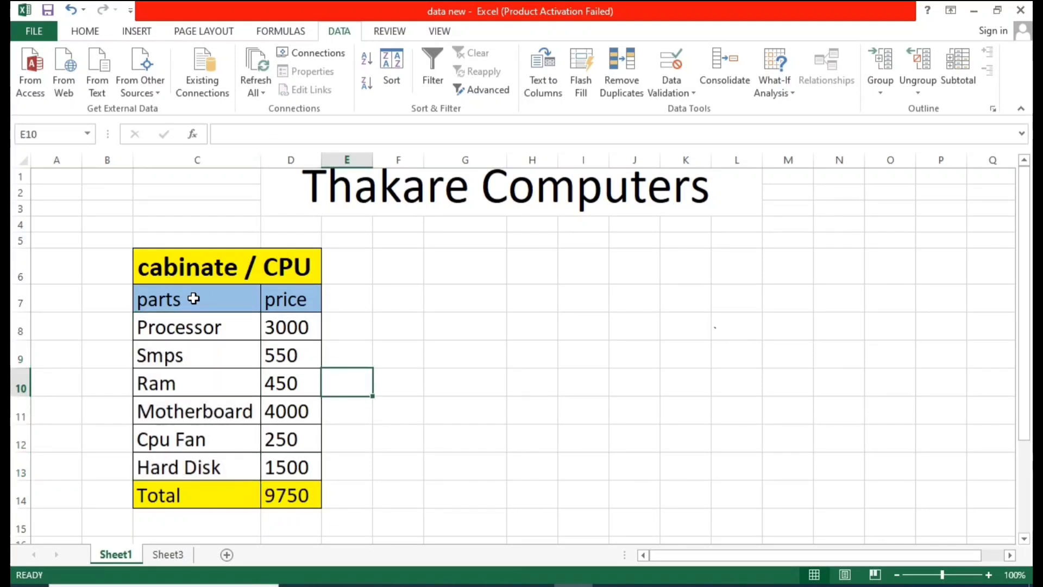
# Step: Examine each part name and its price in the cabinate / CPU table
pyautogui.moveTo(182, 301); pyautogui.dragTo(171, 458)
pyautogui.moveTo(286, 300); pyautogui.dragTo(296, 468)
pyautogui.click(179, 328)
pyautogui.click(275, 330)
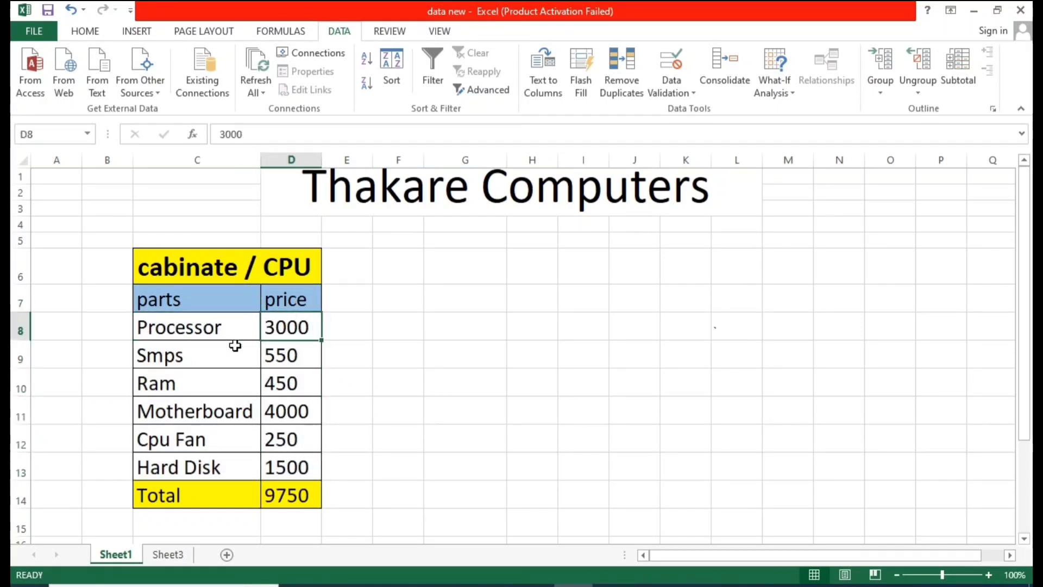
pyautogui.click(234, 351)
pyautogui.click(277, 355)
pyautogui.click(237, 383)
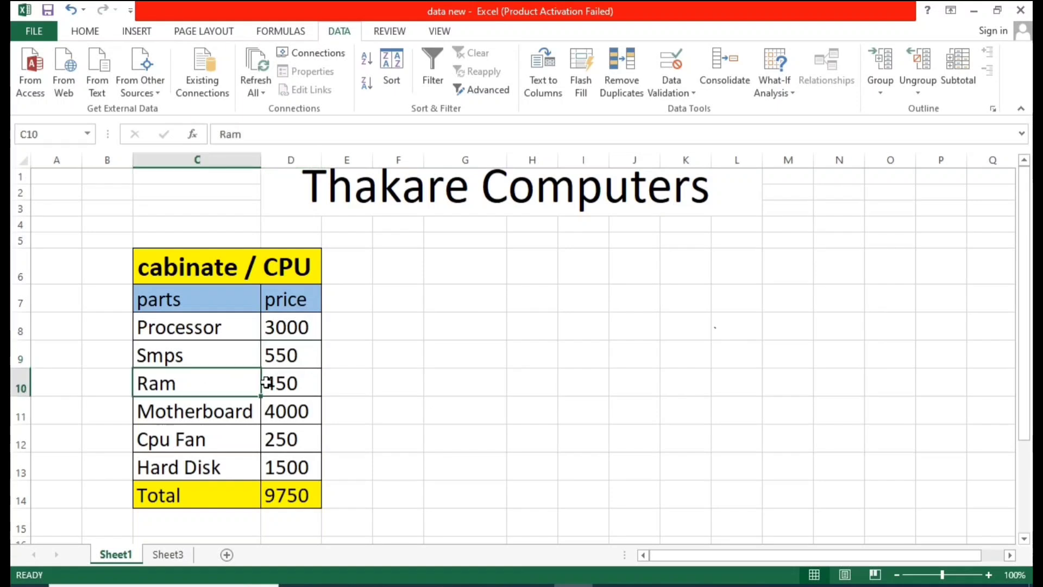
pyautogui.click(288, 382)
pyautogui.click(246, 405)
pyautogui.click(283, 415)
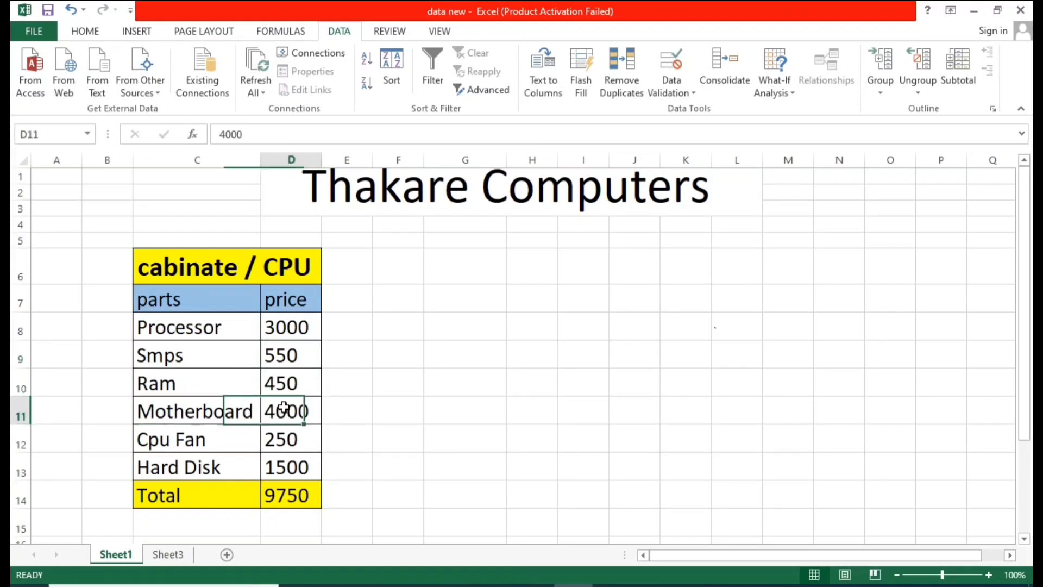
pyautogui.click(218, 441)
pyautogui.click(283, 442)
pyautogui.click(231, 463)
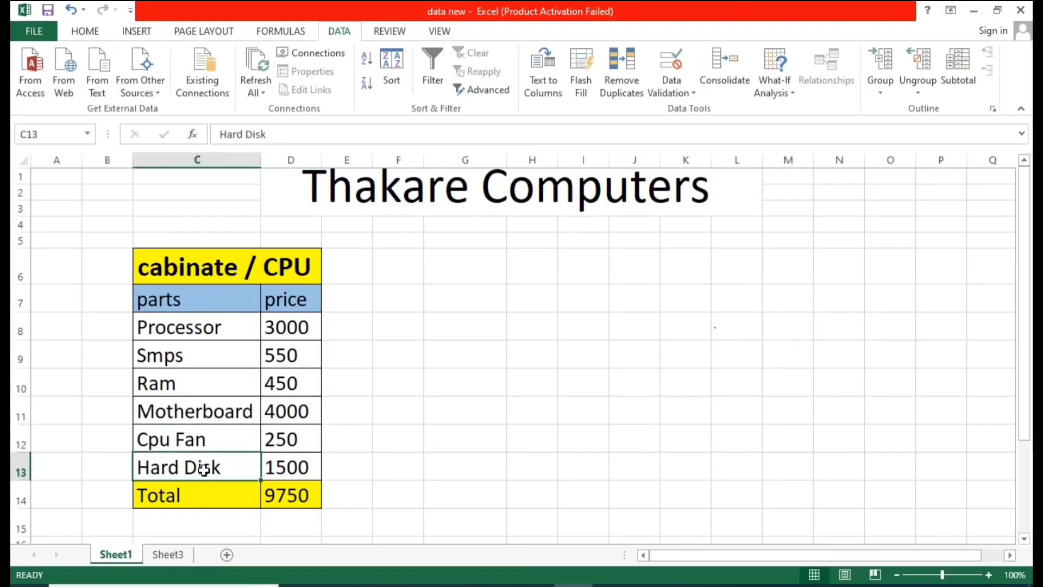
pyautogui.click(291, 470)
pyautogui.click(392, 411)
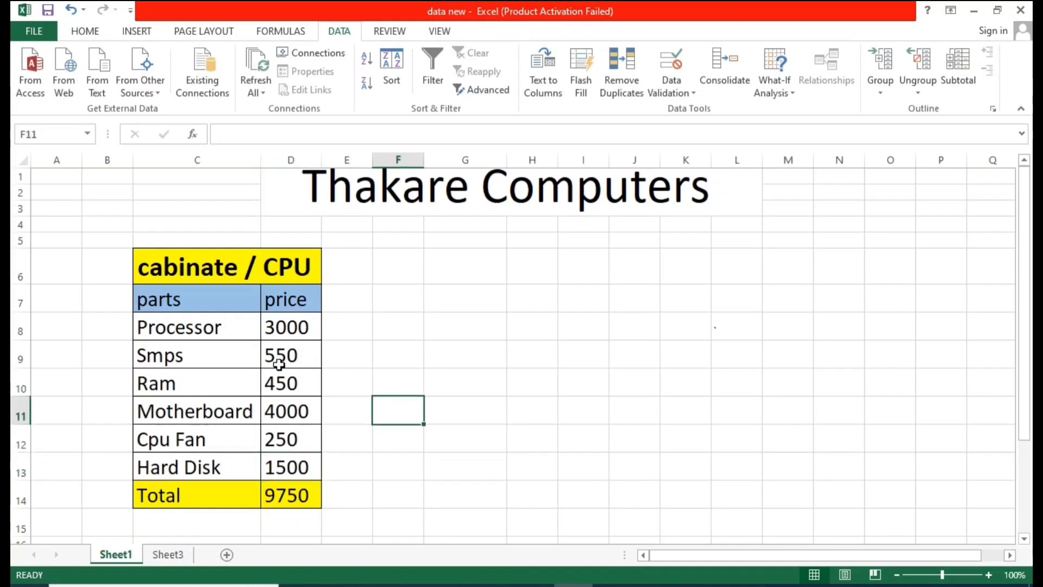
# Step: Inspect the Total cell's formula and the extent of the price table
pyautogui.moveTo(218, 332); pyautogui.dragTo(214, 440)
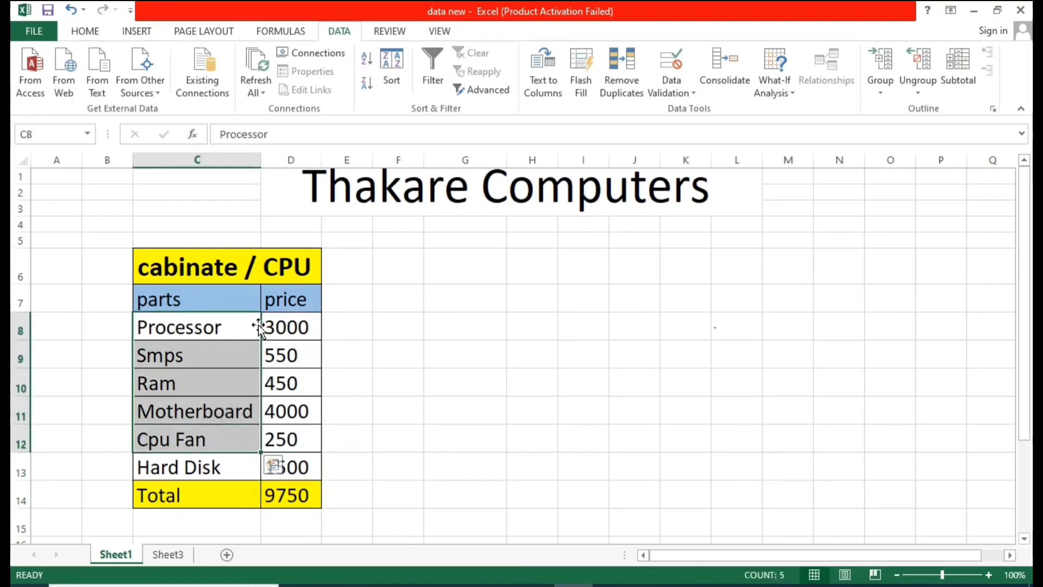
pyautogui.moveTo(264, 327); pyautogui.dragTo(287, 437)
pyautogui.click(387, 381)
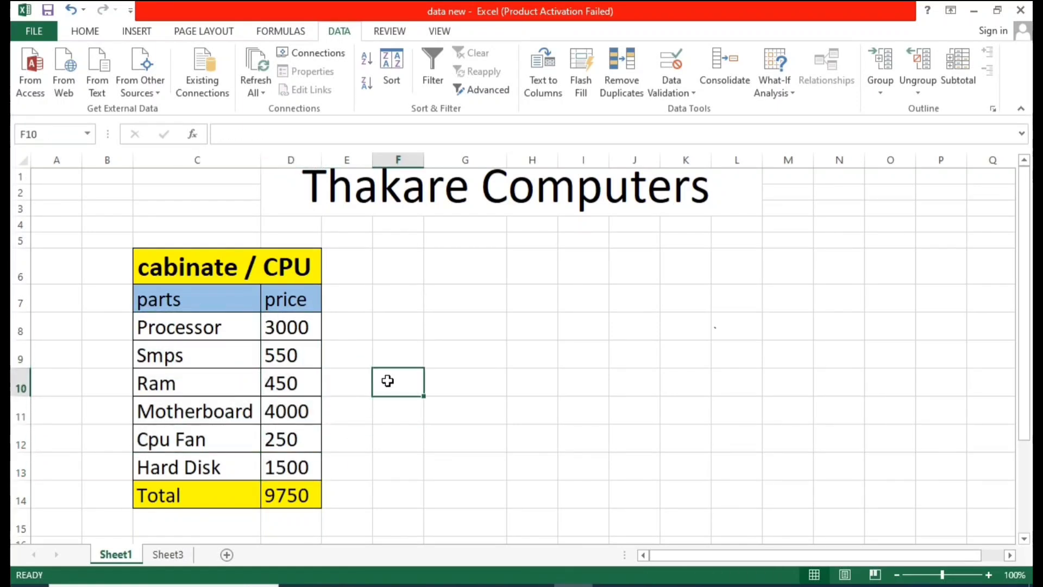
pyautogui.click(292, 495)
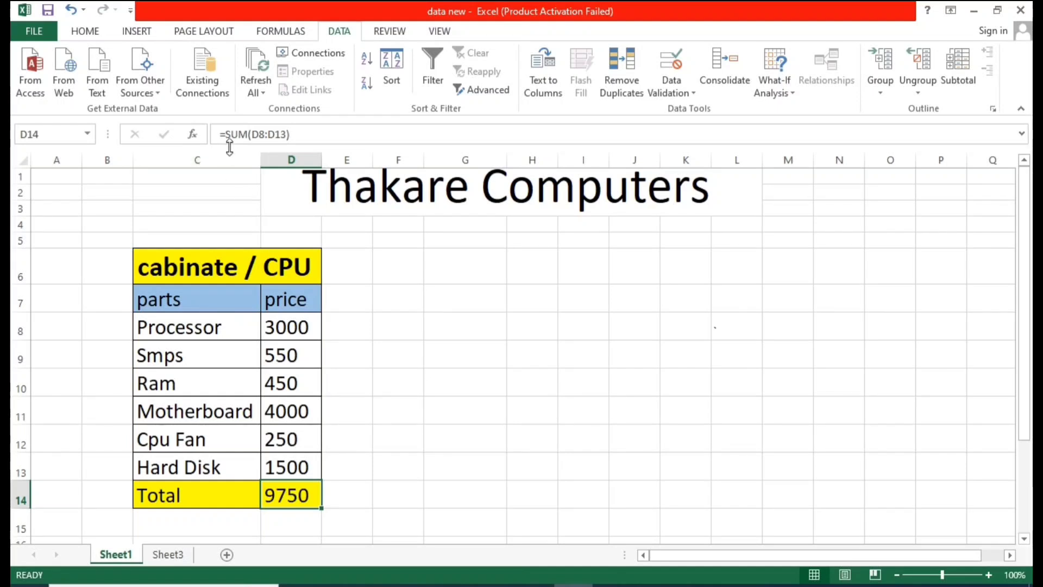
pyautogui.moveTo(296, 326); pyautogui.dragTo(298, 466)
pyautogui.click(289, 498)
pyautogui.click(432, 316)
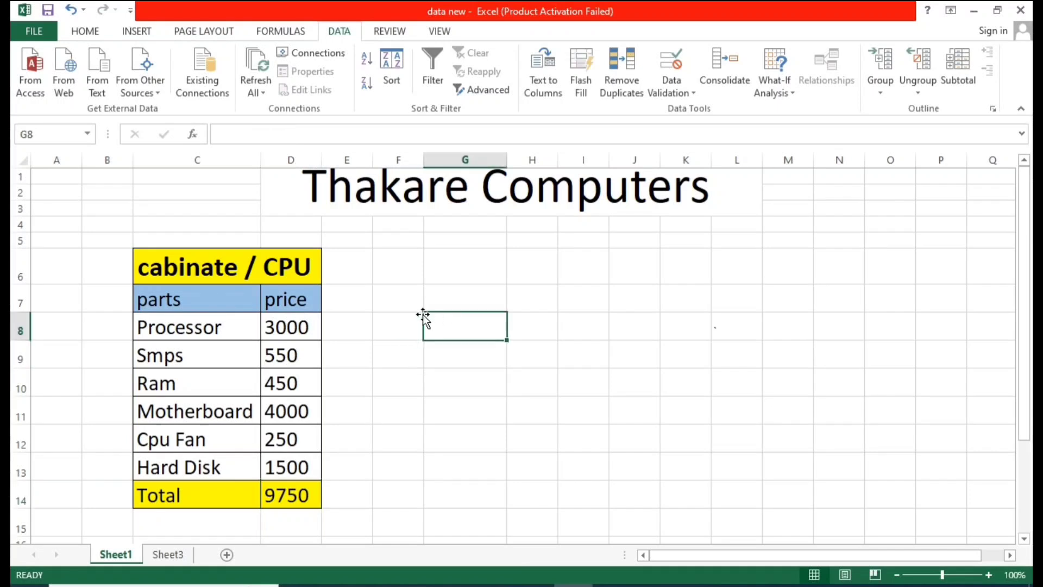
pyautogui.moveTo(182, 267); pyautogui.dragTo(285, 479)
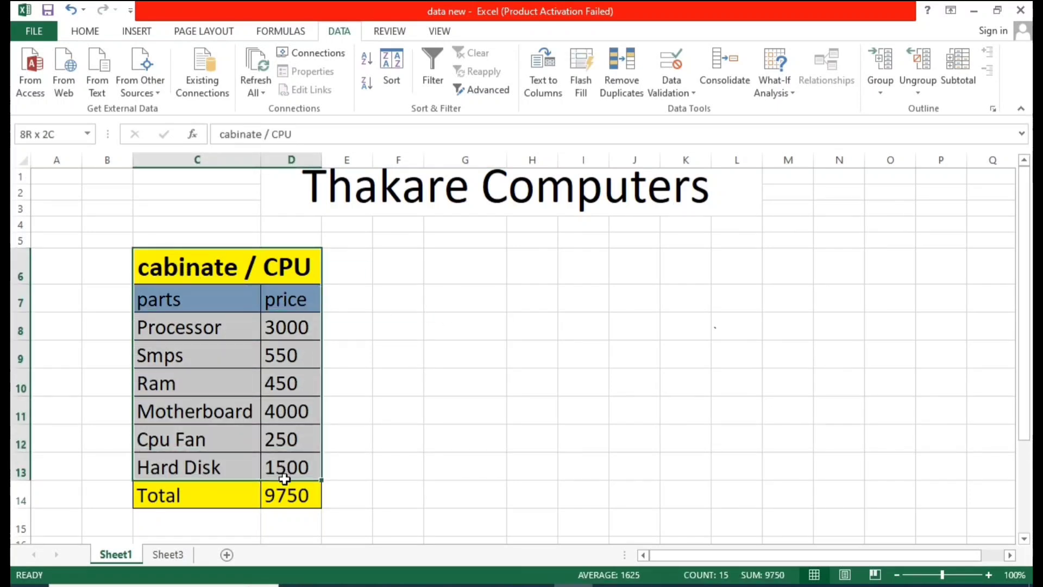
pyautogui.click(428, 319)
pyautogui.click(292, 497)
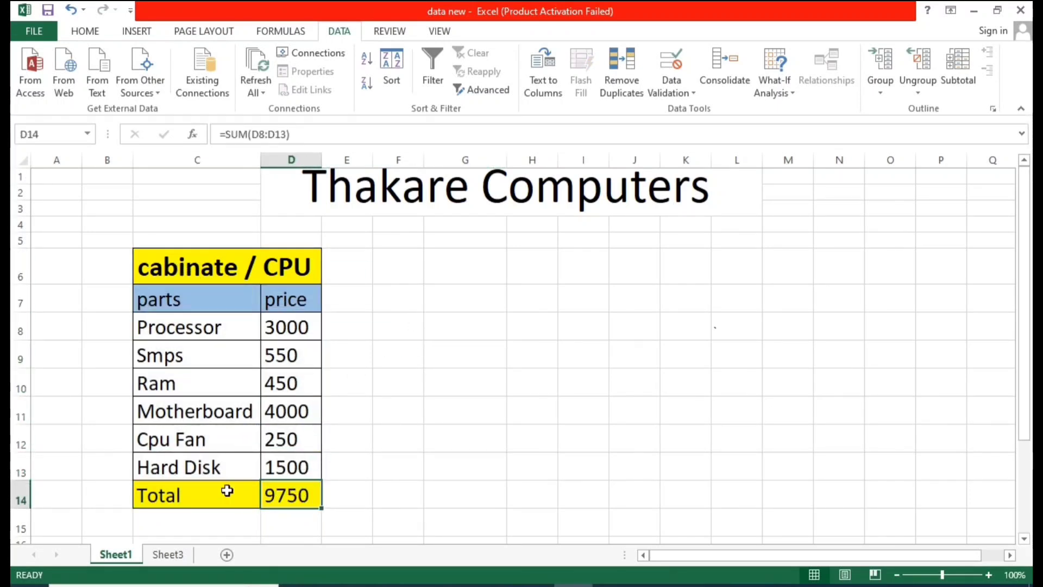
# Step: Enter 9750 in cell G6
pyautogui.click(473, 264)
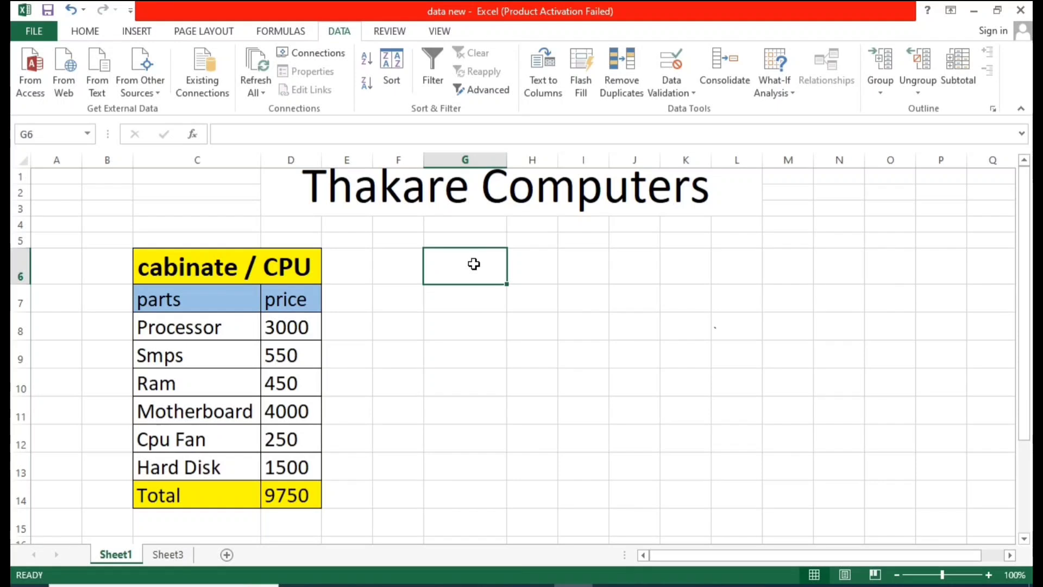
pyautogui.write('9750')
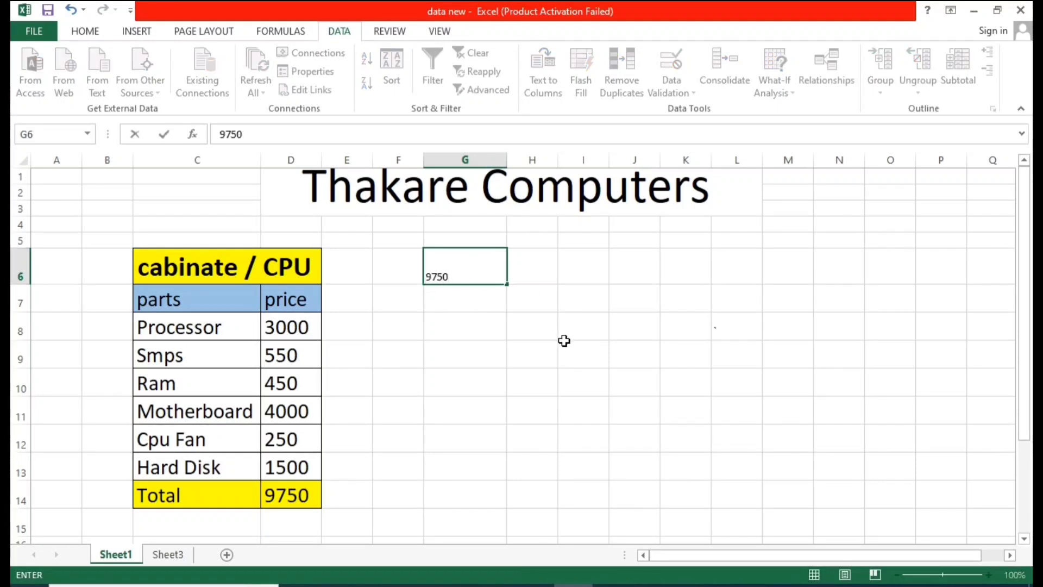
pyautogui.click(563, 340)
# Step: Increase the font size of cells G6:J13 to 22
pyautogui.moveTo(472, 270); pyautogui.dragTo(651, 472)
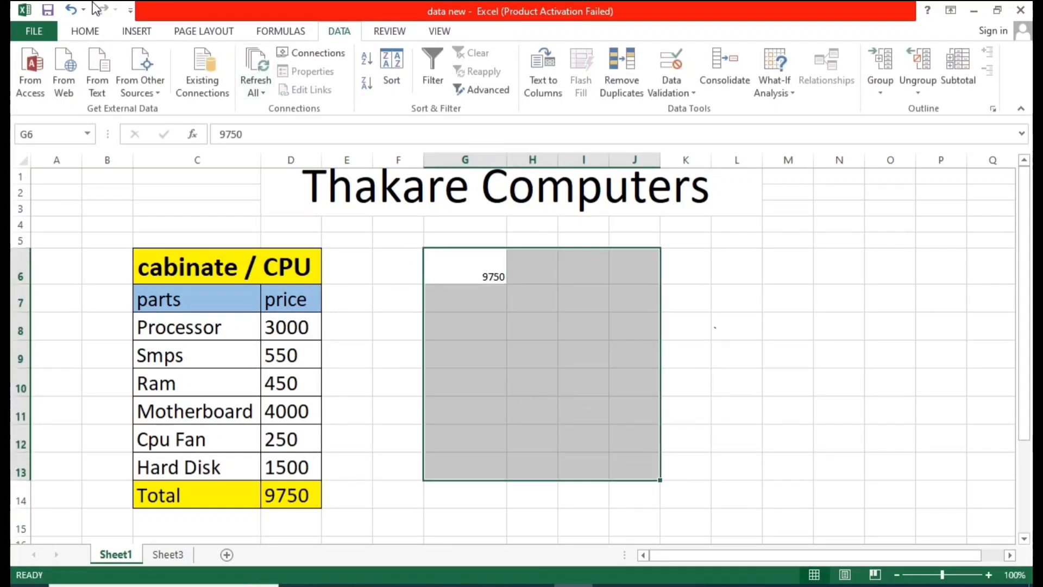
pyautogui.click(85, 32)
pyautogui.click(216, 59)
pyautogui.click(216, 59)
pyautogui.click(215, 58)
pyautogui.click(216, 59)
pyautogui.click(215, 59)
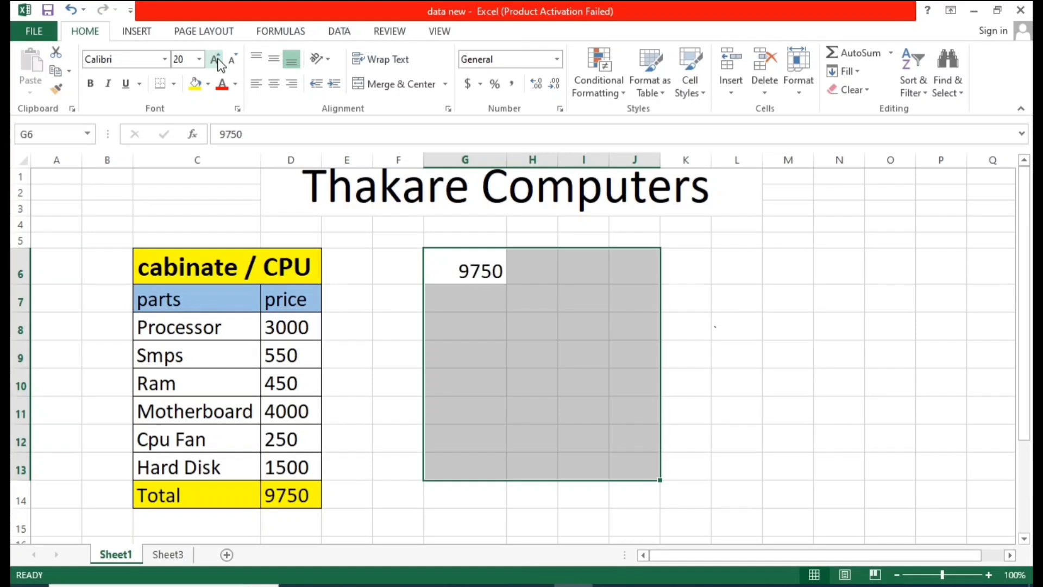
pyautogui.click(215, 58)
pyautogui.click(511, 301)
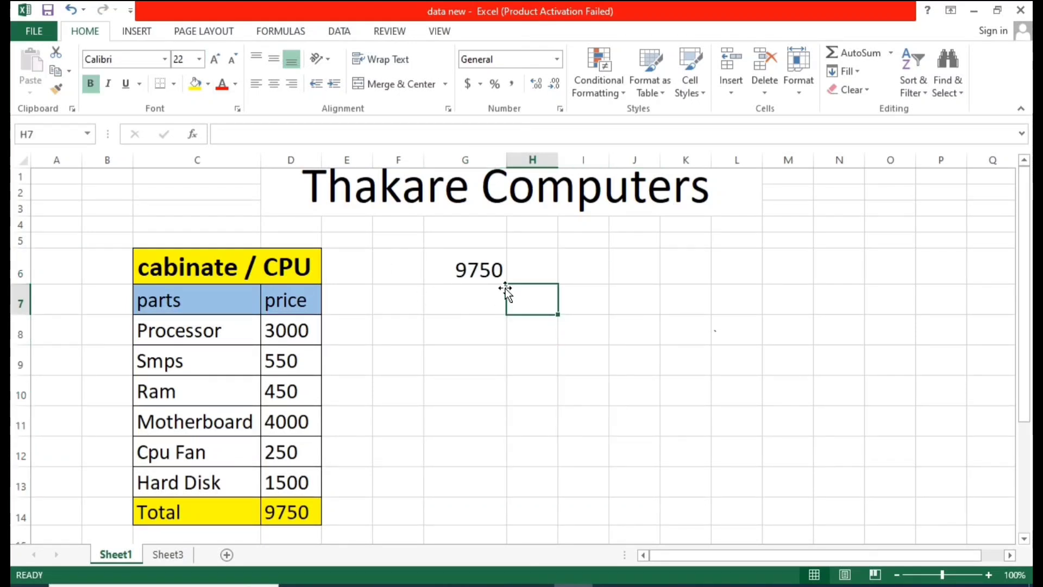
pyautogui.click(477, 271)
pyautogui.click(304, 513)
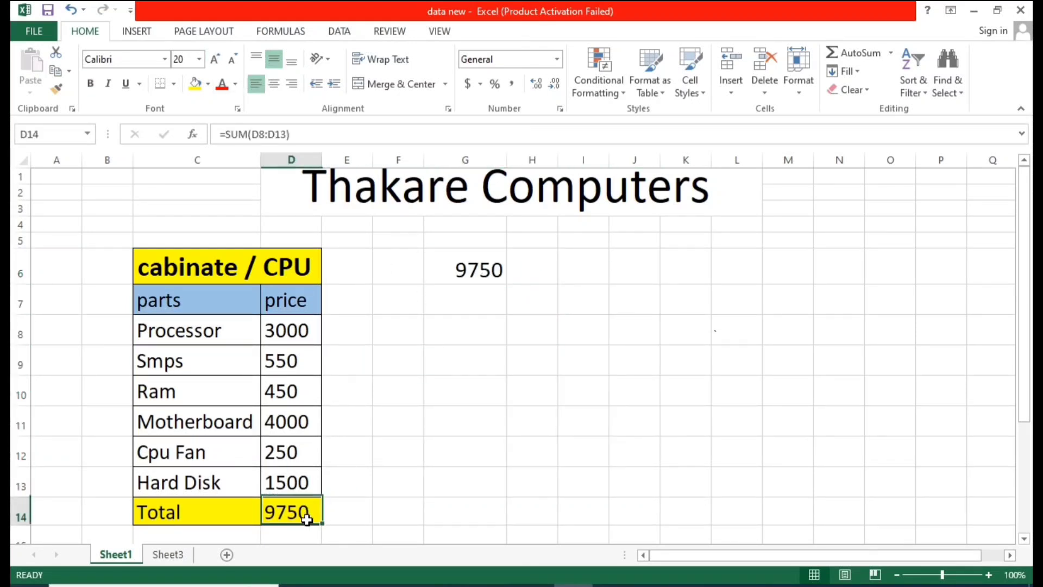
pyautogui.click(463, 272)
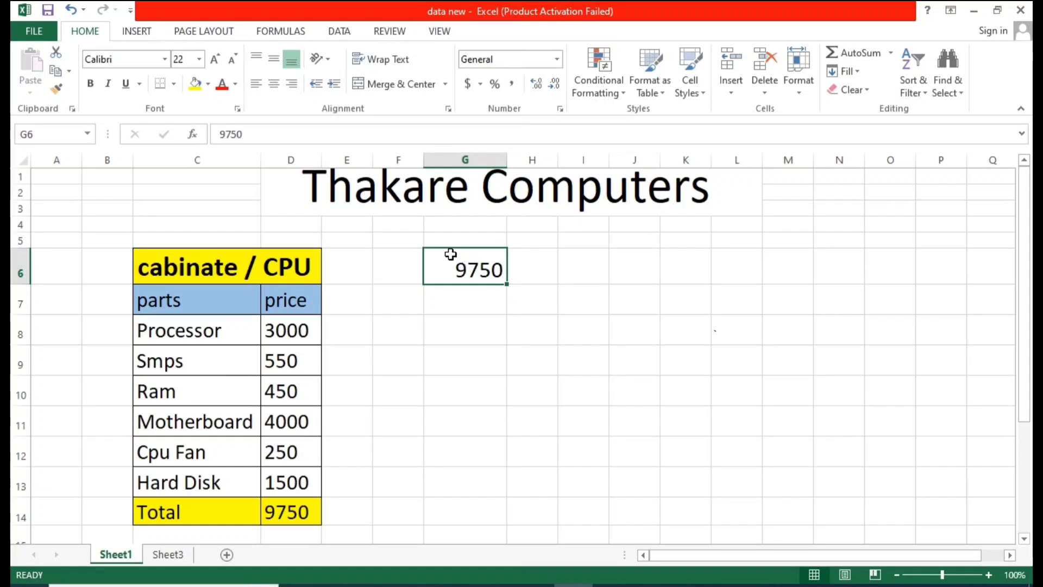
pyautogui.click(402, 266)
pyautogui.write('kharcjh')
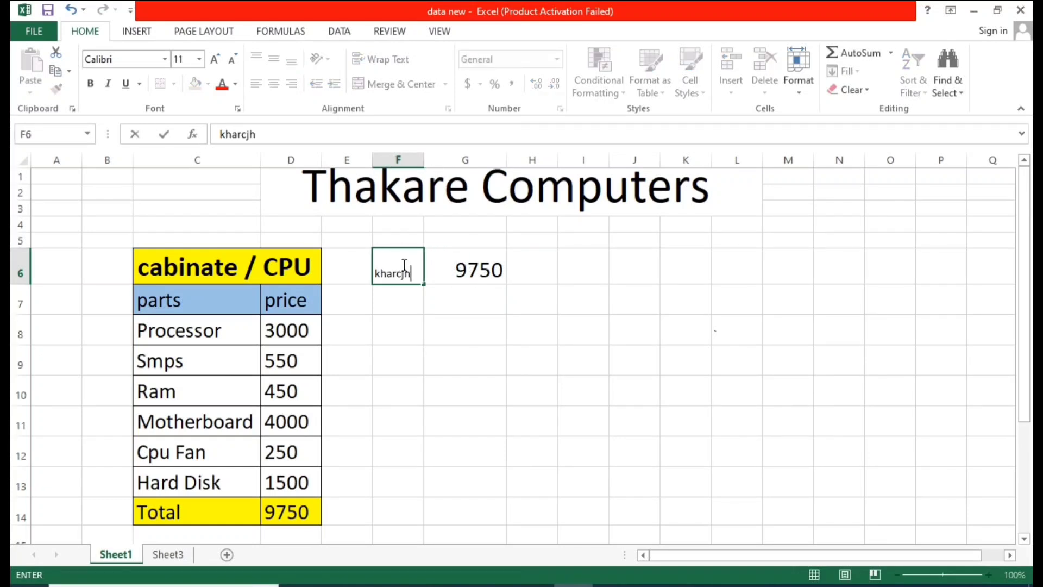
pyautogui.press('Home')
pyautogui.click(400, 265)
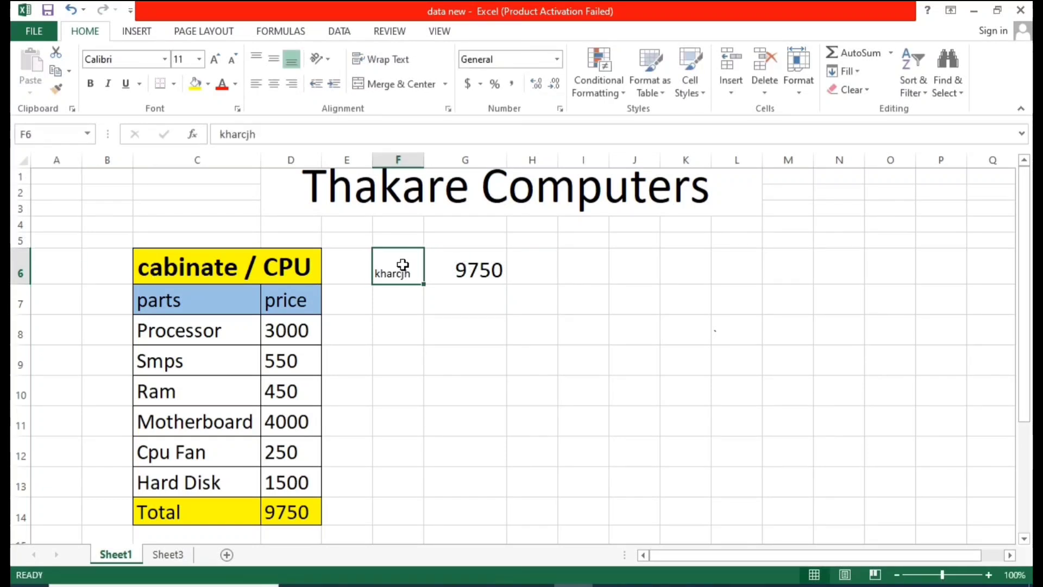
pyautogui.press('BackSpace')
pyautogui.click(440, 271)
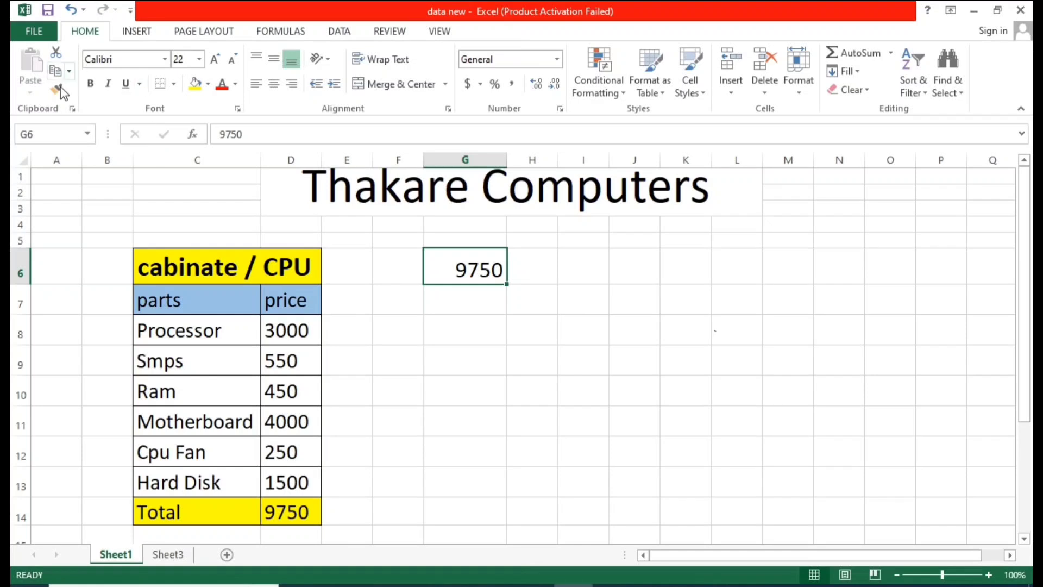
# Step: Copy G6's formatting onto cells F6:F13 with the Format Painter
pyautogui.click(56, 88)
pyautogui.moveTo(380, 262); pyautogui.dragTo(398, 505)
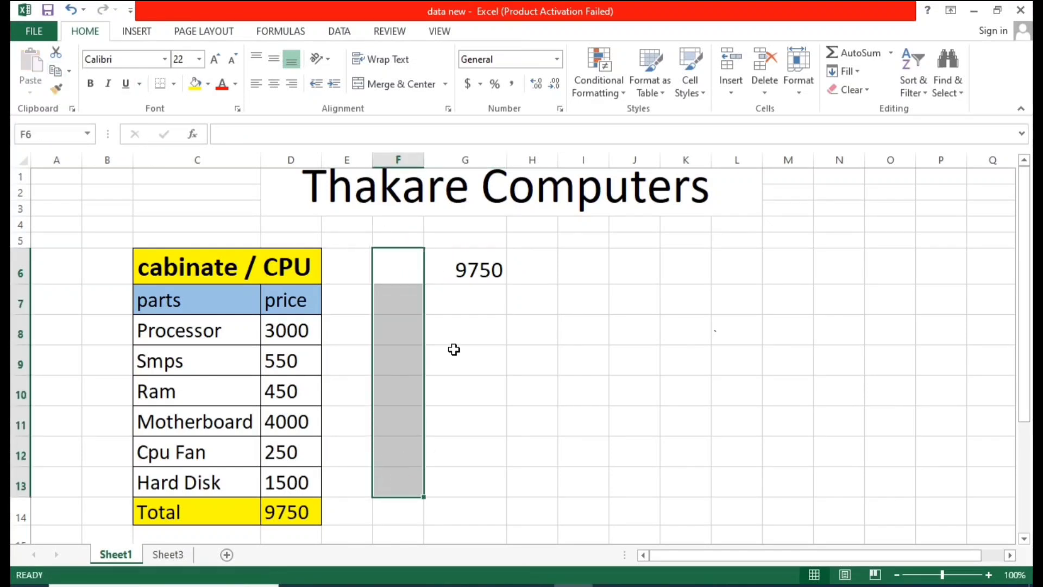
pyautogui.click(454, 353)
pyautogui.click(407, 272)
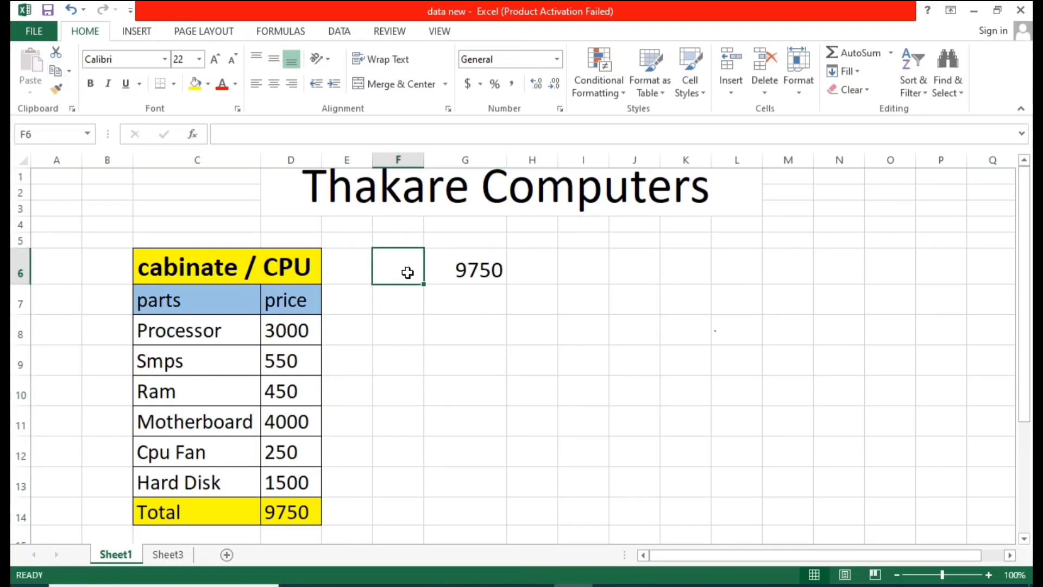
# Step: Label cell F6 as "kharch" and autofit column F's width
pyautogui.write('kharch')
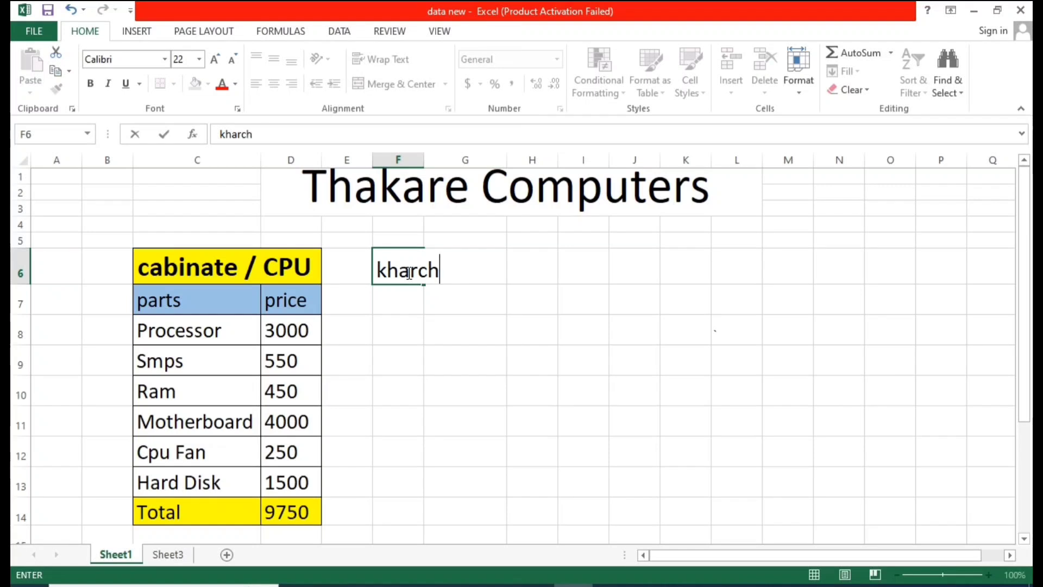
pyautogui.click(445, 295)
pyautogui.doubleClick(424, 157)
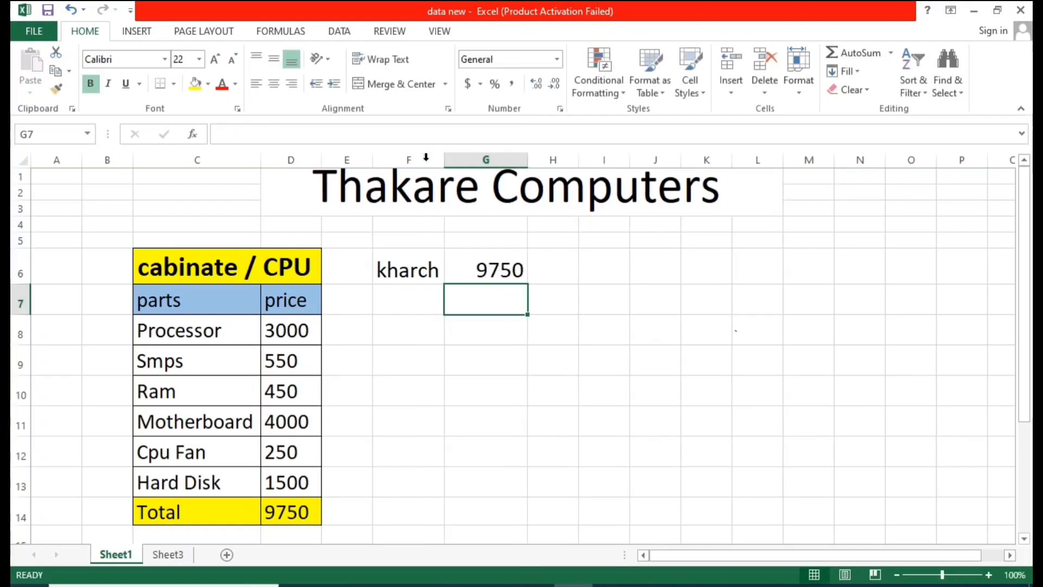
# Step: Label cell F7 as "marjin"
pyautogui.click(437, 308)
pyautogui.click(472, 305)
pyautogui.click(413, 302)
pyautogui.write('marji')
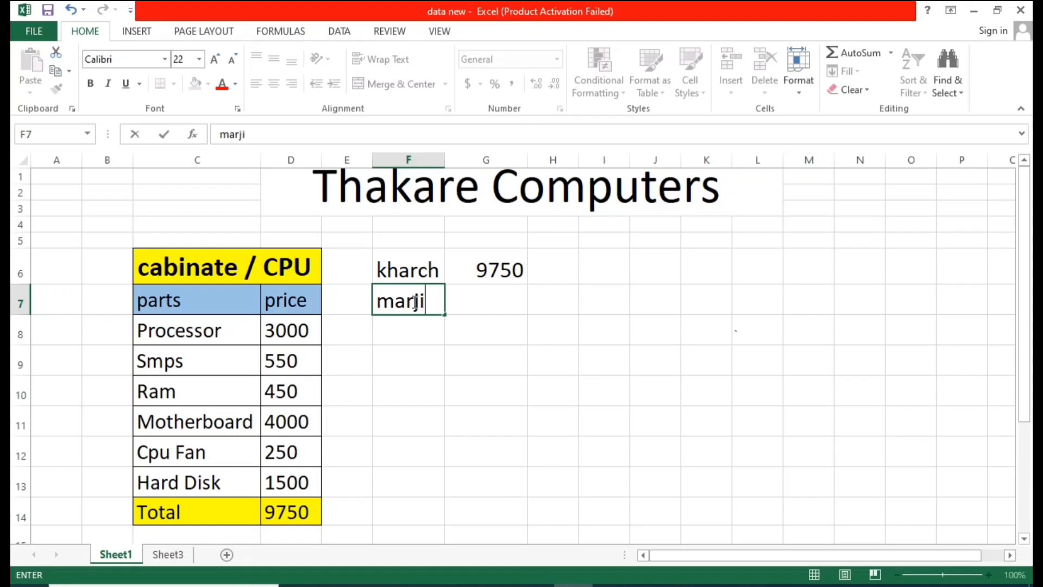
pyautogui.write('n')
pyautogui.click(480, 298)
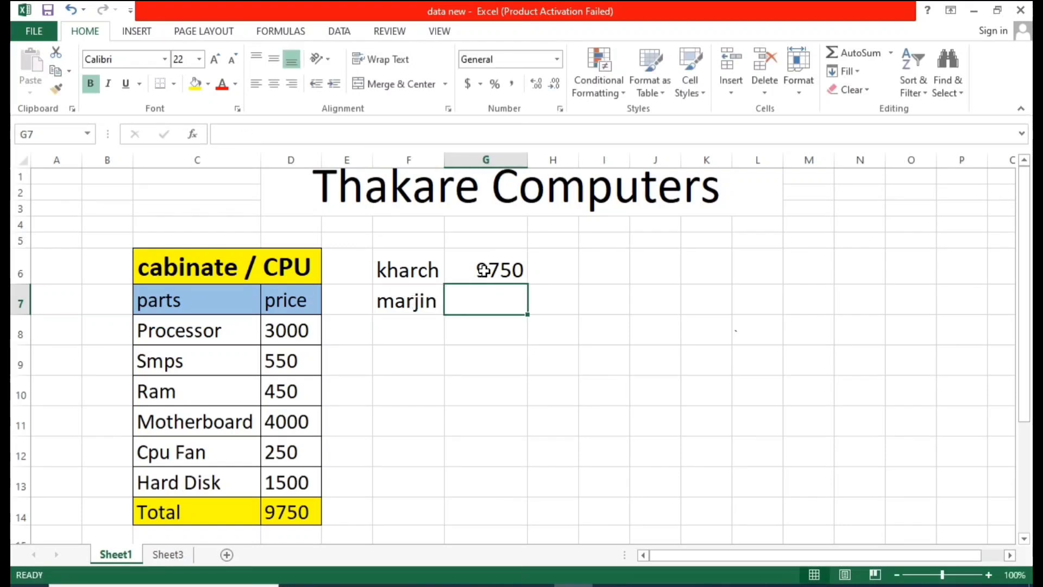
# Step: Enter the margin 10% in cell G7
pyautogui.write('10')
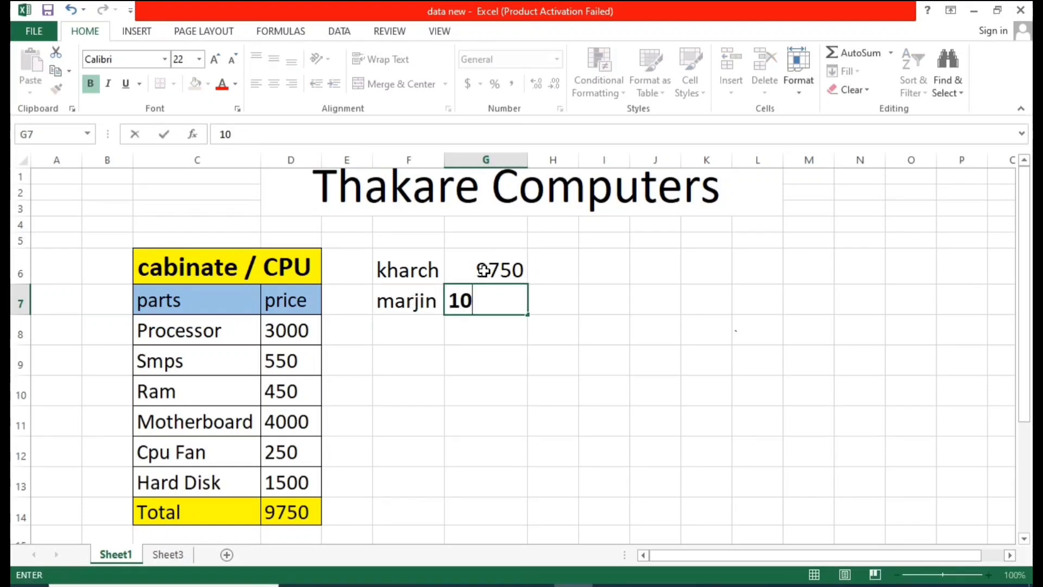
pyautogui.write('%')
pyautogui.click(706, 330)
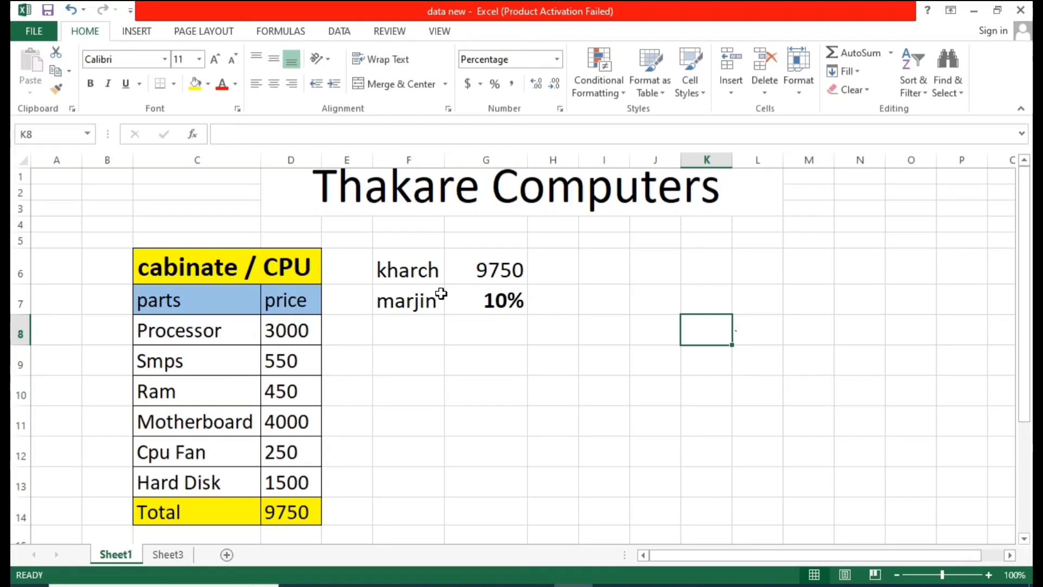
pyautogui.click(488, 308)
pyautogui.click(536, 333)
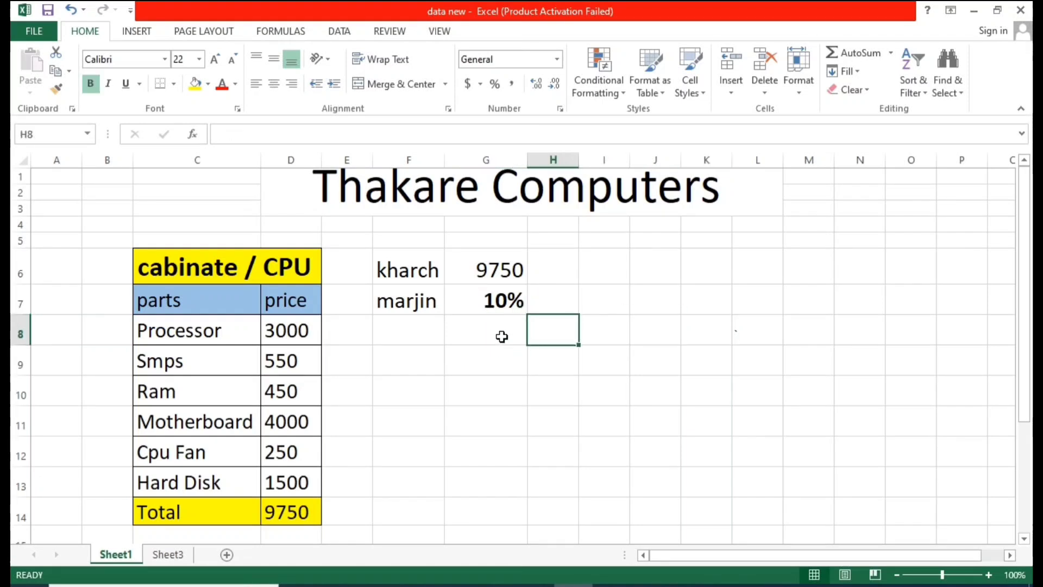
pyautogui.click(490, 299)
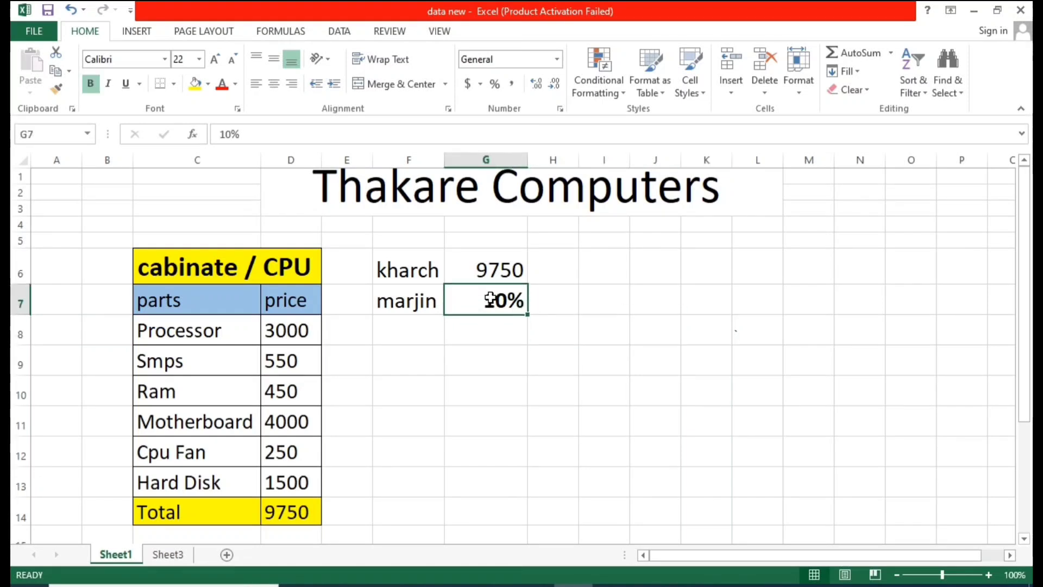
pyautogui.click(513, 354)
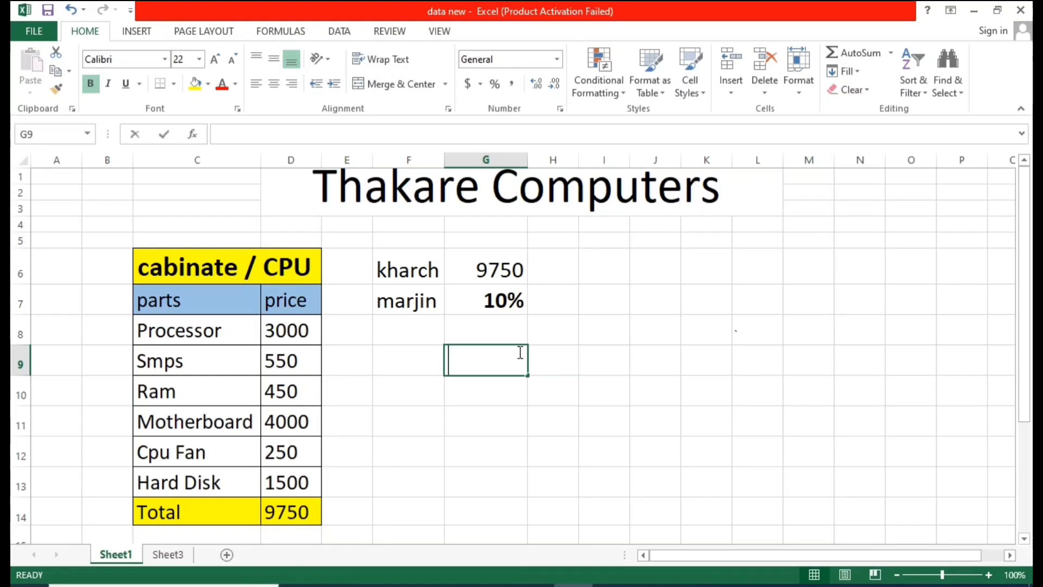
# Step: Enter the formula =G6*G7 in cell G9 to calculate the margin amount
pyautogui.write('=')
pyautogui.click(489, 265)
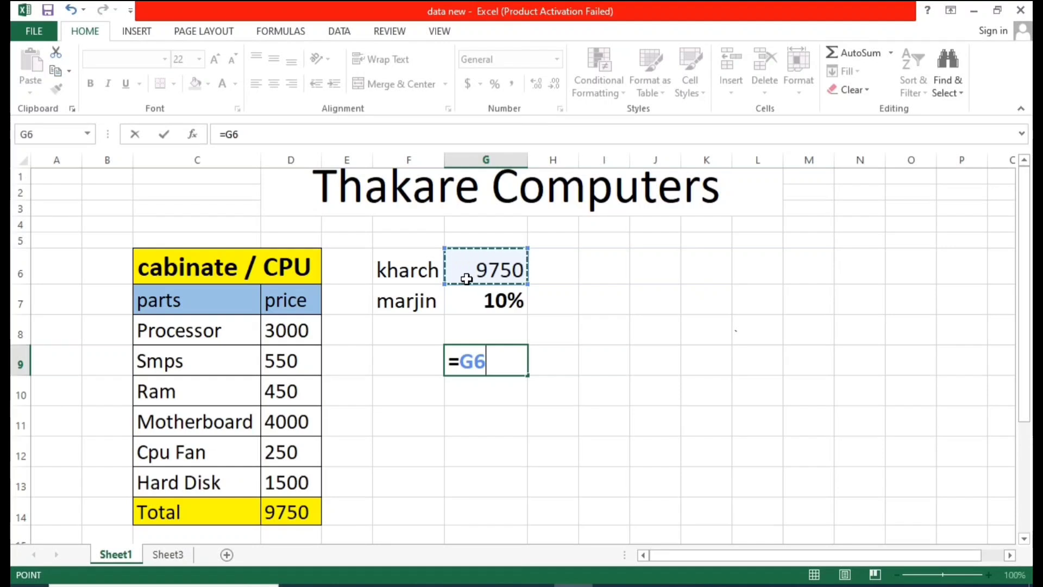
pyautogui.write('*')
pyautogui.click(479, 298)
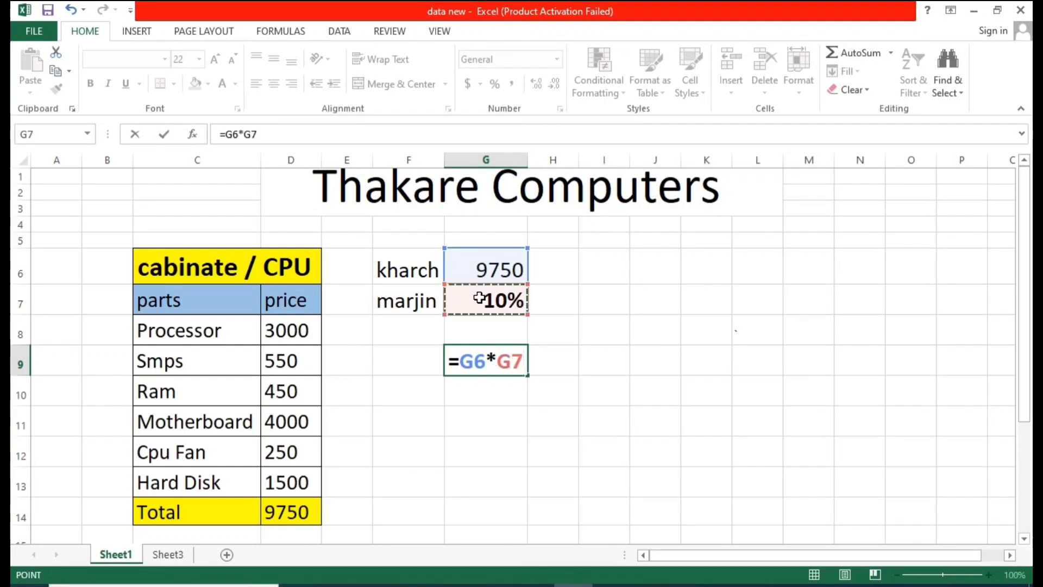
pyautogui.press('Return')
pyautogui.click(580, 375)
pyautogui.click(489, 359)
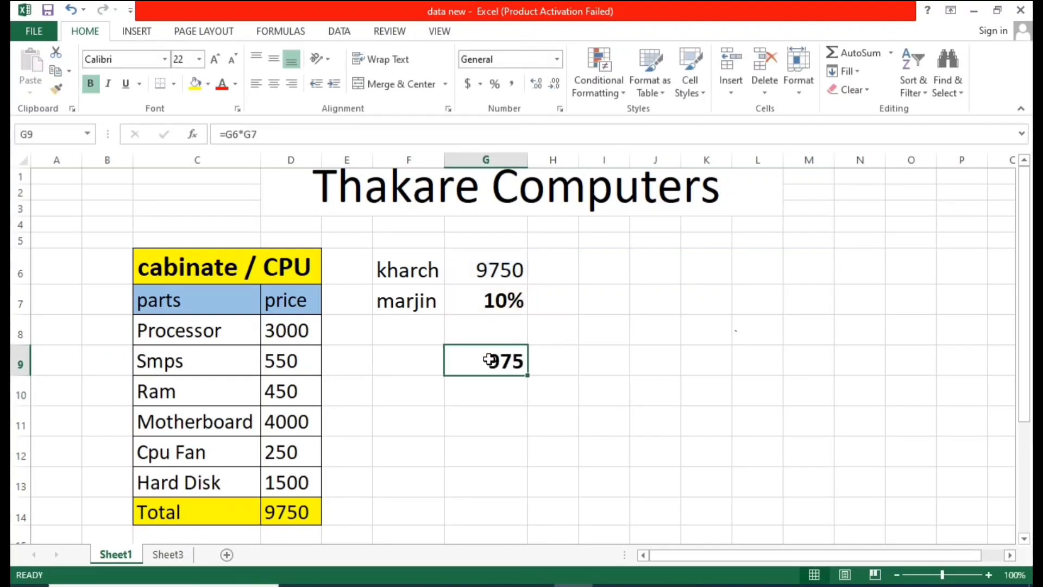
# Step: Copy the "marjin" label from F7 into cell F9
pyautogui.click(405, 367)
pyautogui.click(414, 300)
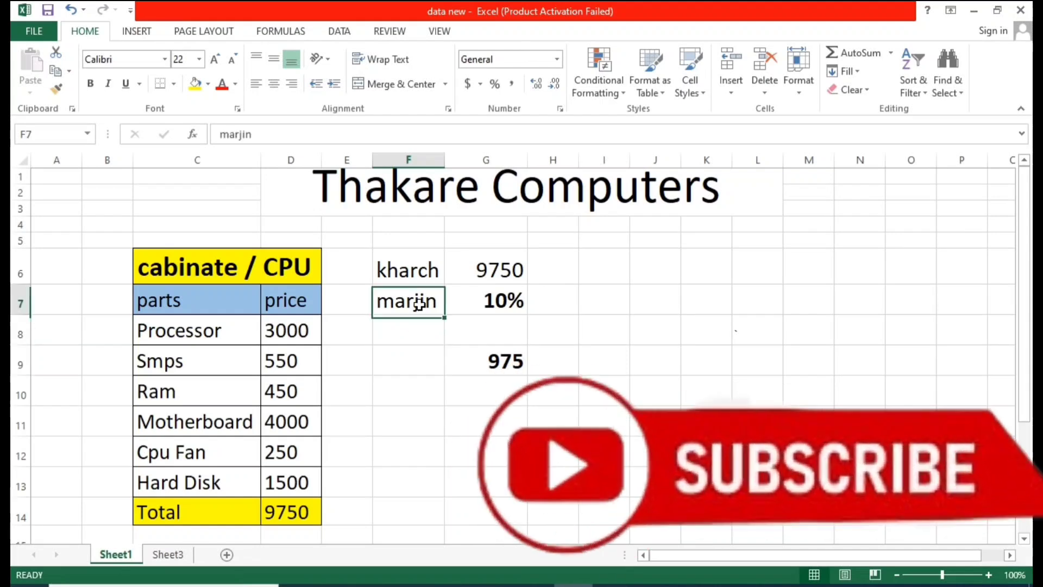
pyautogui.hotkey('ctrl', 'c')
pyautogui.click(428, 364)
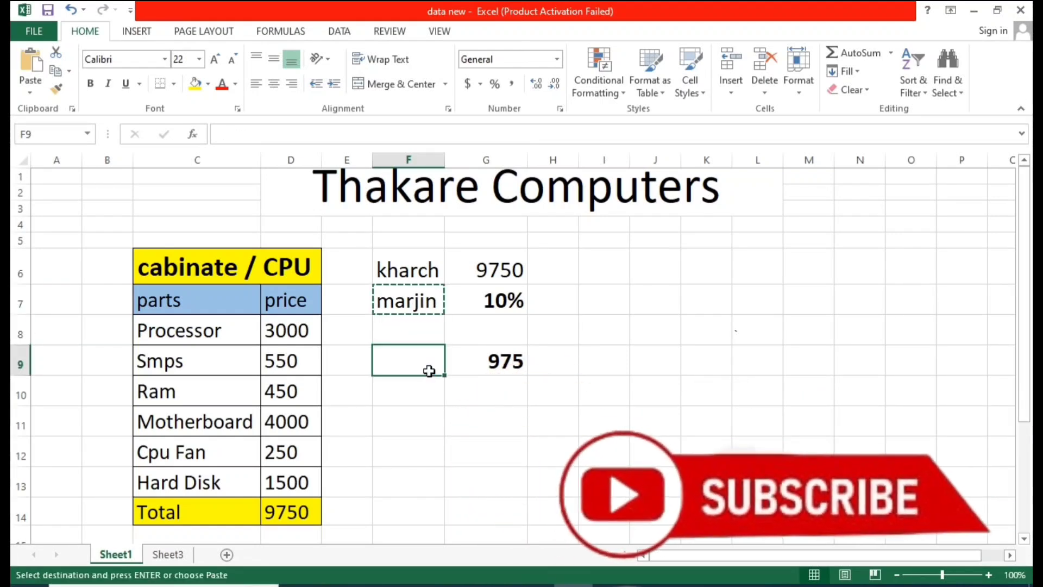
pyautogui.hotkey('ctrl', 'v')
# Step: Inspect the cost, margin, margin amount and total cells and their formulas
pyautogui.click(536, 449)
pyautogui.click(497, 301)
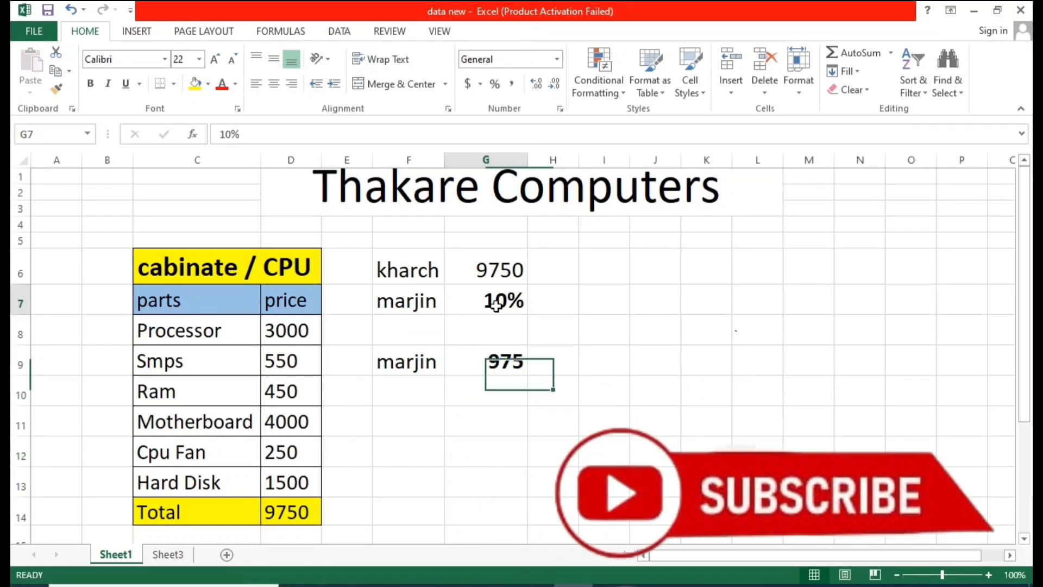
pyautogui.click(517, 358)
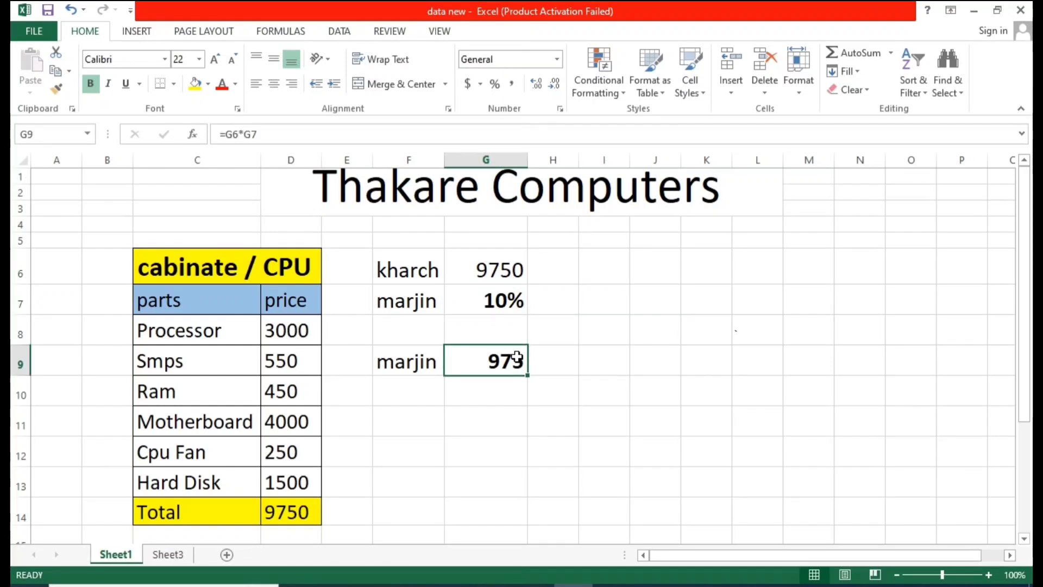
pyautogui.click(503, 266)
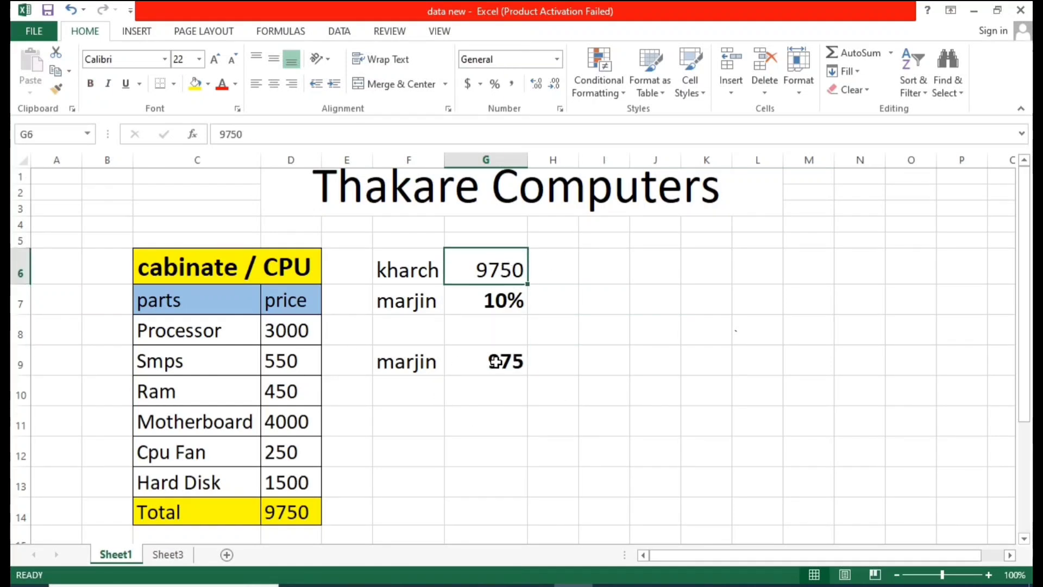
pyautogui.click(495, 361)
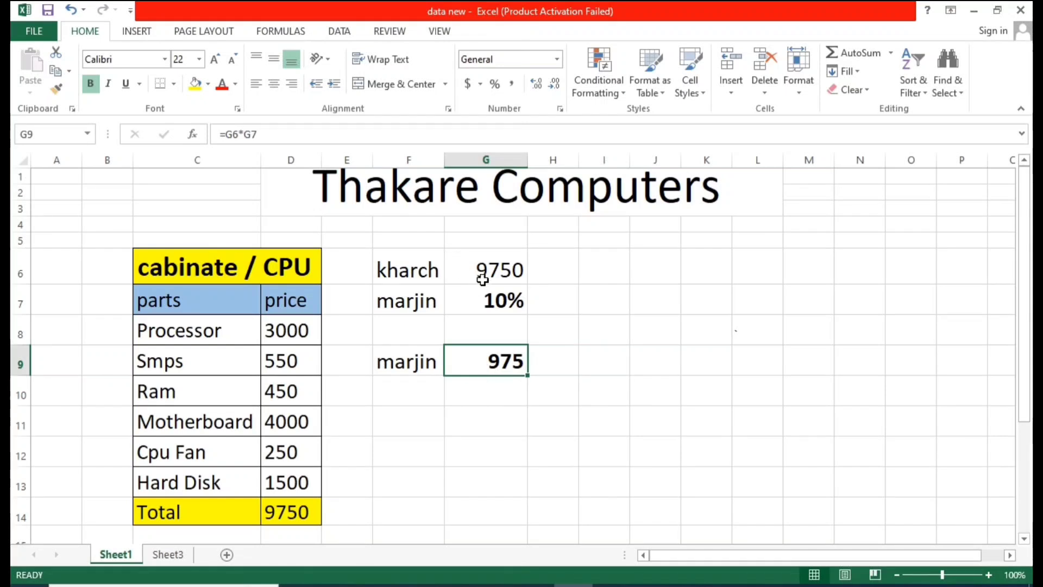
pyautogui.click(484, 267)
pyautogui.click(278, 520)
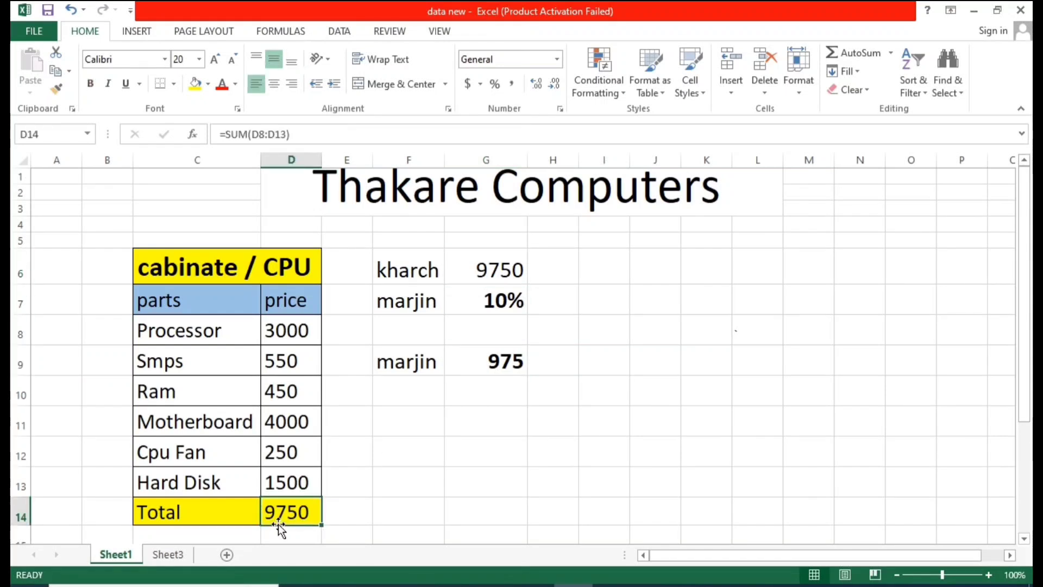
pyautogui.click(474, 356)
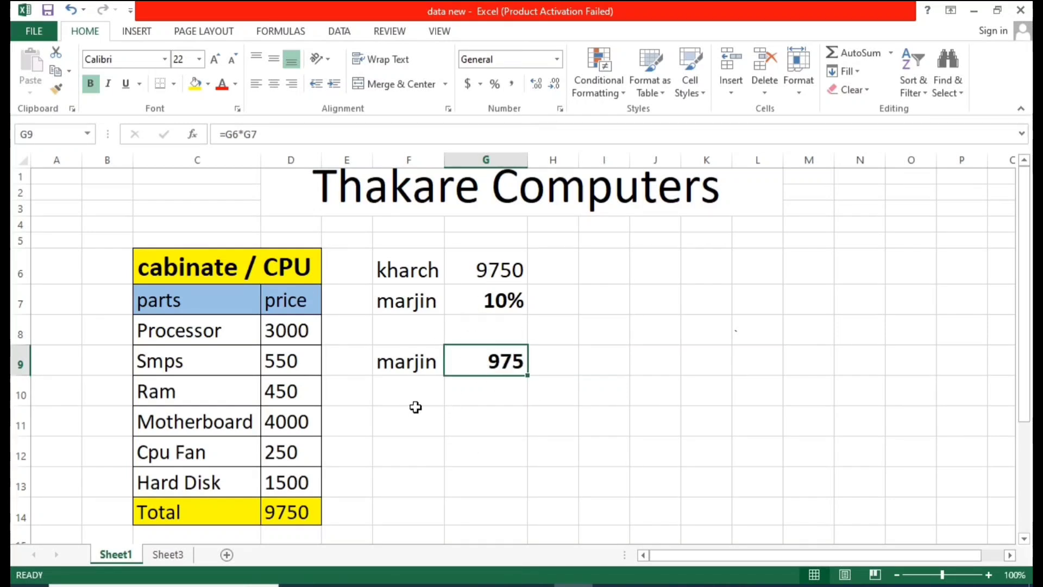
# Step: Label cell F11 as "saling price" and autofit column F's width
pyautogui.click(421, 423)
pyautogui.write('salin')
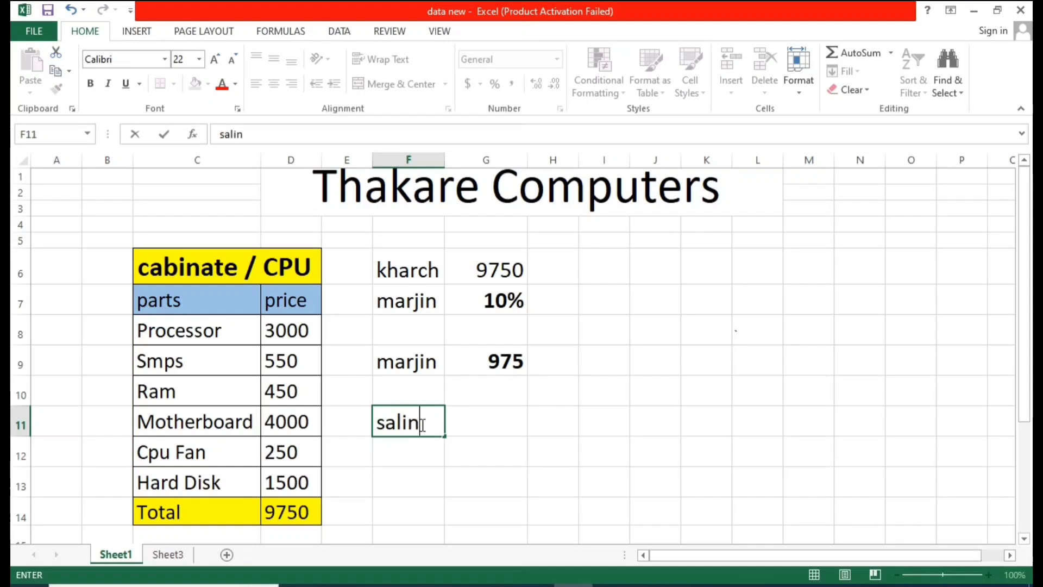
pyautogui.write('g pric')
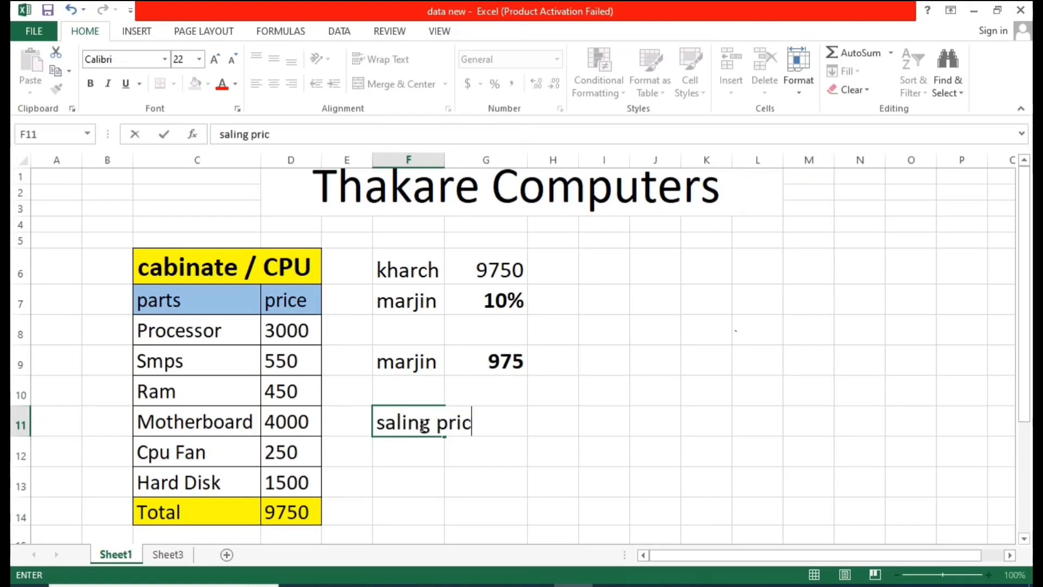
pyautogui.write('e')
pyautogui.click(493, 358)
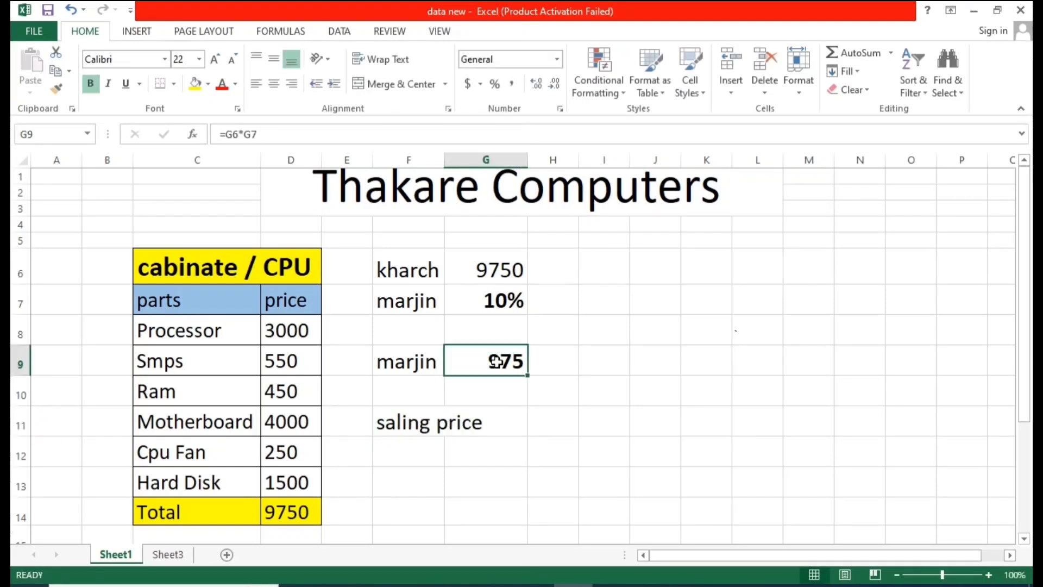
pyautogui.click(491, 270)
pyautogui.click(486, 424)
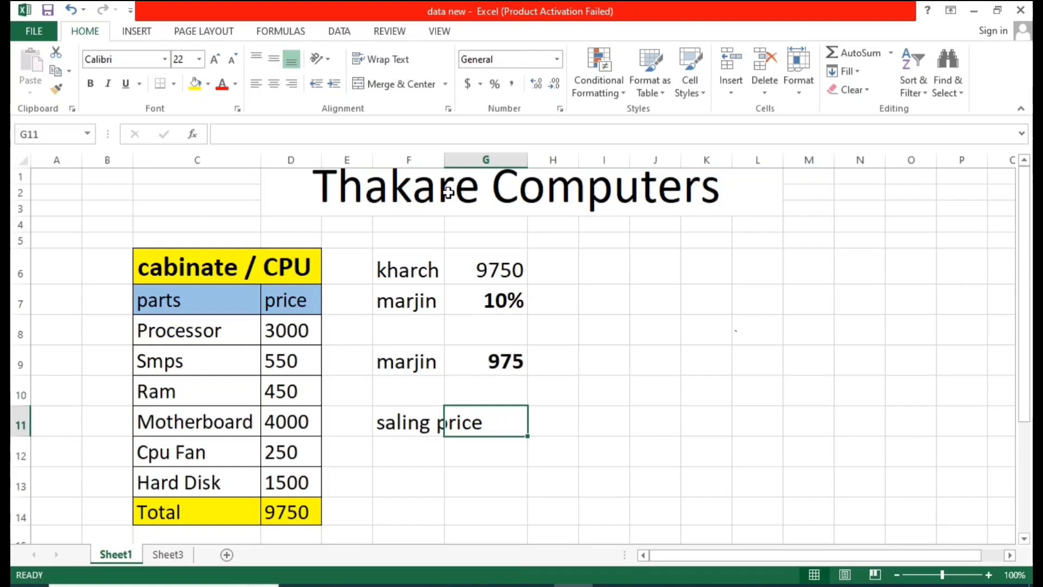
pyautogui.doubleClick(444, 159)
# Step: Enter the formula =G6+G9 in cell G11 to calculate the selling price
pyautogui.click(551, 272)
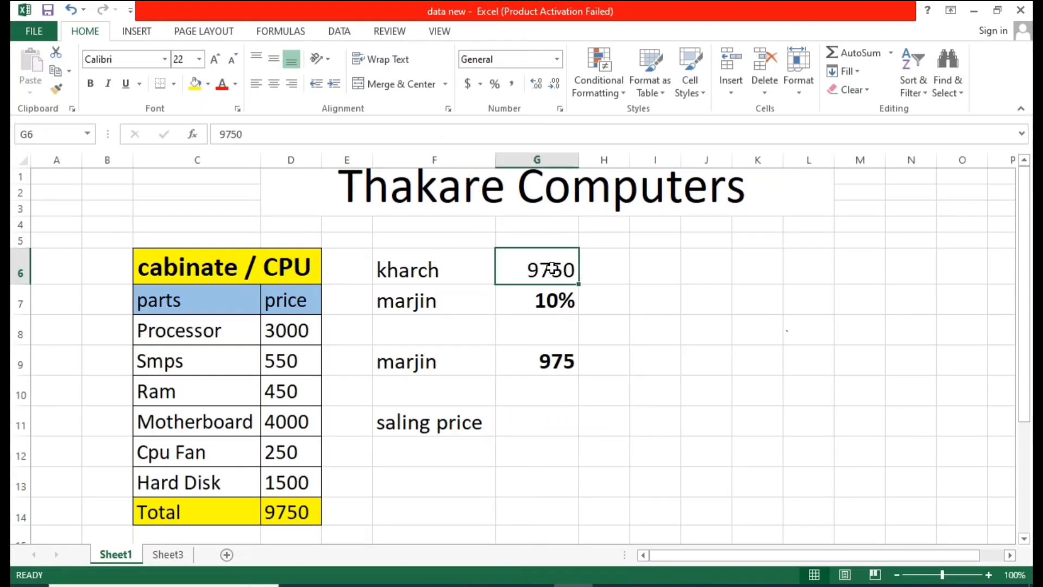
pyautogui.click(554, 426)
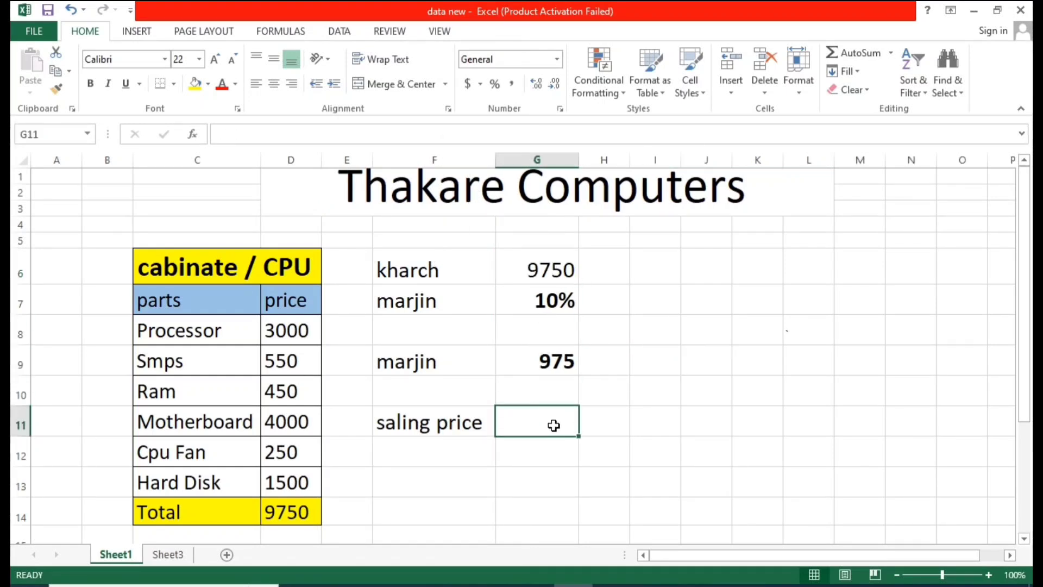
pyautogui.write('=')
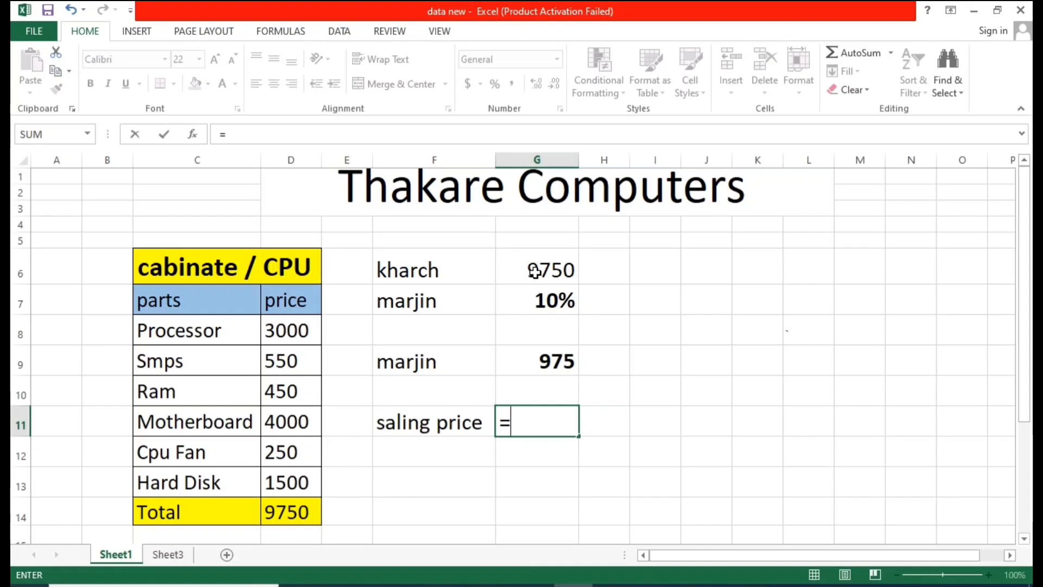
pyautogui.click(535, 271)
pyautogui.write('+')
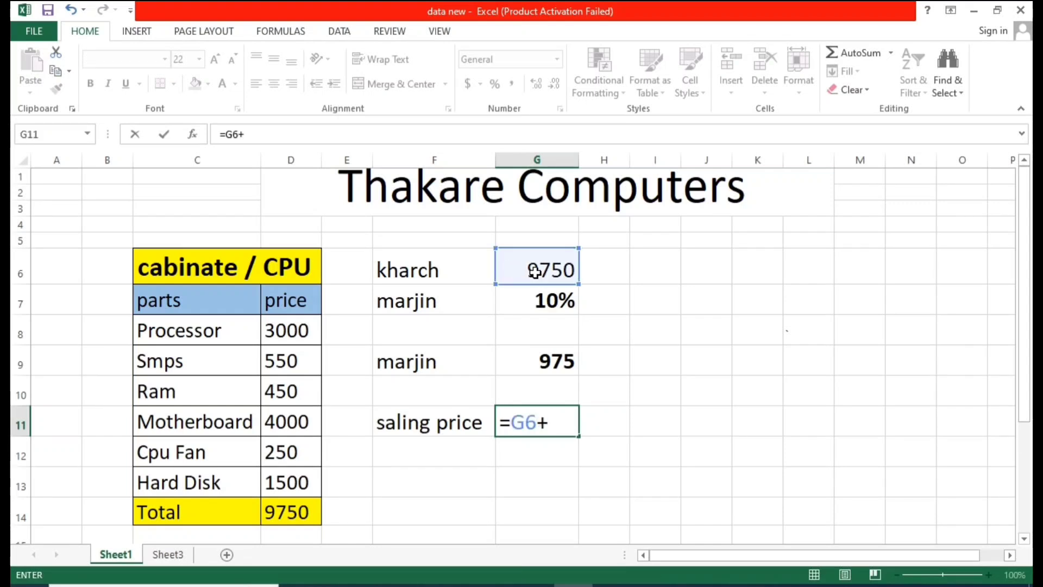
pyautogui.click(551, 364)
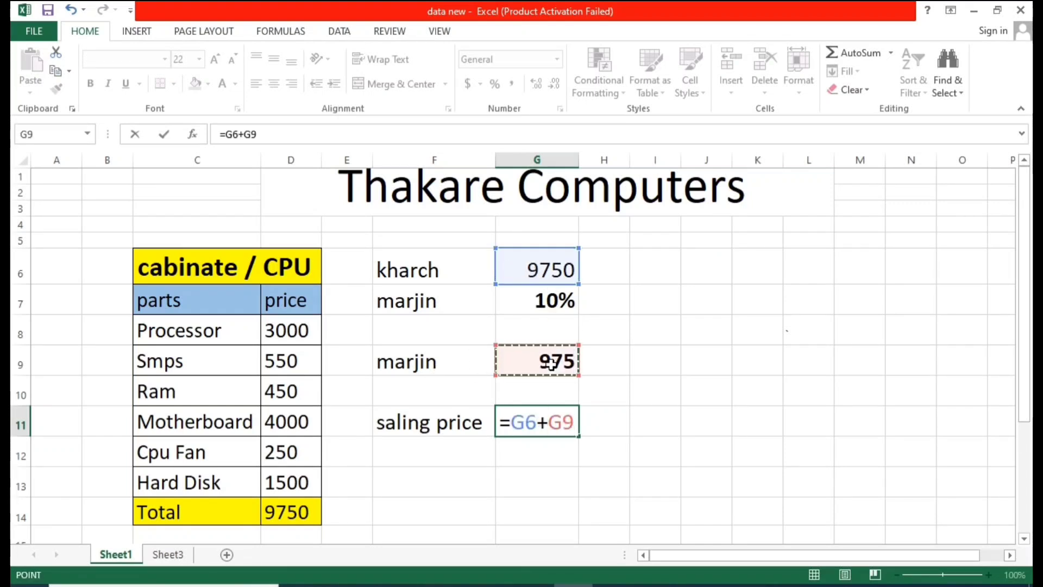
pyautogui.press('Return')
pyautogui.click(614, 472)
pyautogui.click(551, 429)
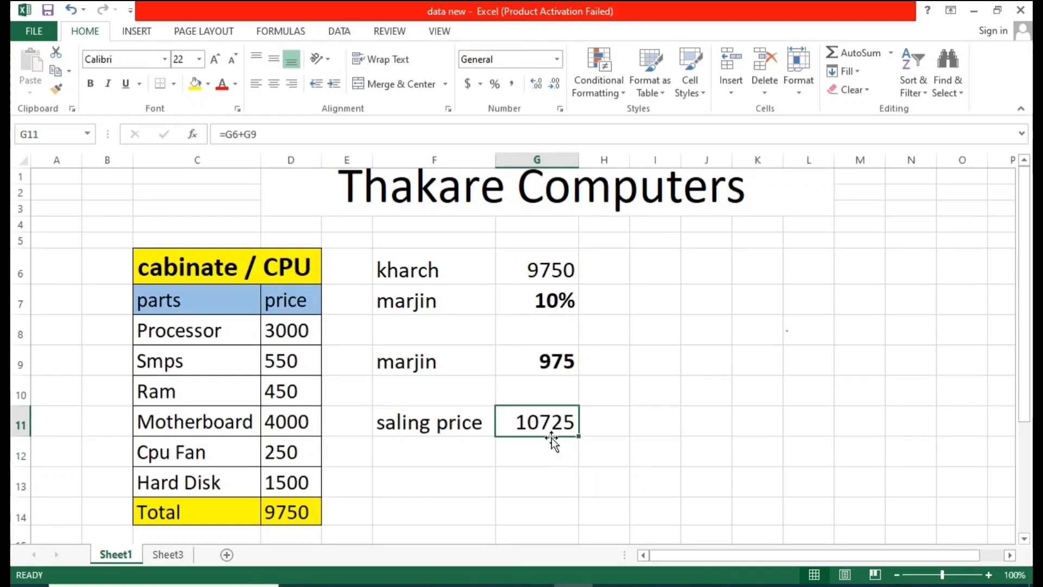
# Step: Review the calculation block in F6:G11 and the total formula of the price column
pyautogui.click(440, 424)
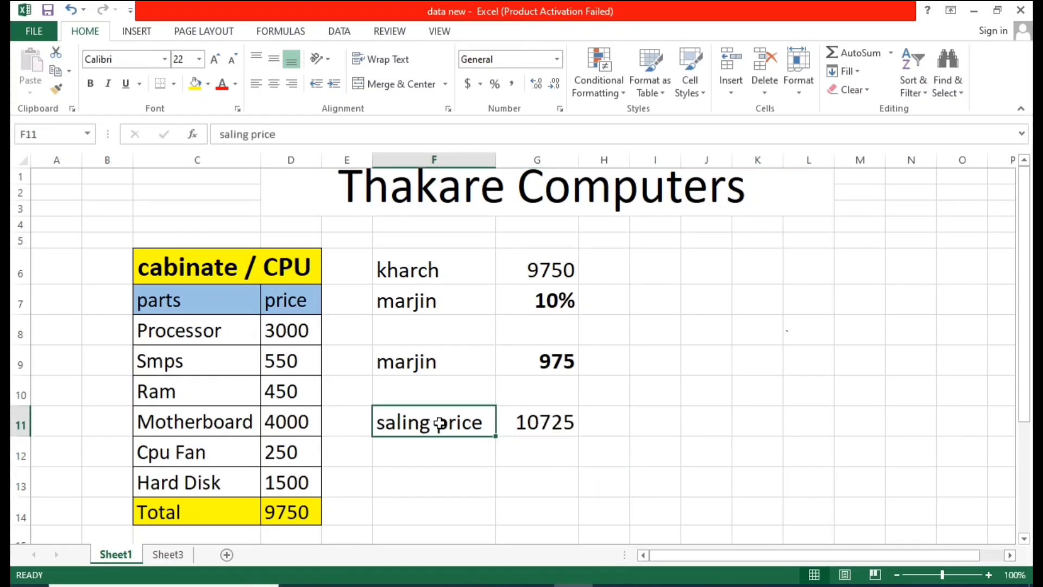
pyautogui.click(568, 422)
pyautogui.click(605, 415)
pyautogui.moveTo(415, 269); pyautogui.dragTo(542, 387)
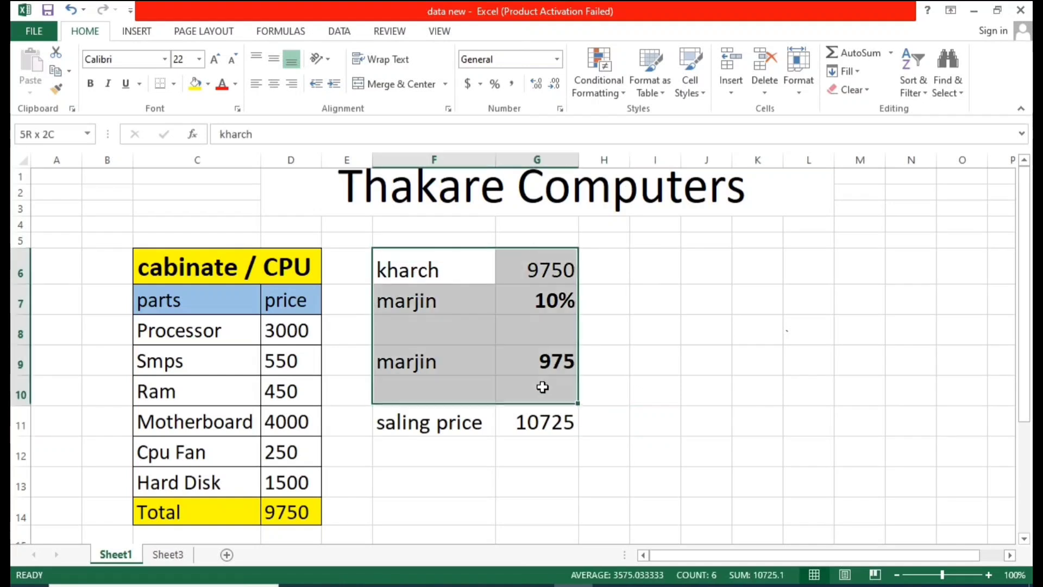
pyautogui.click(648, 323)
pyautogui.moveTo(283, 335); pyautogui.dragTo(282, 482)
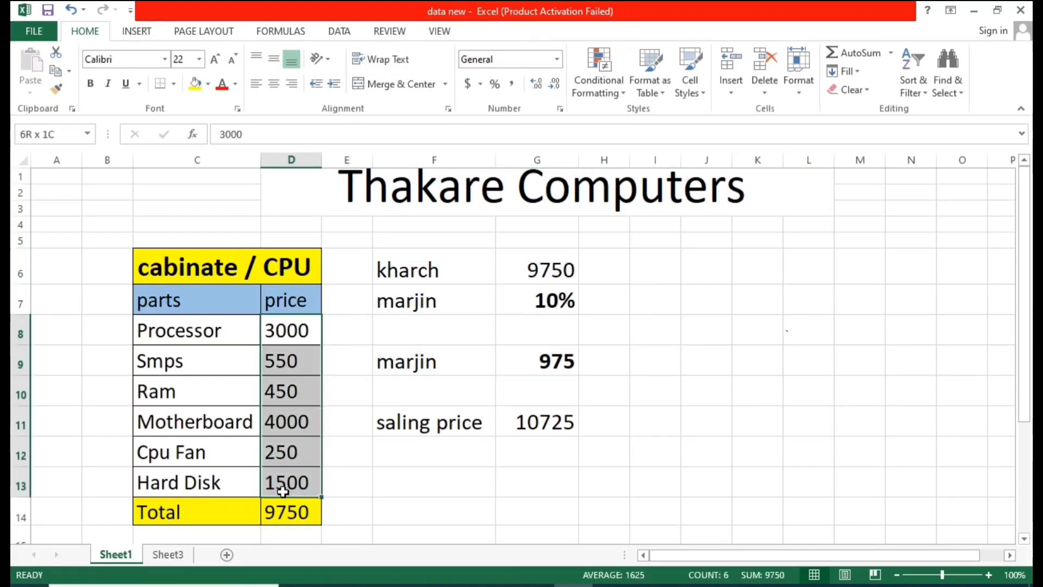
pyautogui.click(291, 511)
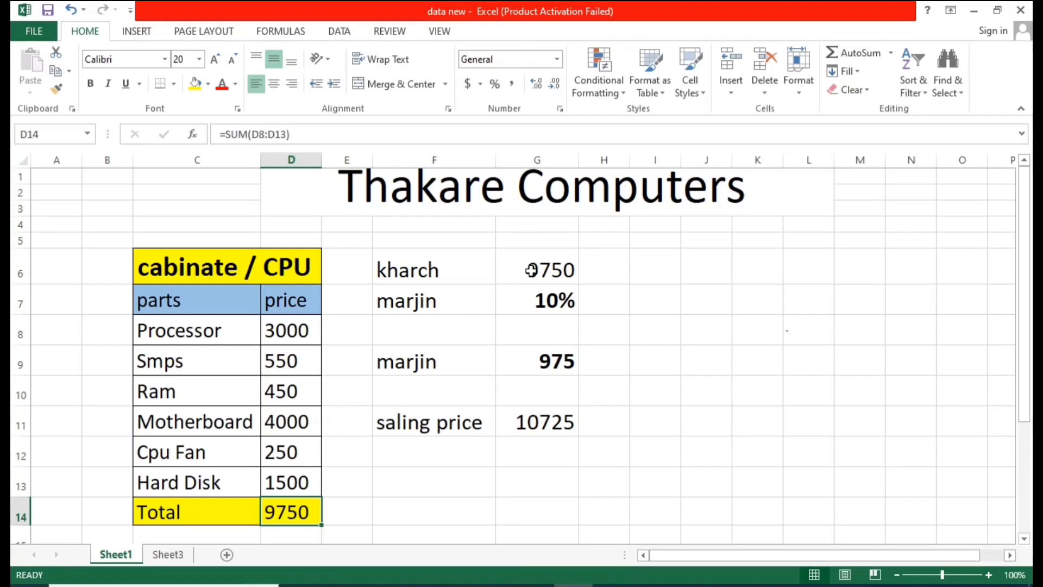
pyautogui.click(531, 270)
pyautogui.click(517, 300)
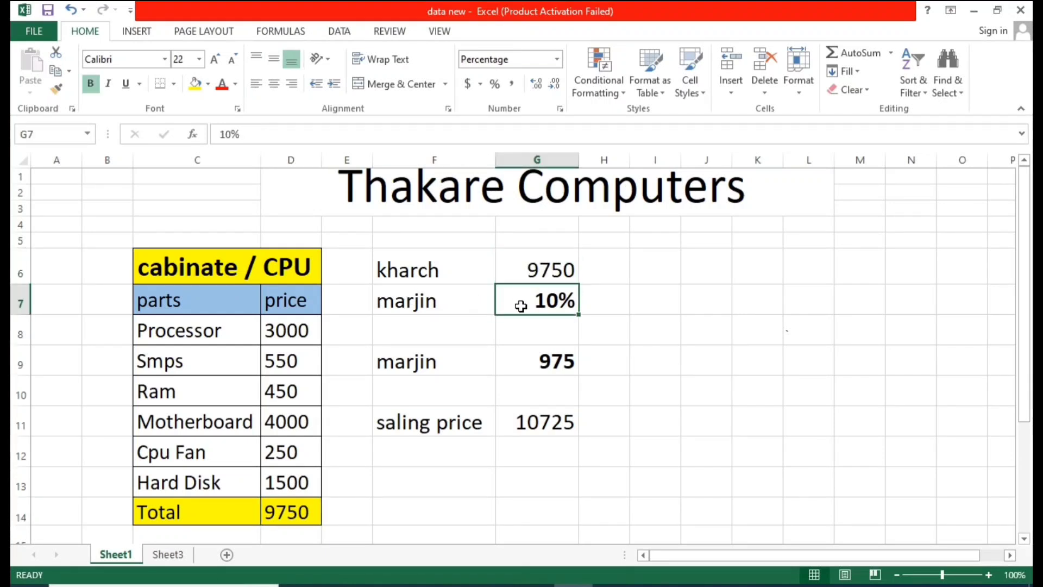
pyautogui.click(536, 362)
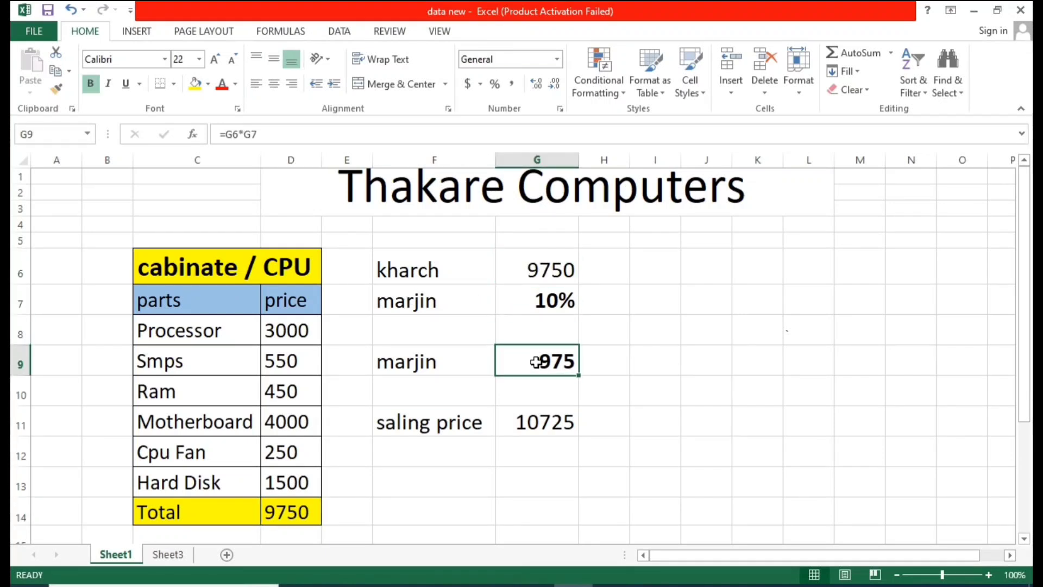
pyautogui.click(554, 270)
pyautogui.click(556, 362)
pyautogui.click(559, 415)
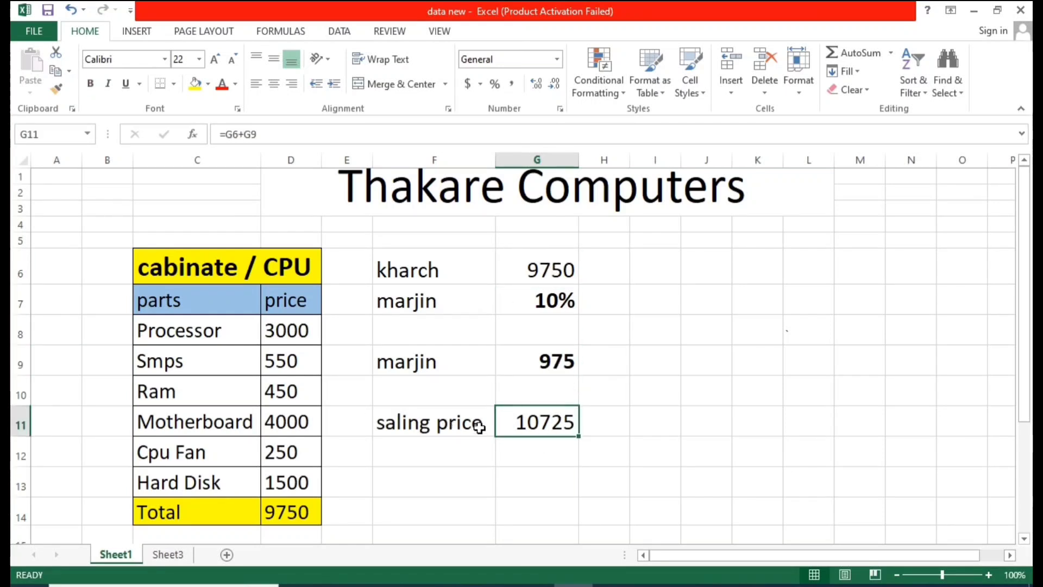
pyautogui.moveTo(413, 279); pyautogui.dragTo(531, 415)
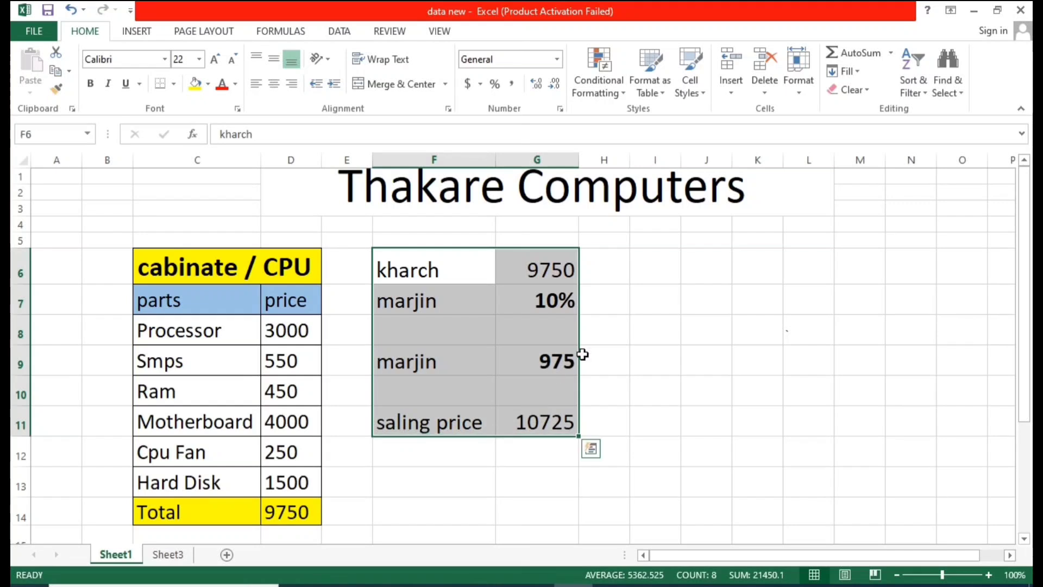
pyautogui.click(652, 329)
# Step: Examine the parts names and price ranges of the table and the selling price cell
pyautogui.moveTo(290, 331); pyautogui.dragTo(280, 474)
pyautogui.click(226, 332)
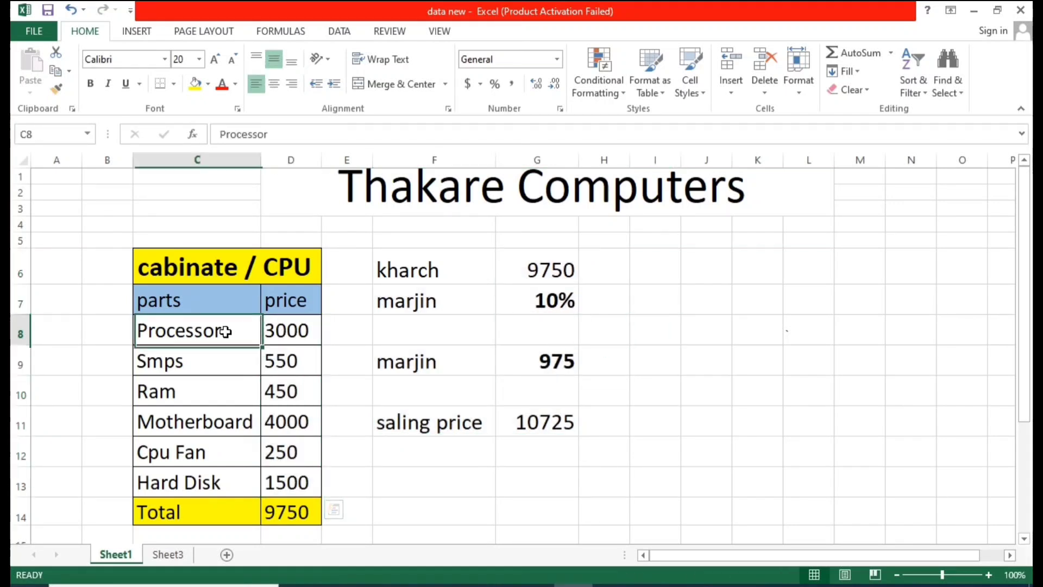
pyautogui.click(302, 336)
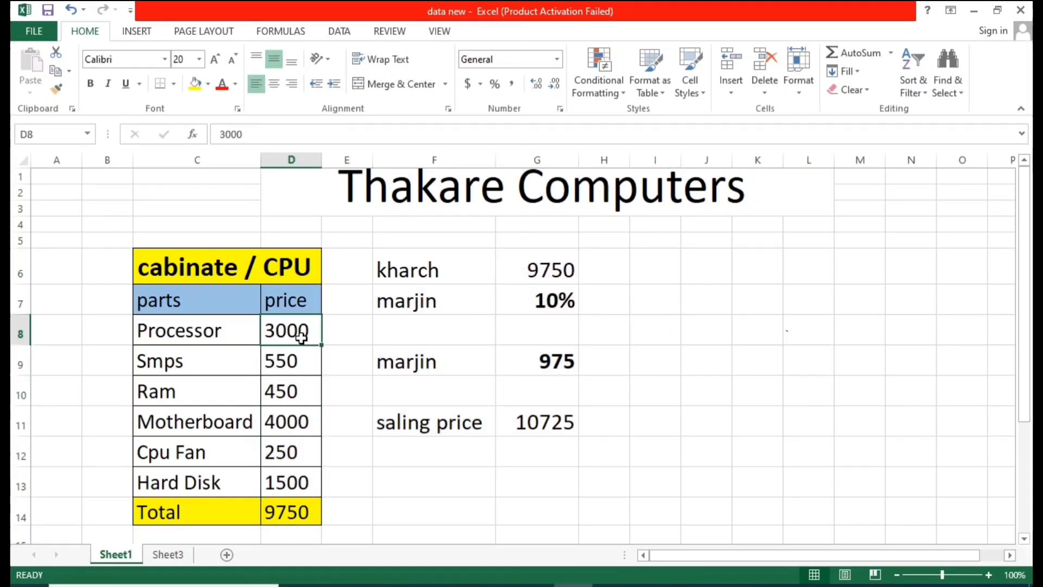
pyautogui.click(219, 361)
pyautogui.click(221, 402)
pyautogui.click(225, 423)
pyautogui.click(224, 459)
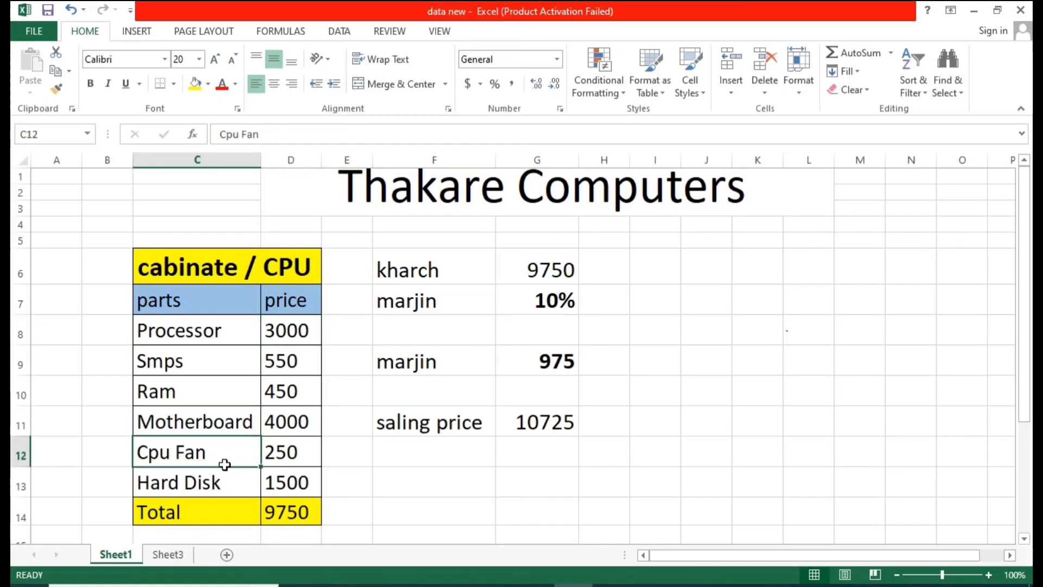
pyautogui.click(221, 481)
pyautogui.moveTo(202, 338); pyautogui.dragTo(212, 477)
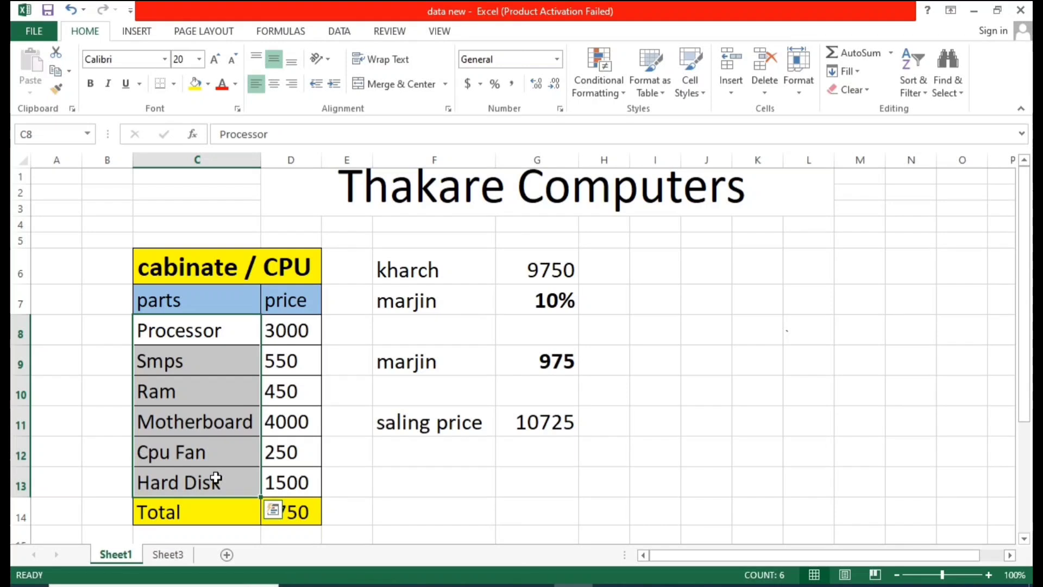
pyautogui.click(348, 360)
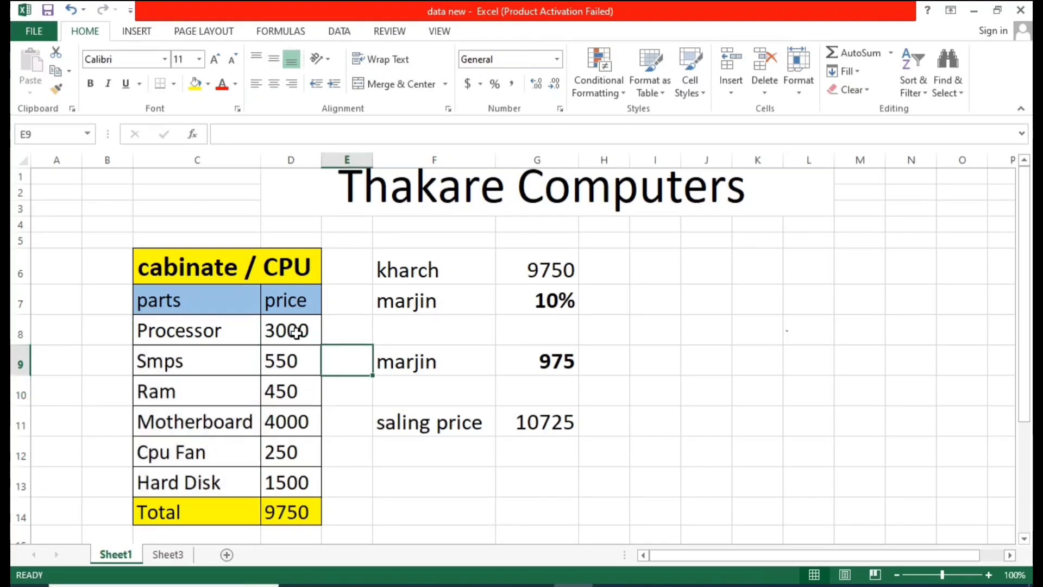
pyautogui.moveTo(303, 328); pyautogui.dragTo(313, 470)
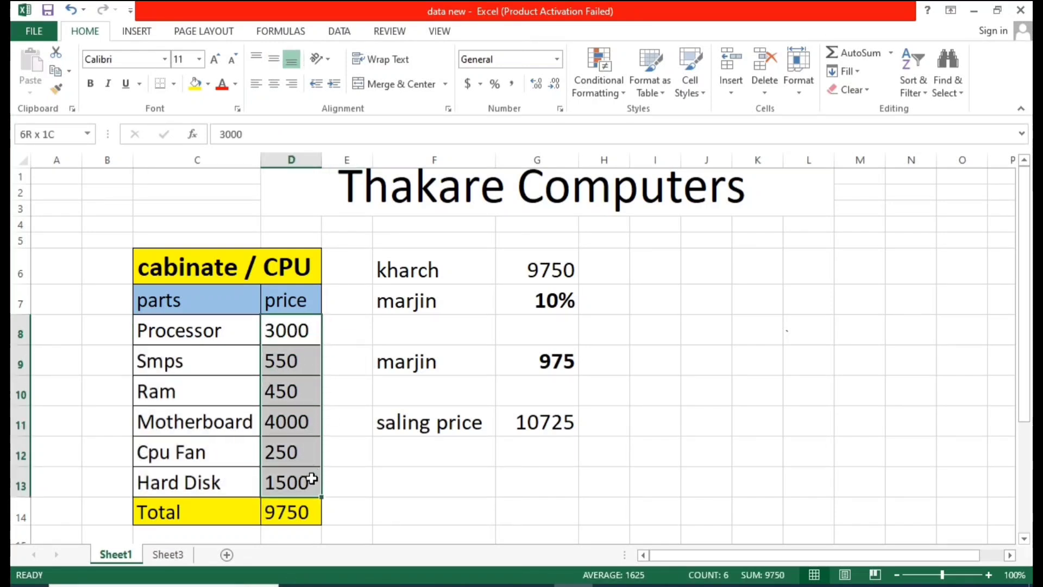
pyautogui.moveTo(311, 479); pyautogui.dragTo(311, 479)
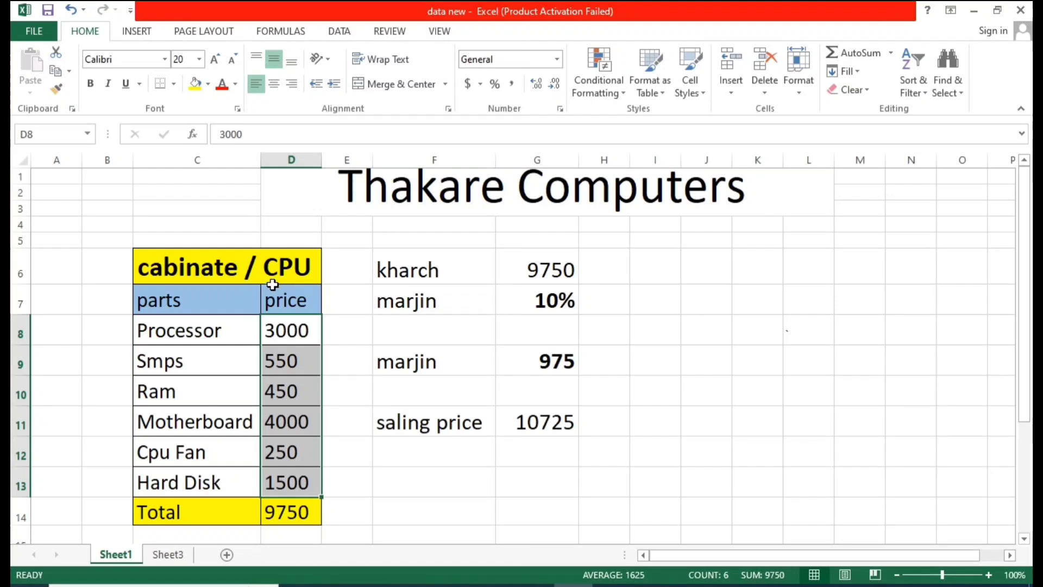
pyautogui.click(499, 430)
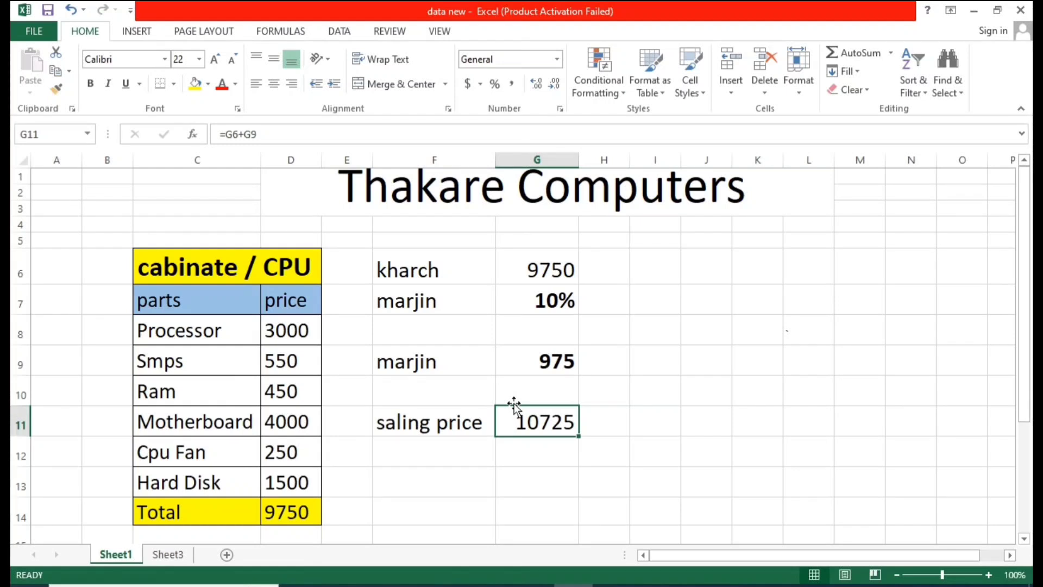
pyautogui.click(528, 450)
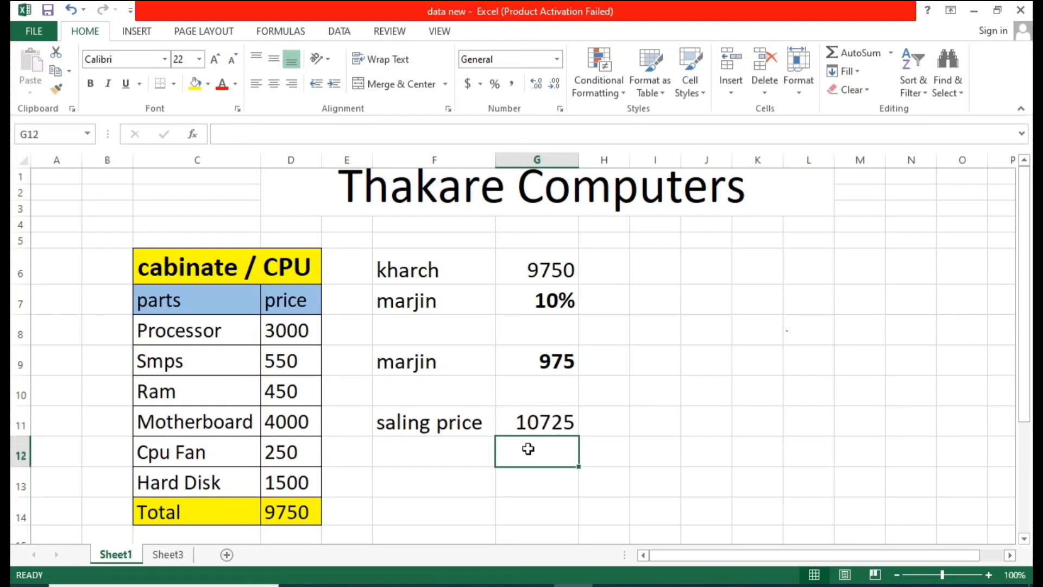
# Step: Examine the part price cells D8:D13 and the What-If Analysis options
pyautogui.click(532, 422)
pyautogui.moveTo(295, 328); pyautogui.dragTo(292, 487)
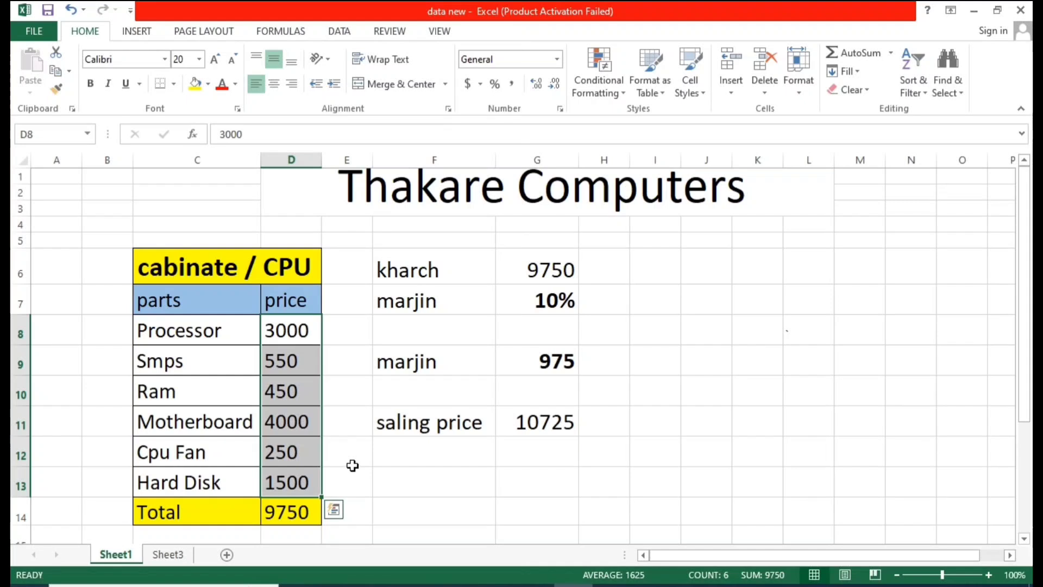
pyautogui.moveTo(299, 330); pyautogui.dragTo(301, 488)
pyautogui.click(343, 31)
pyautogui.click(788, 86)
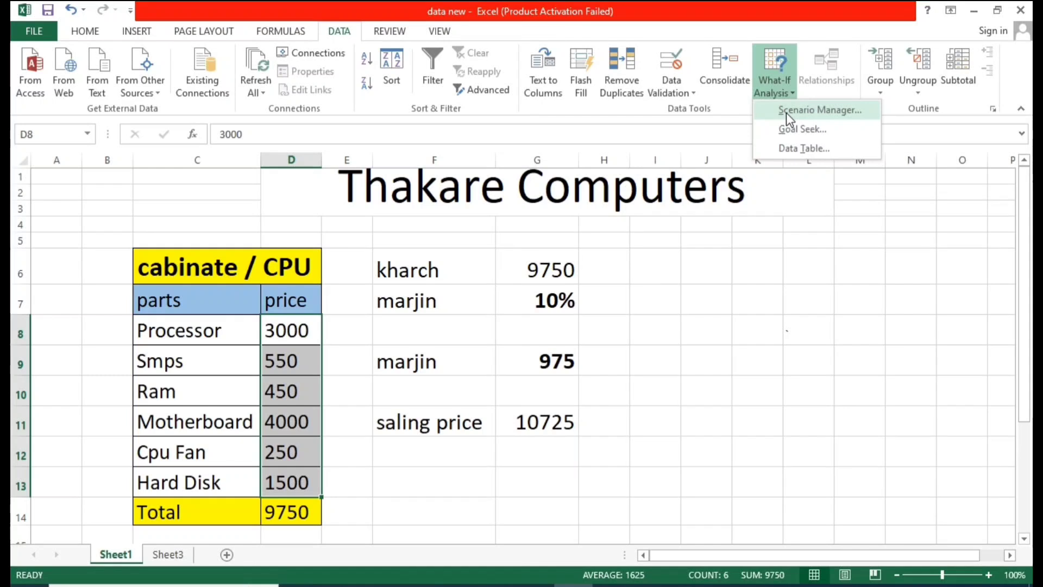
pyautogui.click(738, 239)
pyautogui.moveTo(715, 263); pyautogui.dragTo(710, 356)
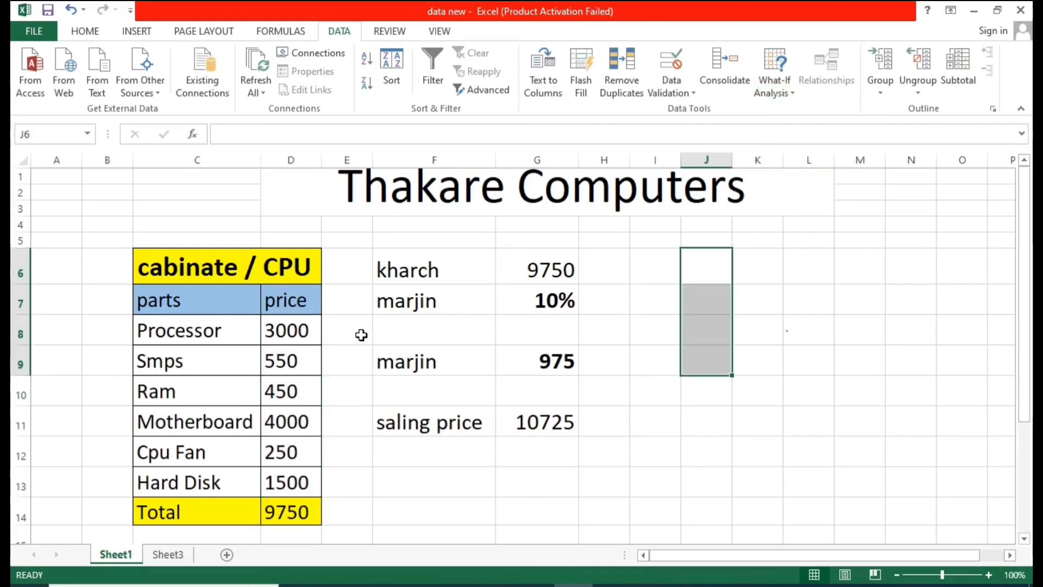
pyautogui.click(279, 330)
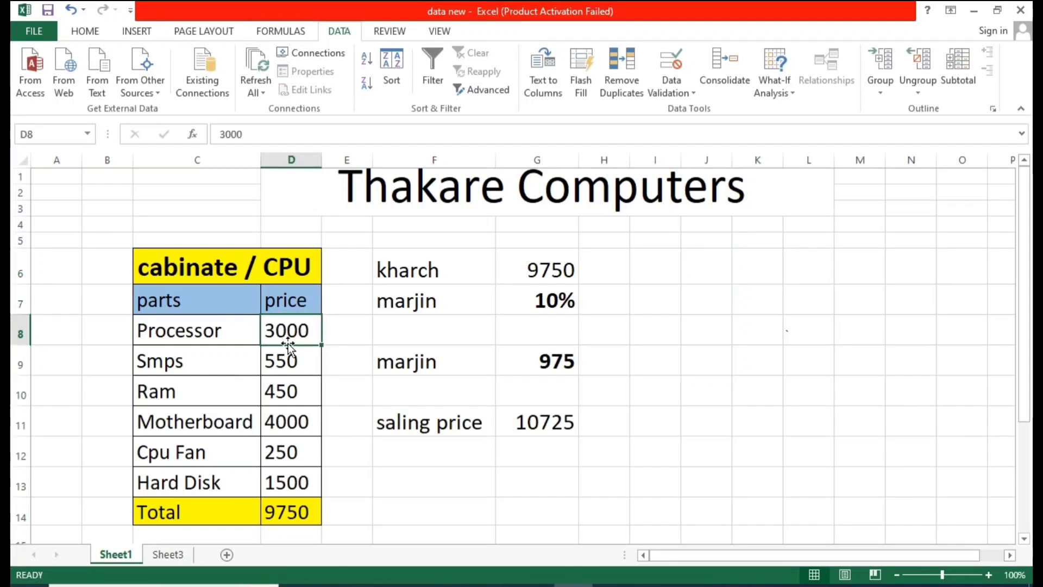
pyautogui.click(254, 333)
pyautogui.click(294, 337)
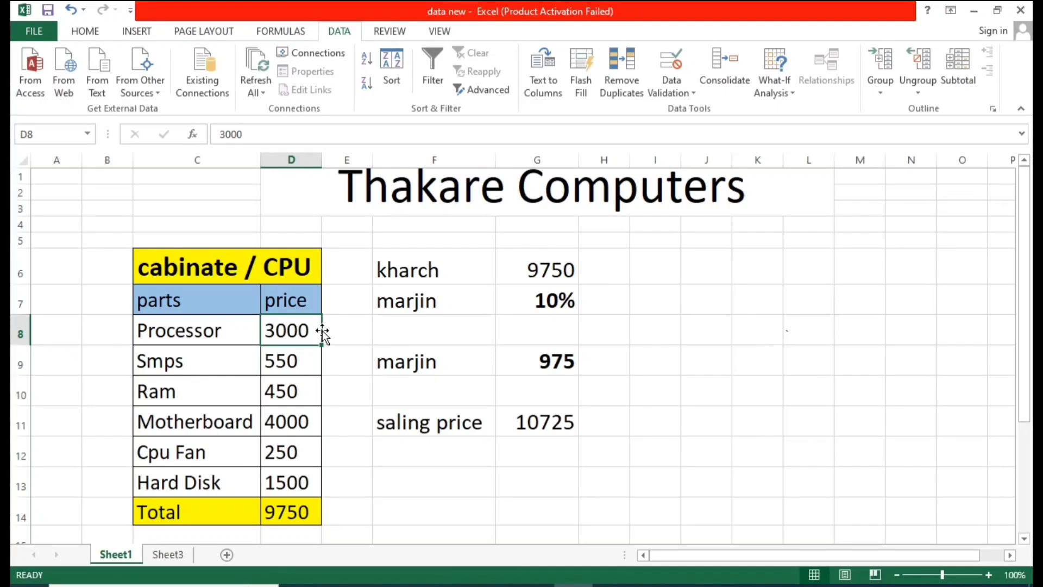
pyautogui.click(774, 95)
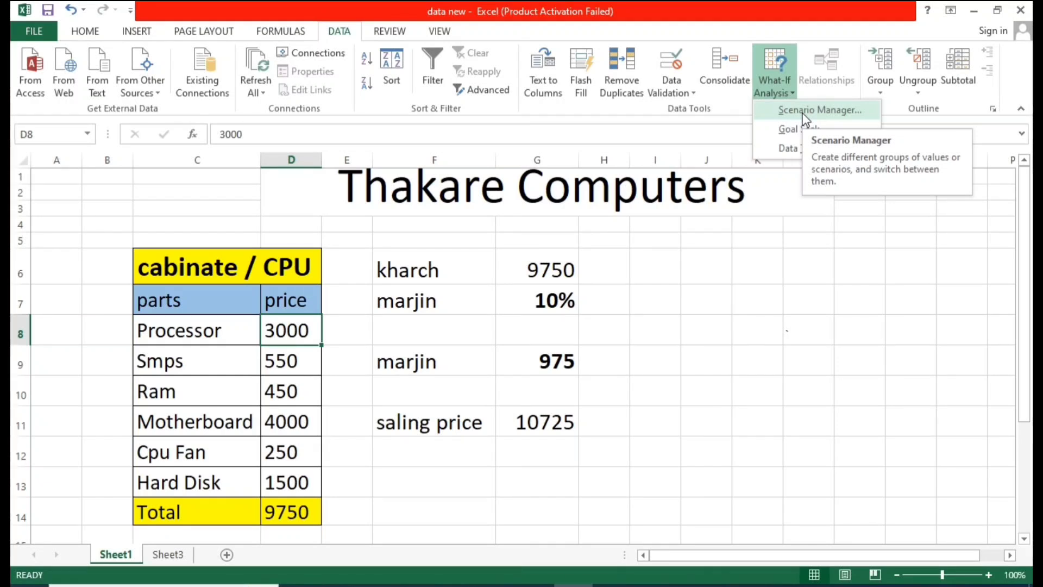
pyautogui.click(296, 343)
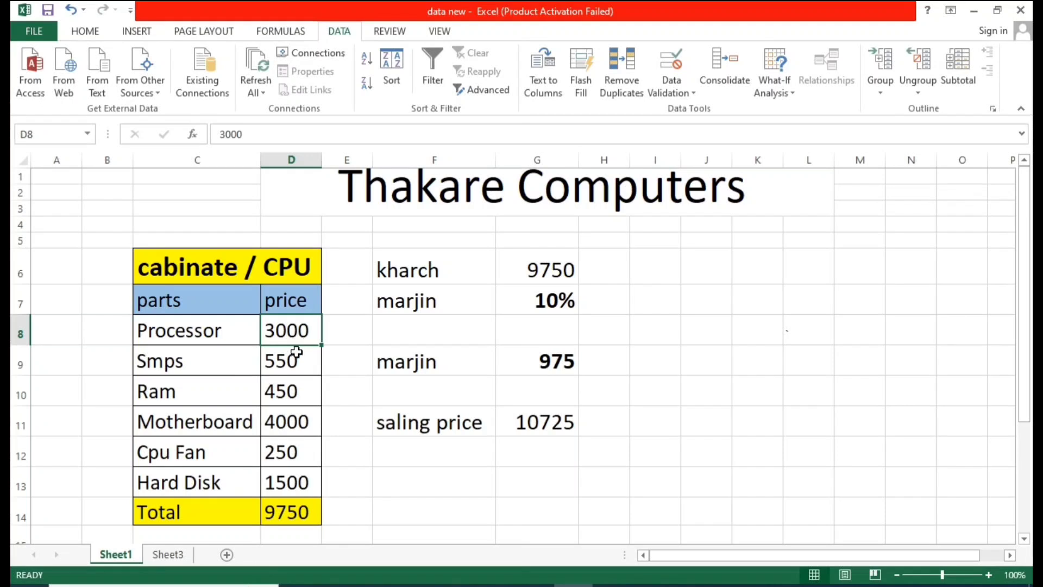
pyautogui.click(289, 359)
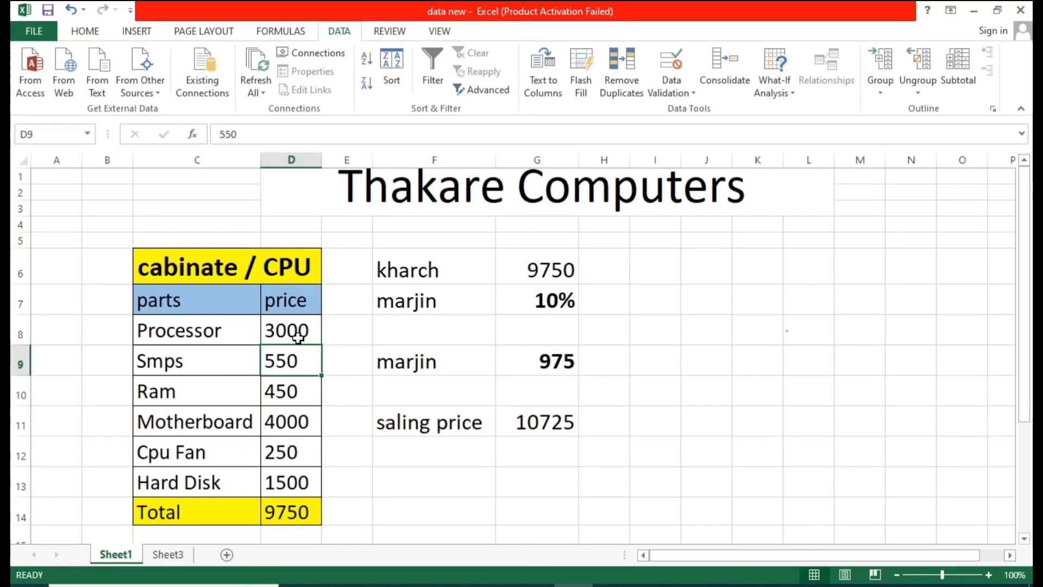
pyautogui.click(298, 334)
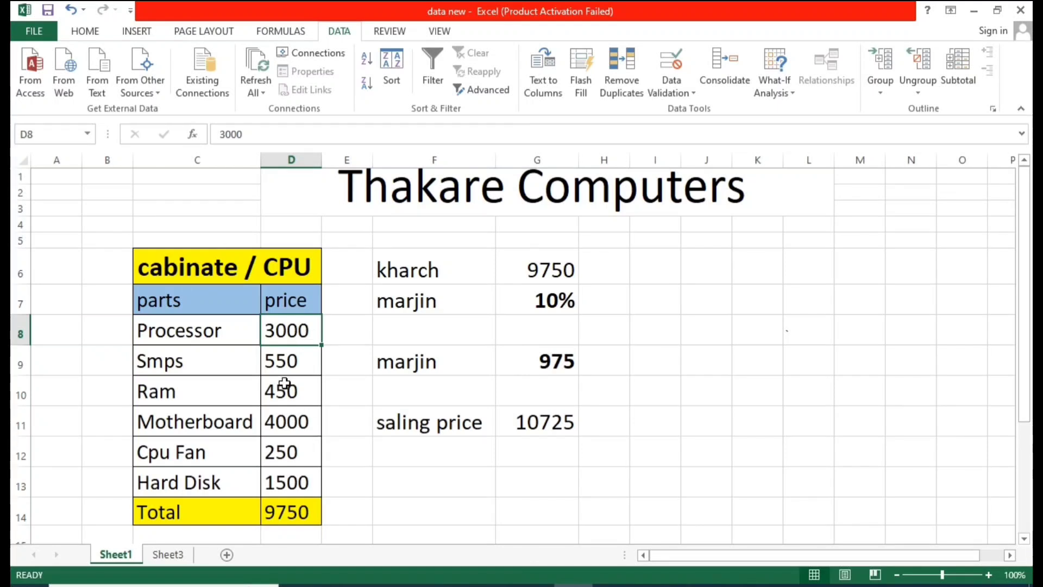
pyautogui.click(276, 365)
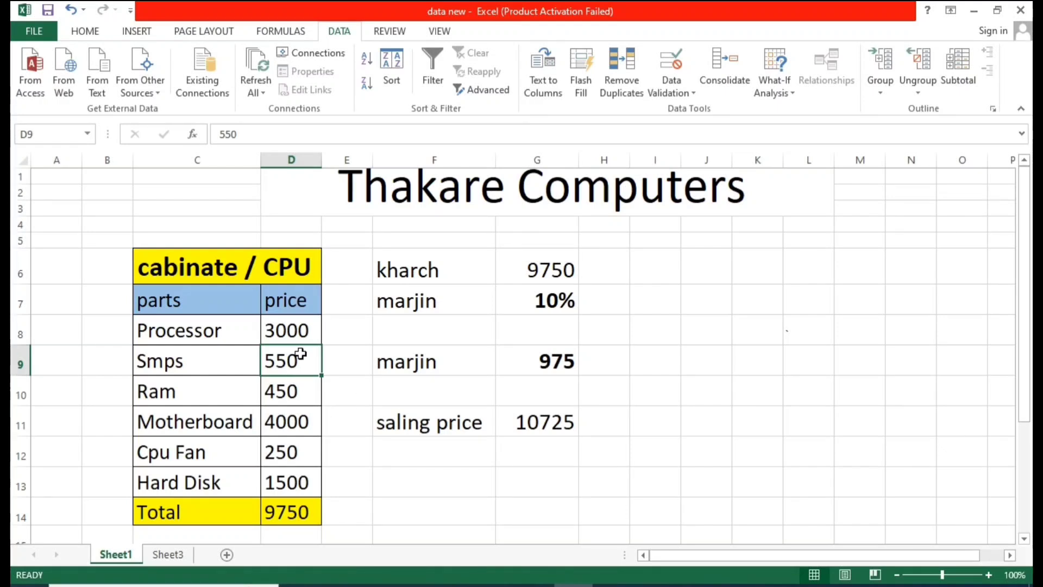
pyautogui.click(772, 93)
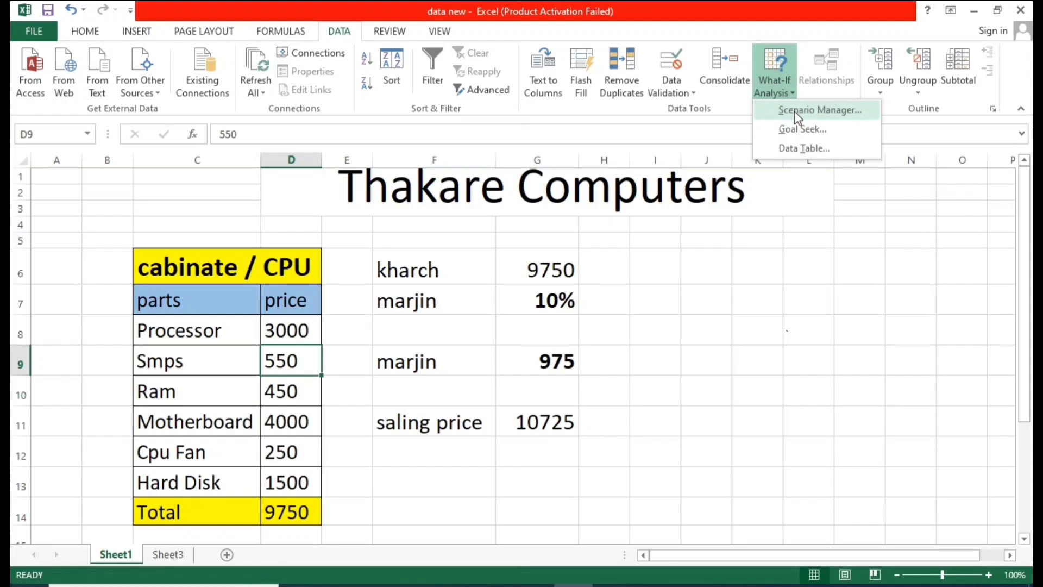
pyautogui.click(753, 293)
pyautogui.click(757, 293)
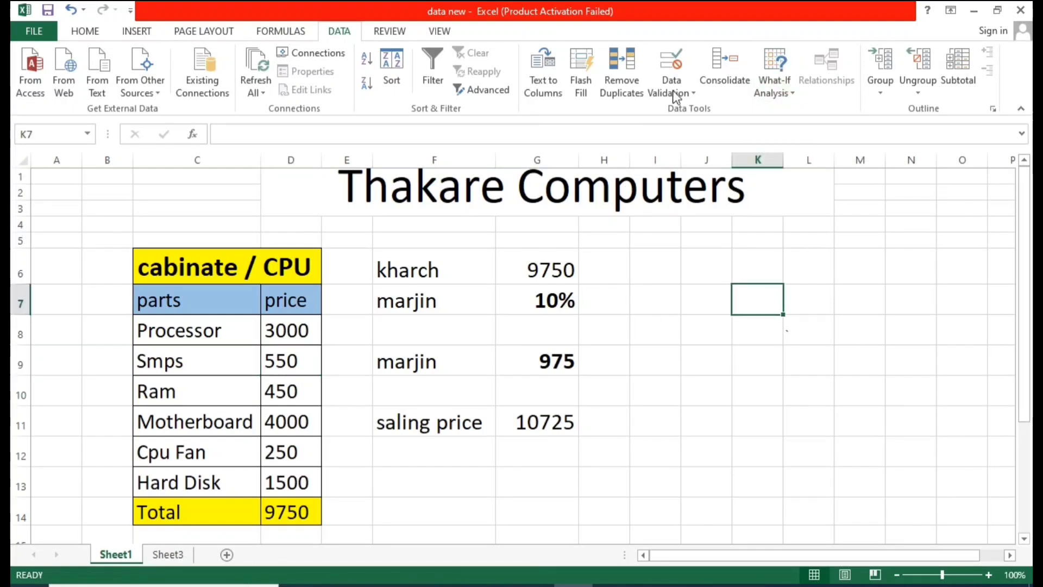
pyautogui.click(764, 88)
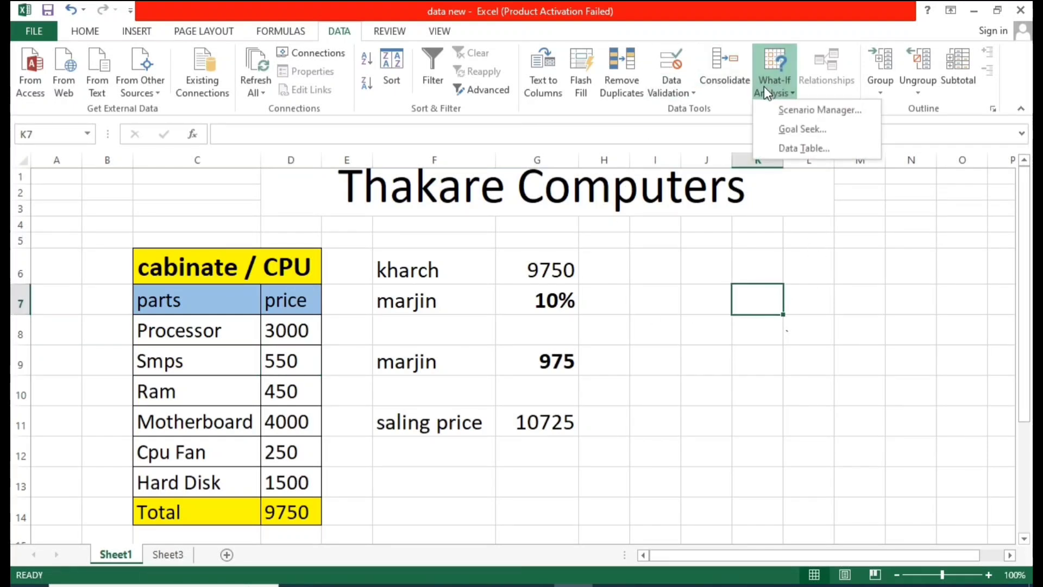
# Step: Open Scenario Manager and add a scenario named "minimum price" with changing cells D8:D13
pyautogui.click(795, 111)
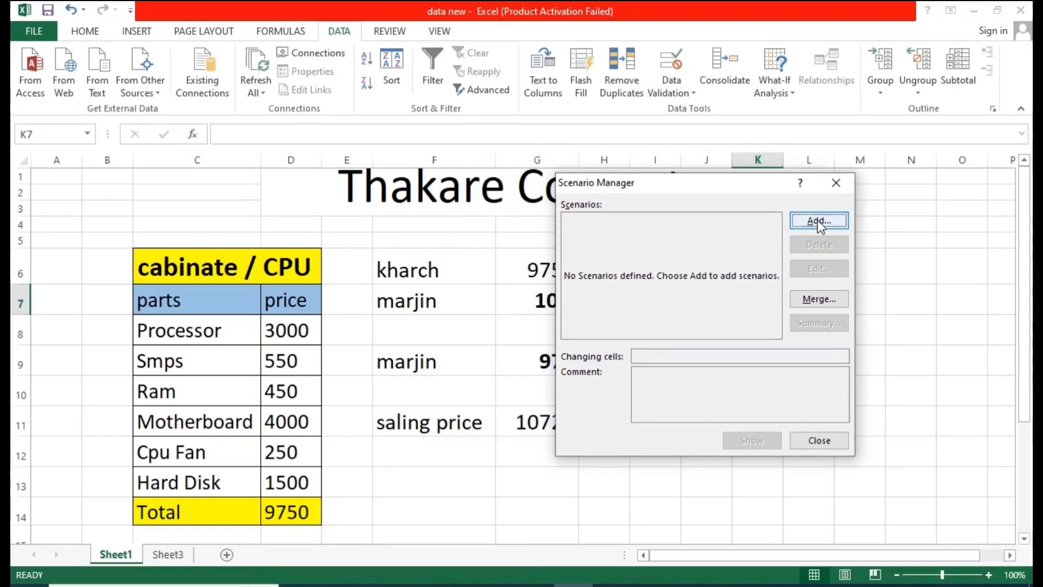
pyautogui.click(819, 221)
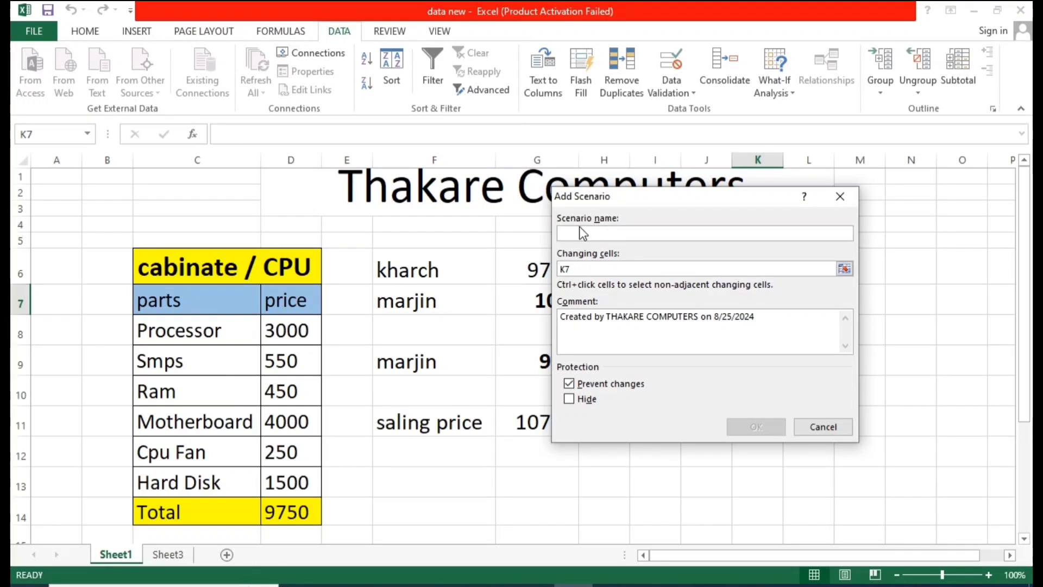
pyautogui.write('mini')
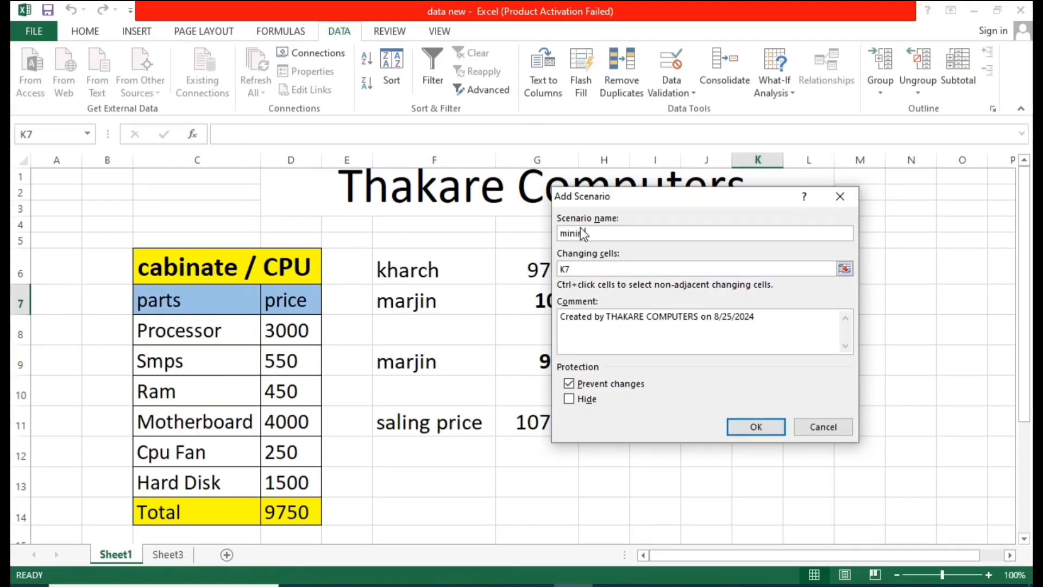
pyautogui.write('mum')
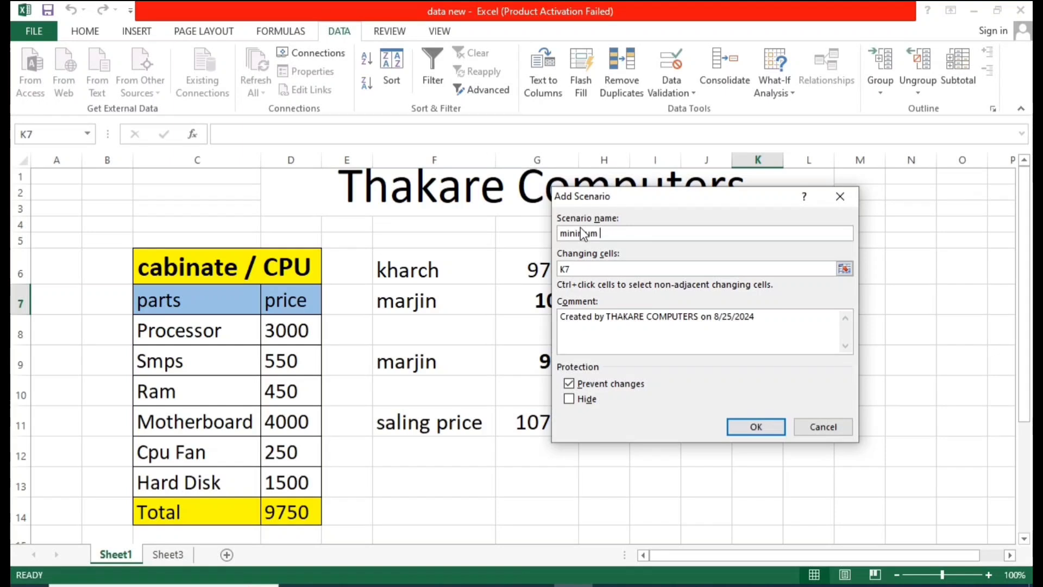
pyautogui.write(' price')
pyautogui.click(608, 270)
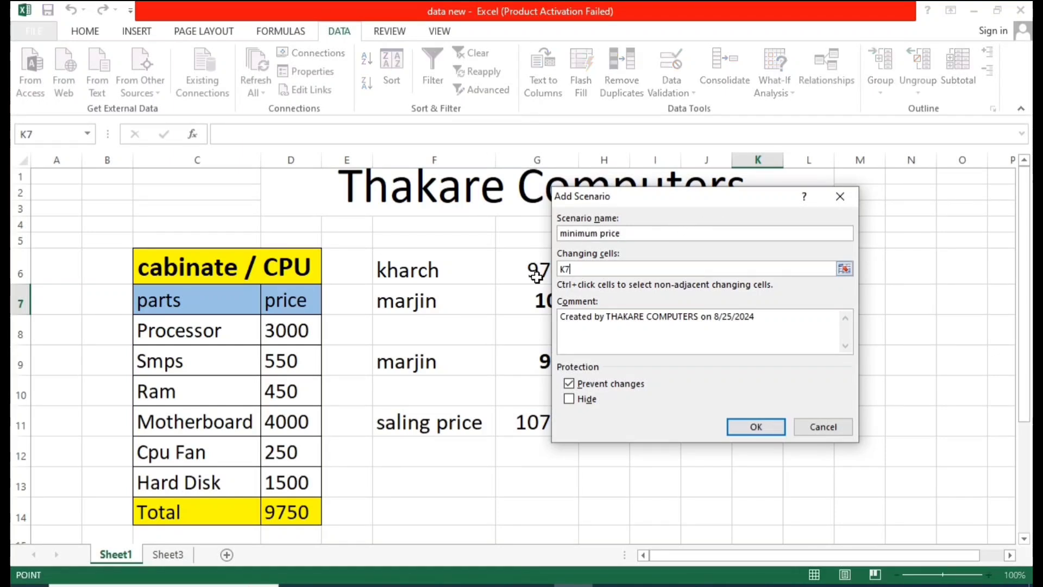
pyautogui.click(579, 270)
pyautogui.press('BackSpace')
pyautogui.press('BackSpace')
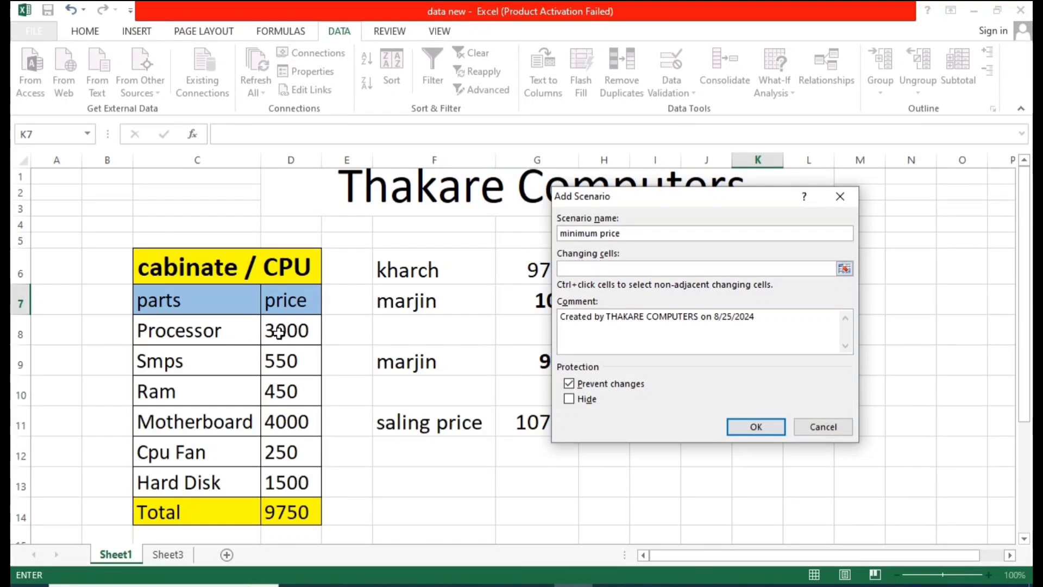
pyautogui.moveTo(278, 333); pyautogui.dragTo(299, 486)
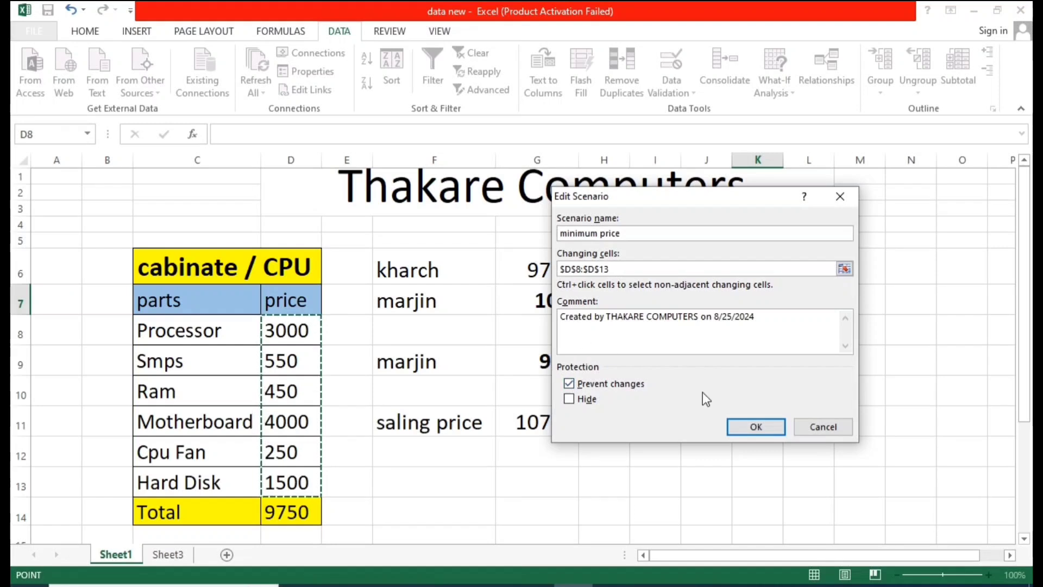
pyautogui.click(753, 421)
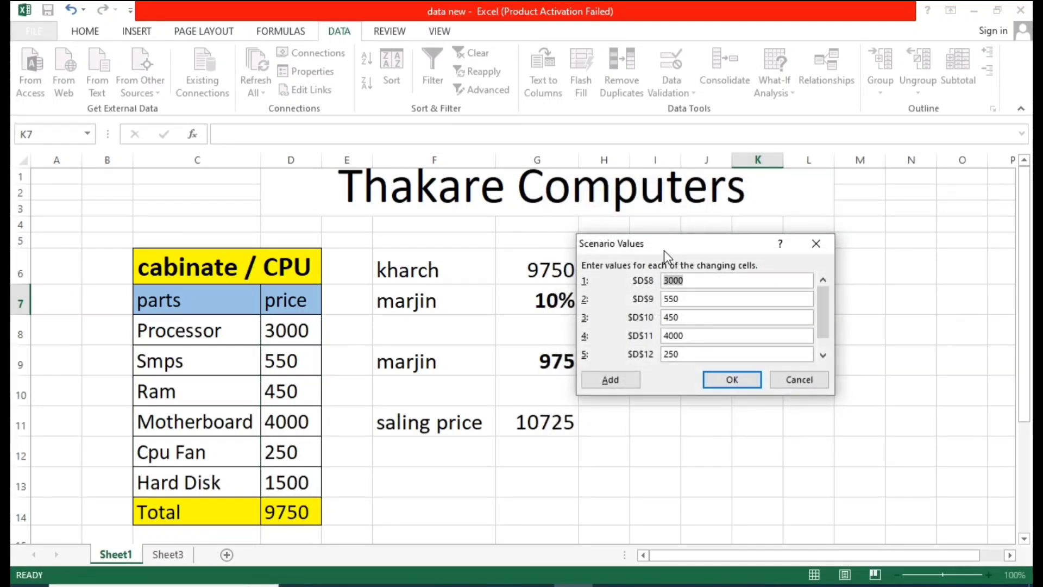
# Step: Enter the minimum price scenario values 2800, 500, 390, 3780, 200 and 1350 for D8 to D13
pyautogui.moveTo(671, 243); pyautogui.dragTo(610, 237)
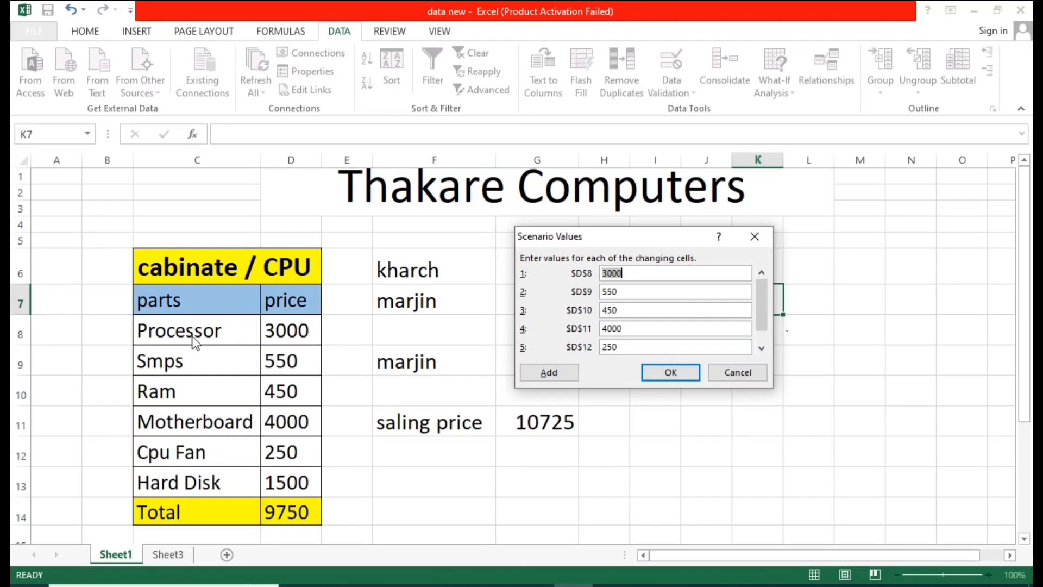
pyautogui.click(628, 275)
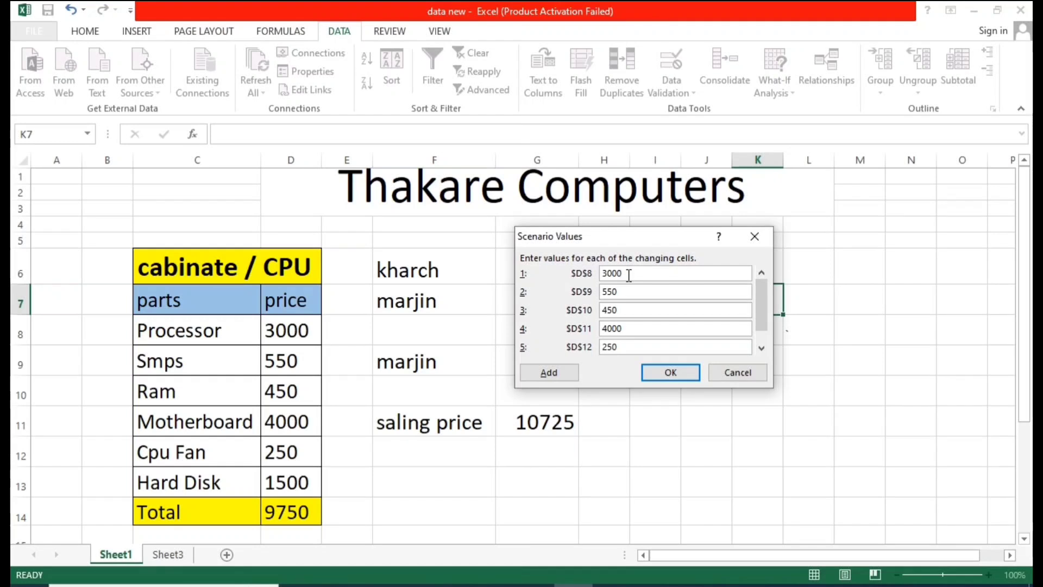
pyautogui.press('BackSpace')
pyautogui.press('BackSpace')
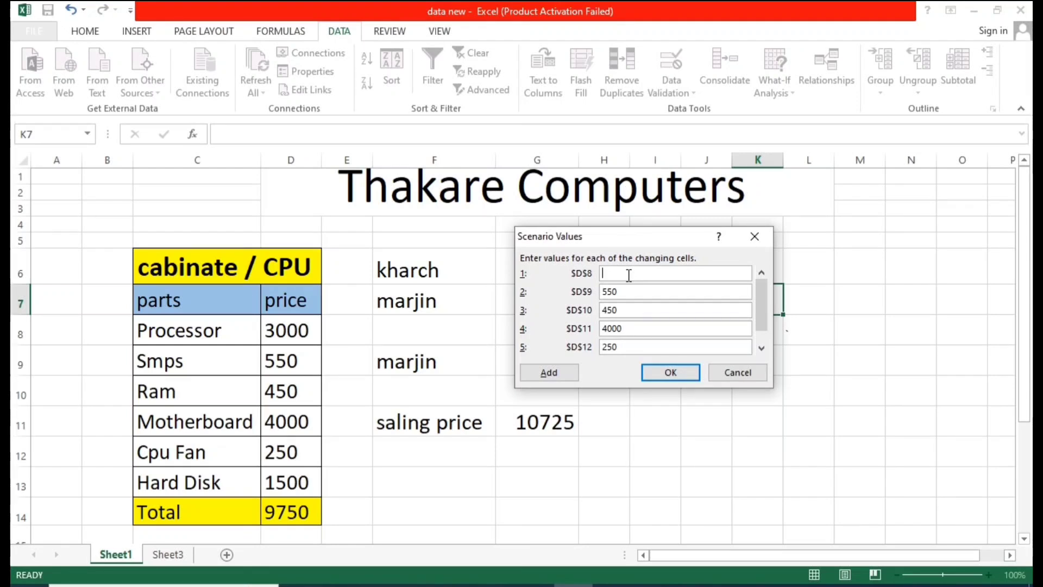
pyautogui.write('2800')
pyautogui.click(632, 294)
pyautogui.press('BackSpace')
pyautogui.press('BackSpace')
pyautogui.press('BackSpace')
pyautogui.write('00')
pyautogui.click(629, 309)
pyautogui.press('BackSpace')
pyautogui.press('BackSpace')
pyautogui.write('390')
pyautogui.click(632, 331)
pyautogui.press('BackSpace')
pyautogui.press('BackSpace')
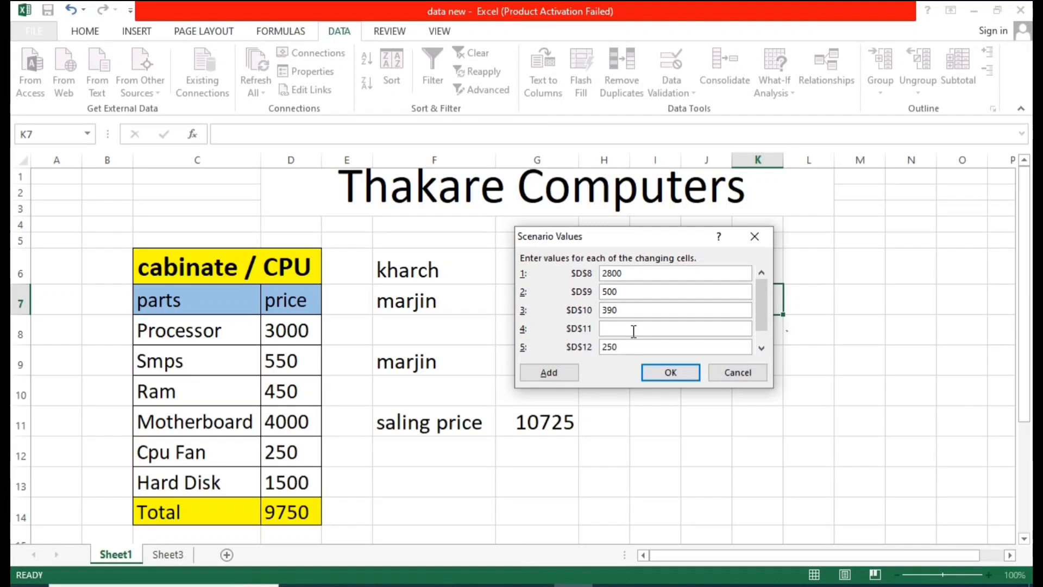
pyautogui.write('3800')
pyautogui.press('BackSpace')
pyautogui.press('BackSpace')
pyautogui.press('BackSpace')
pyautogui.write('3780')
pyautogui.press('BackSpace')
pyautogui.press('BackSpace')
pyautogui.press('BackSpace')
pyautogui.write('200')
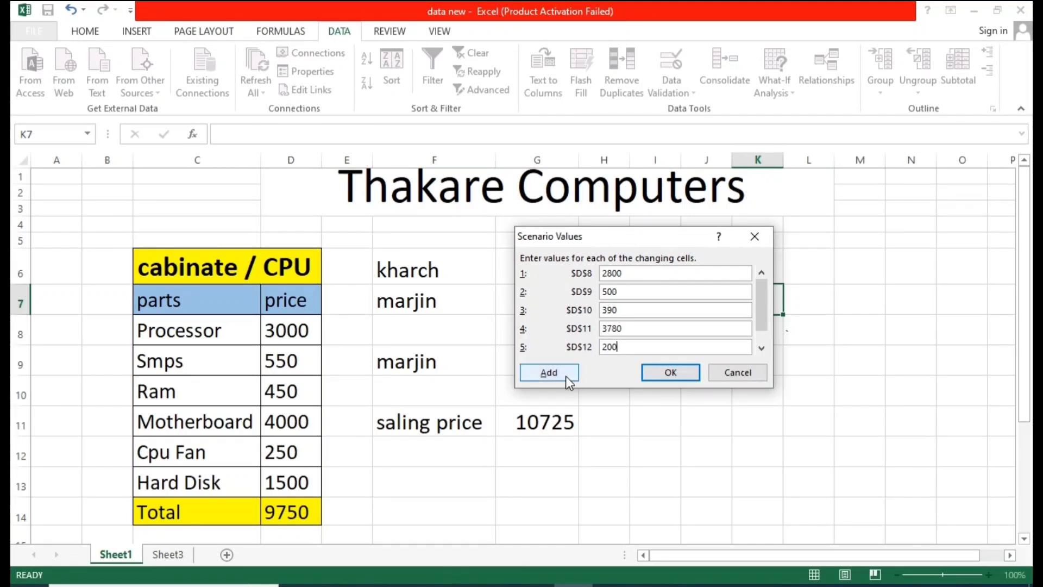
pyautogui.click(761, 348)
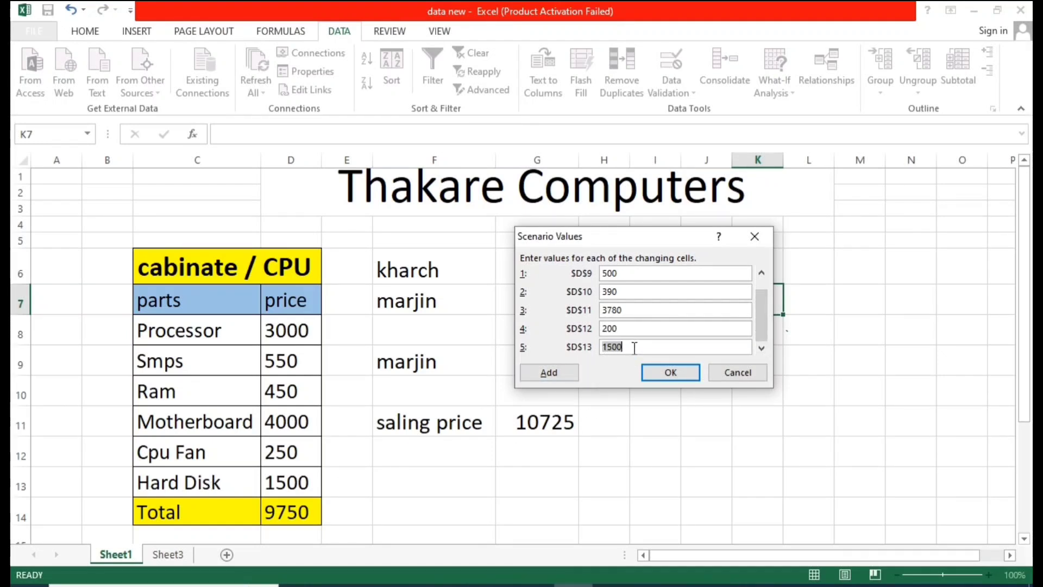
pyautogui.press('BackSpace')
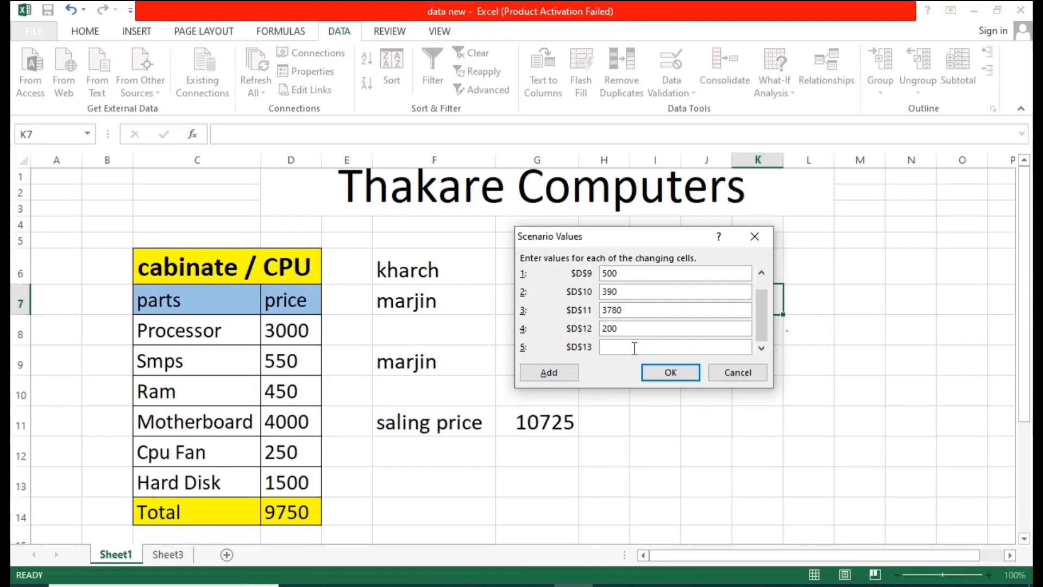
pyautogui.write('1350')
# Step: Add a second scenario named "Maximum Price" with changing cells D8:D13
pyautogui.click(548, 370)
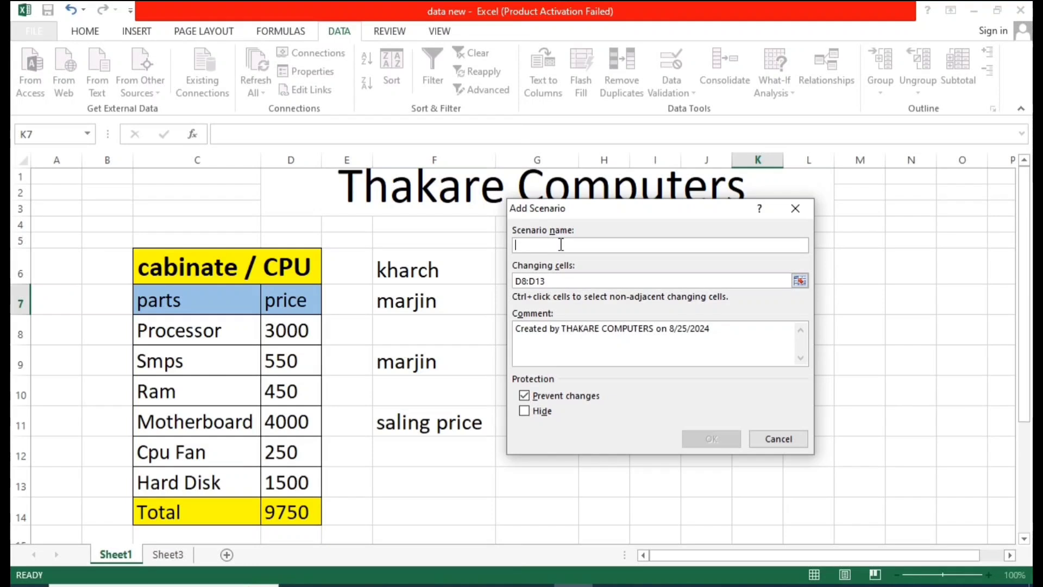
pyautogui.write('Maxim')
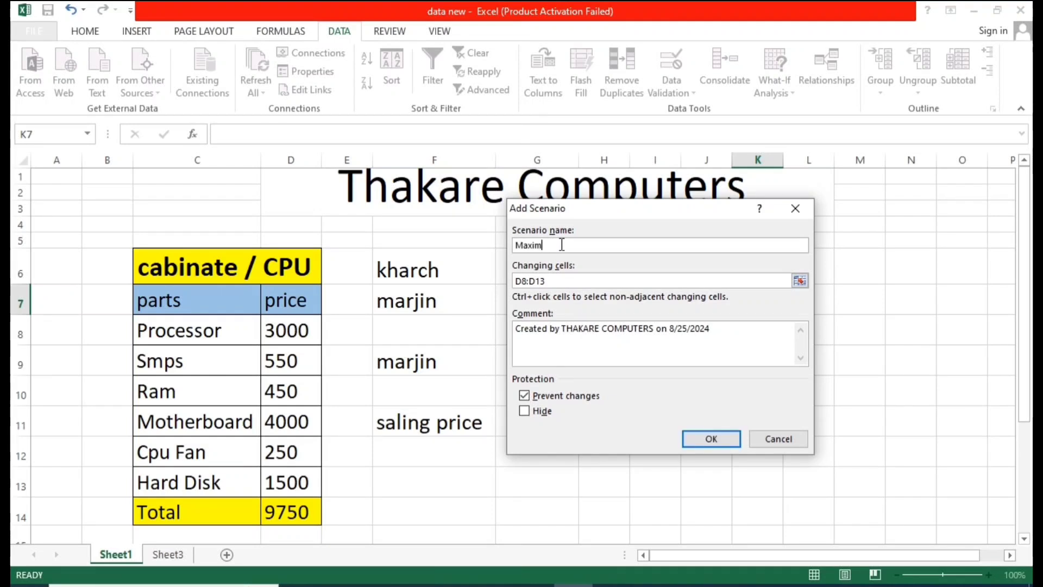
pyautogui.write('um Price')
pyautogui.click(565, 281)
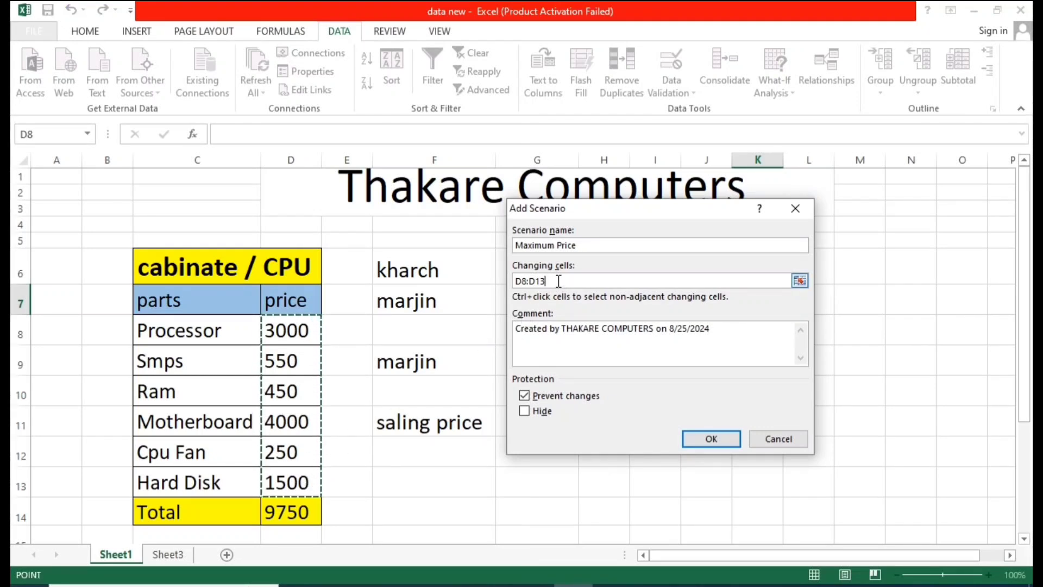
pyautogui.press('BackSpace')
pyautogui.press('BackSpace')
pyautogui.press('BackSpace')
pyautogui.press('BackSpace')
pyautogui.press('BackSpace')
pyautogui.press('BackSpace')
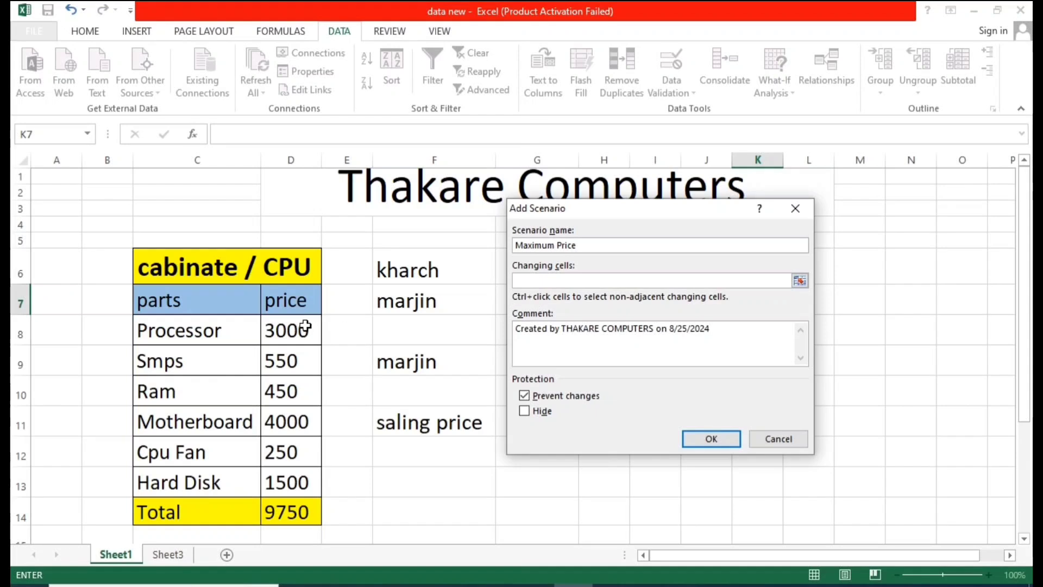
pyautogui.moveTo(306, 326); pyautogui.dragTo(320, 480)
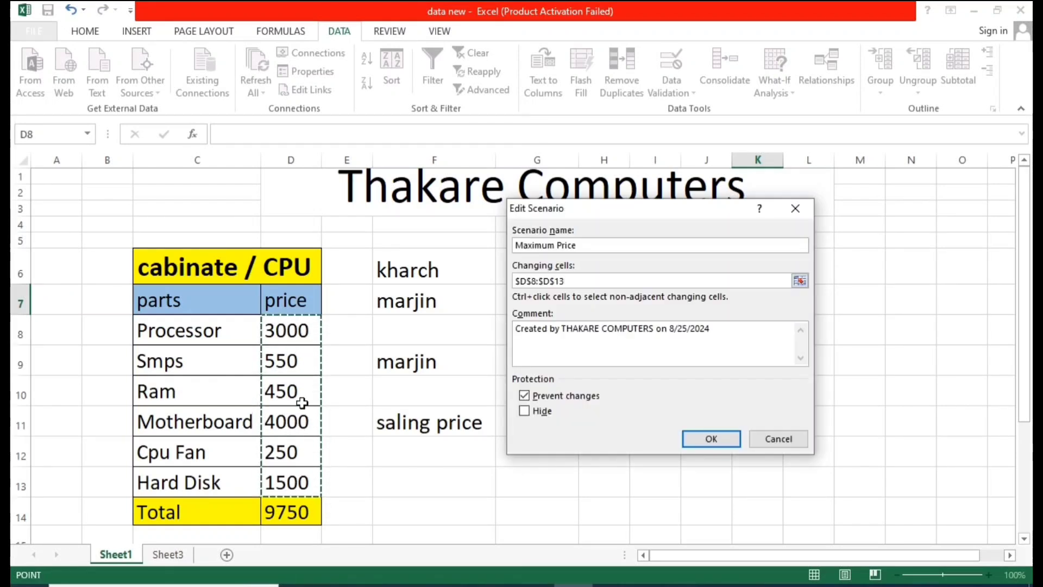
pyautogui.click(708, 436)
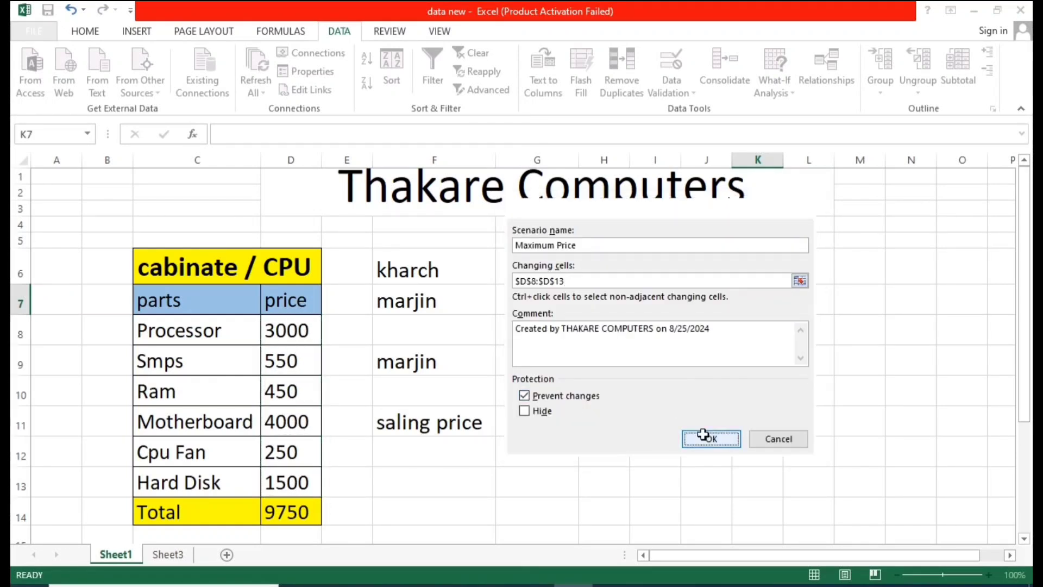
# Step: Enter the Maximum Price scenario values 3300, 610, 520, 4300, 300 and 1600 for D8 to D13 and save the scenario
pyautogui.click(641, 294)
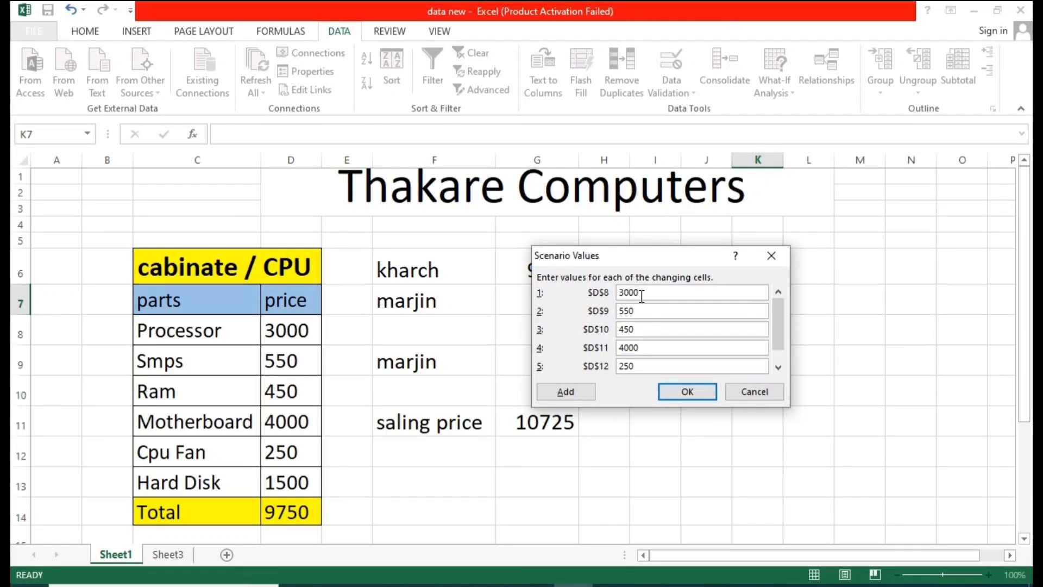
pyautogui.press('BackSpace')
pyautogui.press('BackSpace')
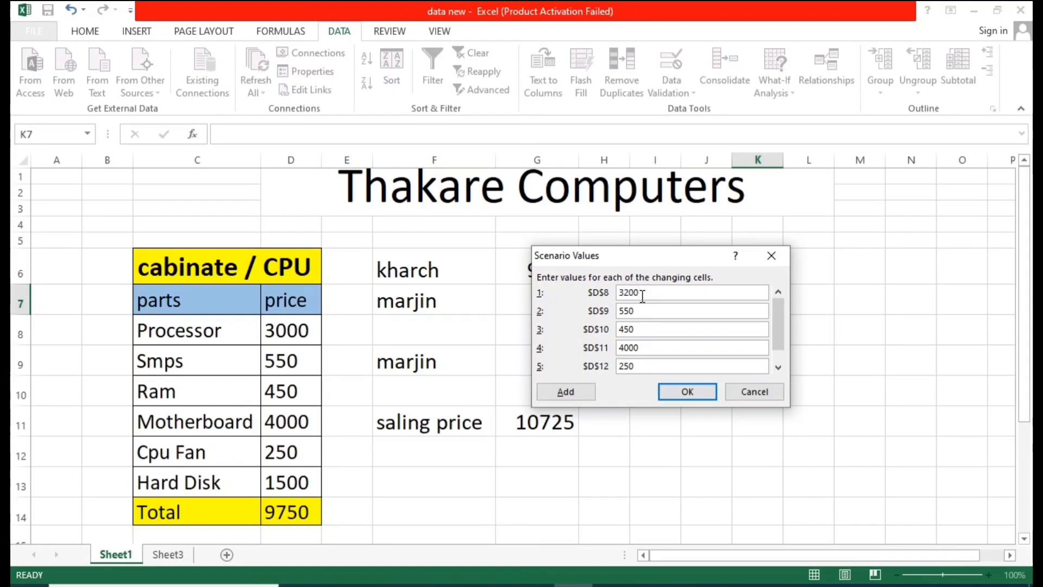
pyautogui.press('BackSpace')
pyautogui.press('BackSpace')
pyautogui.press('BackSpace')
pyautogui.write('300')
pyautogui.click(642, 314)
pyautogui.press('BackSpace')
pyautogui.press('BackSpace')
pyautogui.press('BackSpace')
pyautogui.write('31')
pyautogui.press('BackSpace')
pyautogui.press('BackSpace')
pyautogui.write('610')
pyautogui.click(642, 331)
pyautogui.press('BackSpace')
pyautogui.press('BackSpace')
pyautogui.write('520')
pyautogui.click(654, 350)
pyautogui.press('BackSpace')
pyautogui.press('BackSpace')
pyautogui.press('BackSpace')
pyautogui.write('430')
pyautogui.press('BackSpace')
pyautogui.press('BackSpace')
pyautogui.press('BackSpace')
pyautogui.write('300')
pyautogui.click(780, 366)
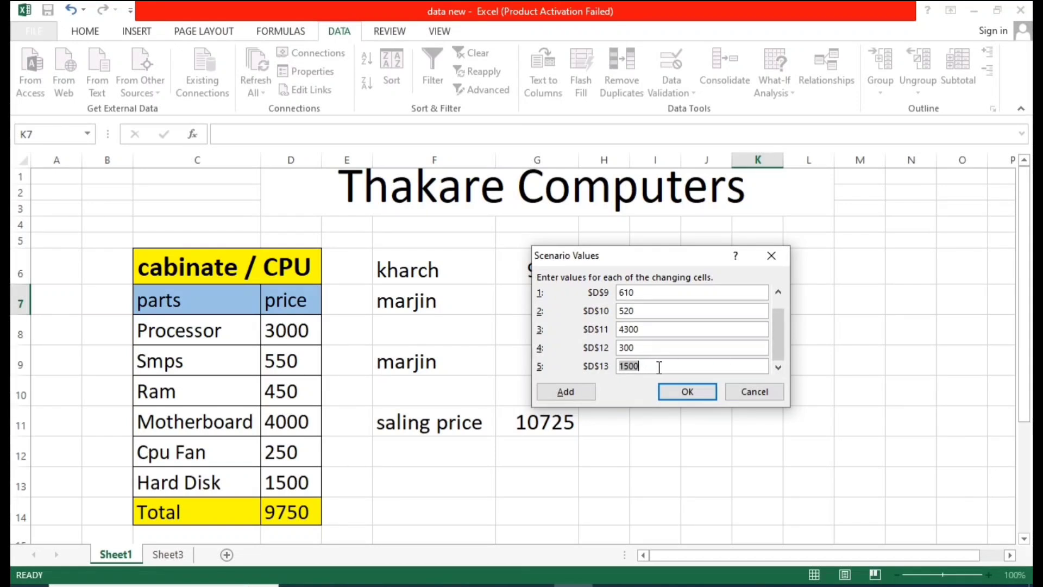
pyautogui.press('BackSpace')
pyautogui.write('1600')
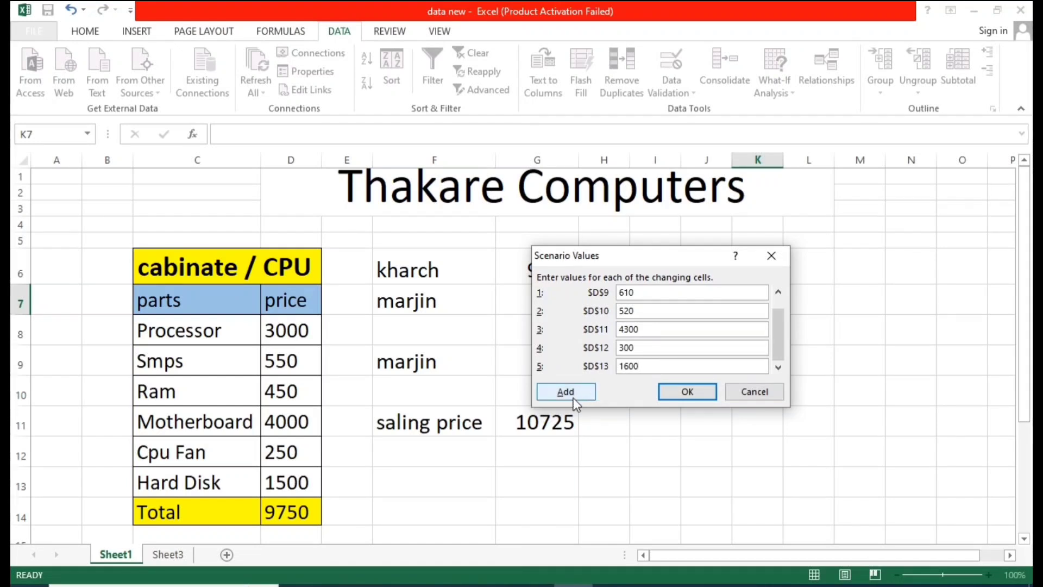
pyautogui.click(688, 396)
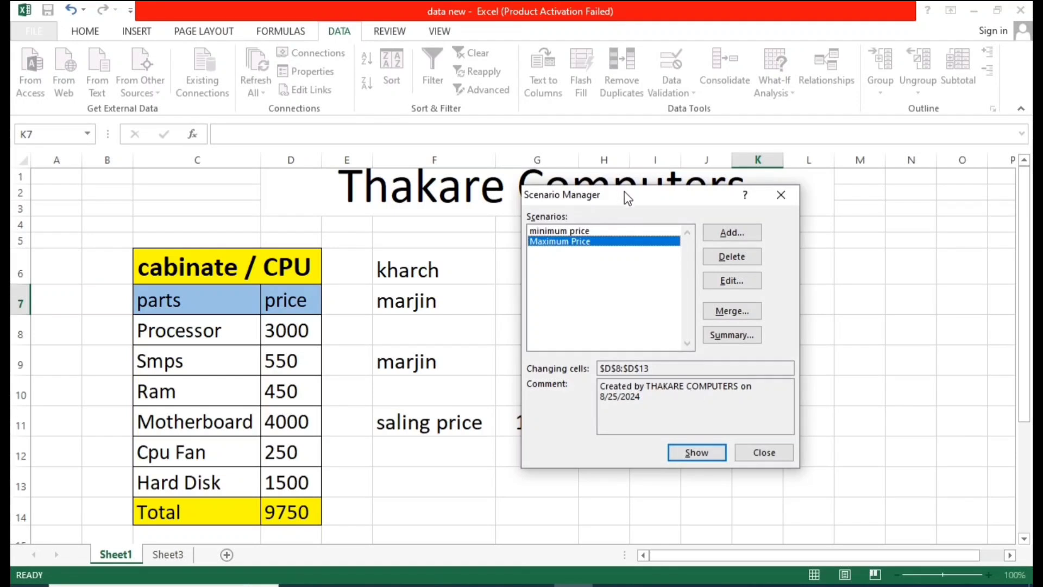
# Step: Create a Scenario summary report with D14 as the result cell
pyautogui.moveTo(624, 191); pyautogui.dragTo(645, 210)
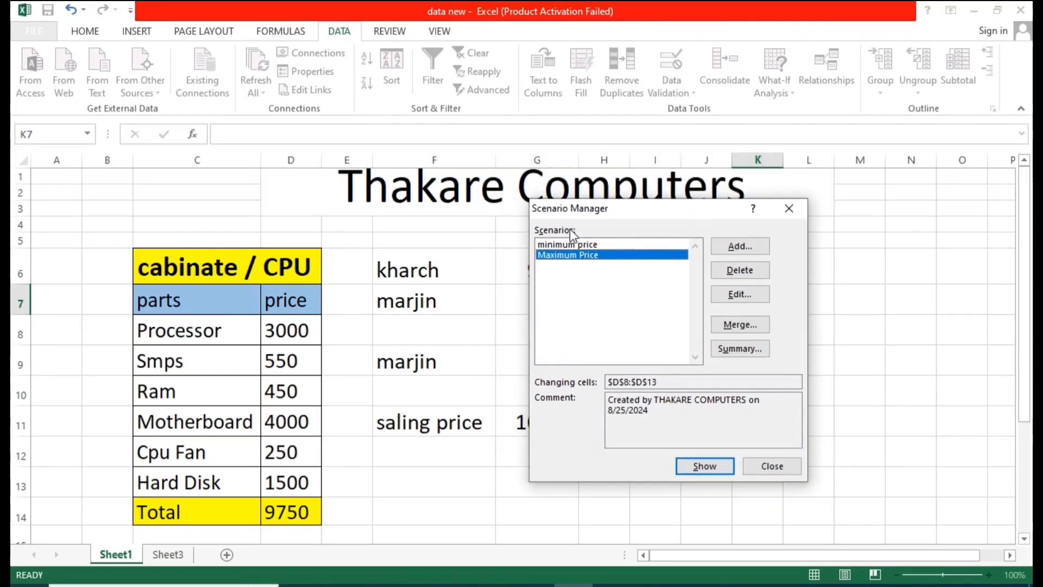
pyautogui.click(562, 245)
pyautogui.click(569, 253)
pyautogui.click(728, 352)
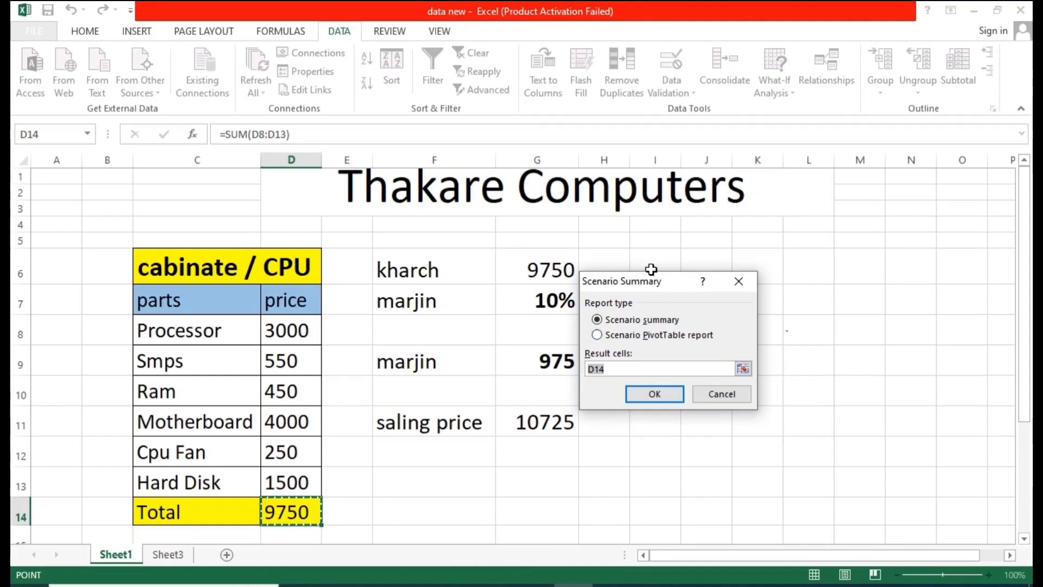
pyautogui.moveTo(650, 270); pyautogui.dragTo(681, 249)
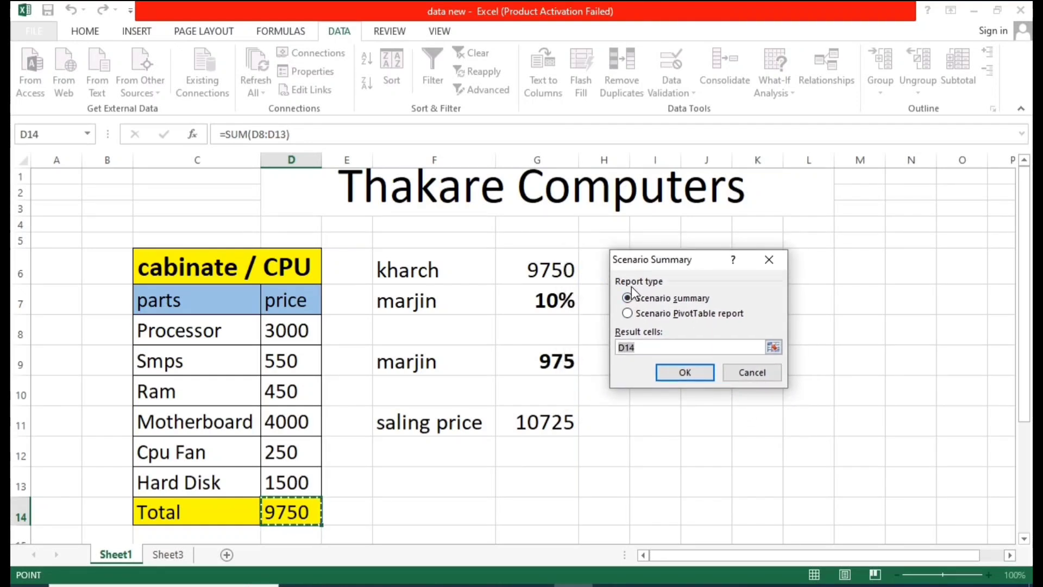
pyautogui.click(655, 315)
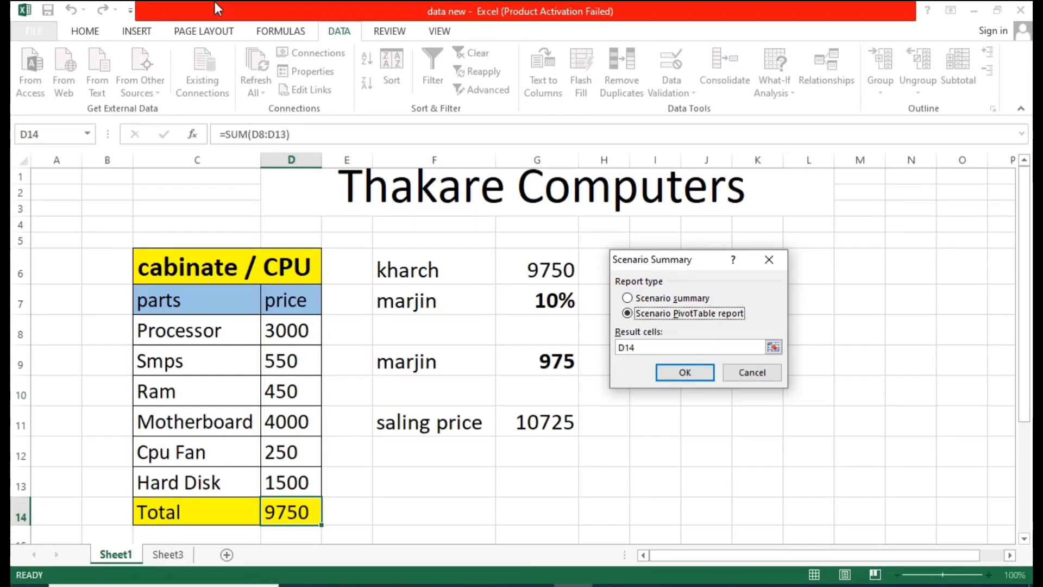
pyautogui.click(646, 299)
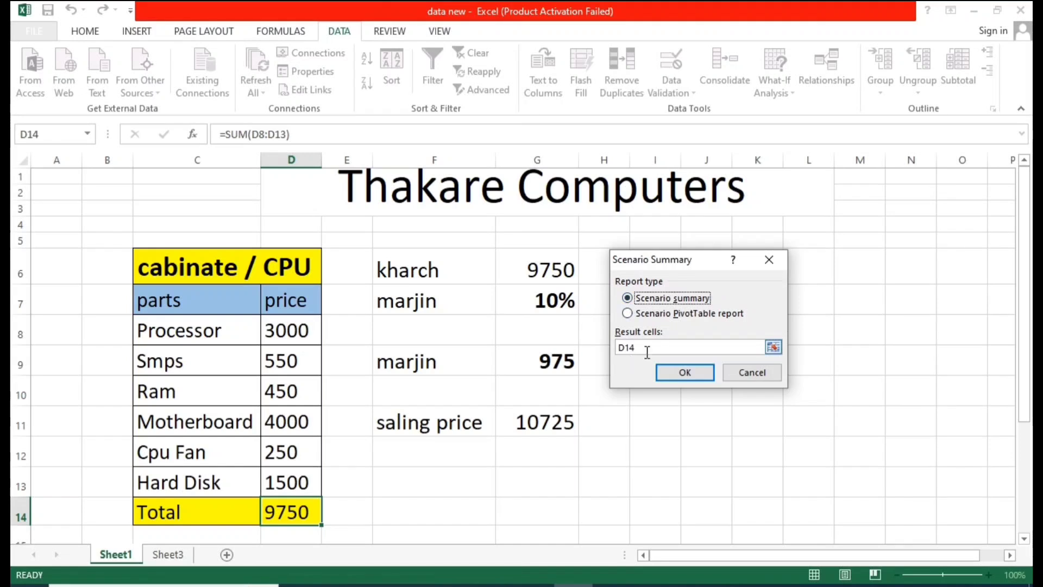
pyautogui.moveTo(647, 352); pyautogui.dragTo(608, 350)
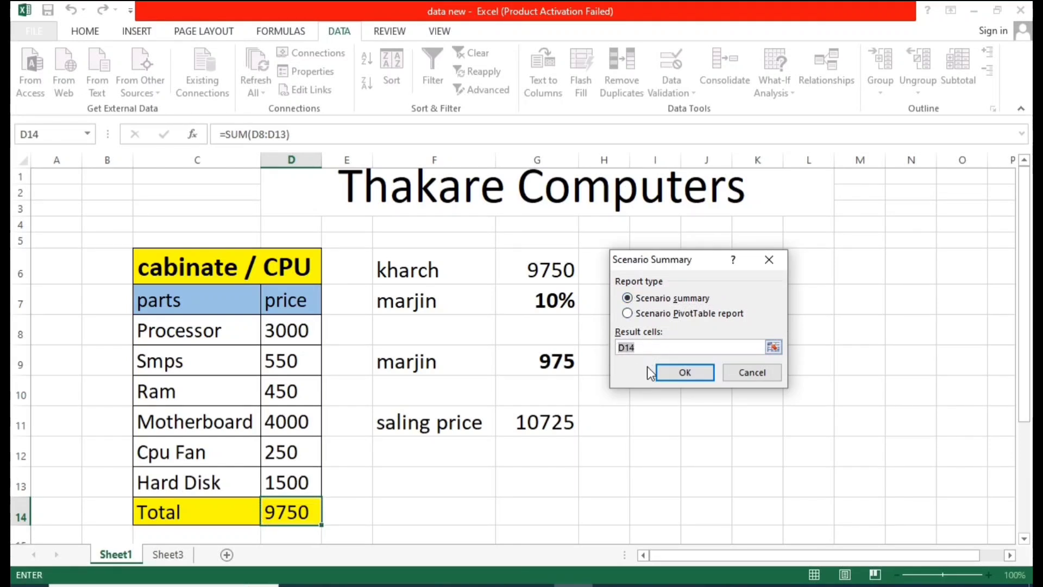
pyautogui.press('BackSpace')
pyautogui.click(300, 510)
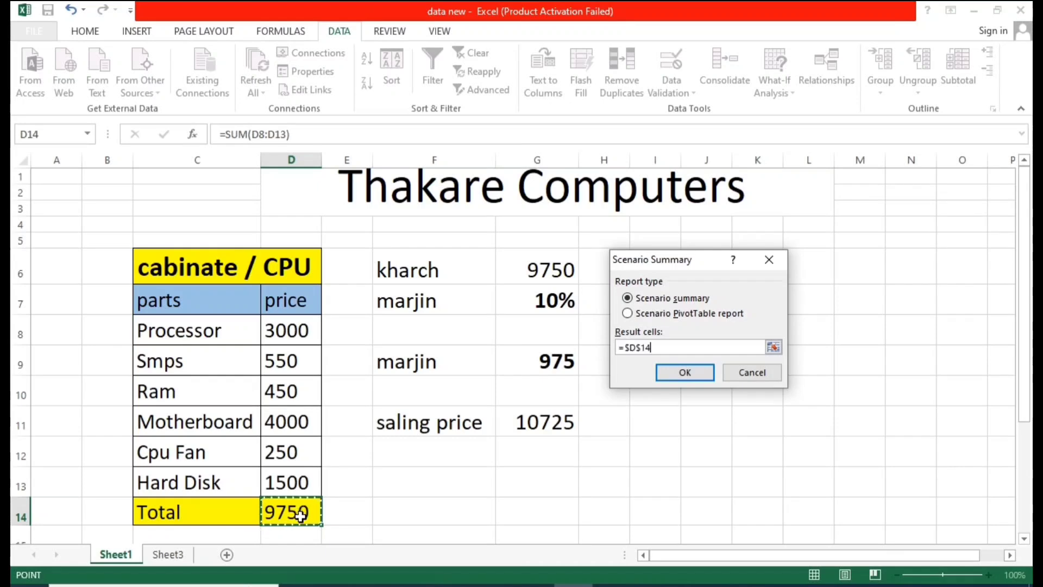
pyautogui.click(686, 375)
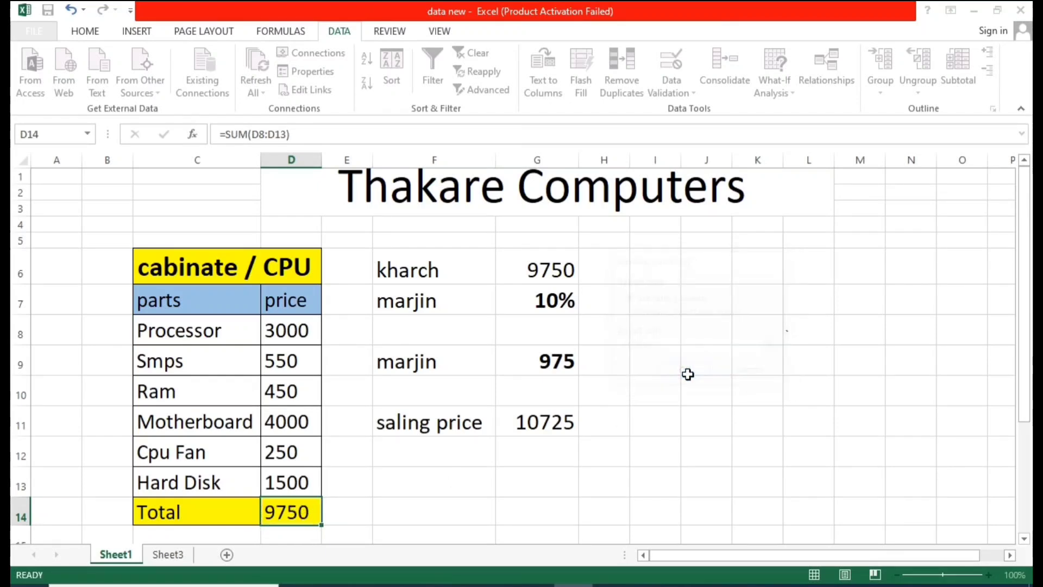
# Step: Compare the new Scenario Summary sheet with the Sheet1 price table, zooming in on the report
pyautogui.click(580, 326)
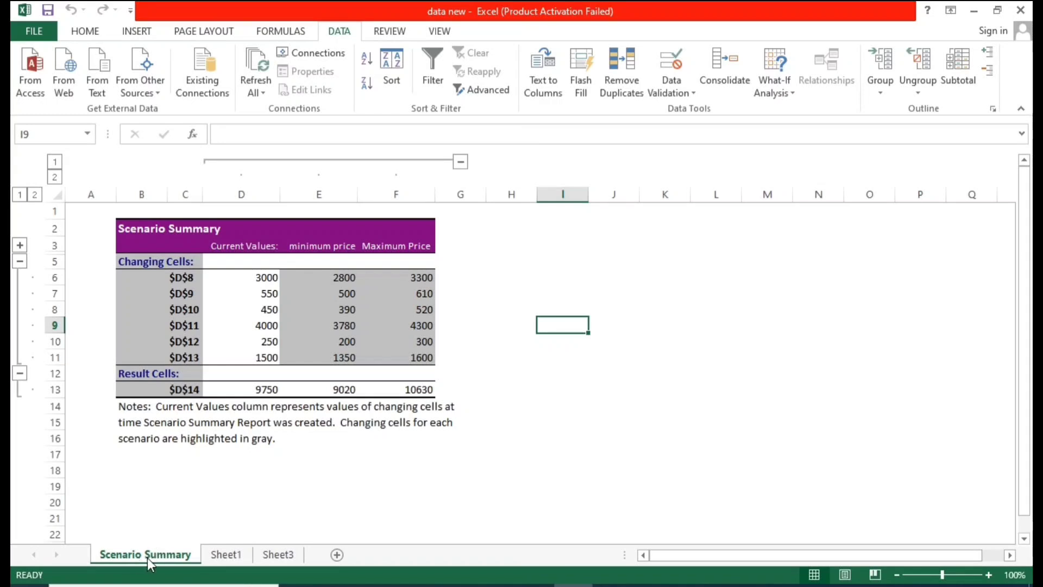
pyautogui.click(234, 553)
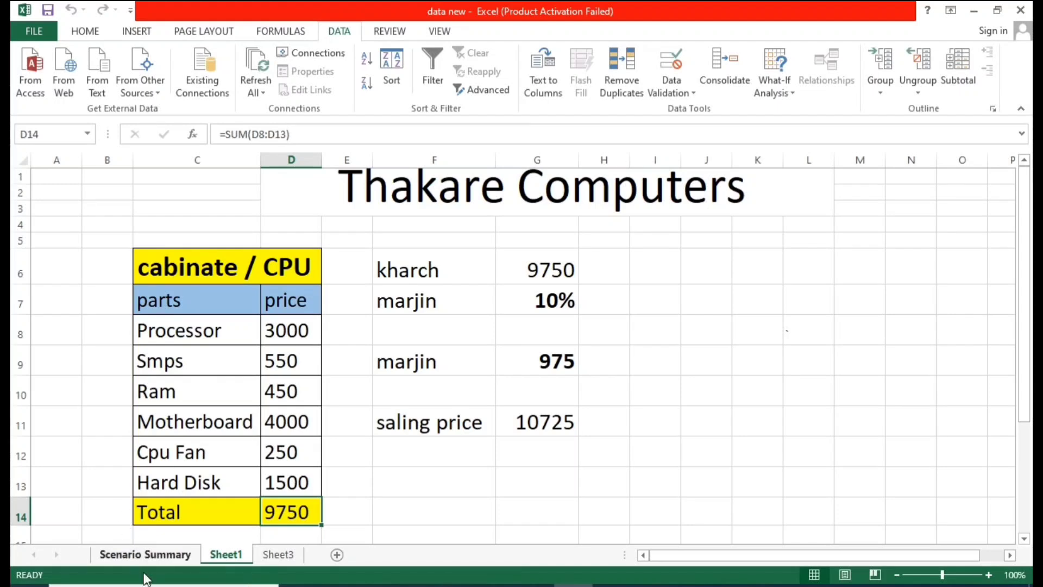
pyautogui.click(145, 556)
pyautogui.click(483, 340)
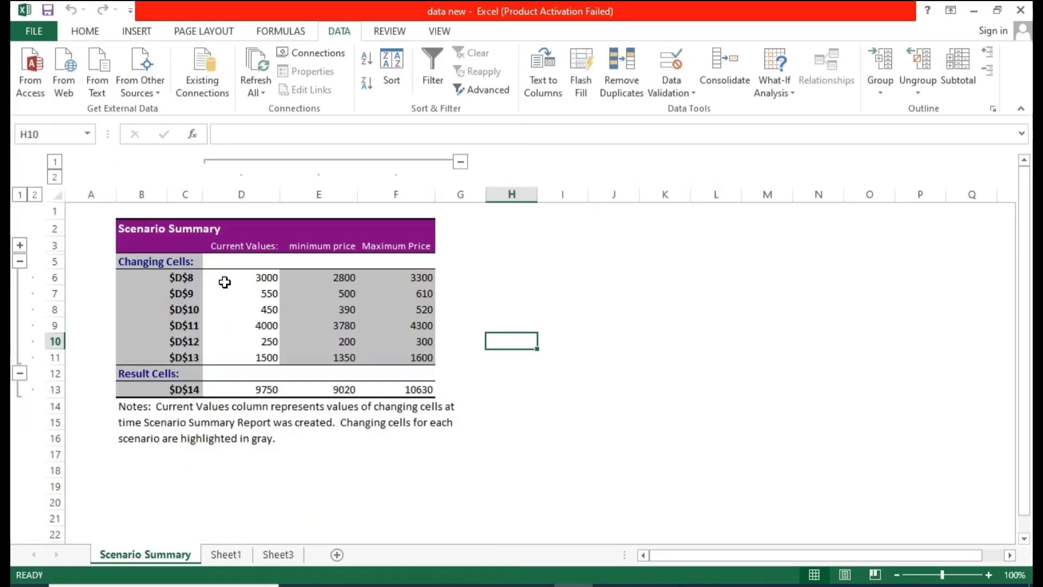
pyautogui.keyDown('ctrl'); pyautogui.scroll(4, 198, 276); pyautogui.keyUp('ctrl')
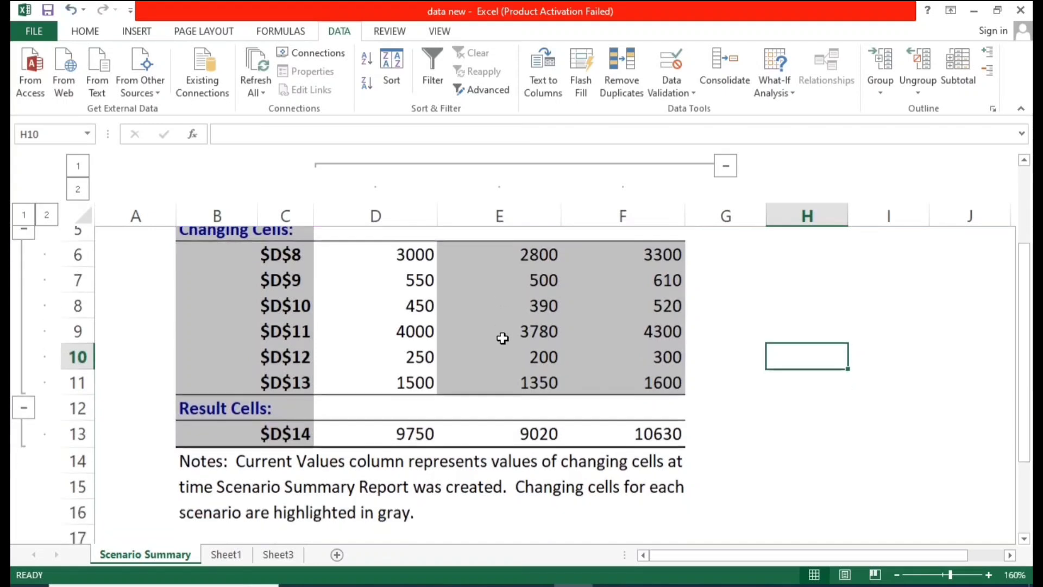
pyautogui.click(353, 326)
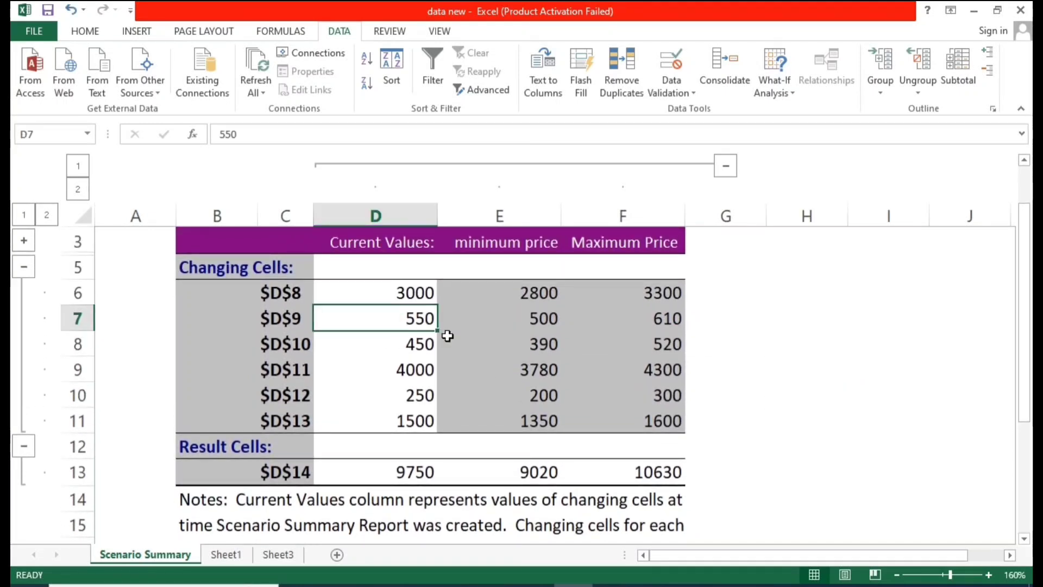
pyautogui.press('Tab')
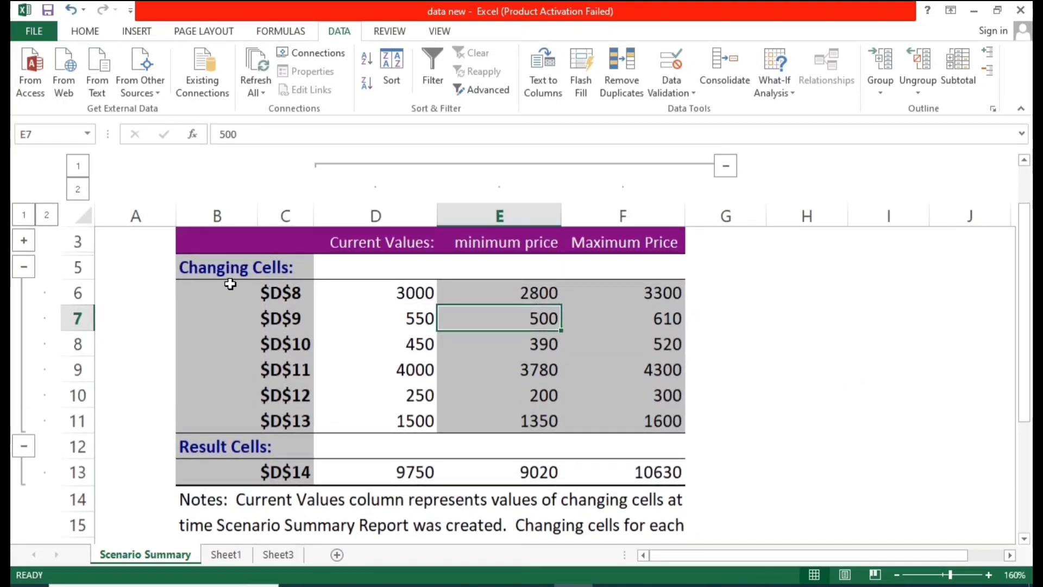
pyautogui.moveTo(269, 292); pyautogui.dragTo(277, 415)
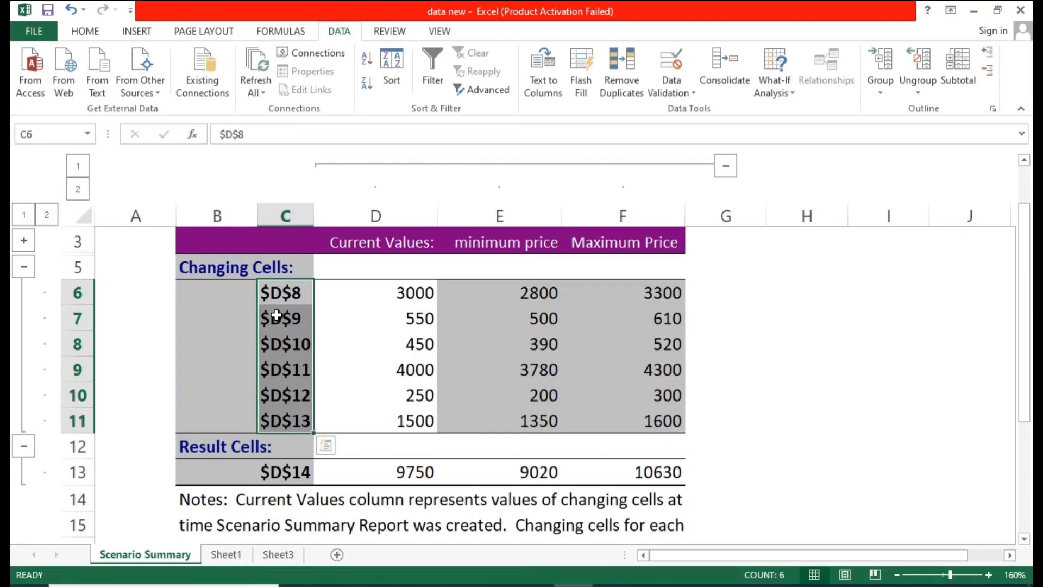
# Step: Examine the part names and prices in the Sheet1 table from Processor to Total
pyautogui.click(231, 554)
pyautogui.click(185, 337)
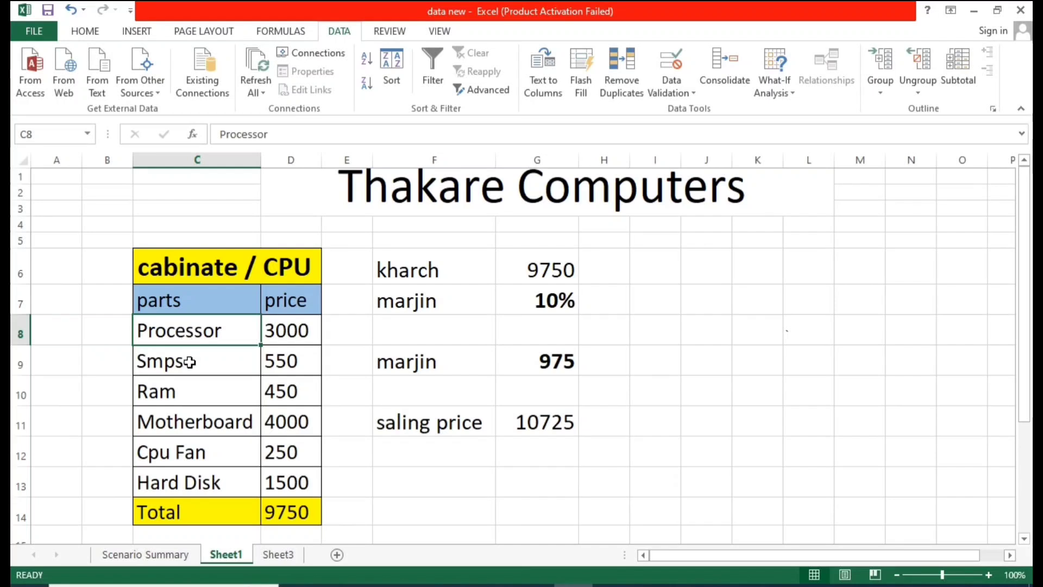
pyautogui.click(189, 361)
pyautogui.click(191, 395)
pyautogui.click(195, 341)
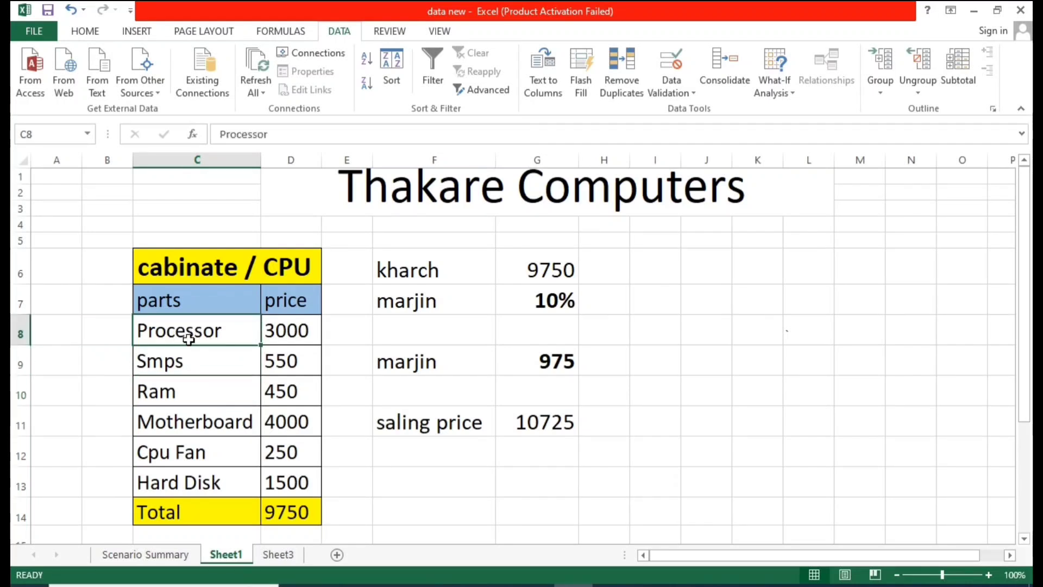
pyautogui.click(291, 333)
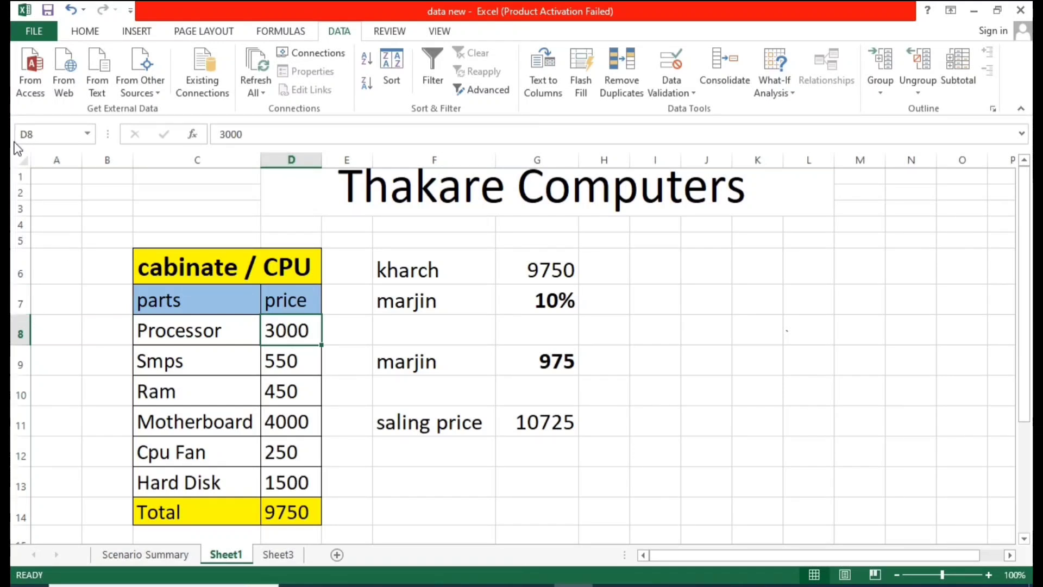
pyautogui.click(276, 359)
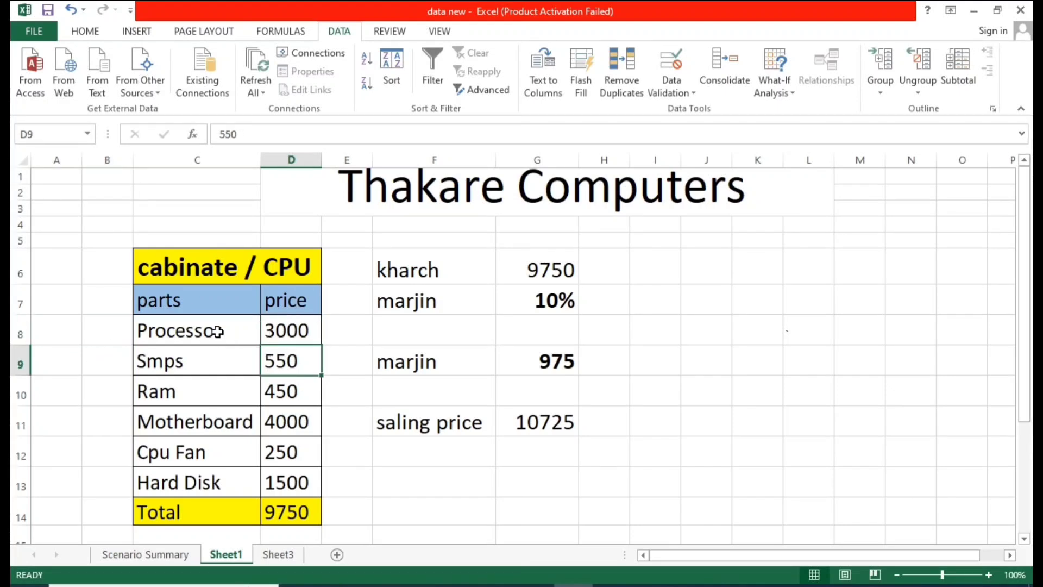
pyautogui.moveTo(217, 331); pyautogui.dragTo(242, 513)
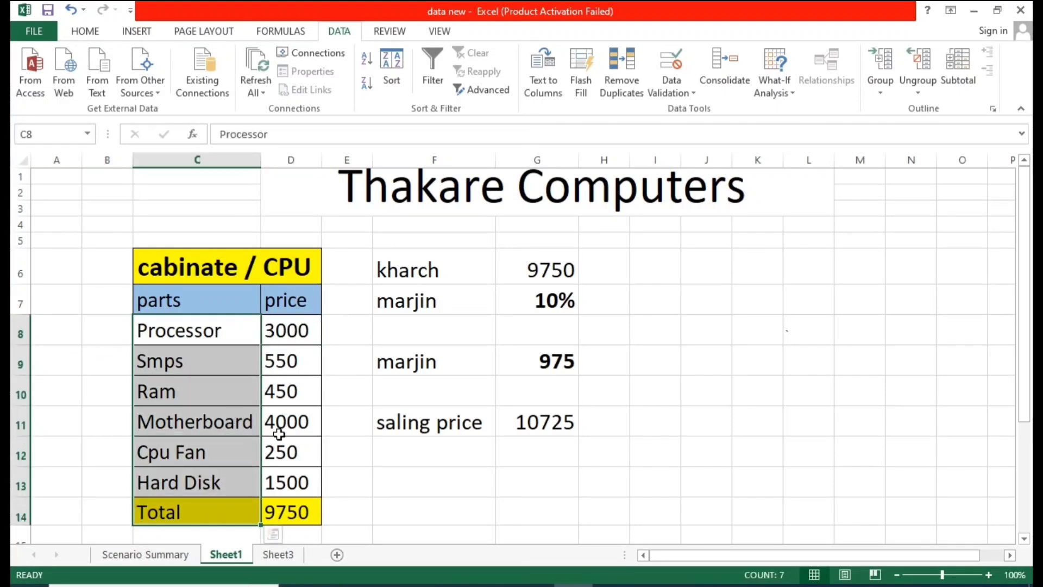
# Step: Examine the changing-cell references $D$8 to $D$13 in the summary report against Sheet1
pyautogui.click(145, 554)
pyautogui.click(342, 324)
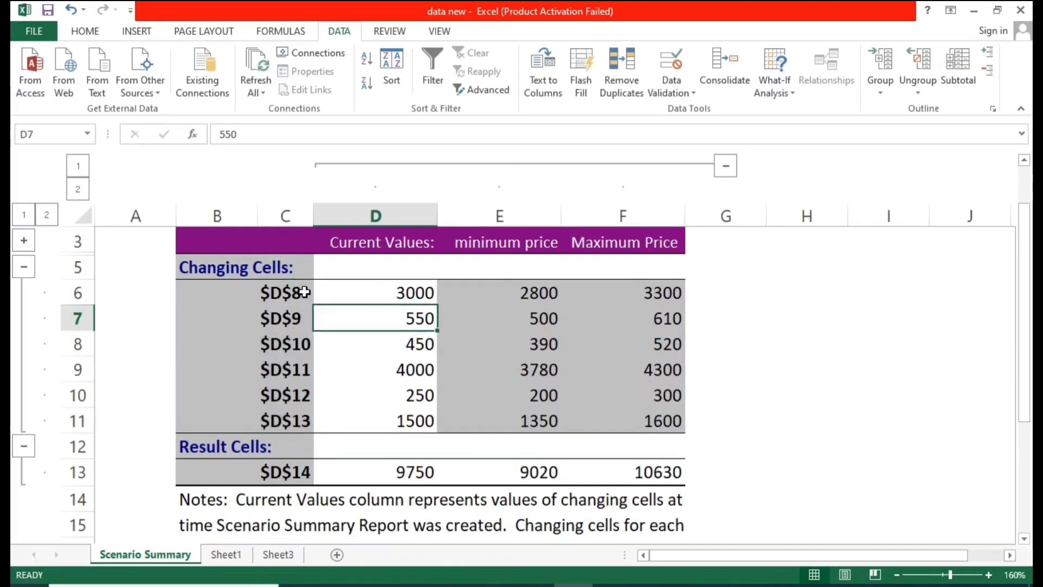
pyautogui.moveTo(305, 293); pyautogui.dragTo(297, 418)
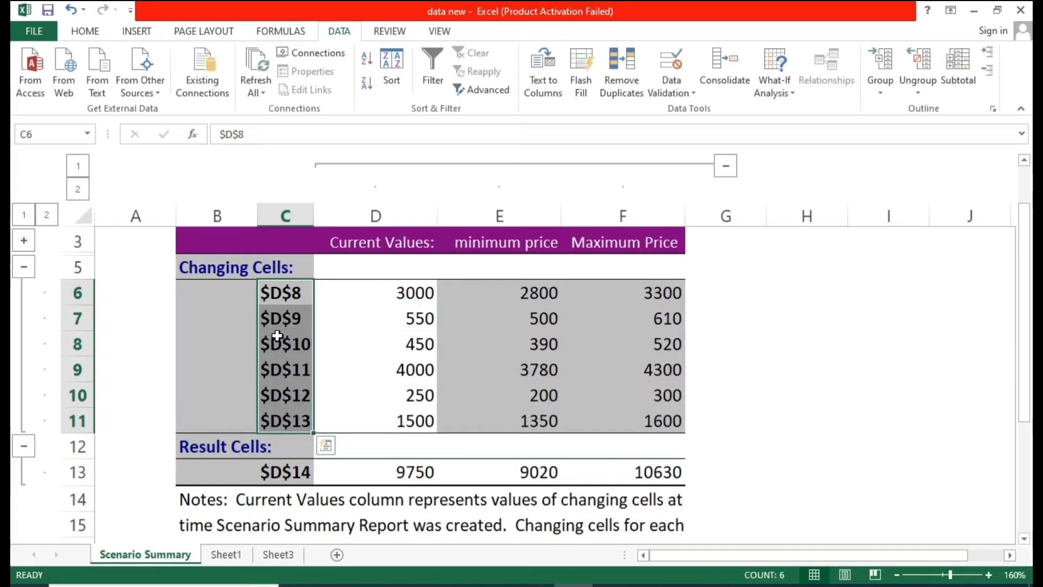
pyautogui.click(325, 307)
pyautogui.moveTo(285, 293); pyautogui.dragTo(287, 399)
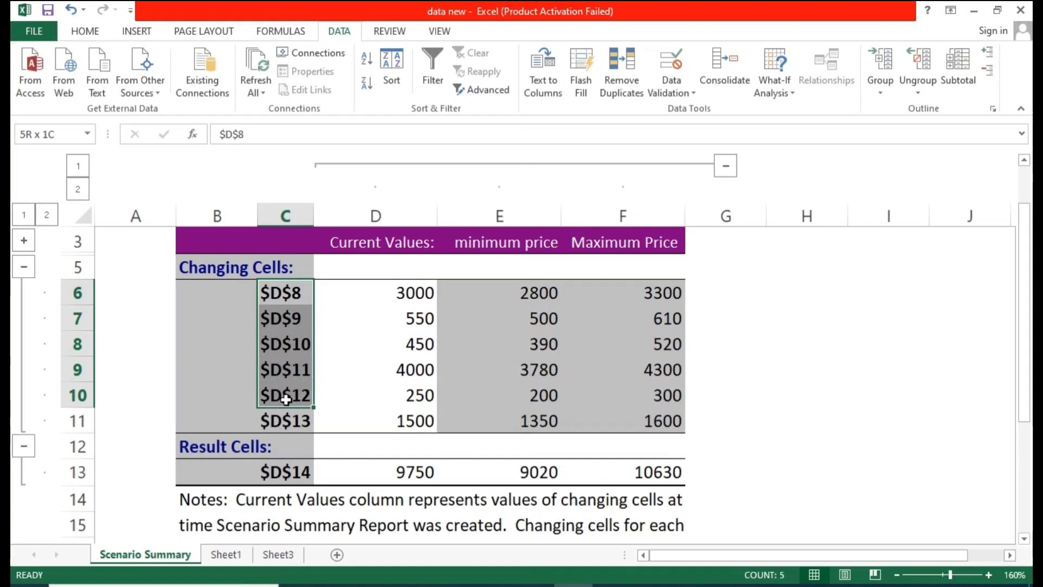
pyautogui.click(291, 343)
pyautogui.click(302, 318)
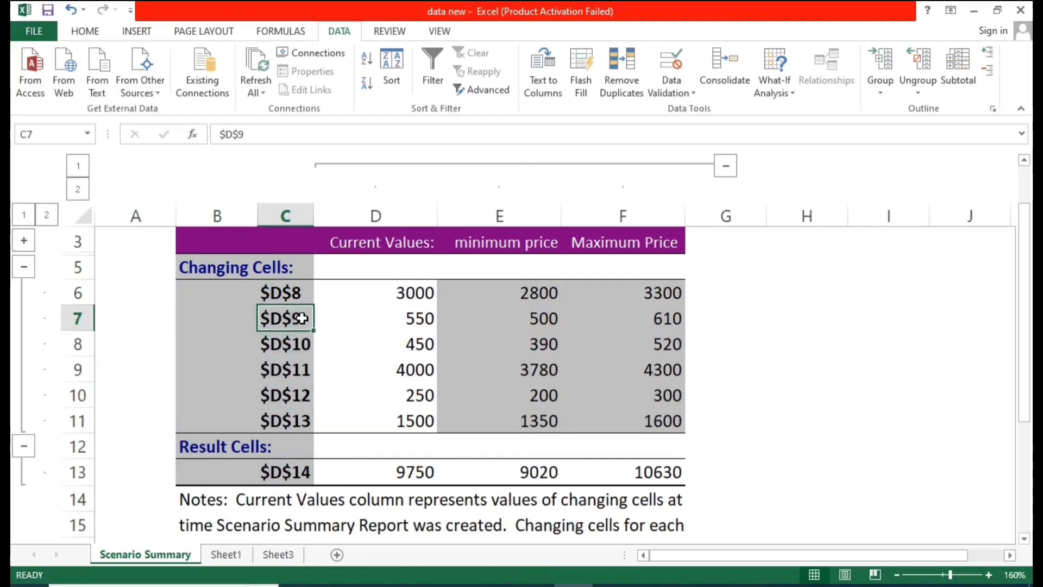
pyautogui.click(293, 292)
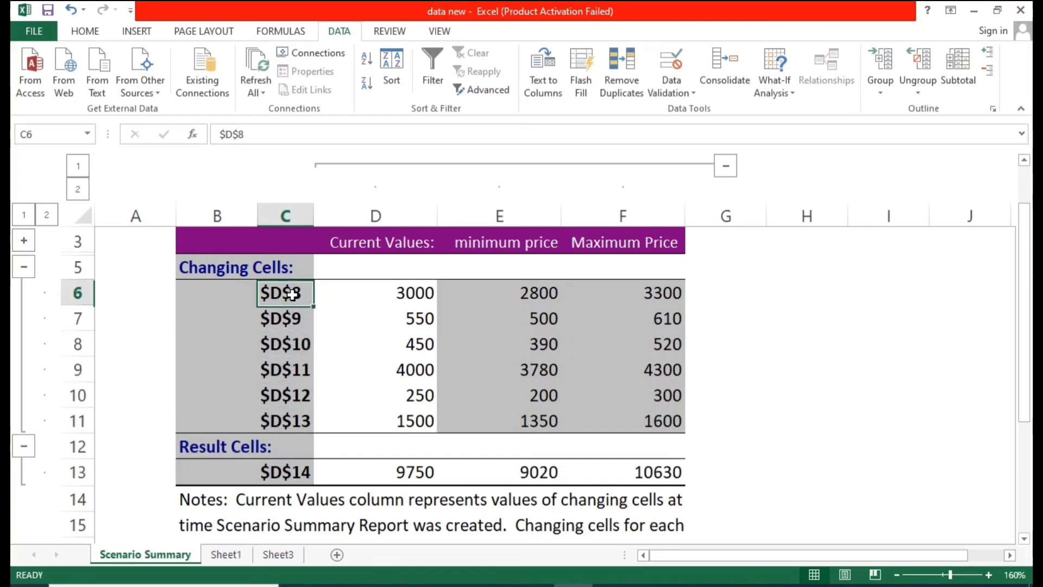
pyautogui.click(230, 553)
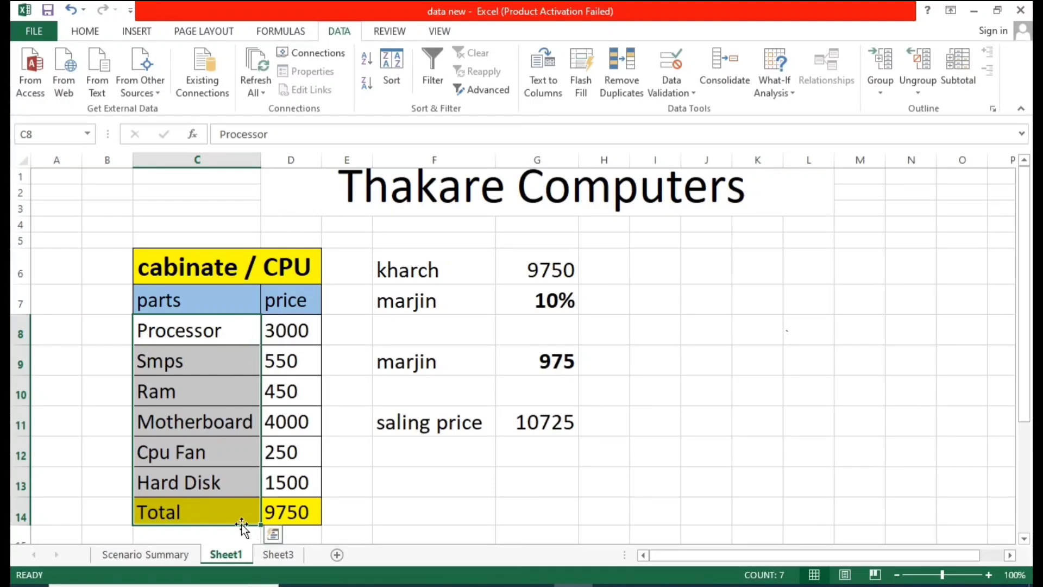
# Step: Examine the Current Values and minimum price columns of the scenario summary report
pyautogui.click(145, 554)
pyautogui.click(406, 341)
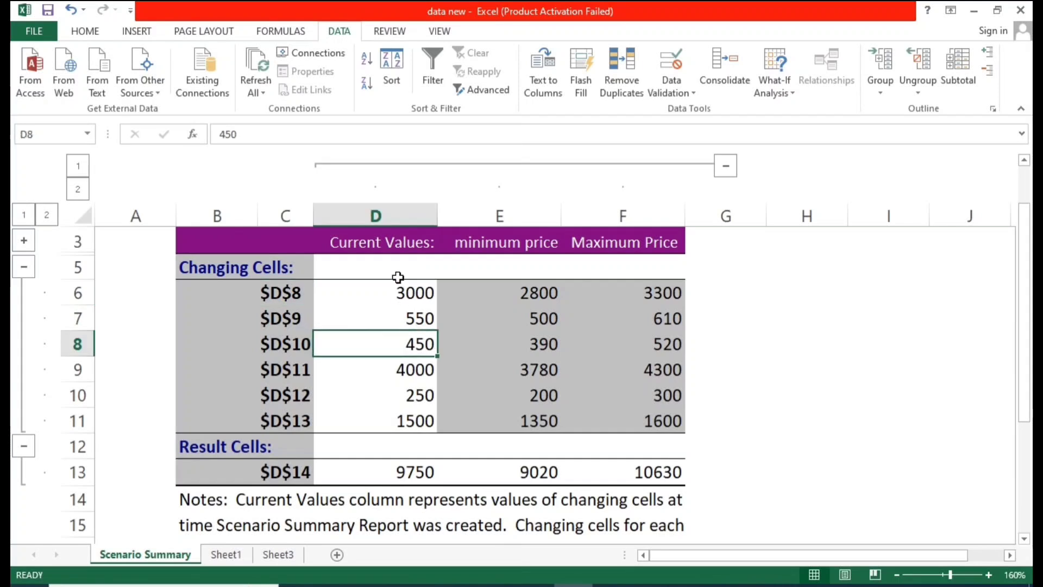
pyautogui.moveTo(401, 294); pyautogui.dragTo(403, 422)
pyautogui.click(491, 313)
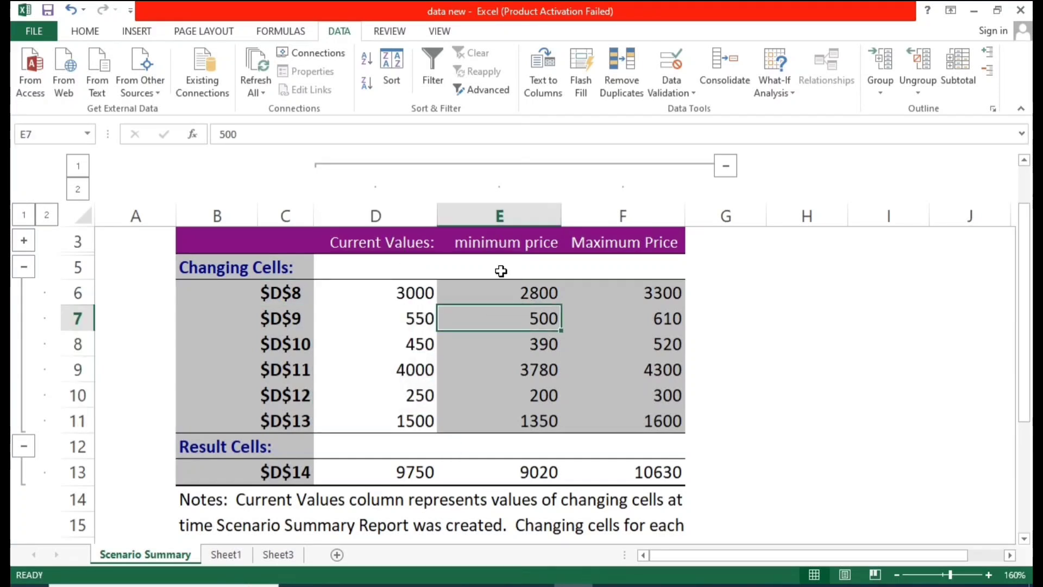
pyautogui.click(412, 298)
pyautogui.click(526, 294)
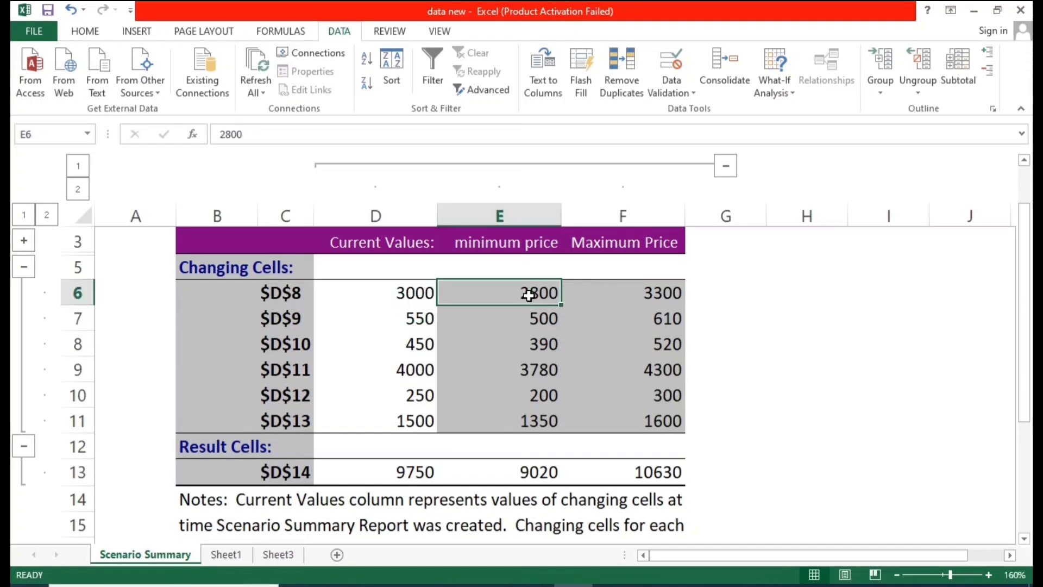
pyautogui.click(410, 325)
pyautogui.click(529, 320)
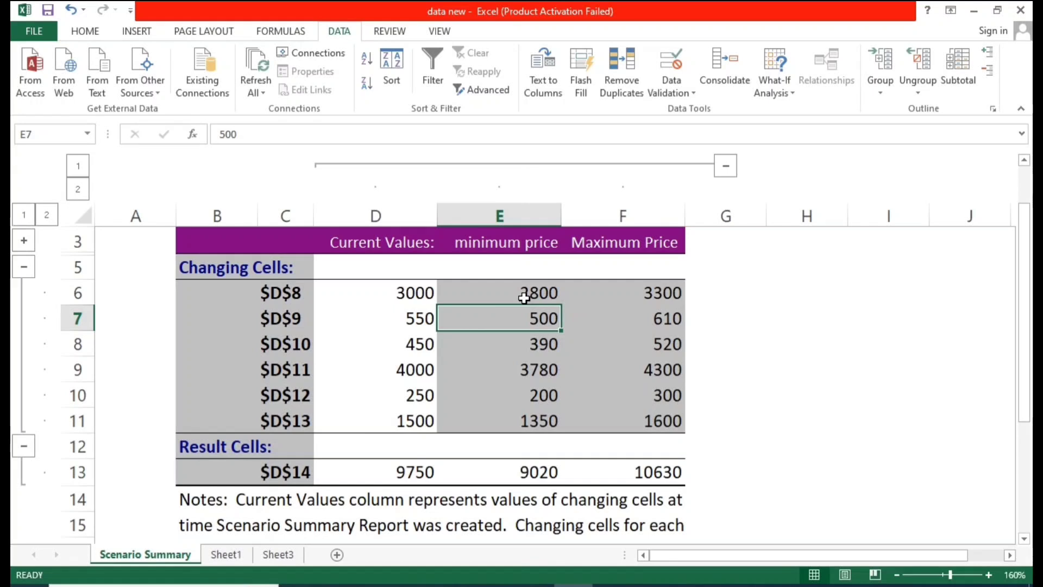
pyautogui.moveTo(526, 288); pyautogui.dragTo(520, 418)
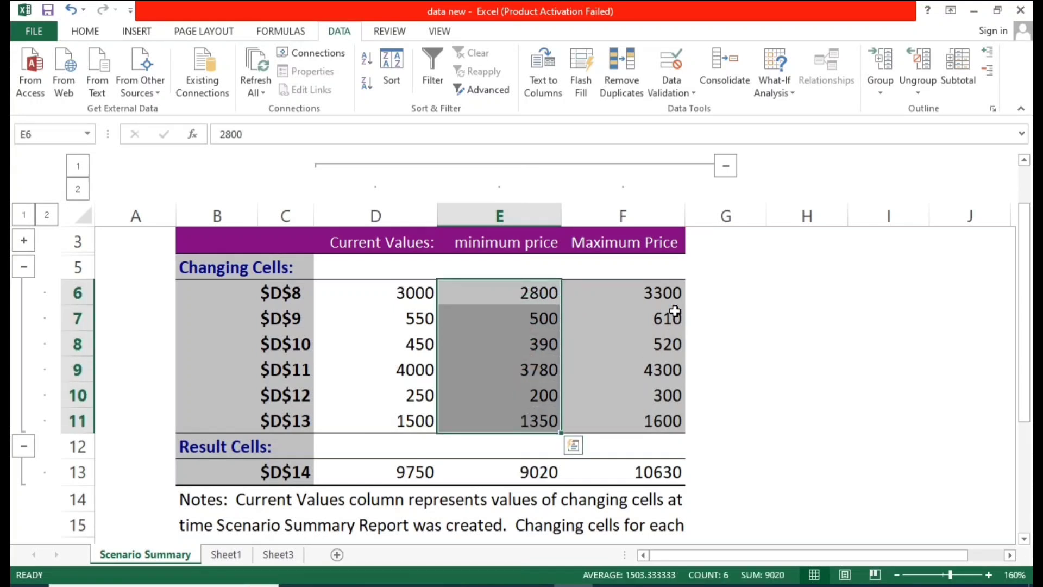
# Step: Examine the changing-cell values across the Current Values, minimum price and Maximum Price columns of the summary report
pyautogui.moveTo(664, 291); pyautogui.dragTo(668, 416)
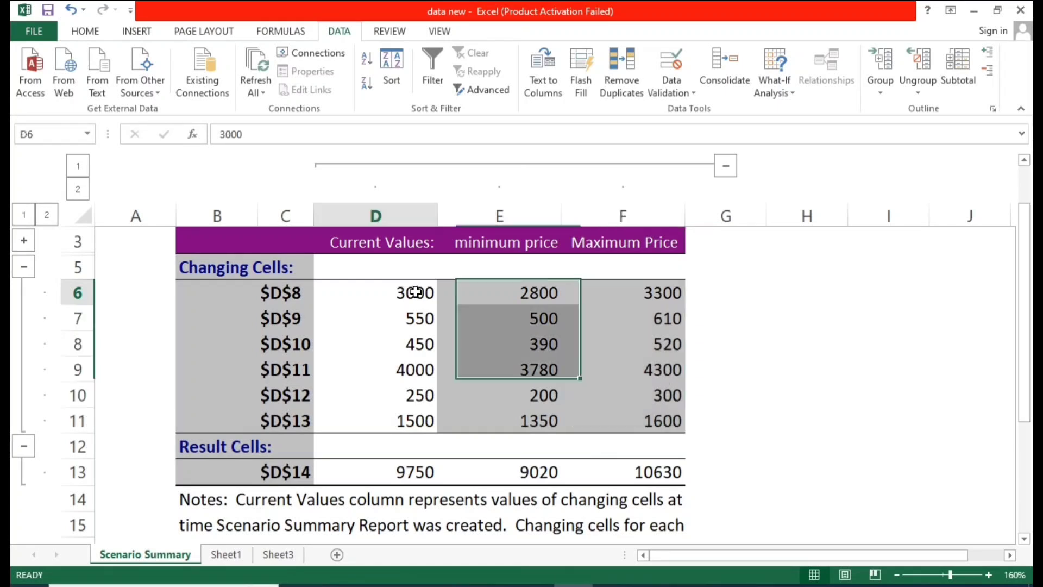
pyautogui.click(392, 288)
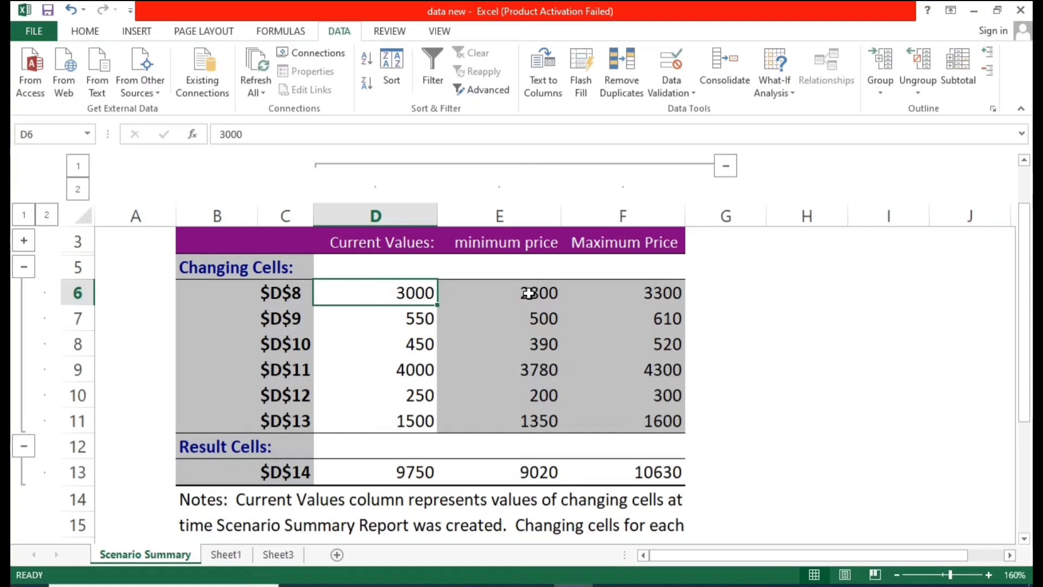
pyautogui.click(528, 293)
pyautogui.click(634, 294)
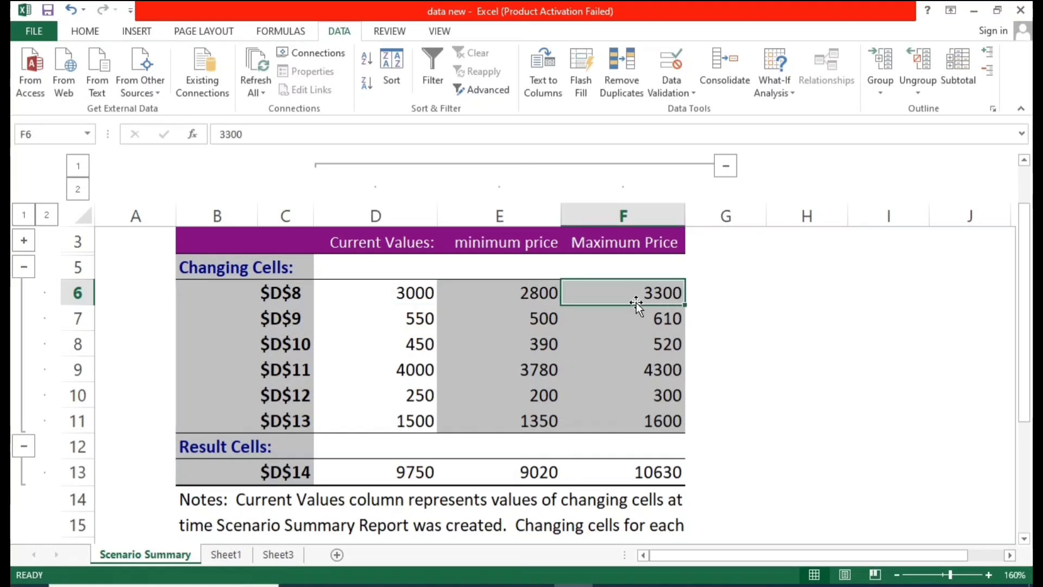
pyautogui.click(426, 320)
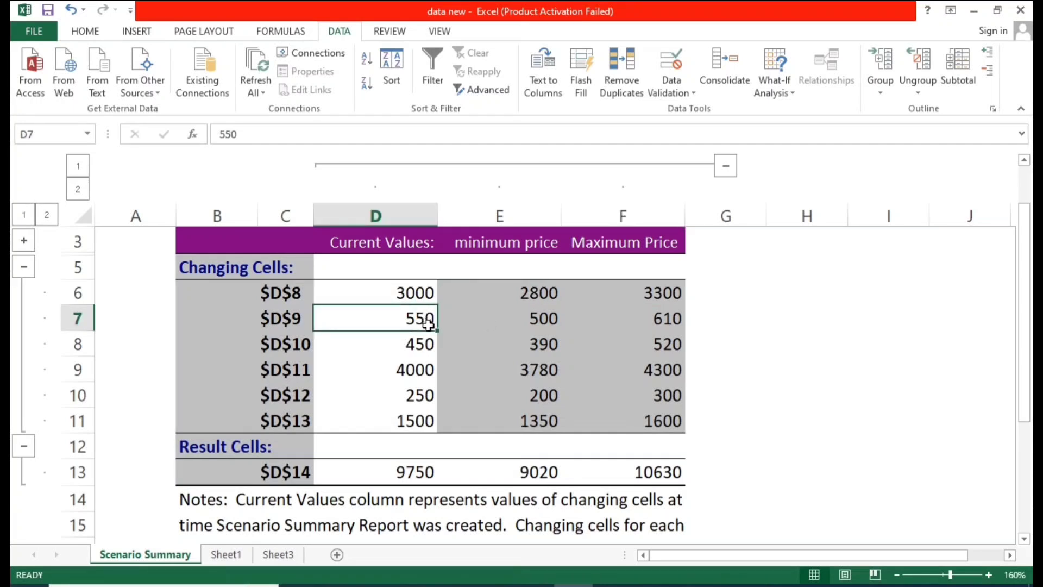
pyautogui.click(666, 319)
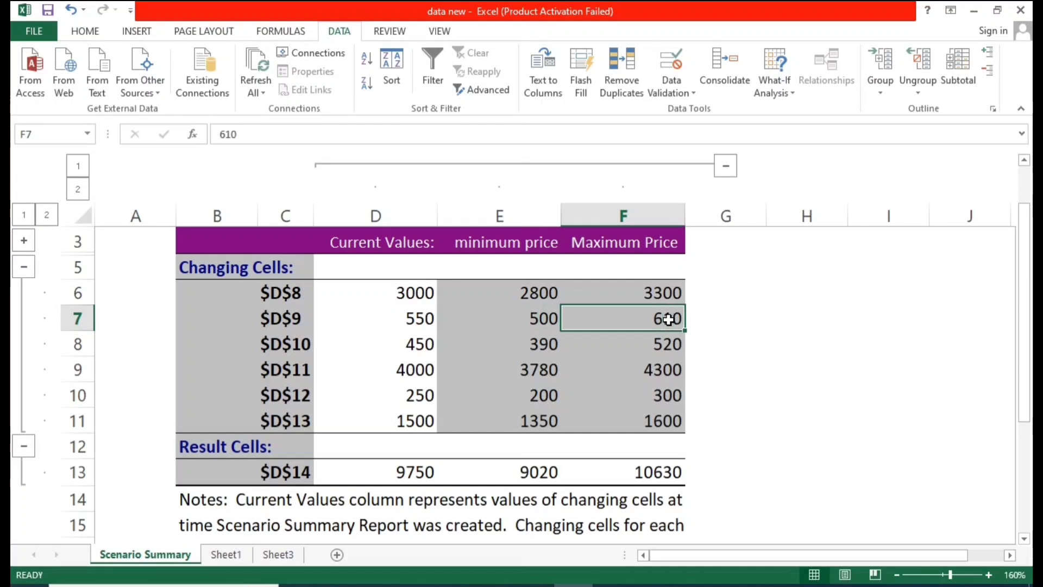
pyautogui.click(699, 332)
pyautogui.moveTo(668, 296); pyautogui.dragTo(661, 415)
pyautogui.click(775, 340)
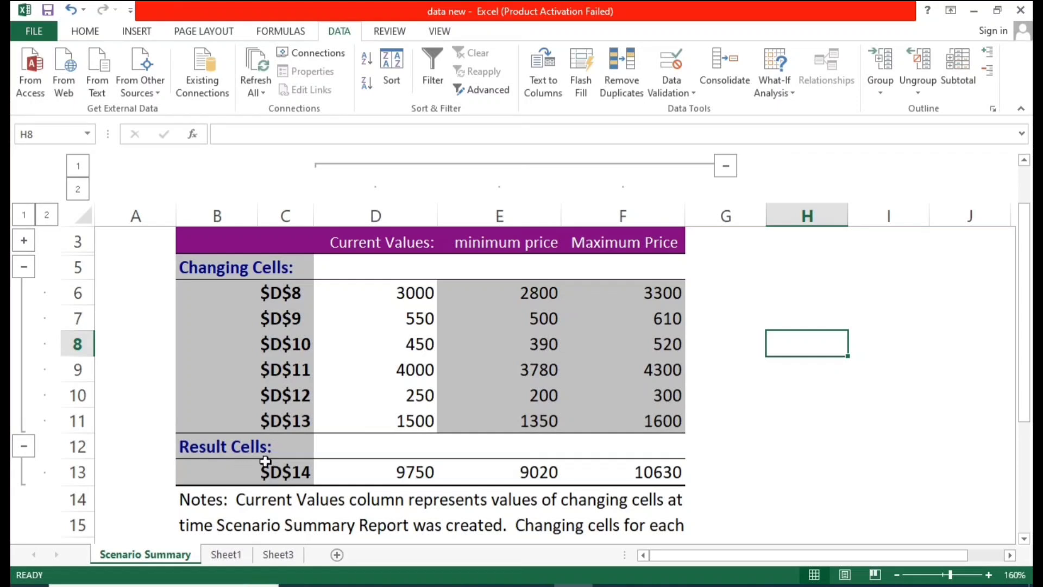
# Step: Compare the $D$14 result cell with the Total formula in the Sheet1 price table
pyautogui.click(398, 470)
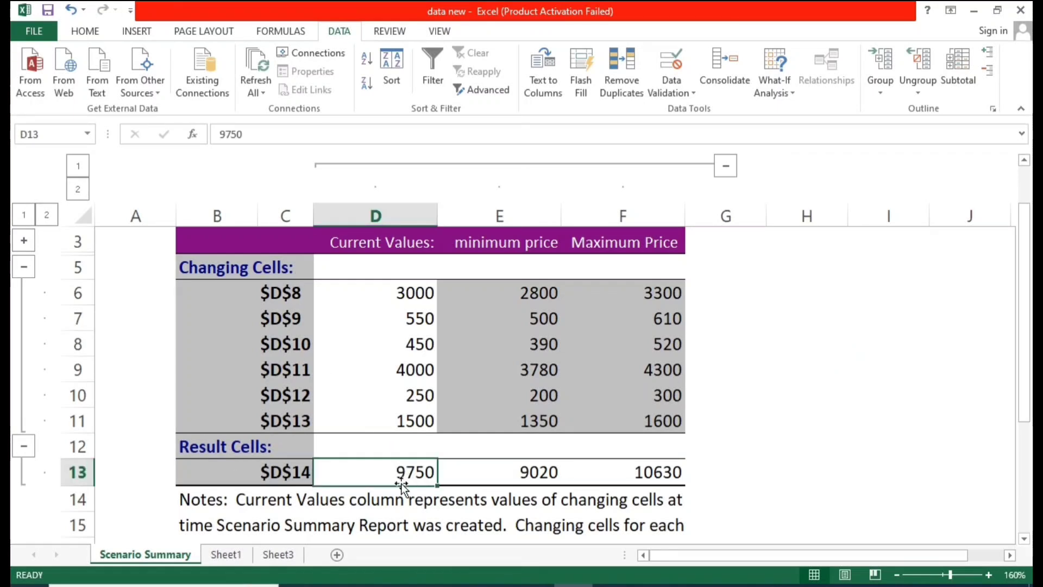
pyautogui.click(250, 560)
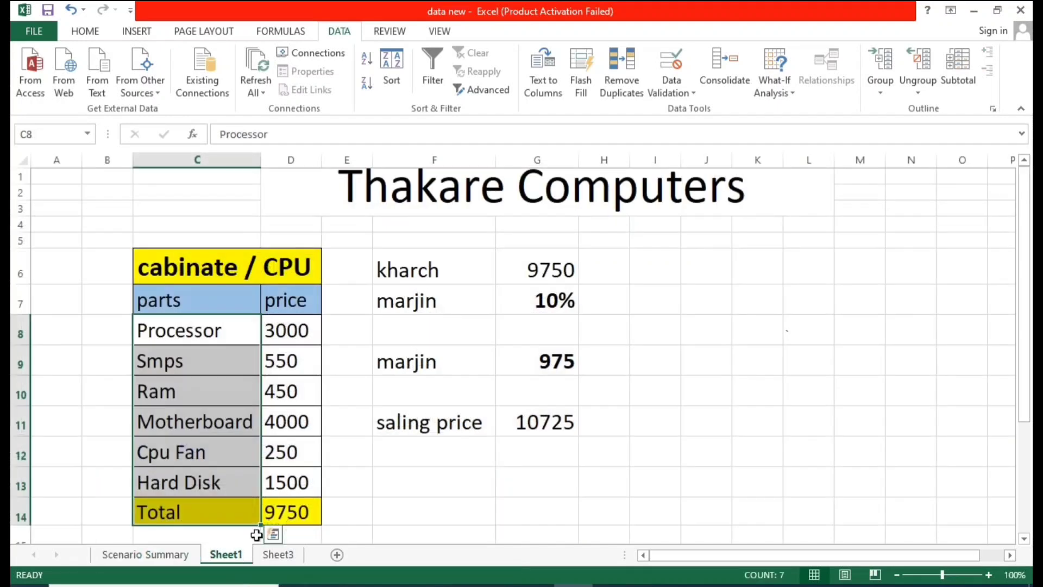
pyautogui.click(281, 514)
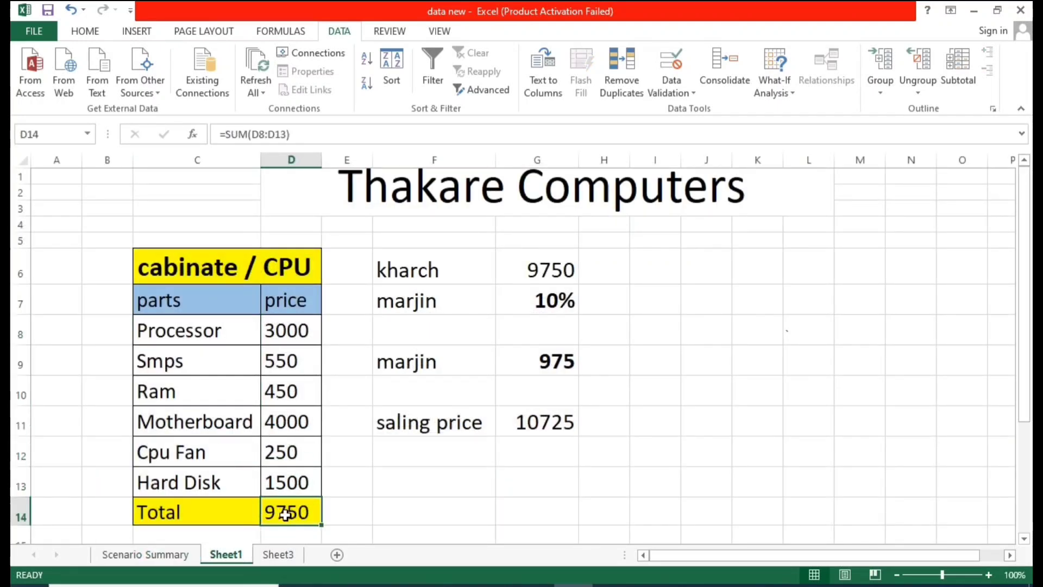
pyautogui.click(196, 554)
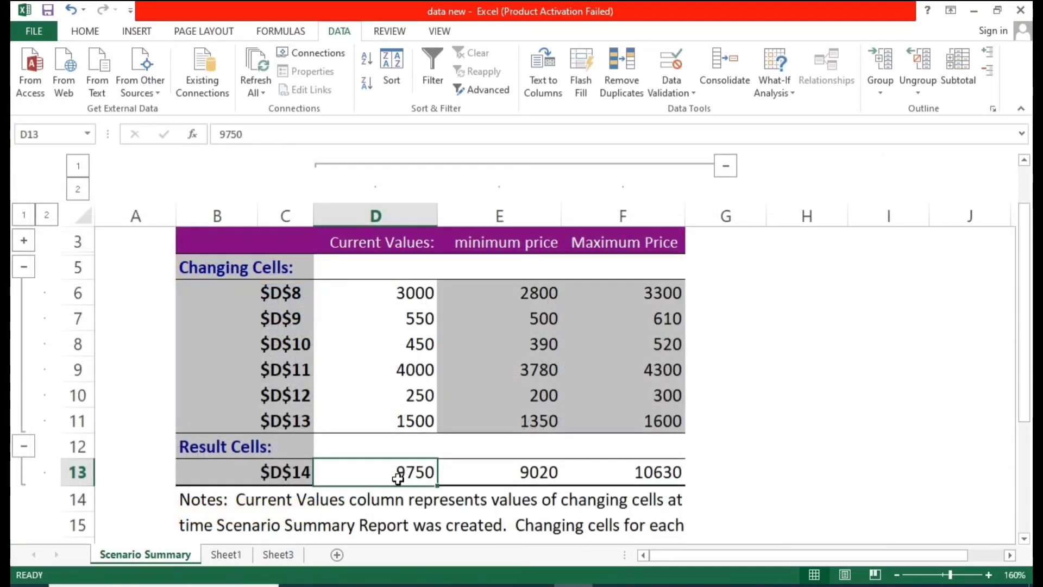
# Step: Examine the minimum and maximum price part values together with their result totals in the summary report
pyautogui.click(520, 289)
pyautogui.click(542, 368)
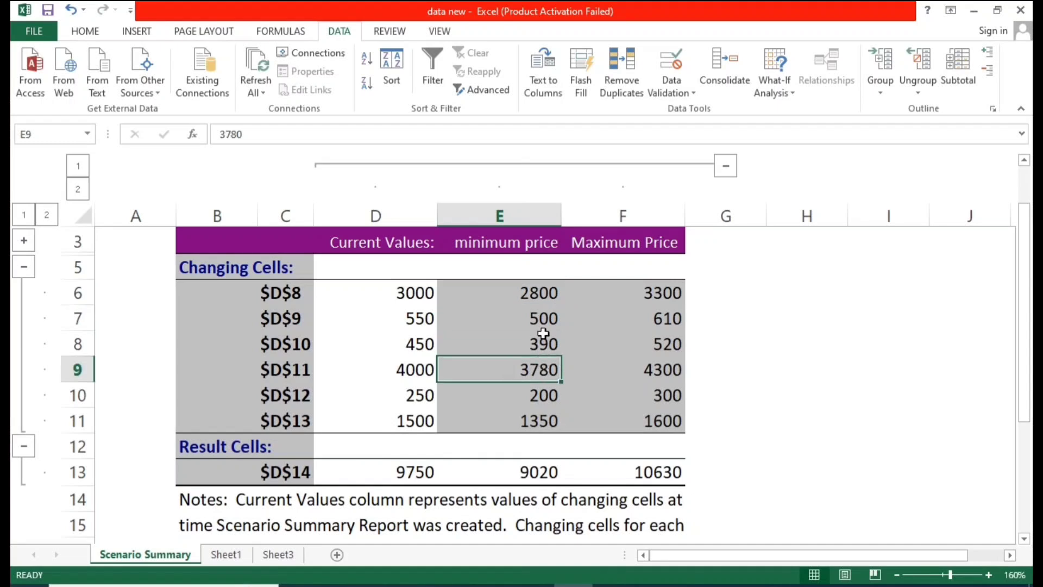
pyautogui.moveTo(540, 292); pyautogui.dragTo(531, 420)
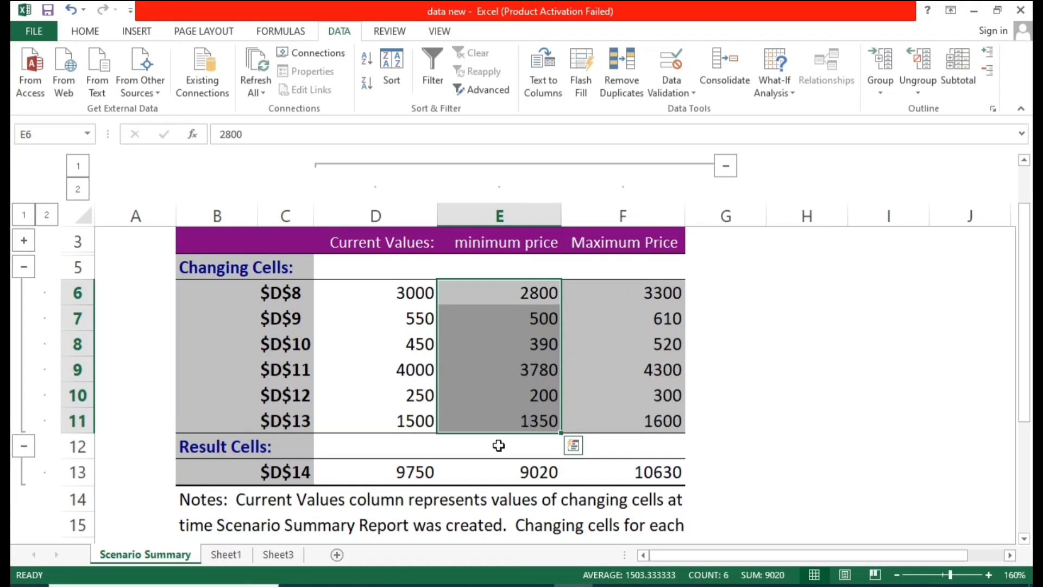
pyautogui.click(505, 477)
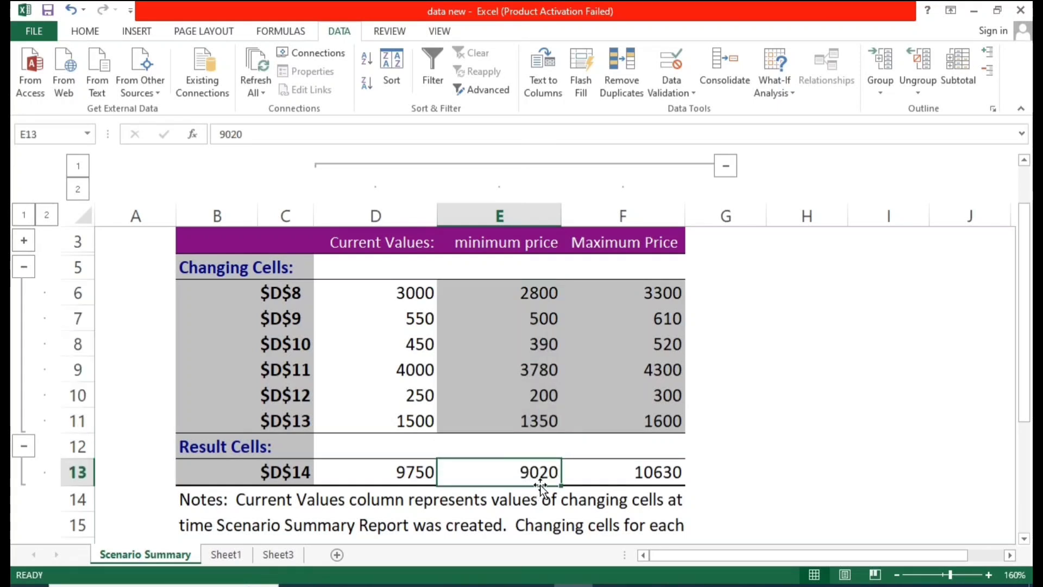
pyautogui.click(402, 481)
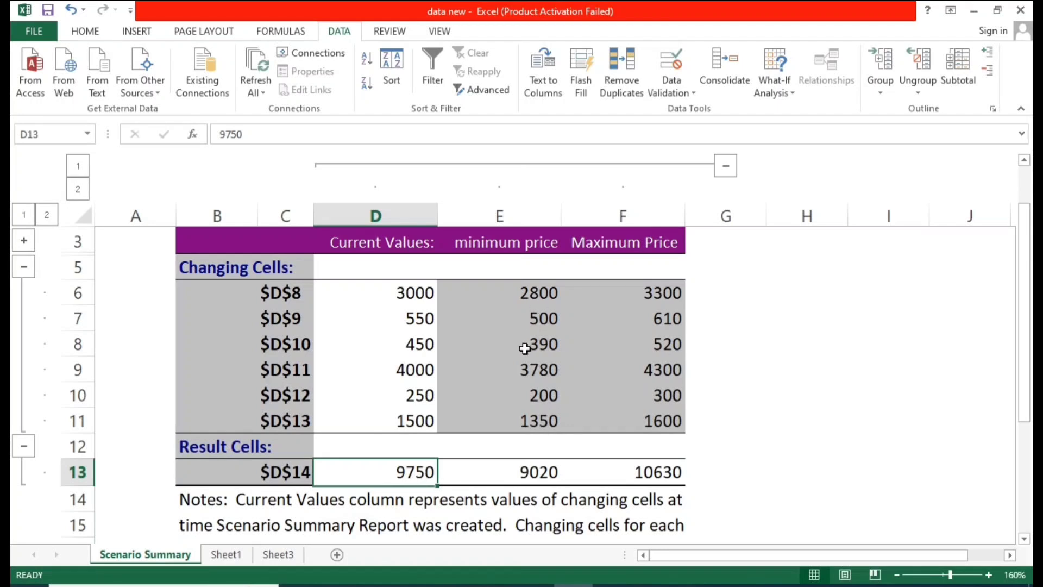
pyautogui.click(530, 470)
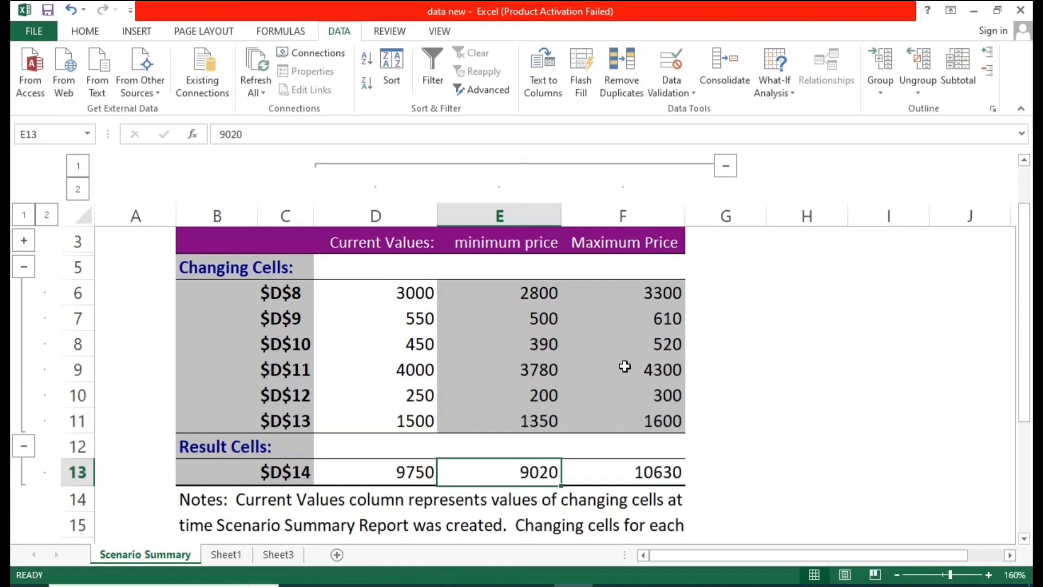
pyautogui.click(642, 319)
pyautogui.hotkey('ctrl', 'shift', 'Down')
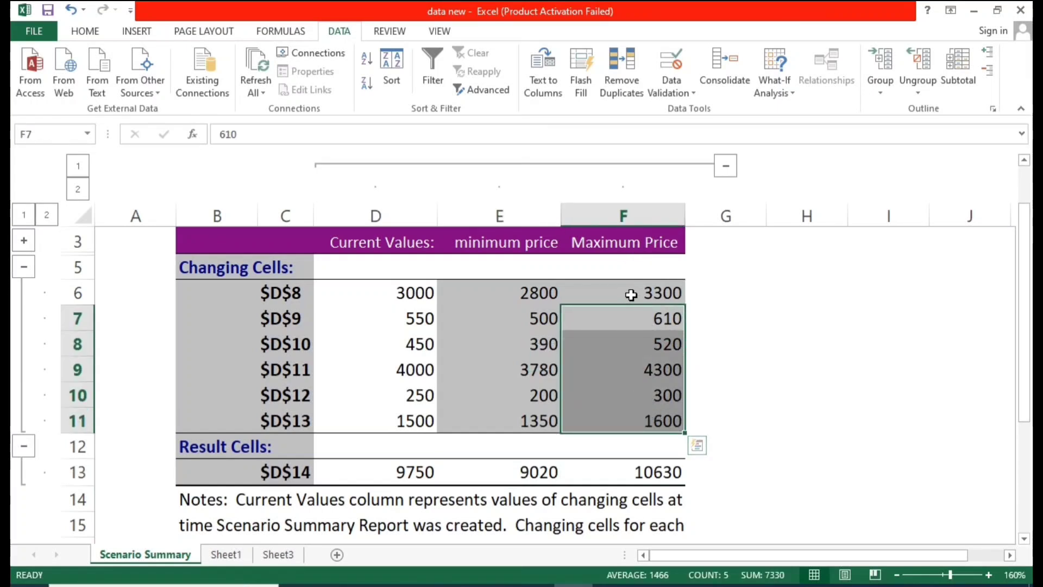
pyautogui.moveTo(631, 294); pyautogui.dragTo(645, 423)
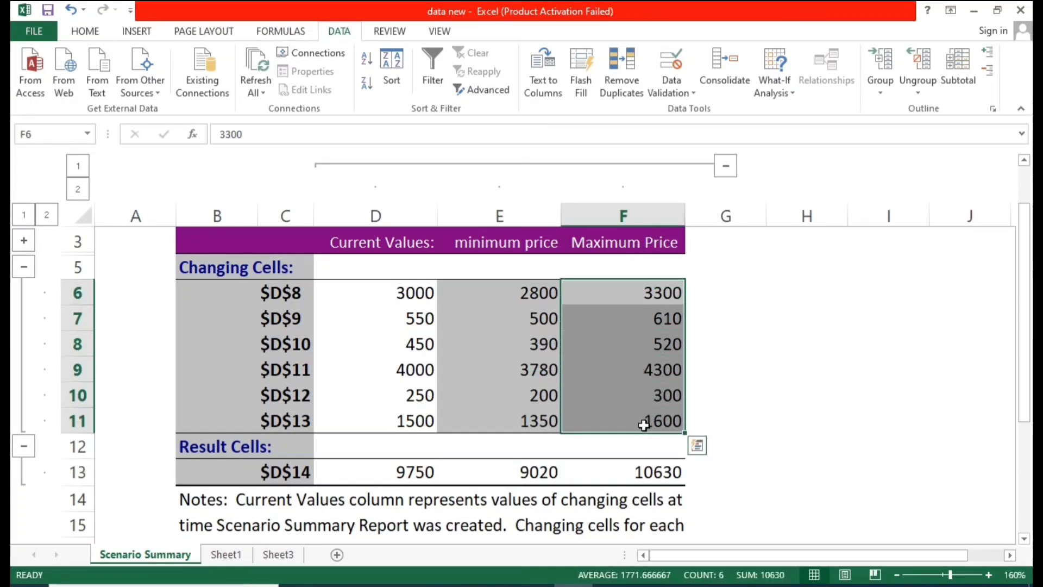
pyautogui.click(647, 470)
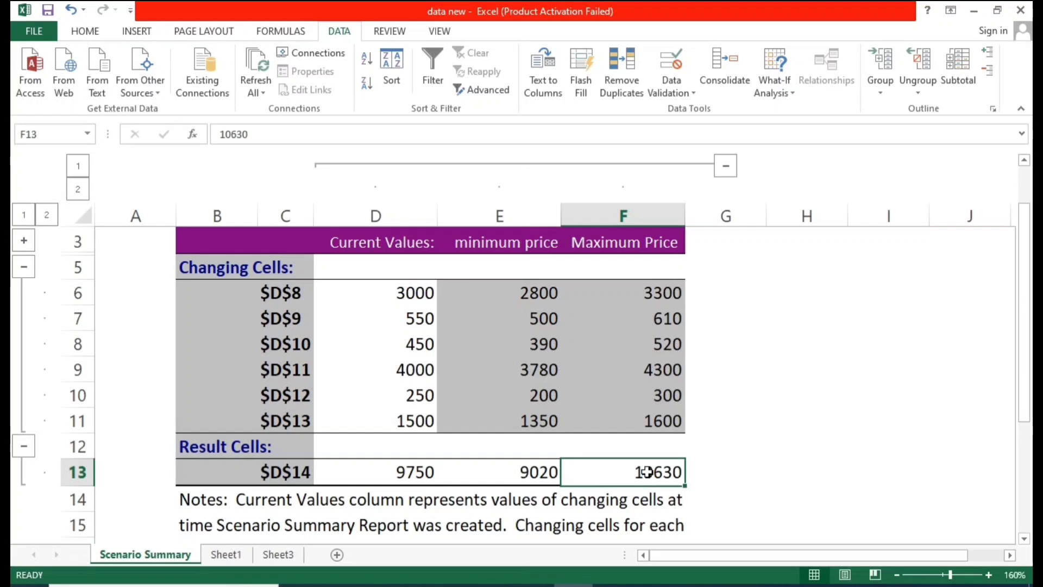
# Step: Review the whole Scenario Summary report, comparing the minimum and maximum price columns row by row
pyautogui.scroll(-1, 646, 467)
pyautogui.click(804, 392)
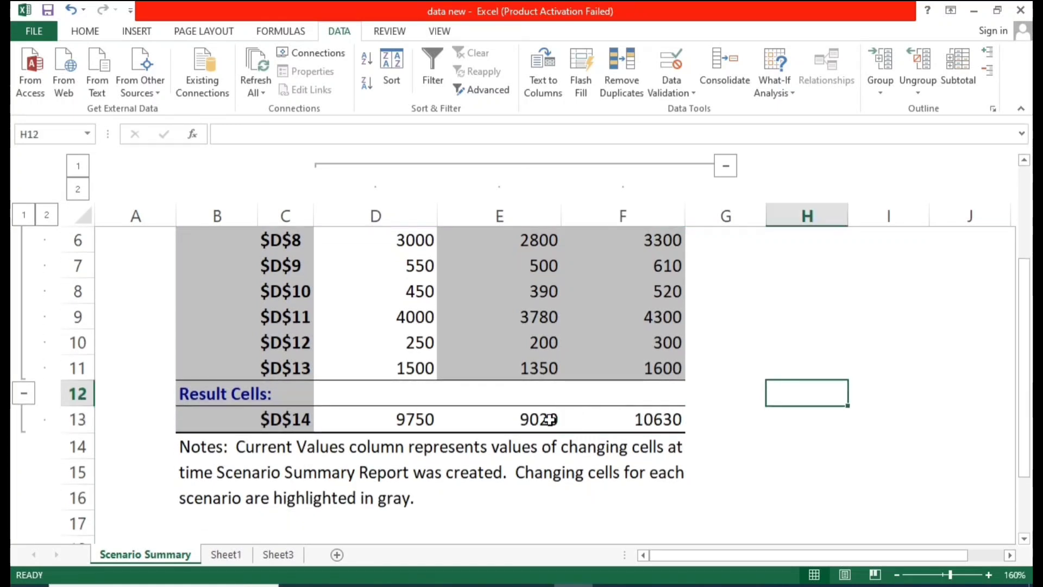
pyautogui.click(656, 419)
pyautogui.click(532, 419)
pyautogui.scroll(2, 543, 418)
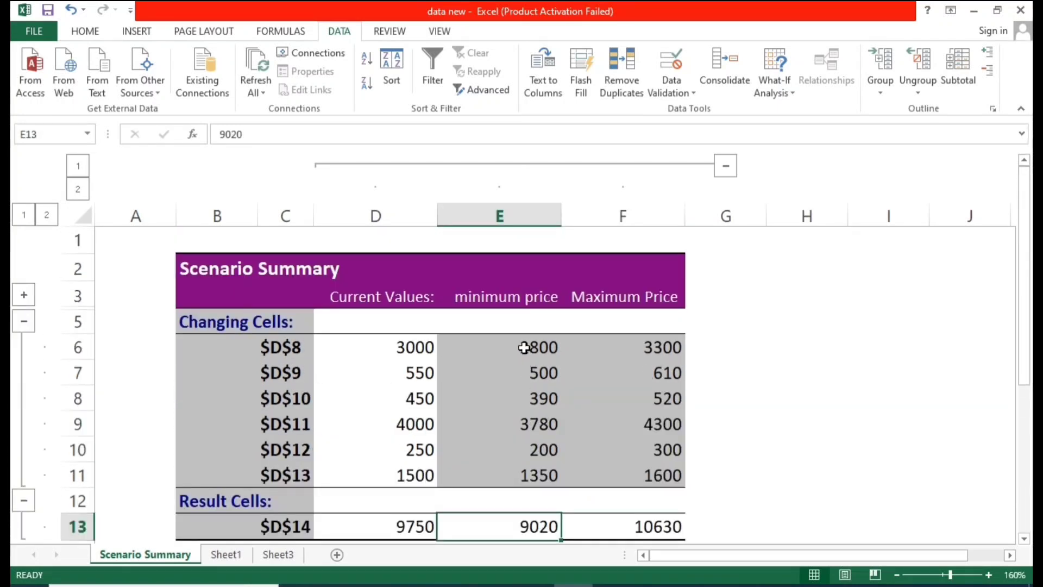
pyautogui.moveTo(524, 348); pyautogui.dragTo(542, 459)
pyautogui.moveTo(622, 354); pyautogui.dragTo(634, 425)
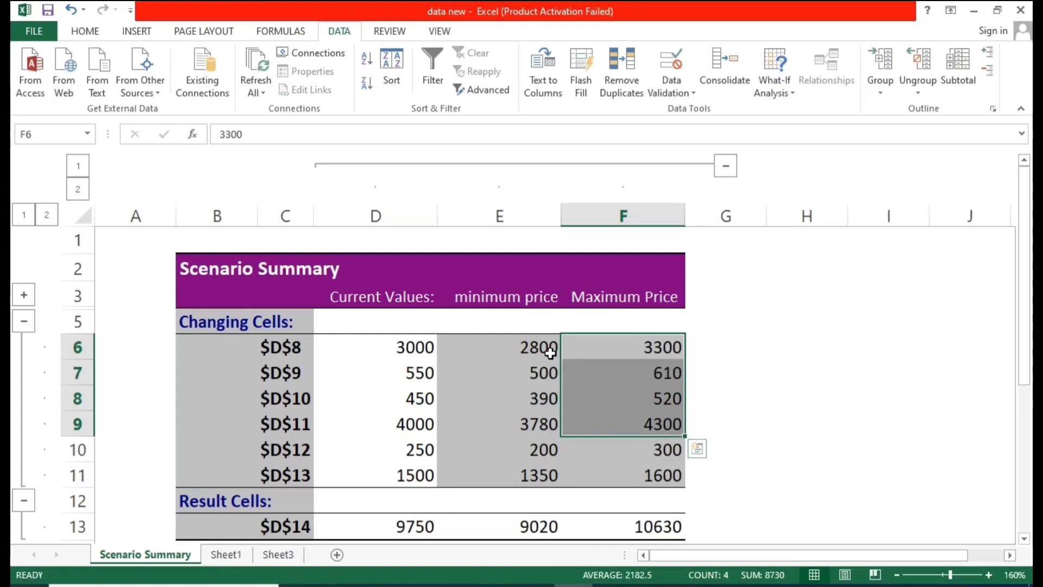
pyautogui.moveTo(549, 353); pyautogui.dragTo(535, 449)
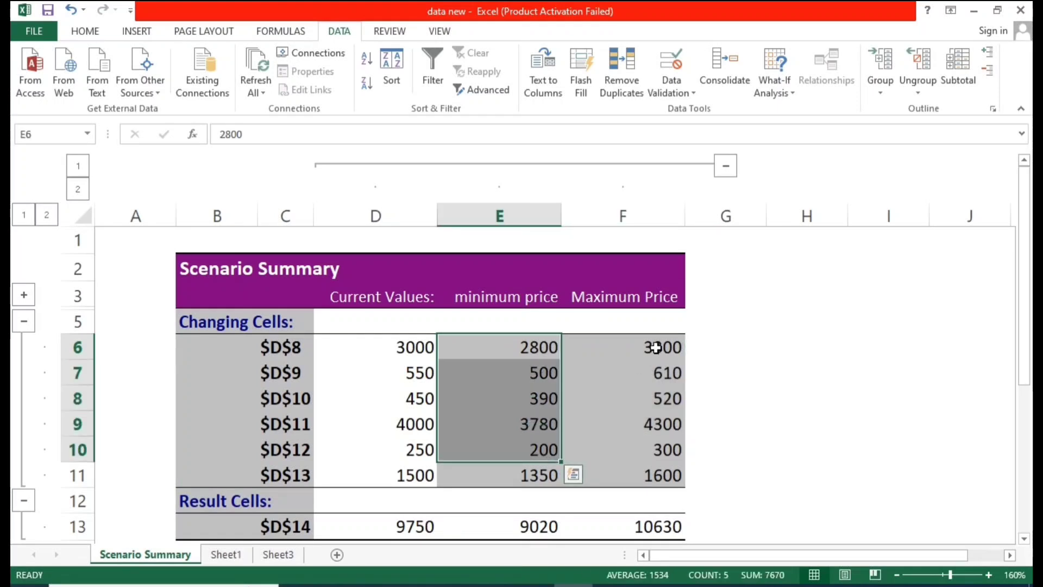
pyautogui.moveTo(656, 348); pyautogui.dragTo(670, 450)
pyautogui.click(726, 387)
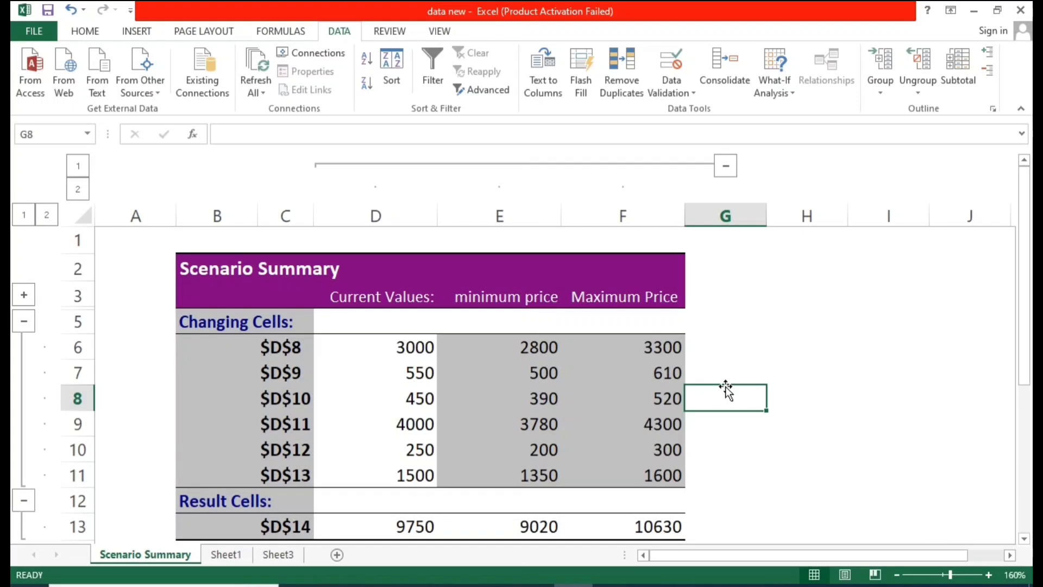
# Step: Examine the minimum and maximum price columns and their result totals in the Scenario Summary report
pyautogui.moveTo(628, 351); pyautogui.dragTo(652, 426)
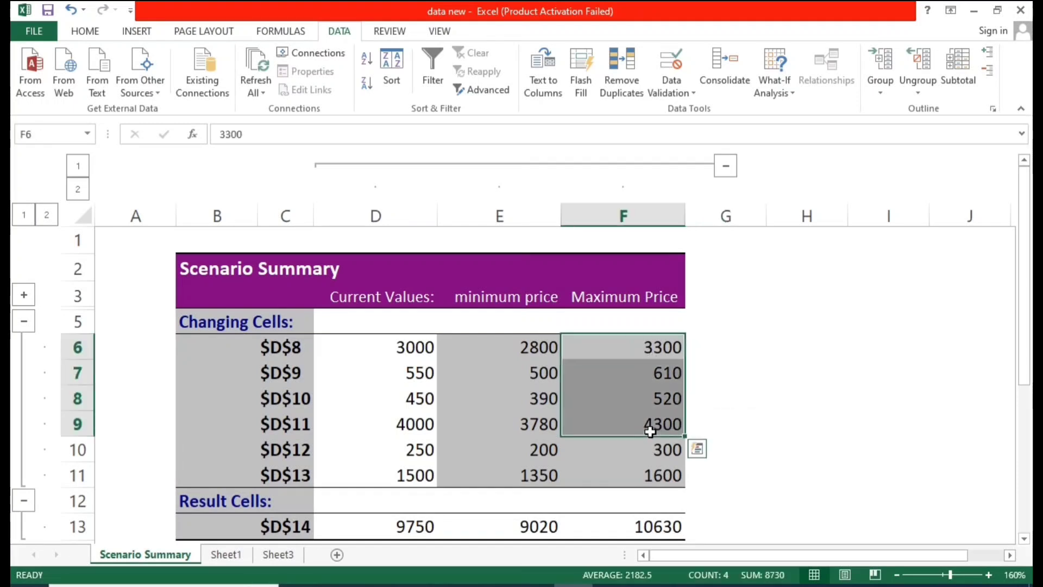
pyautogui.scroll(-2, 674, 391)
pyautogui.click(654, 373)
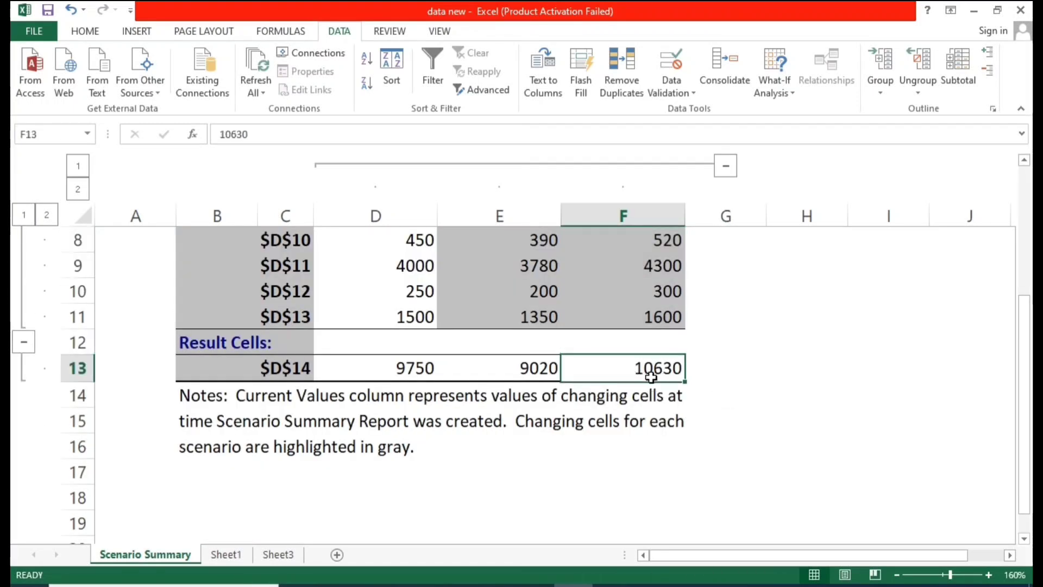
pyautogui.scroll(1, 744, 372)
pyautogui.moveTo(517, 288); pyautogui.dragTo(528, 386)
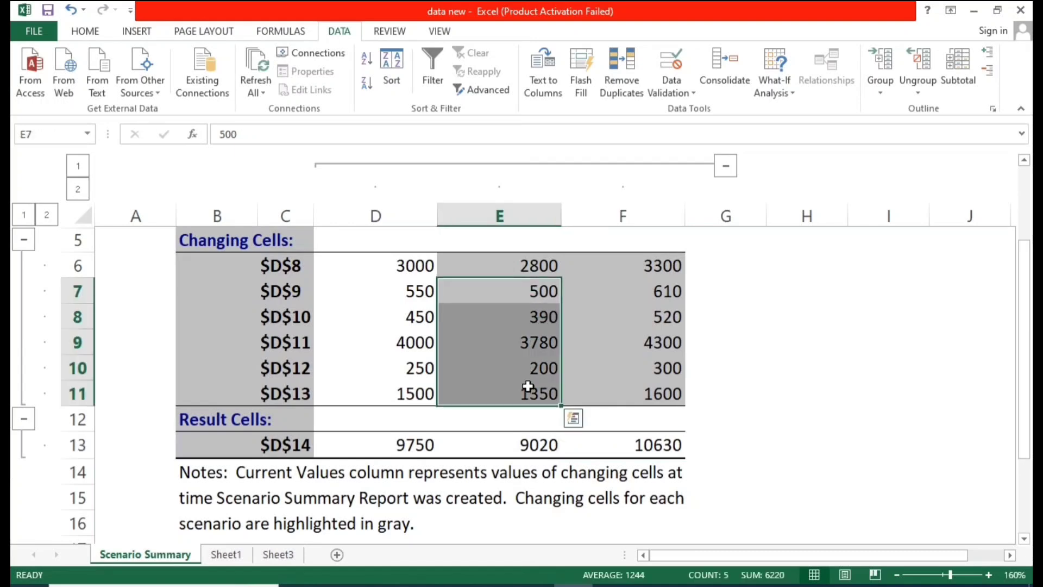
pyautogui.moveTo(659, 268); pyautogui.dragTo(658, 391)
pyautogui.click(771, 337)
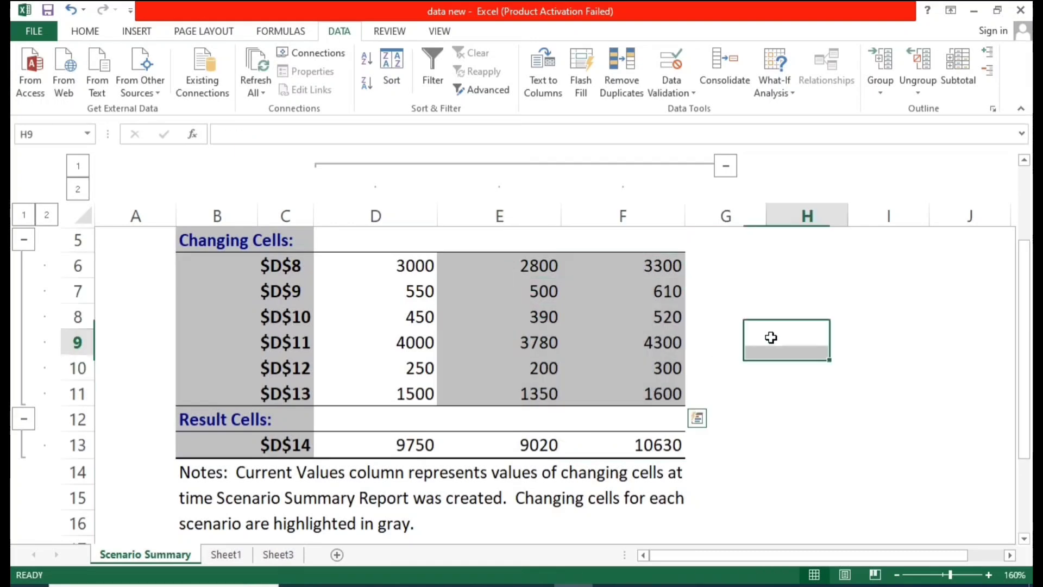
pyautogui.scroll(1, 666, 366)
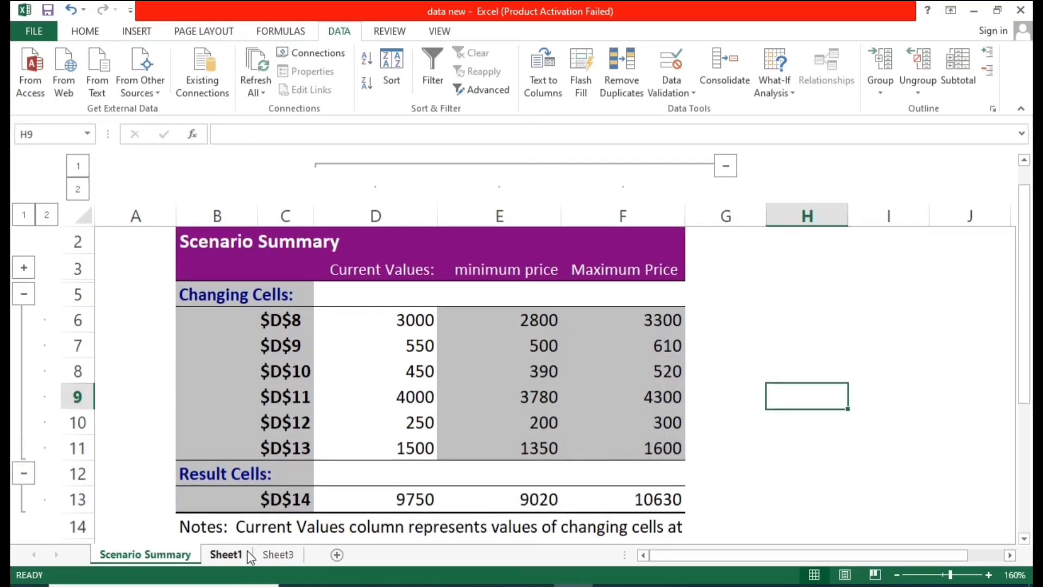
# Step: Compare the Total formula in Sheet1's price table with the maximum price result in the summary report
pyautogui.click(225, 554)
pyautogui.moveTo(208, 335); pyautogui.dragTo(207, 397)
pyautogui.click(178, 310)
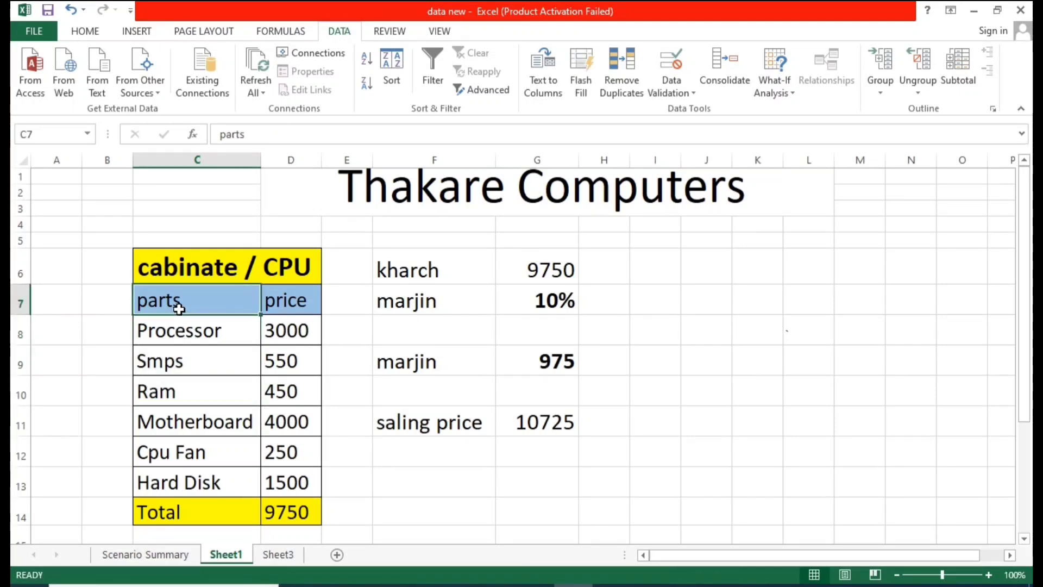
pyautogui.scroll(4, 179, 309)
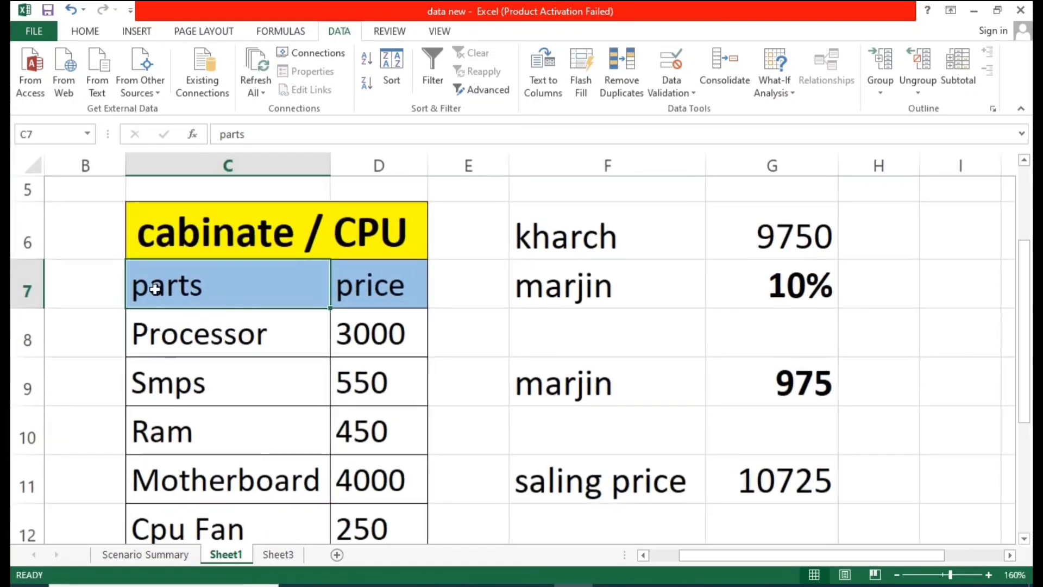
pyautogui.scroll(-3, 228, 288)
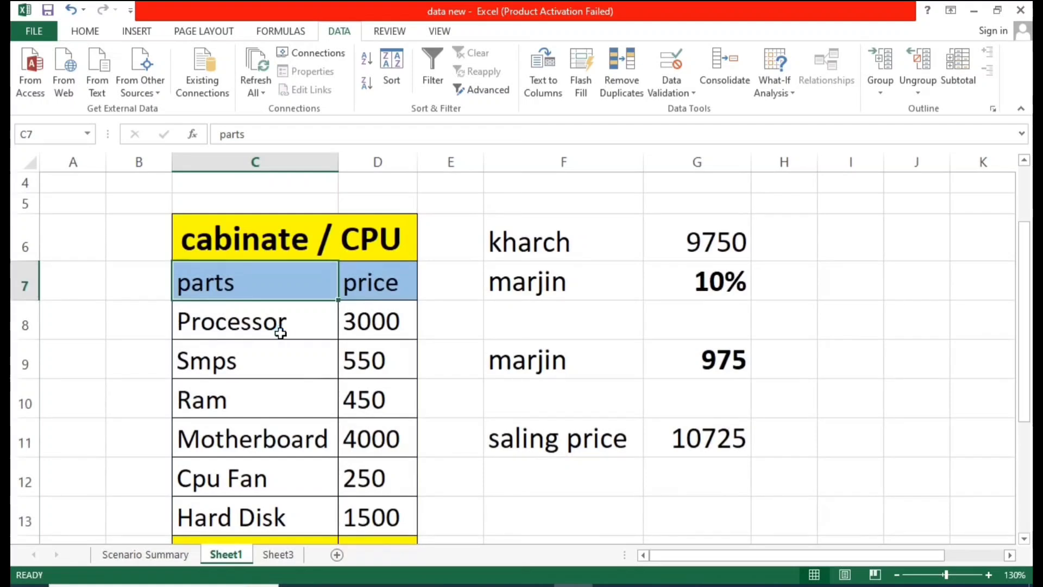
pyautogui.scroll(-1, 280, 332)
pyautogui.scroll(-1, 257, 348)
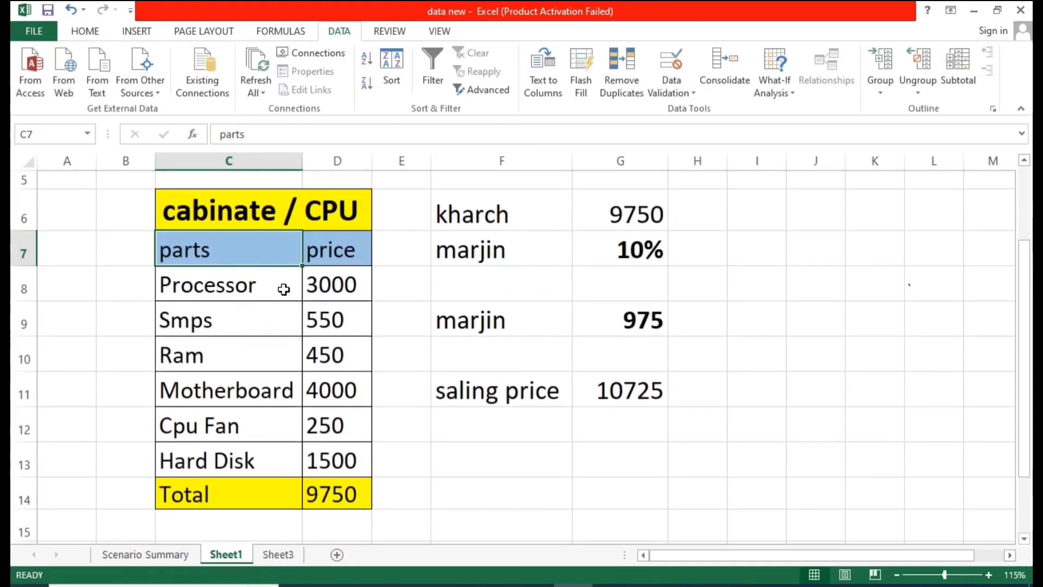
pyautogui.moveTo(332, 284); pyautogui.dragTo(352, 464)
pyautogui.click(426, 432)
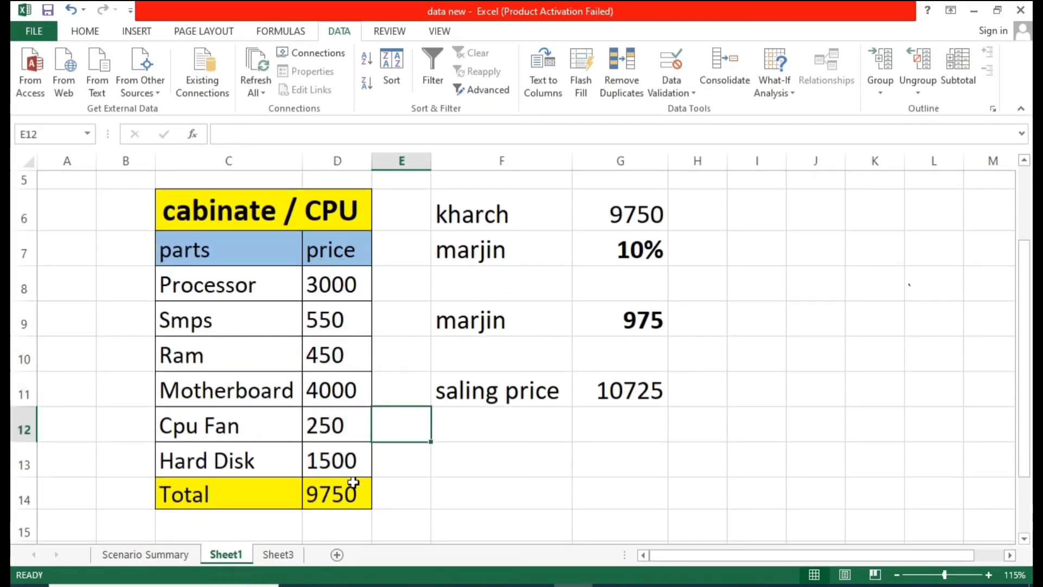
pyautogui.click(353, 483)
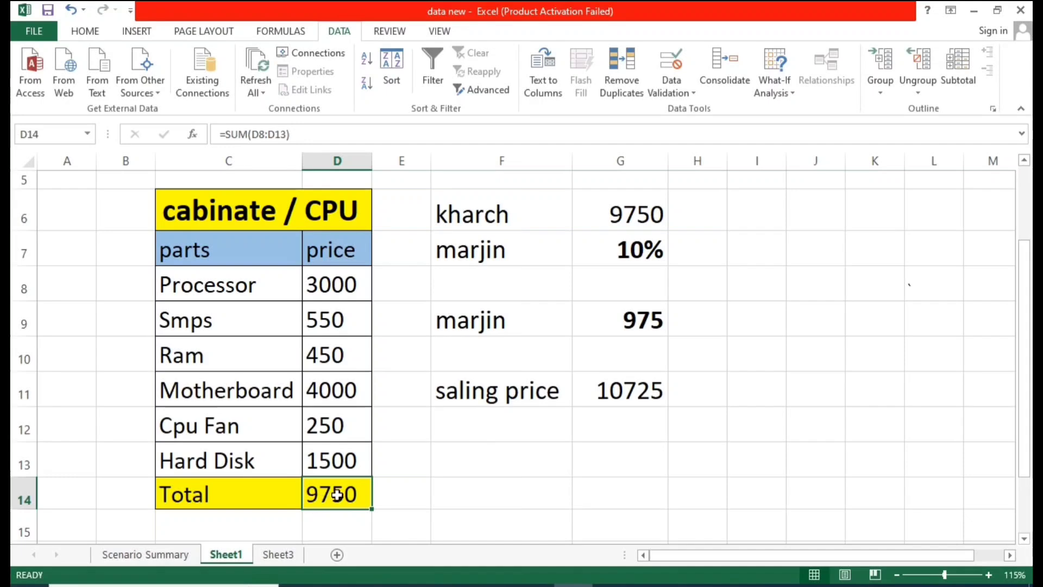
pyautogui.click(146, 554)
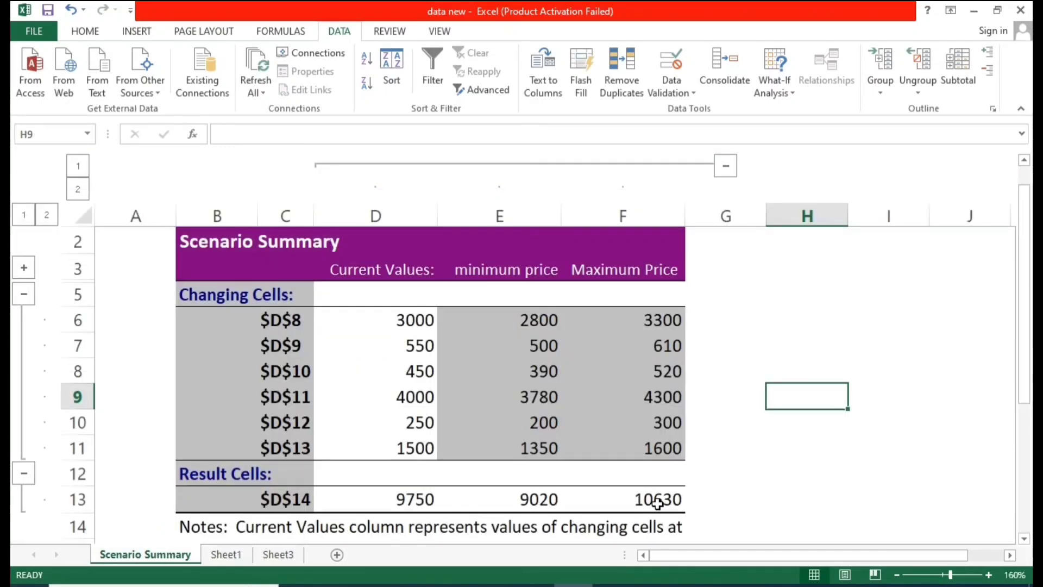
pyautogui.click(612, 506)
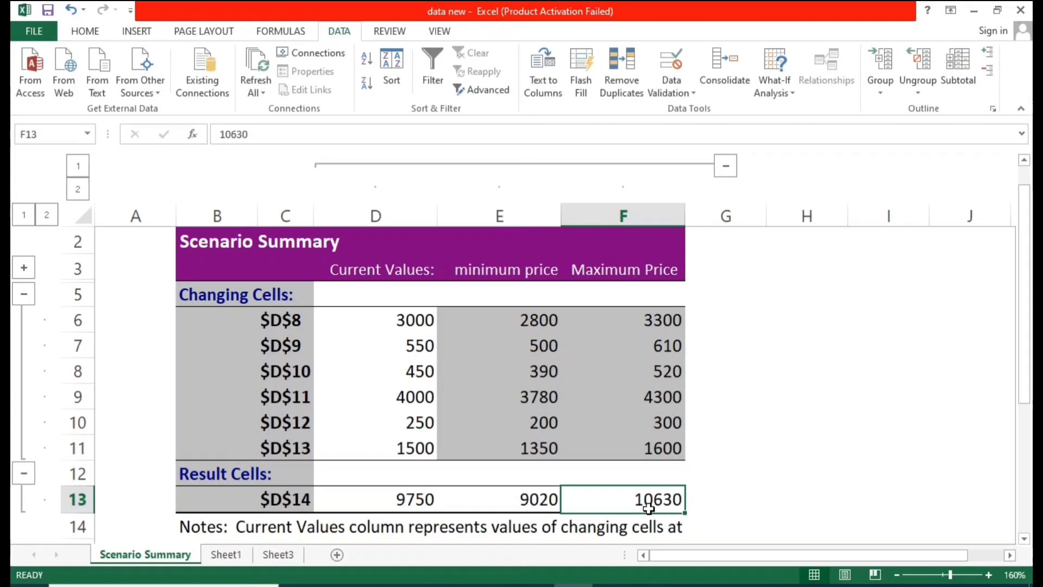
pyautogui.click(242, 552)
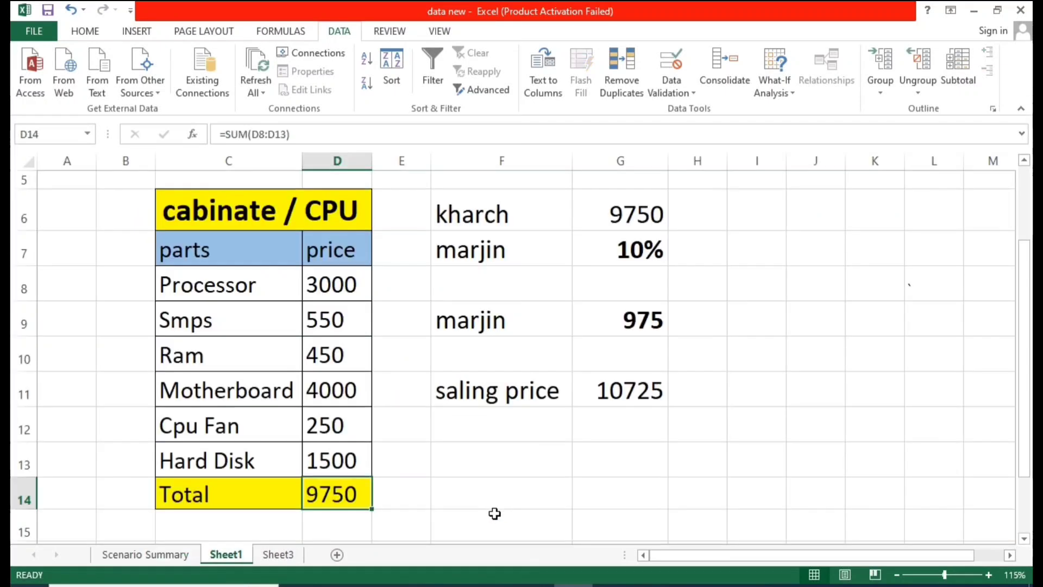
# Step: Enter the maximum price total 10630 in cell J6 beside the kharch figure
pyautogui.click(838, 333)
pyautogui.keyDown('ctrl'); pyautogui.scroll(-3, 799, 322); pyautogui.keyUp('ctrl')
pyautogui.moveTo(554, 295); pyautogui.dragTo(684, 488)
pyautogui.click(778, 312)
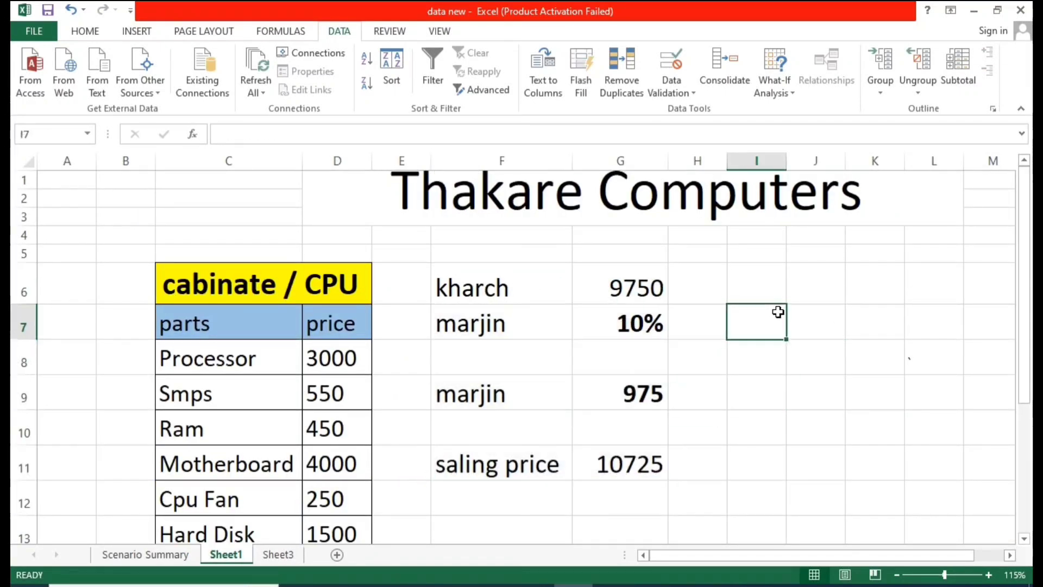
pyautogui.click(803, 279)
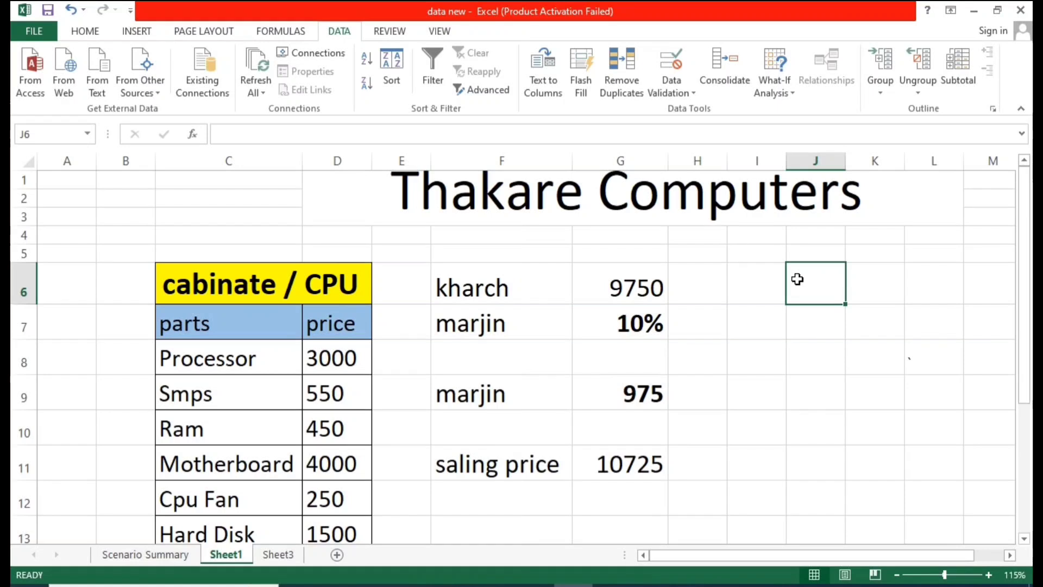
pyautogui.write('1630')
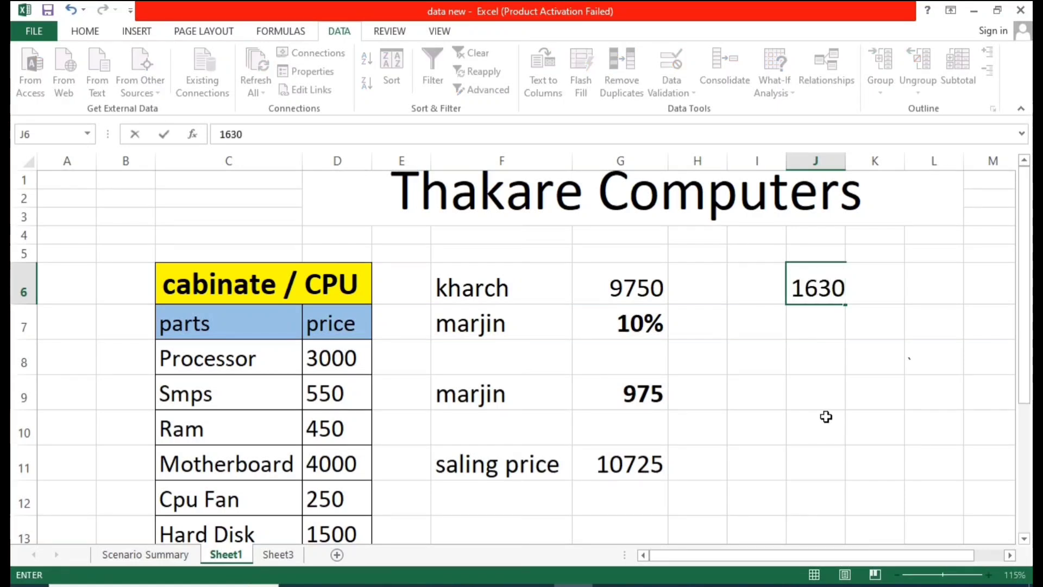
pyautogui.click(825, 417)
pyautogui.doubleClick(810, 287)
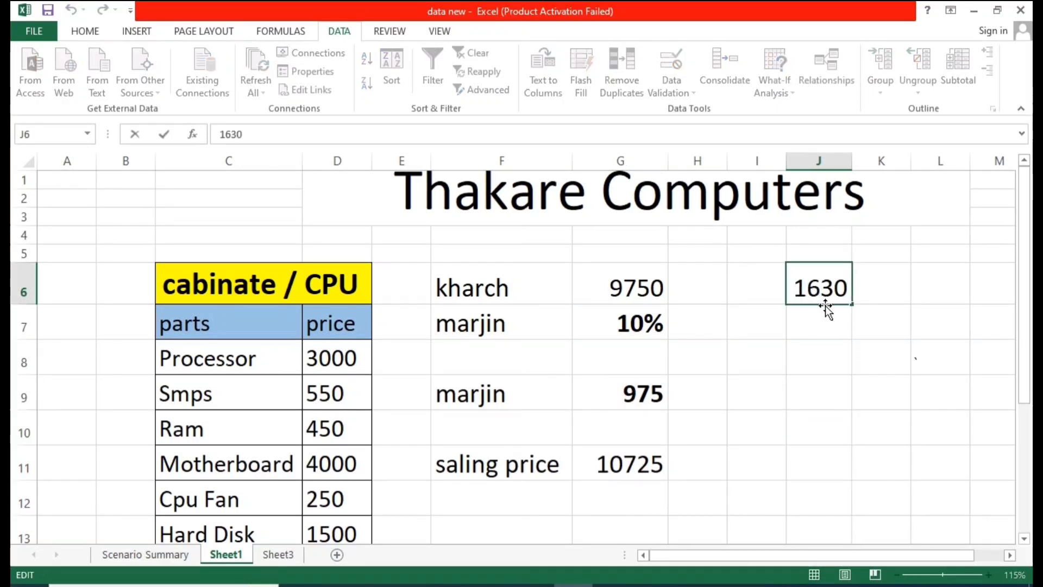
pyautogui.write('0')
pyautogui.click(940, 392)
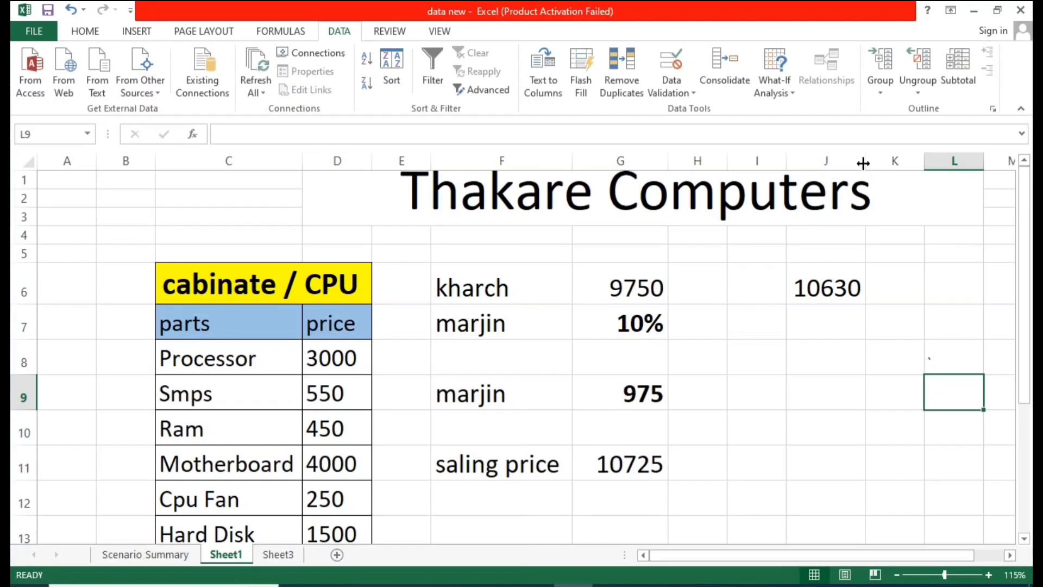
pyautogui.click(883, 290)
pyautogui.click(802, 270)
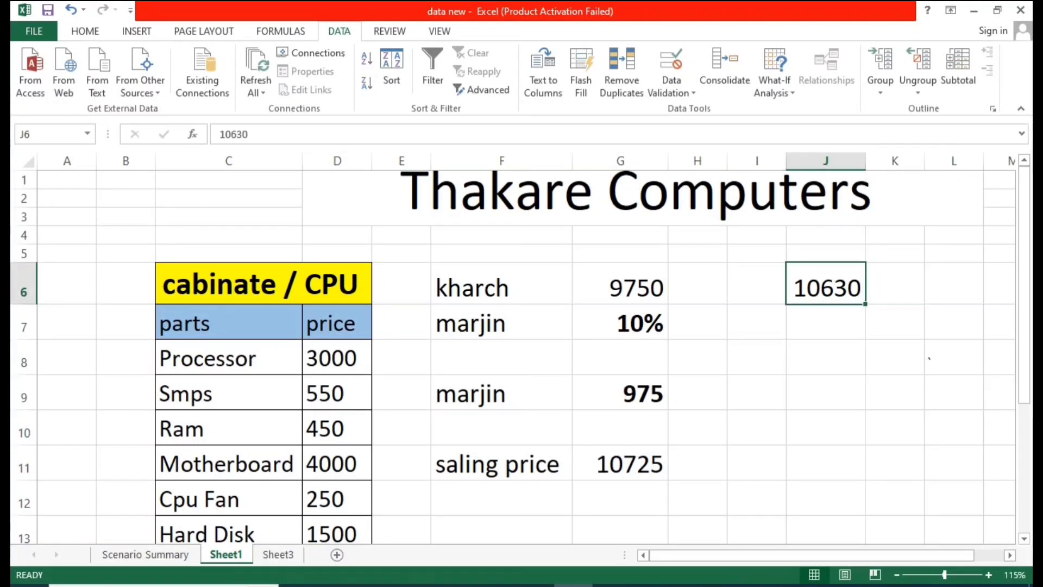
# Step: Compare the maximum price total in the summary report with the cost and margin figures on Sheet1
pyautogui.moveTo(715, 555); pyautogui.dragTo(748, 556)
pyautogui.click(760, 354)
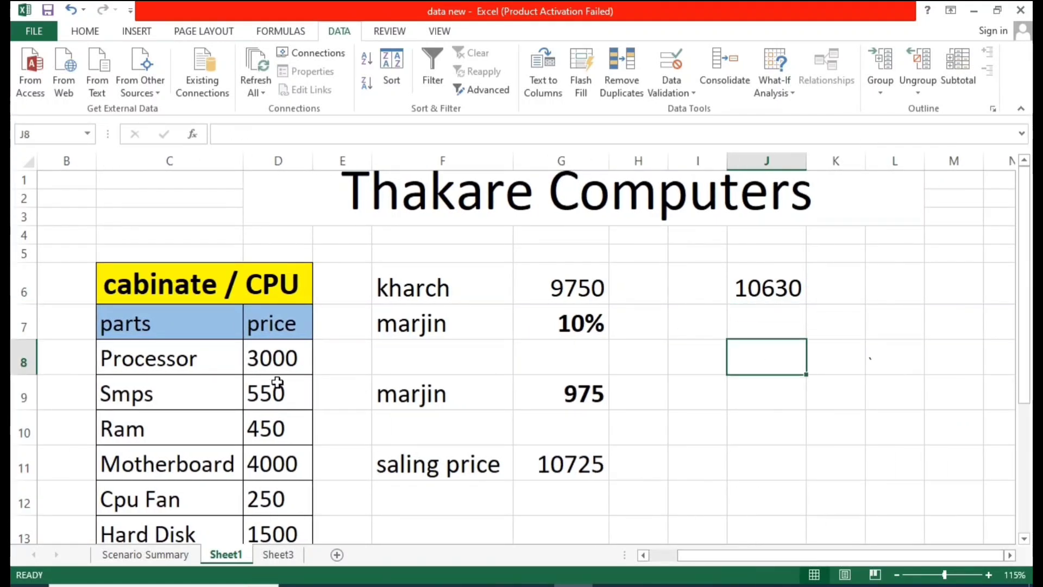
pyautogui.scroll(-1, 277, 383)
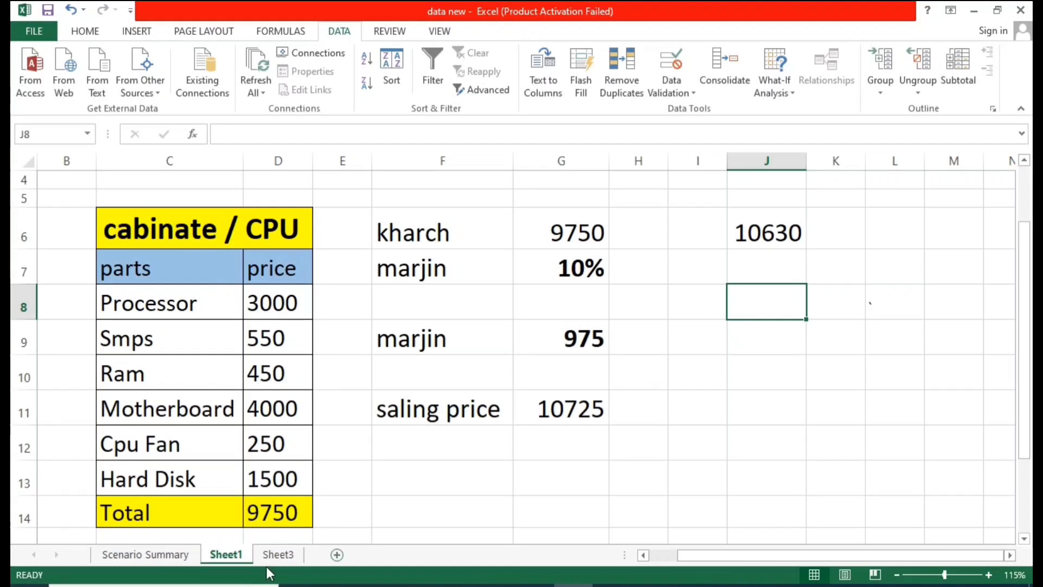
pyautogui.click(158, 553)
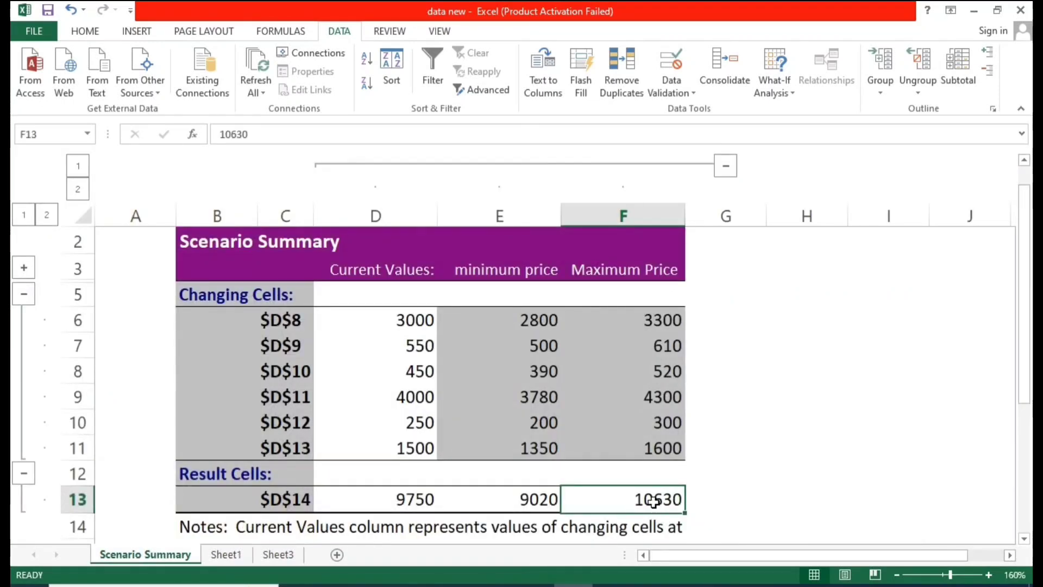
pyautogui.click(222, 560)
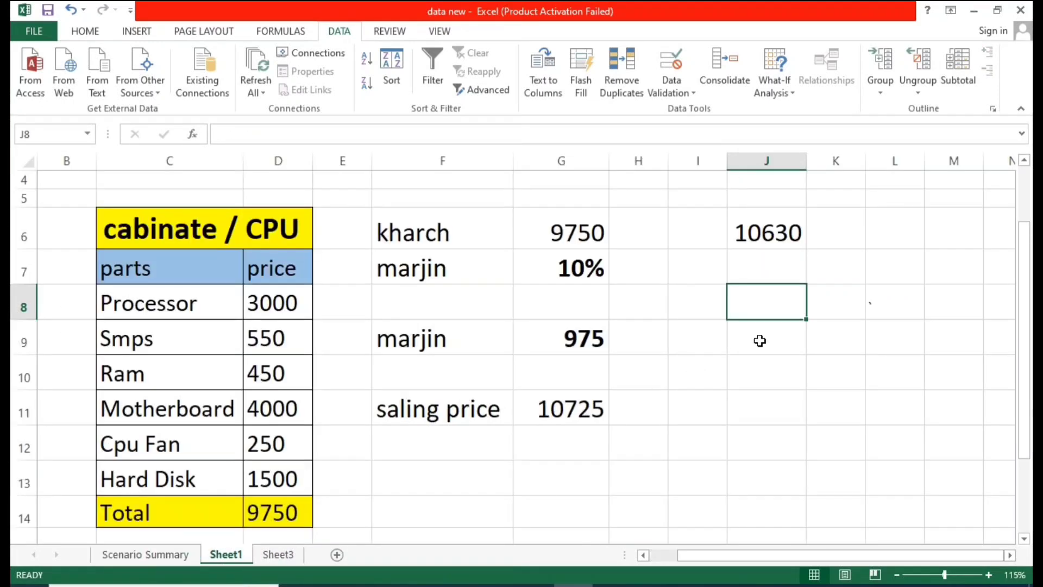
pyautogui.click(175, 553)
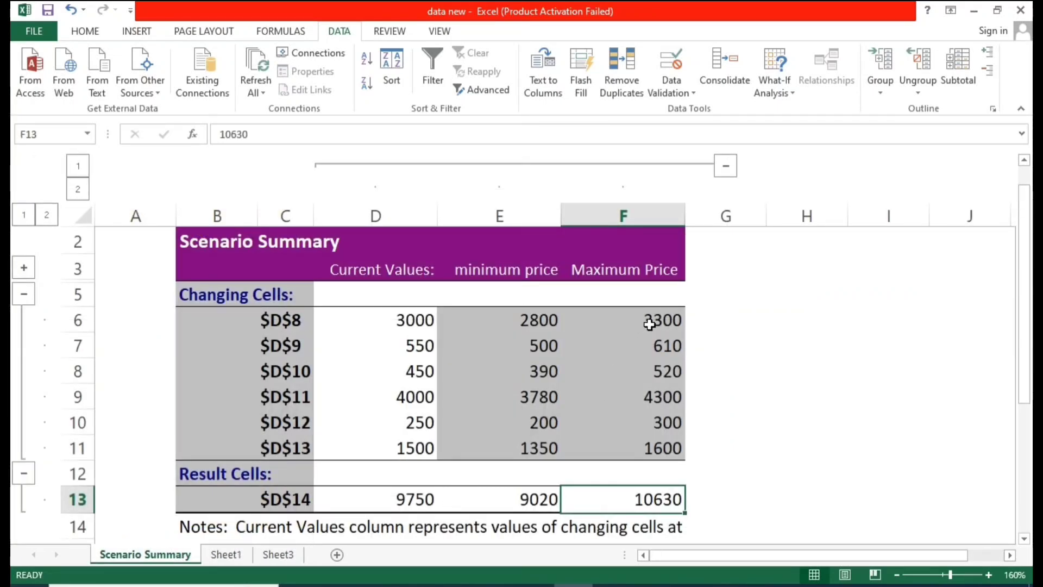
pyautogui.moveTo(646, 325); pyautogui.dragTo(642, 452)
pyautogui.click(639, 508)
pyautogui.click(223, 560)
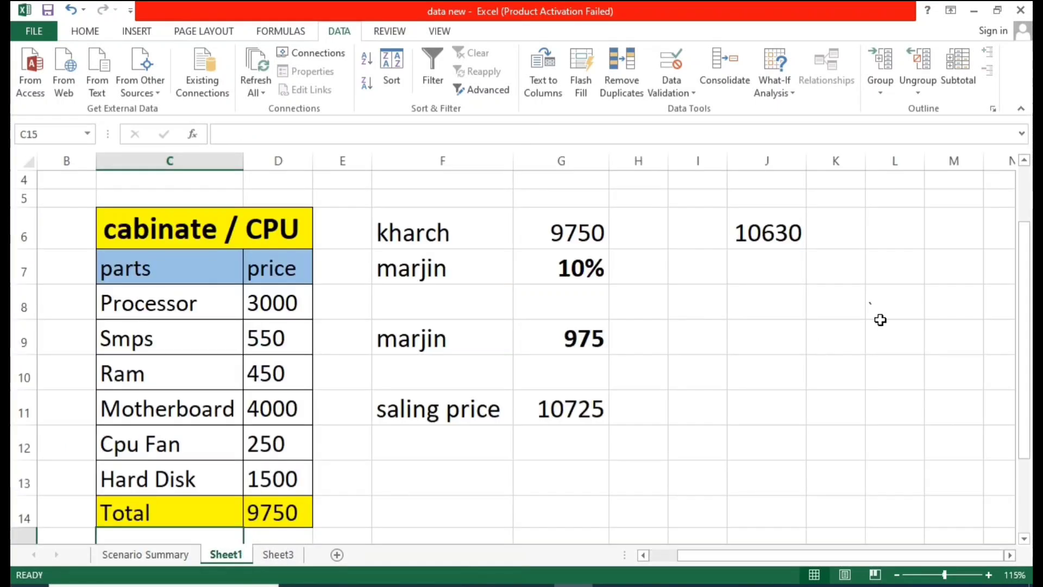
pyautogui.click(877, 328)
pyautogui.click(786, 240)
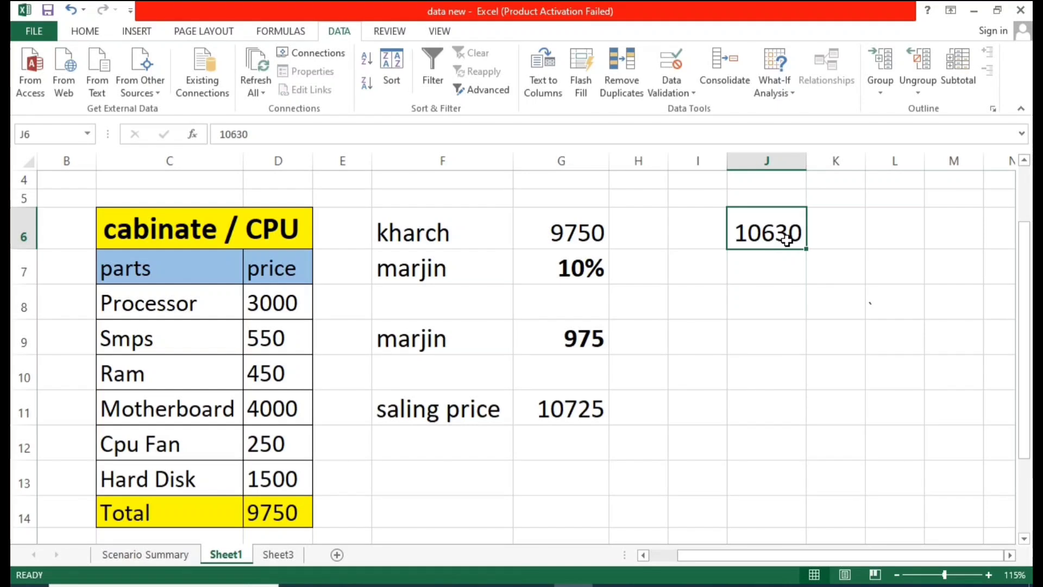
pyautogui.click(766, 315)
pyautogui.click(532, 280)
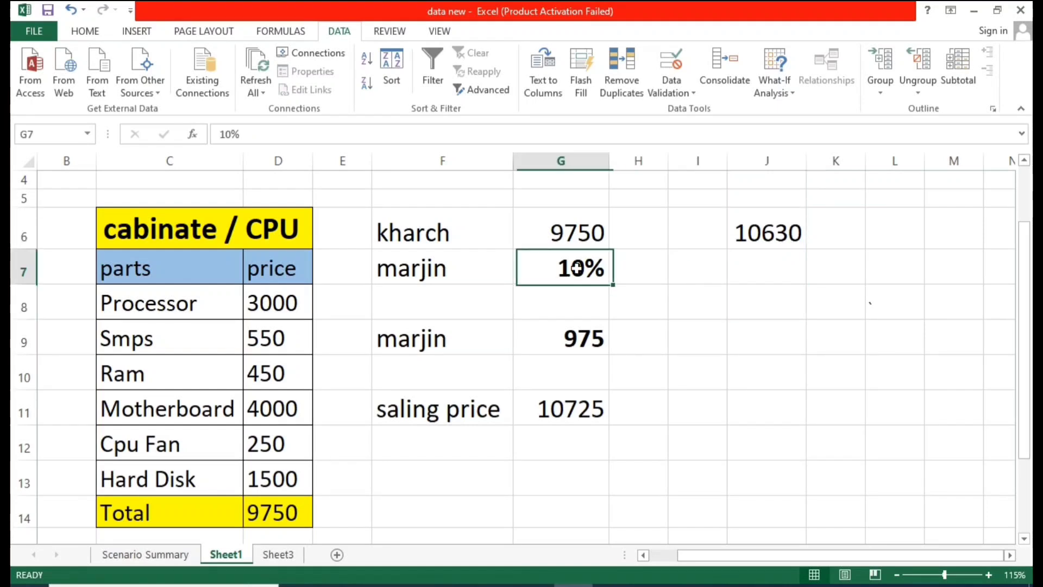
# Step: Enter a 10% margin in cell J7 below the maximum price total
pyautogui.click(762, 264)
pyautogui.write('10')
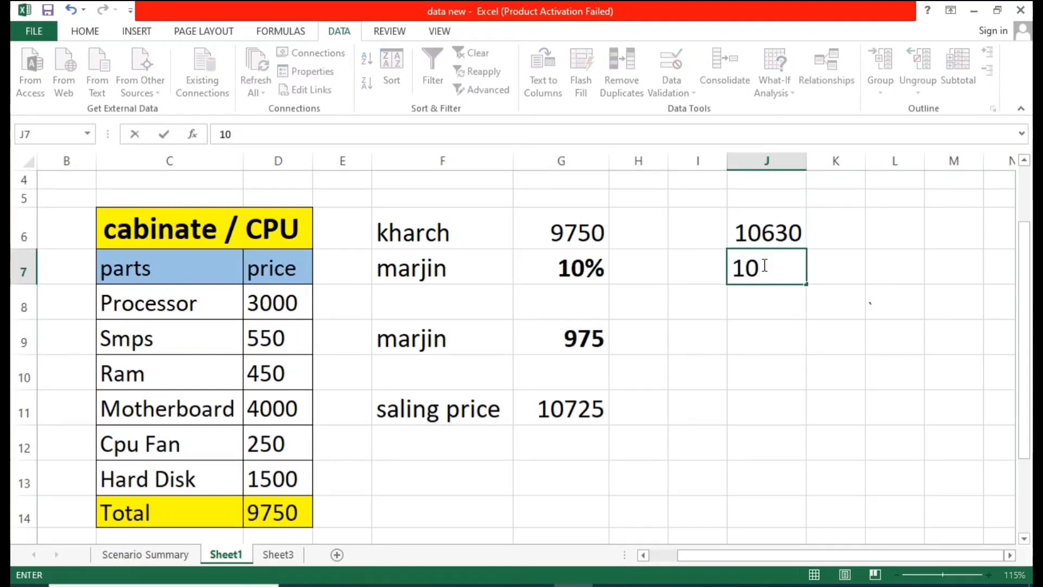
pyautogui.write('%')
pyautogui.click(752, 330)
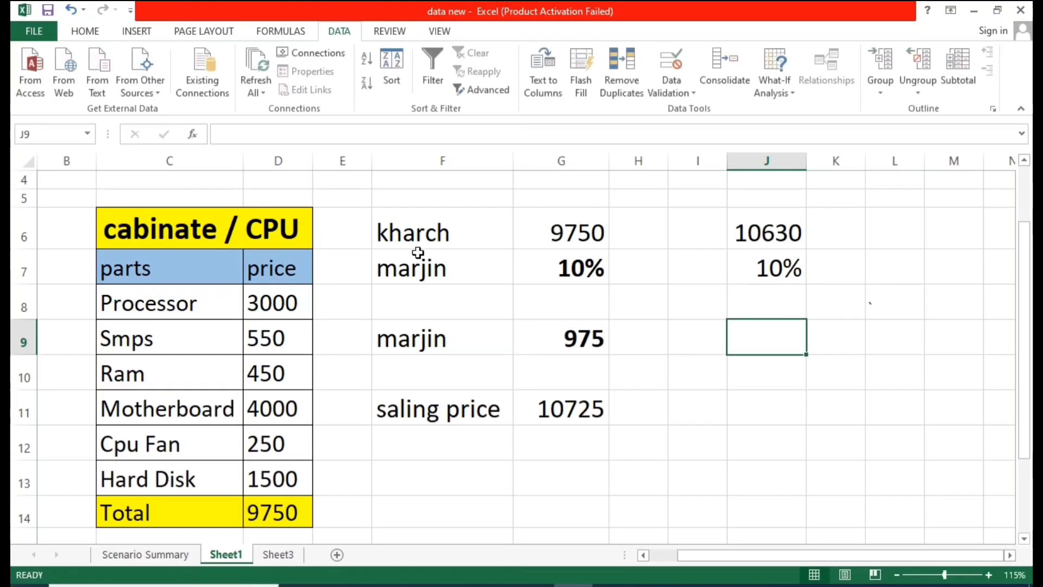
# Step: Enter a formula in J9 that multiplies the maximum price total in J6 by the margin in J7
pyautogui.click(431, 227)
pyautogui.click(748, 230)
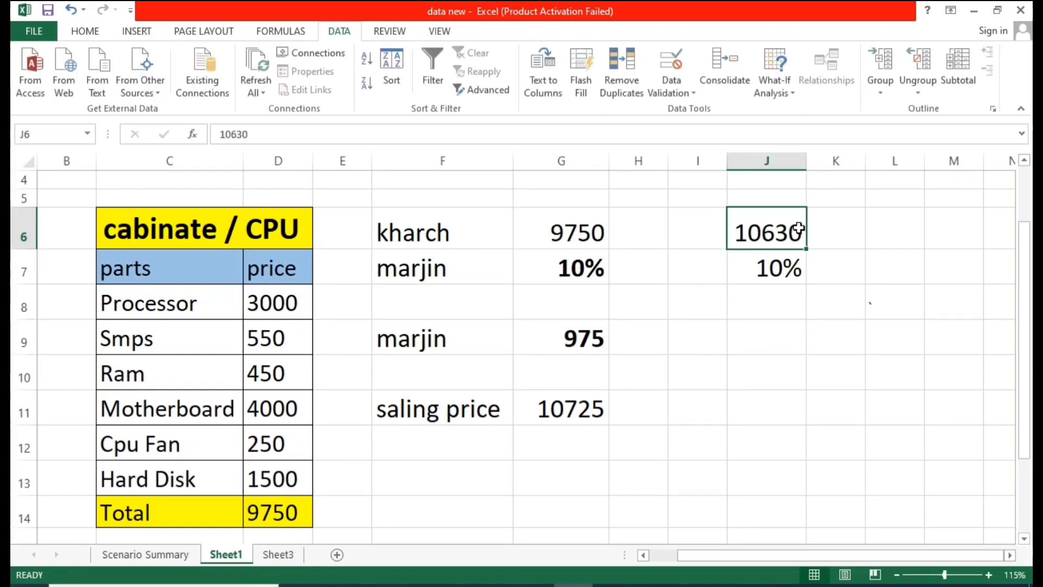
pyautogui.click(388, 267)
pyautogui.click(763, 268)
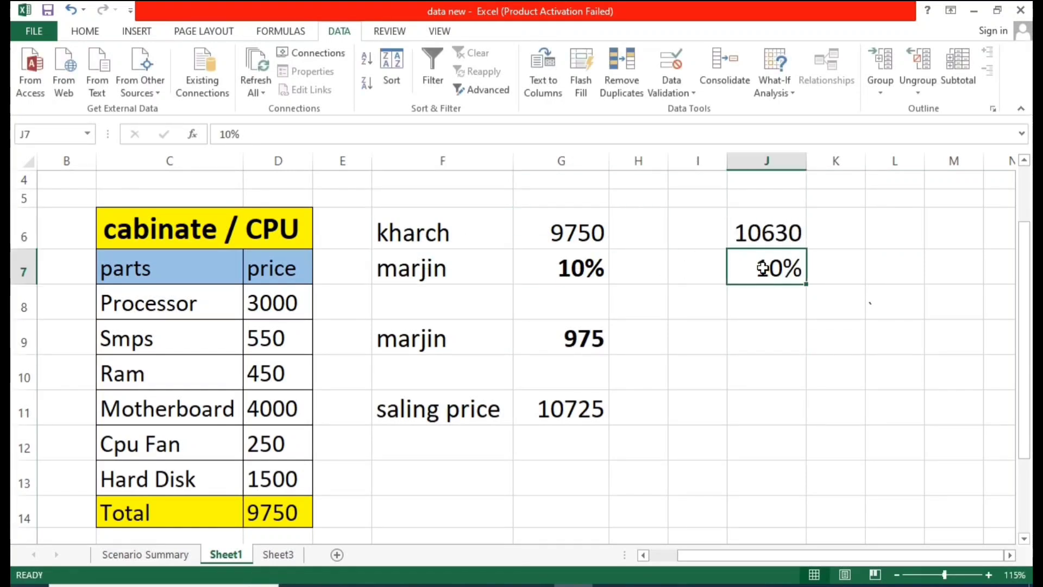
pyautogui.click(753, 336)
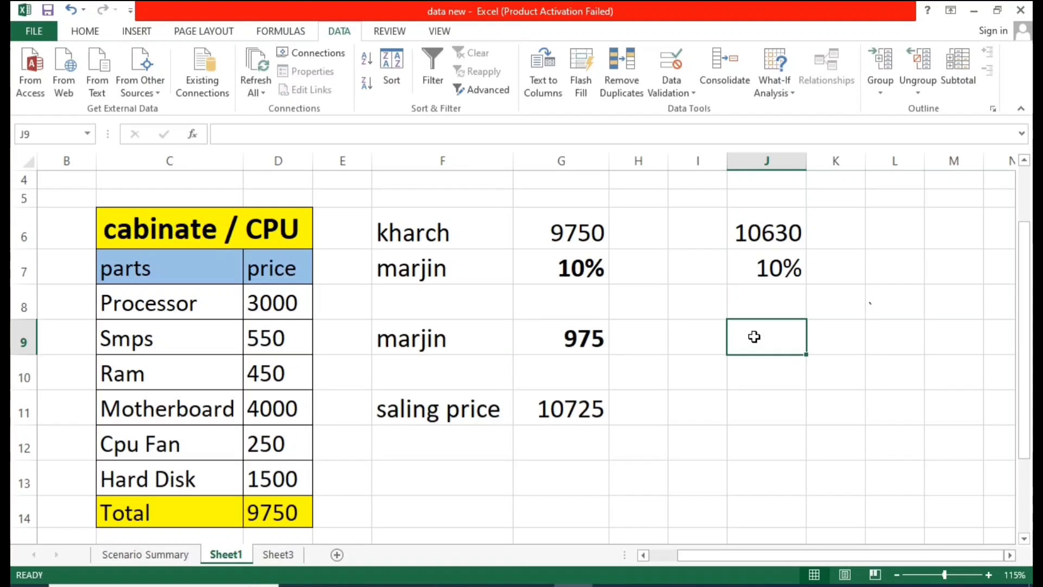
pyautogui.click(738, 405)
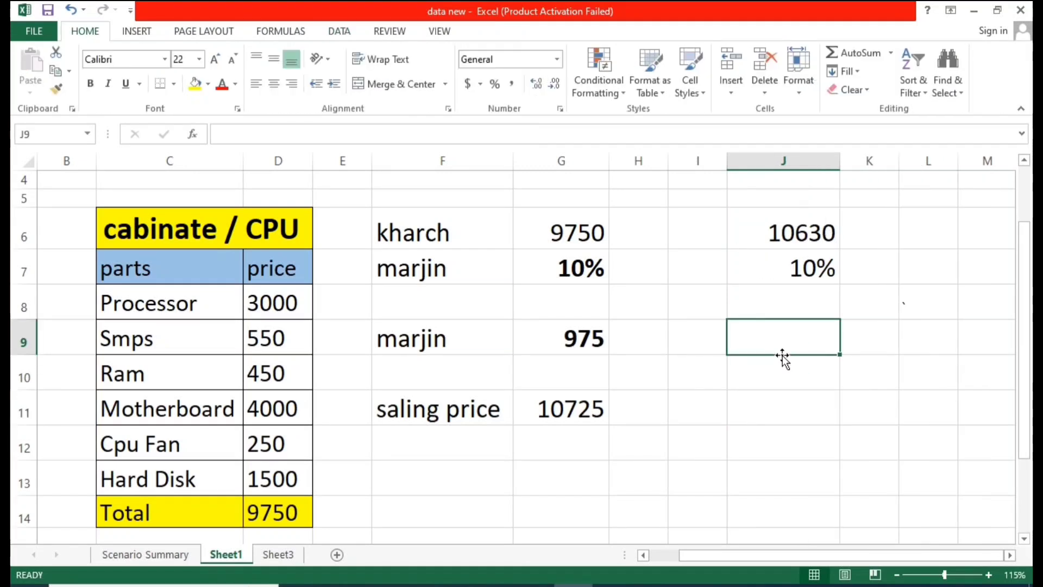
pyautogui.write('=')
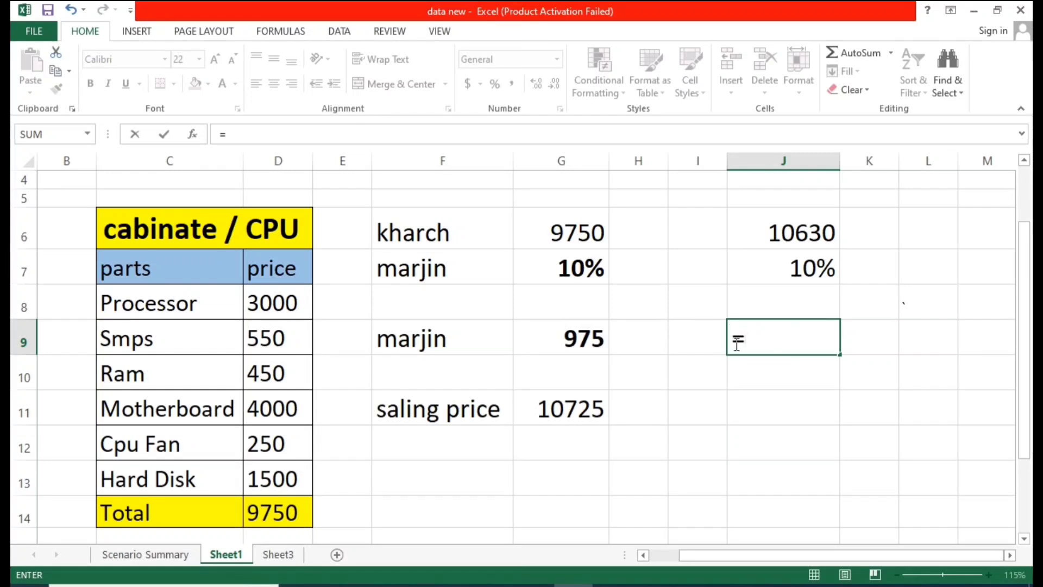
pyautogui.click(809, 244)
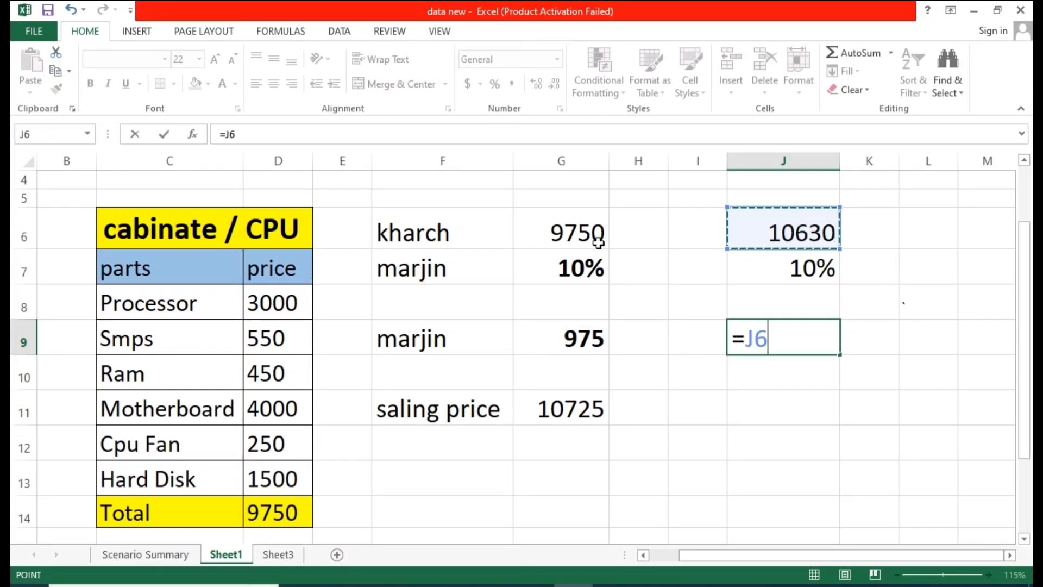
pyautogui.write('*')
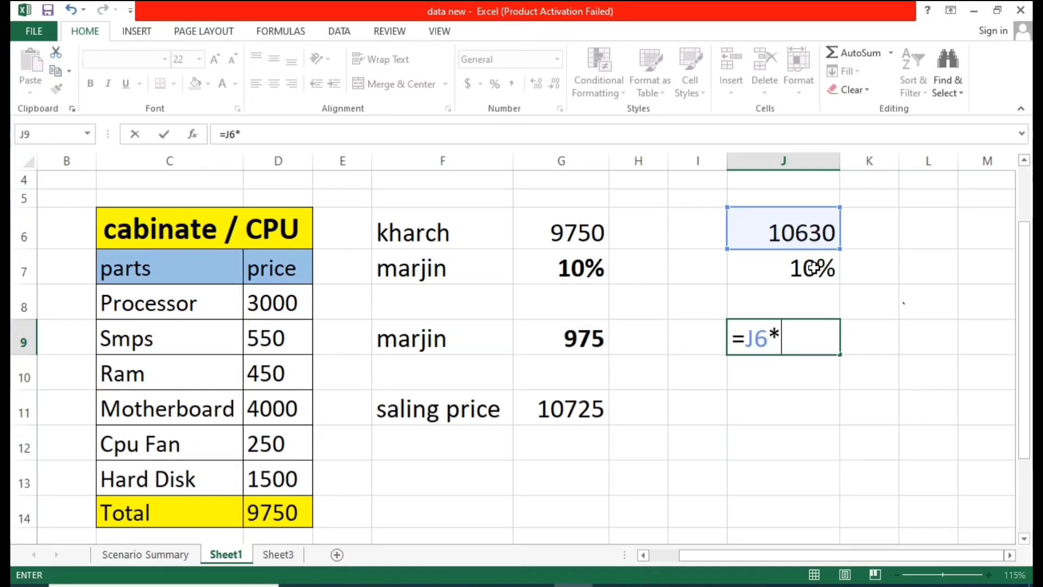
pyautogui.click(767, 280)
pyautogui.press('Return')
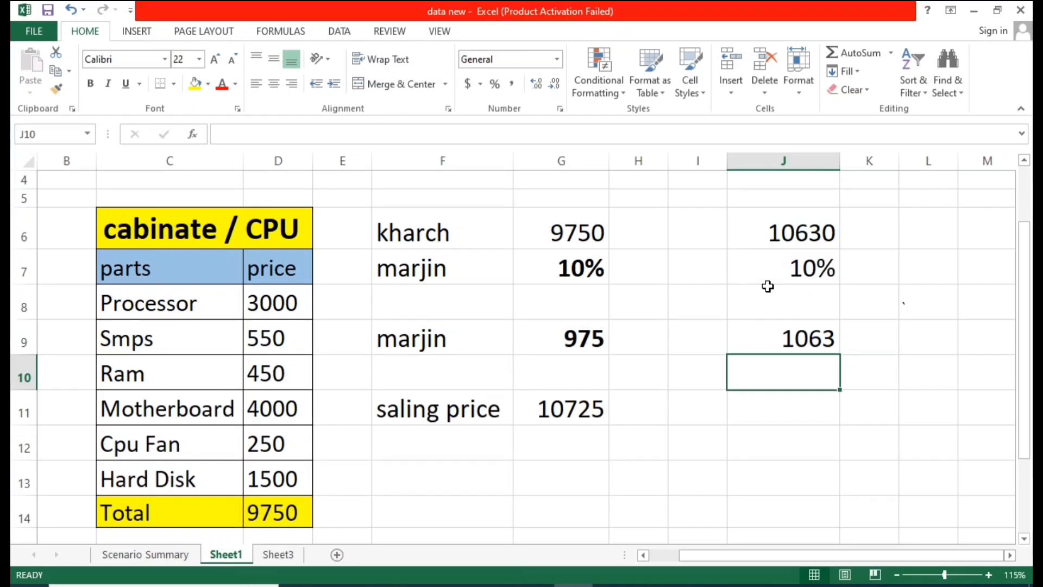
# Step: Compare the margin formula in J9 with the one in G9
pyautogui.click(783, 339)
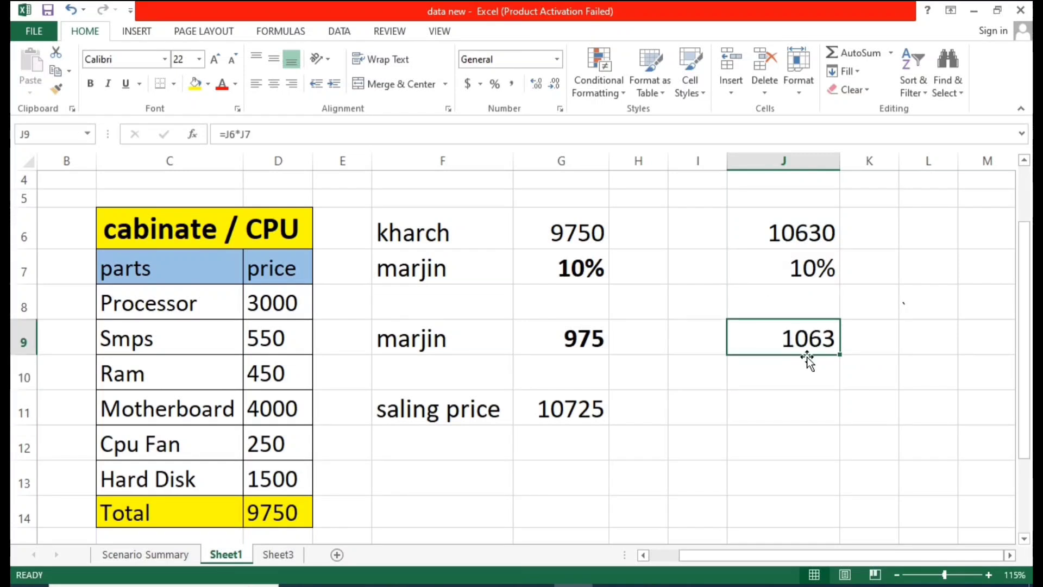
pyautogui.press('Return')
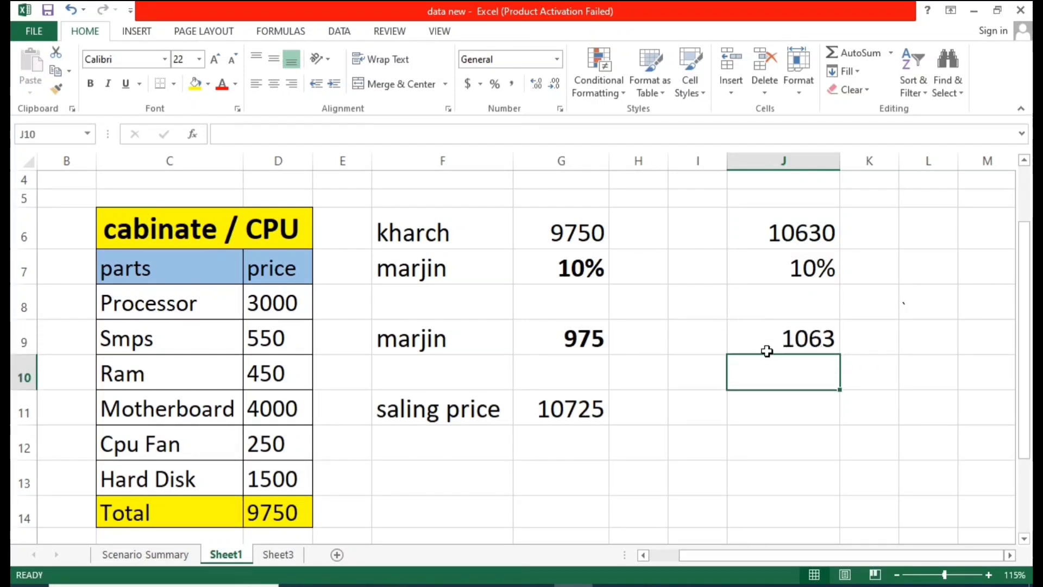
pyautogui.click(582, 341)
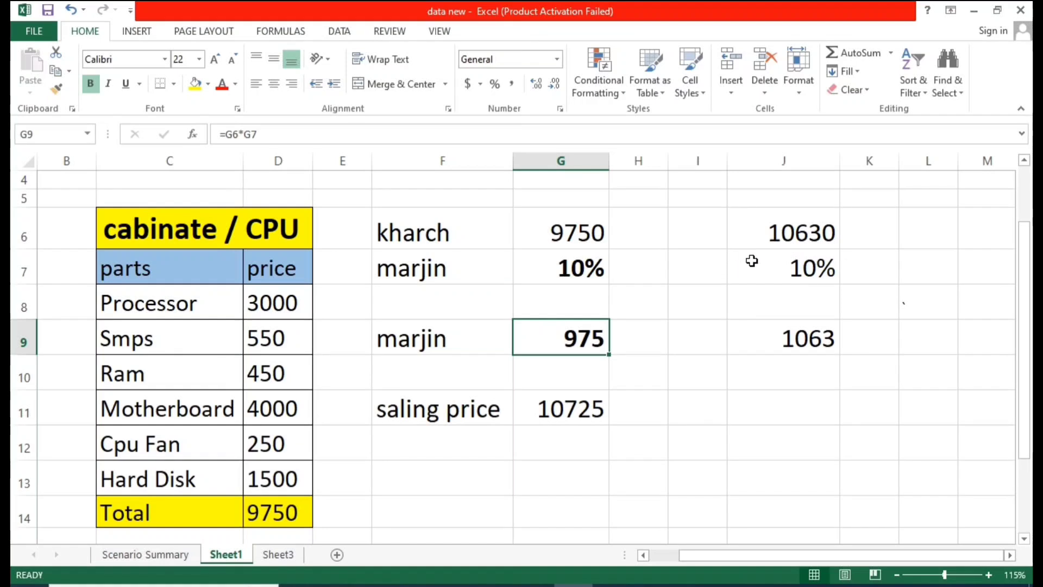
pyautogui.click(751, 261)
pyautogui.click(804, 345)
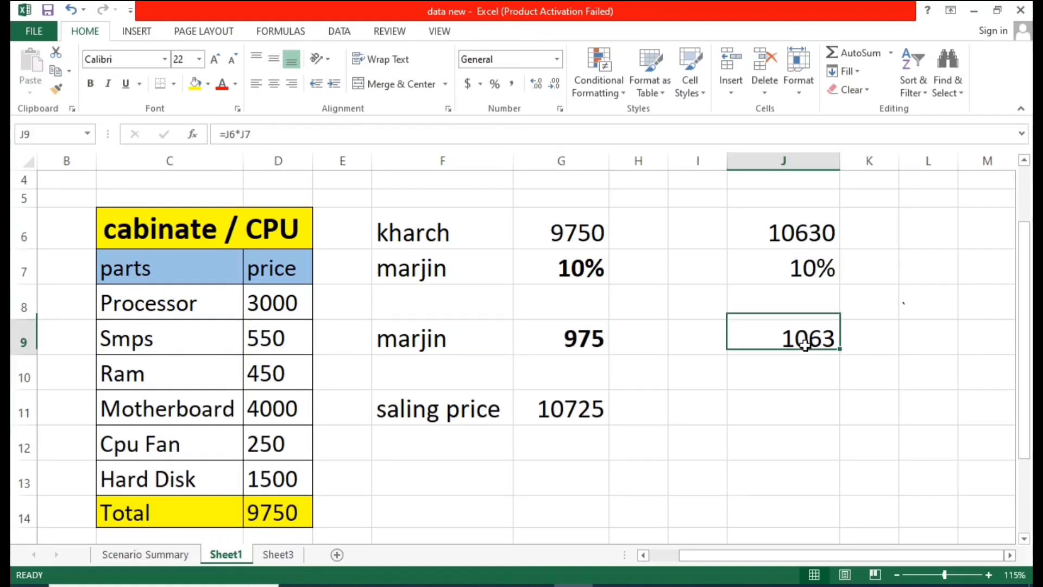
pyautogui.click(770, 374)
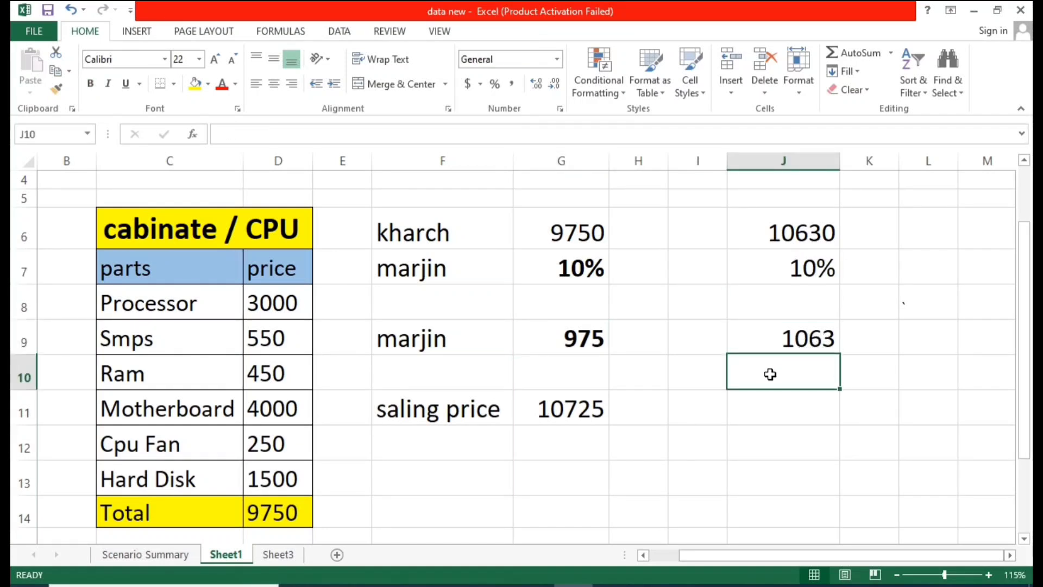
pyautogui.click(789, 333)
pyautogui.click(749, 412)
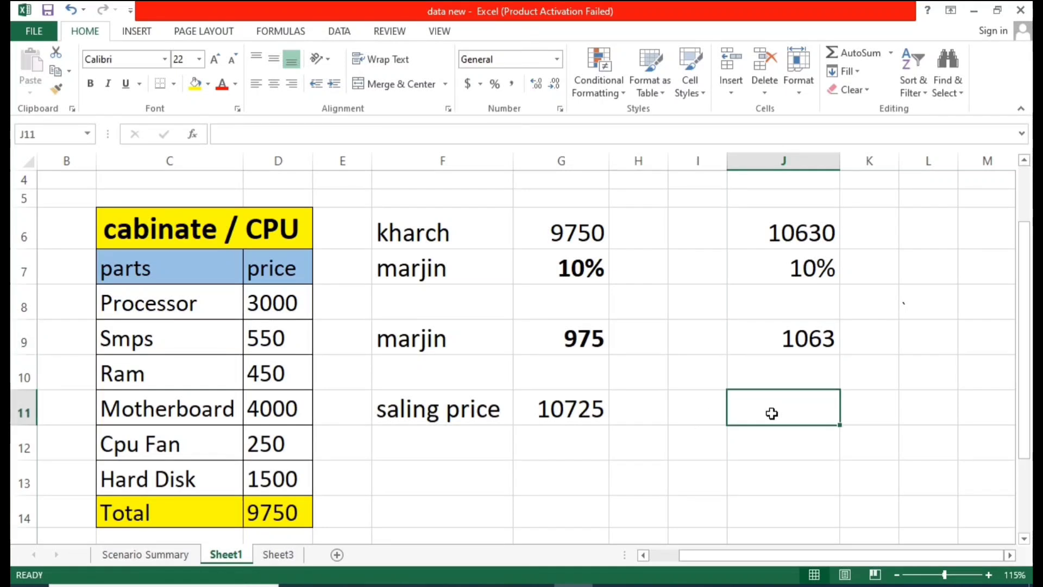
# Step: Enter a selling price formula in J11 that adds J6 and J9
pyautogui.write('=')
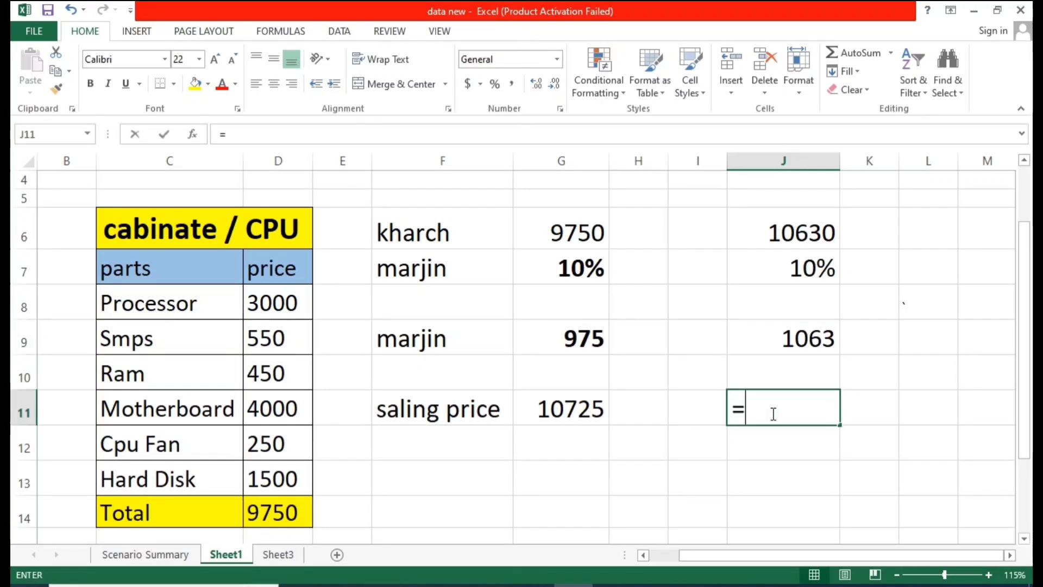
pyautogui.click(779, 219)
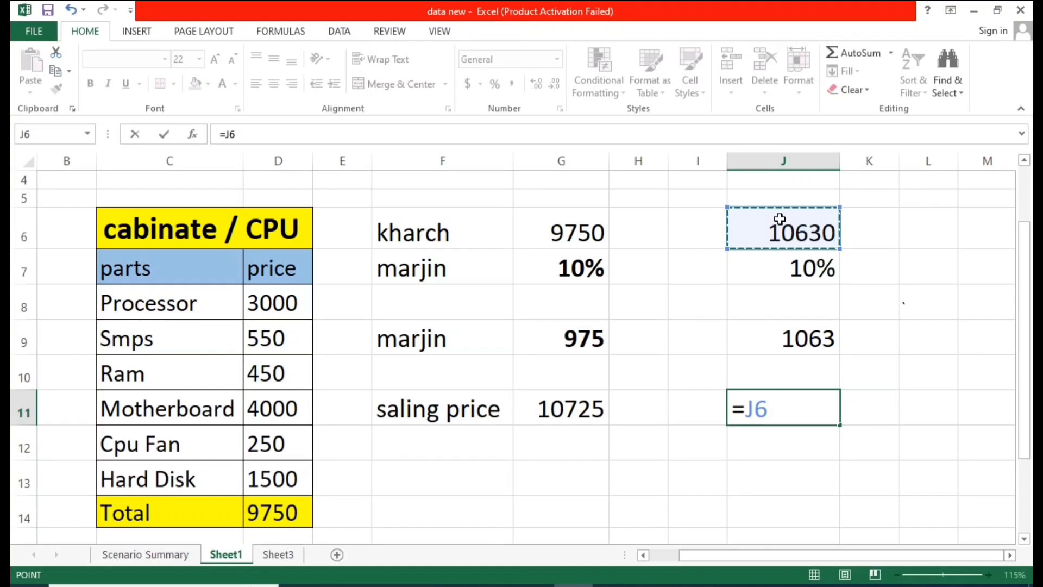
pyautogui.write('+')
pyautogui.click(788, 336)
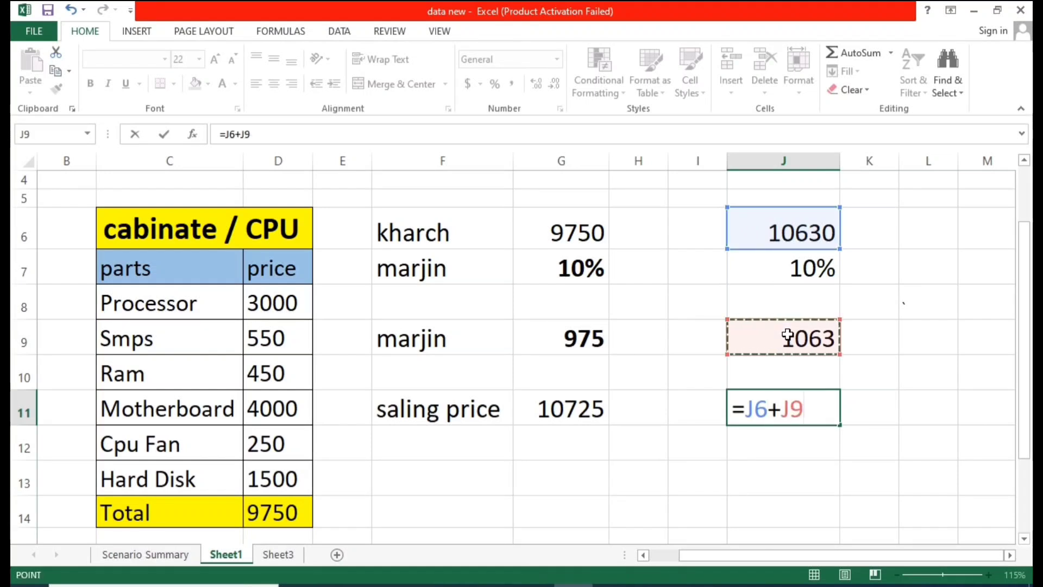
pyautogui.press('Return')
pyautogui.click(795, 403)
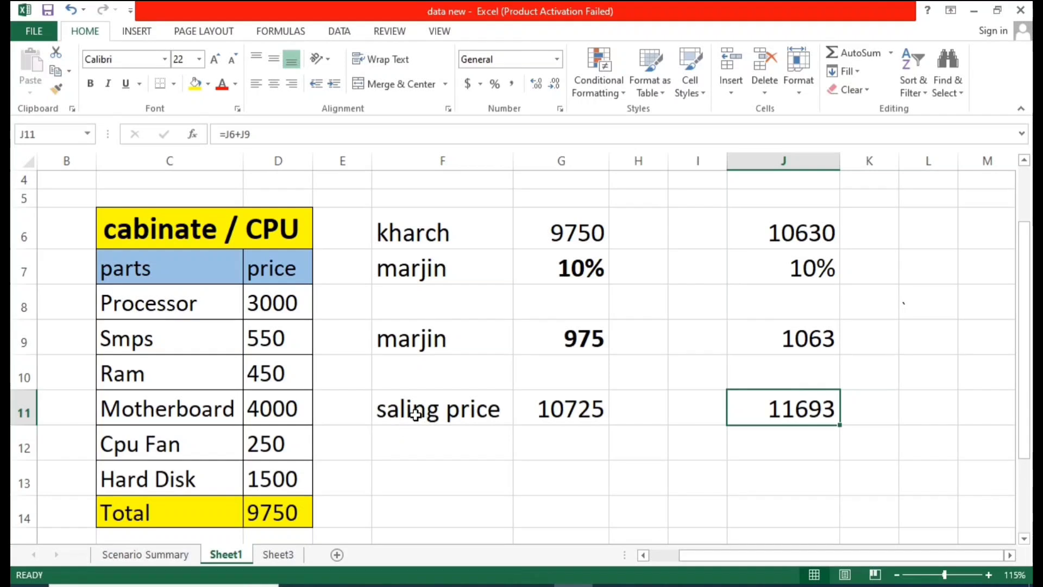
# Step: Review the new selling price in J11 against the original selling price and the parts table
pyautogui.click(418, 415)
pyautogui.click(798, 412)
pyautogui.click(624, 454)
pyautogui.scroll(-1, 585, 448)
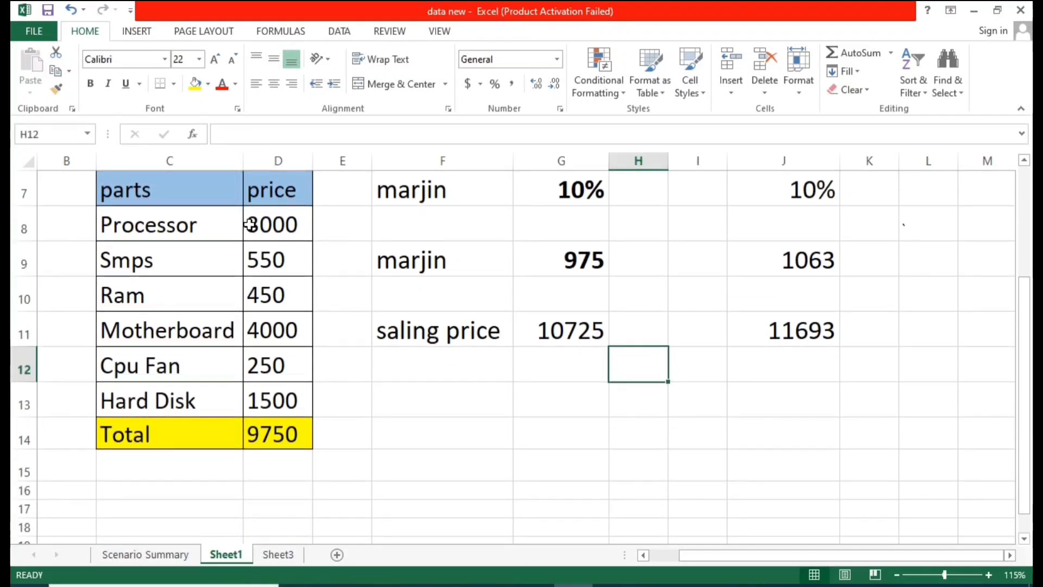
pyautogui.moveTo(249, 226); pyautogui.dragTo(246, 373)
pyautogui.click(559, 435)
pyautogui.click(810, 334)
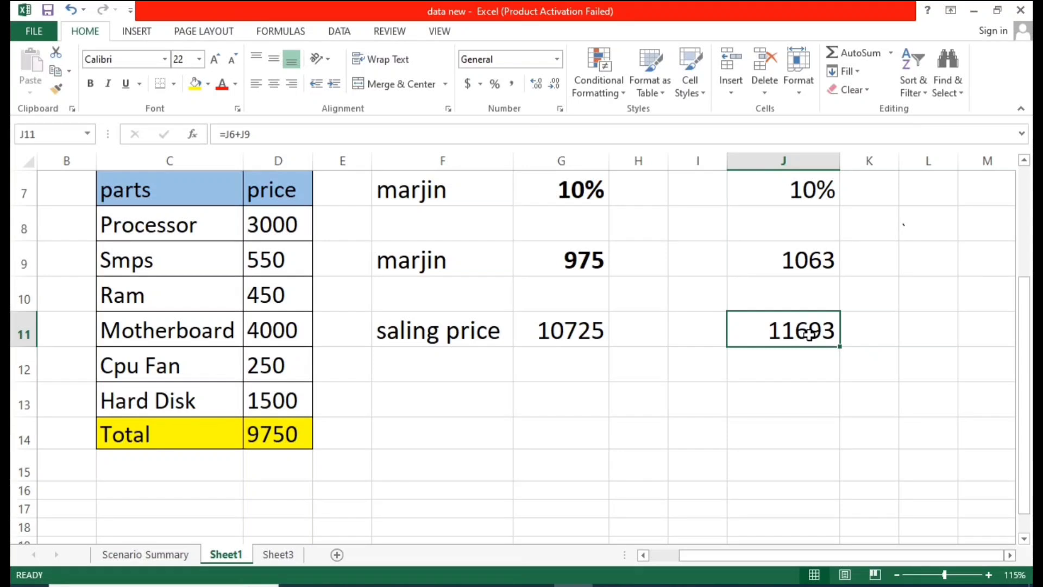
pyautogui.click(787, 377)
pyautogui.click(804, 338)
pyautogui.click(505, 396)
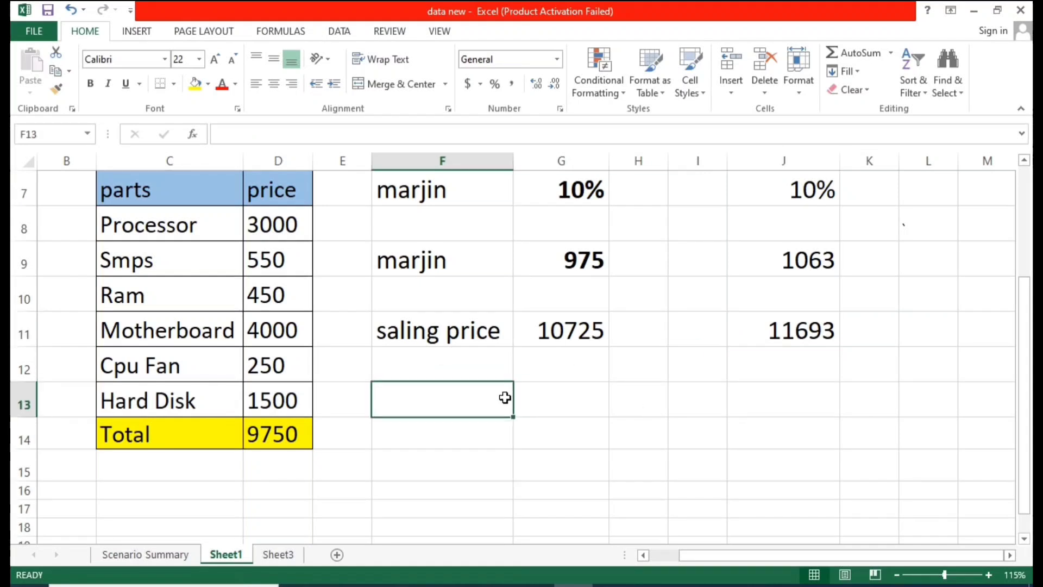
pyautogui.click(796, 334)
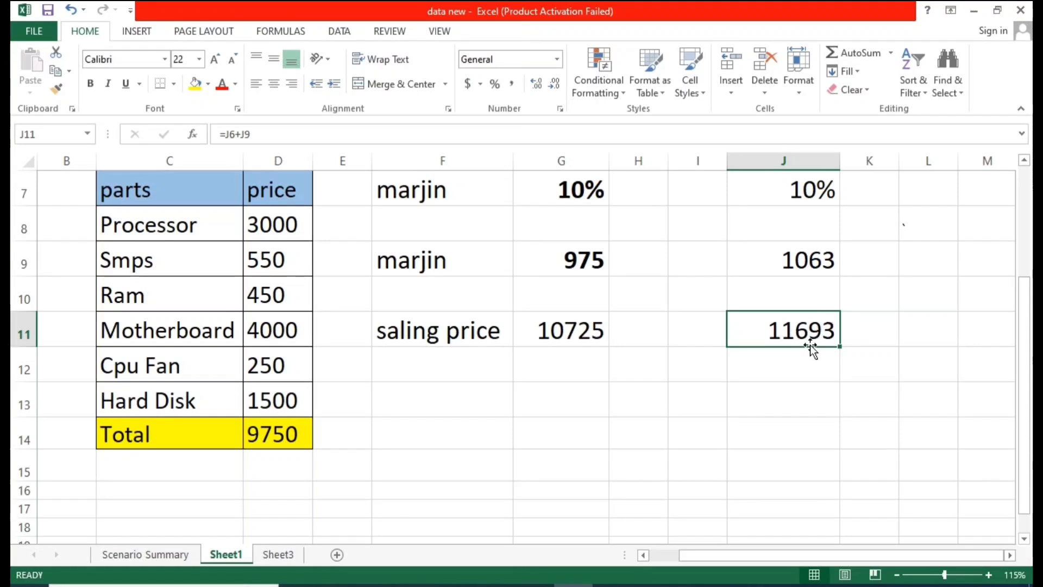
pyautogui.click(775, 368)
pyautogui.click(799, 341)
pyautogui.scroll(2, 721, 353)
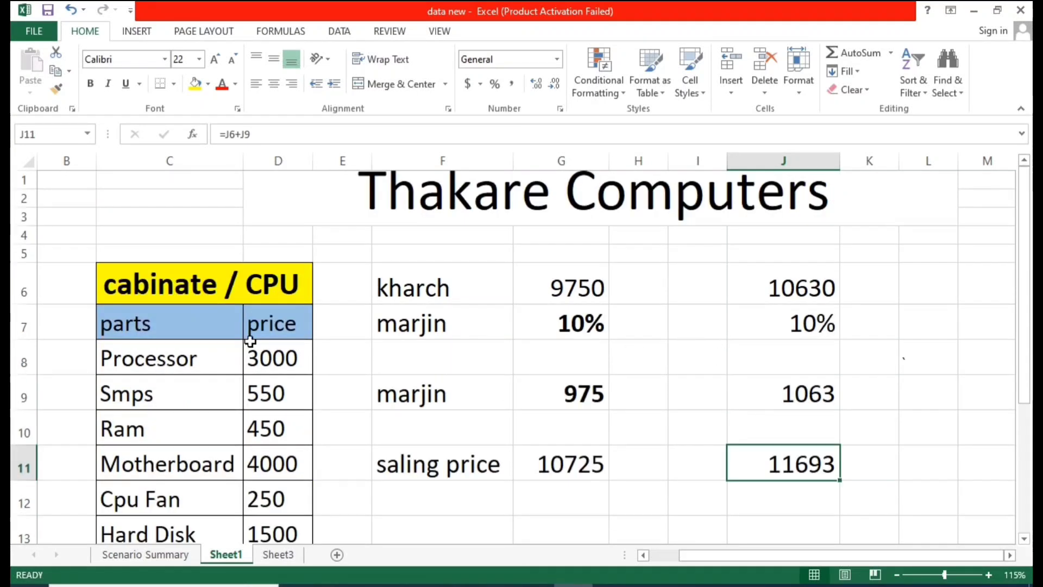
pyautogui.scroll(-1, 278, 358)
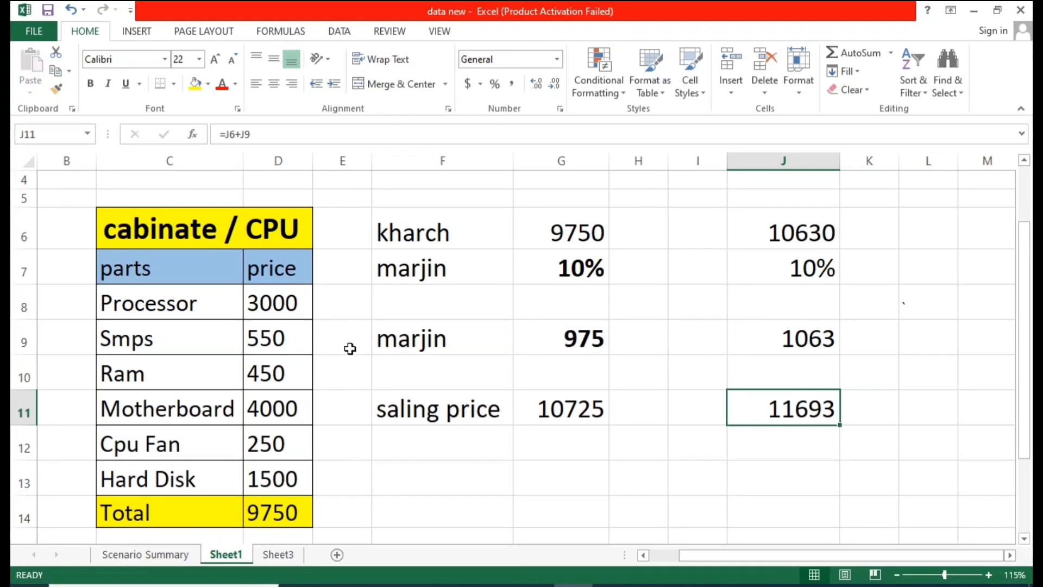
# Step: Examine the parts price values and the Total formula in the CPU table
pyautogui.click(263, 298)
pyautogui.moveTo(267, 356); pyautogui.dragTo(270, 408)
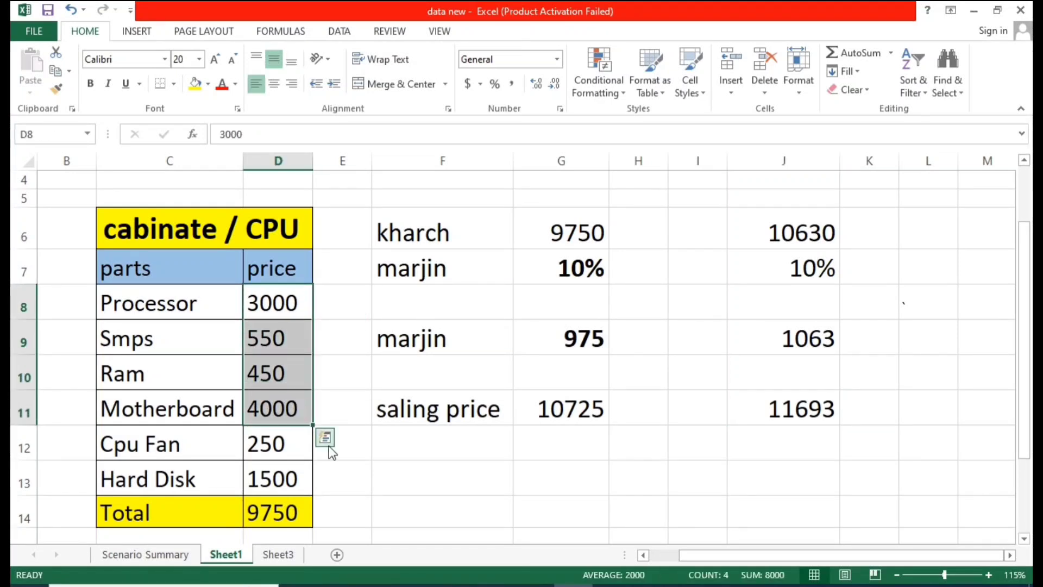
pyautogui.click(328, 441)
pyautogui.scroll(-2, 286, 435)
pyautogui.scroll(-1, 285, 435)
pyautogui.moveTo(228, 233); pyautogui.dragTo(253, 376)
pyautogui.click(296, 441)
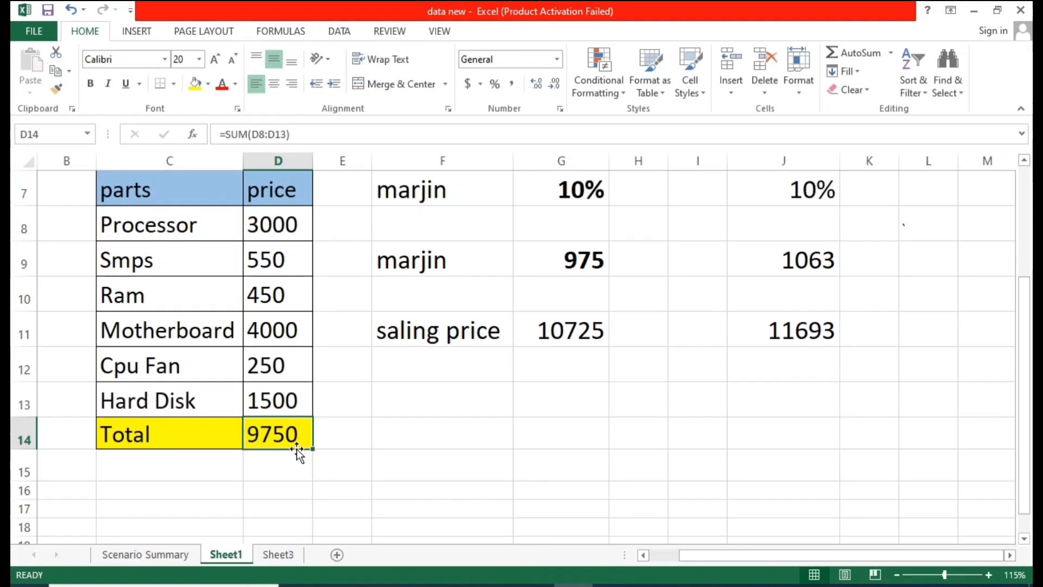
# Step: Compare the selling price formulas in G11 and J11
pyautogui.click(811, 340)
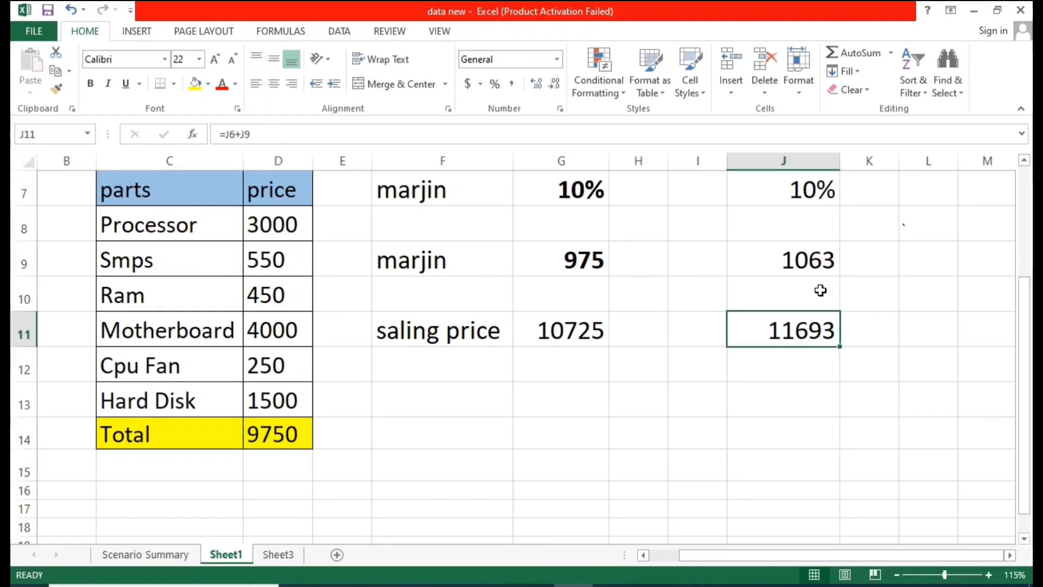
pyautogui.press('Left')
pyautogui.press('Left')
pyautogui.press('Left')
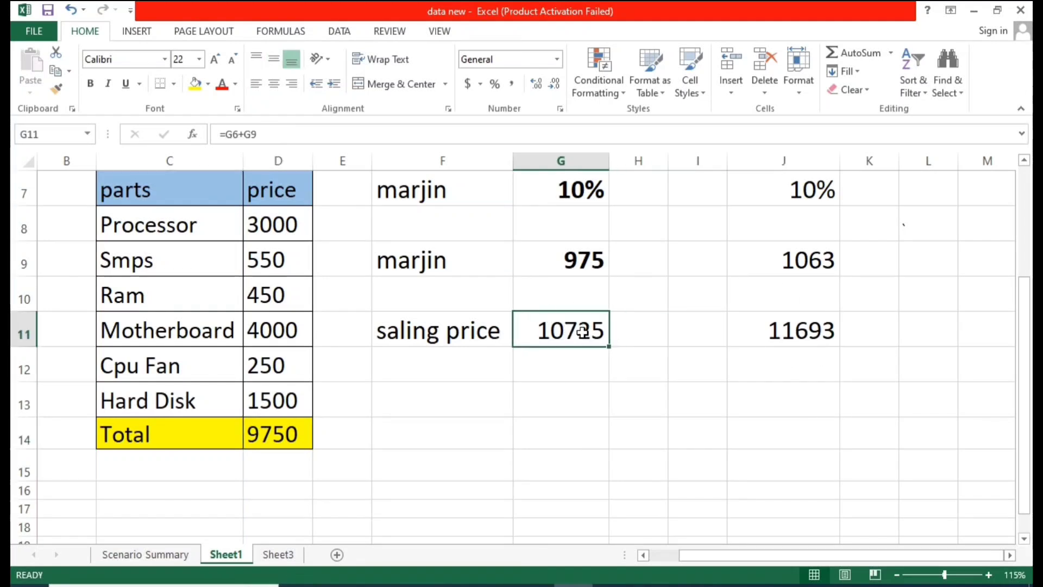
pyautogui.click(788, 331)
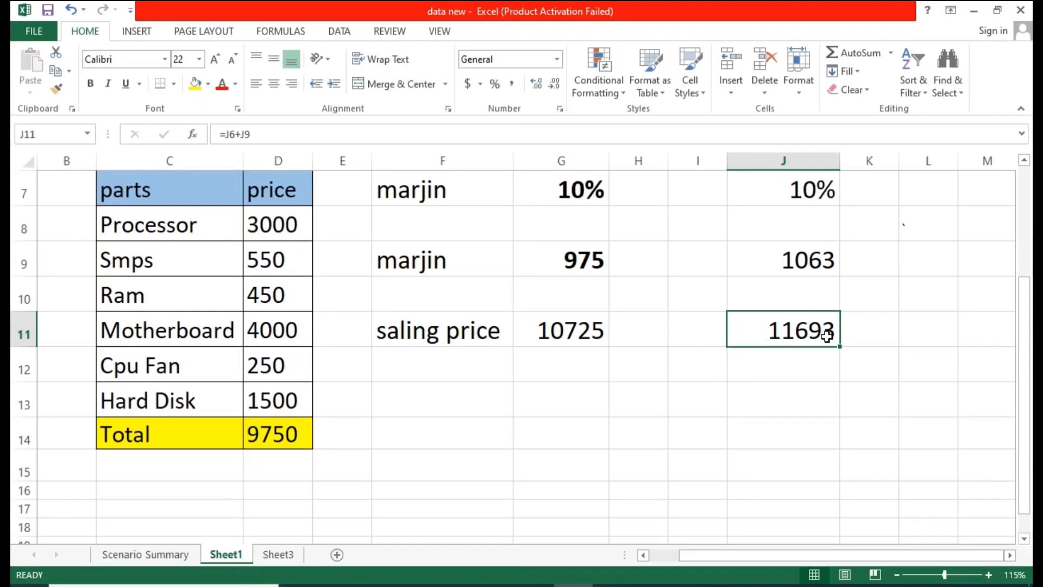
pyautogui.click(794, 358)
pyautogui.click(582, 341)
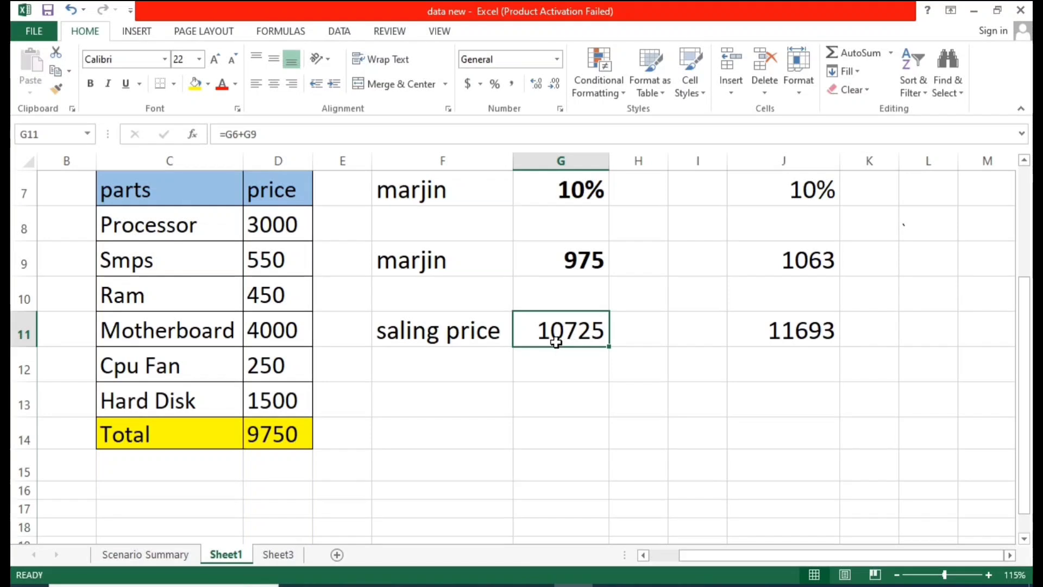
pyautogui.click(841, 329)
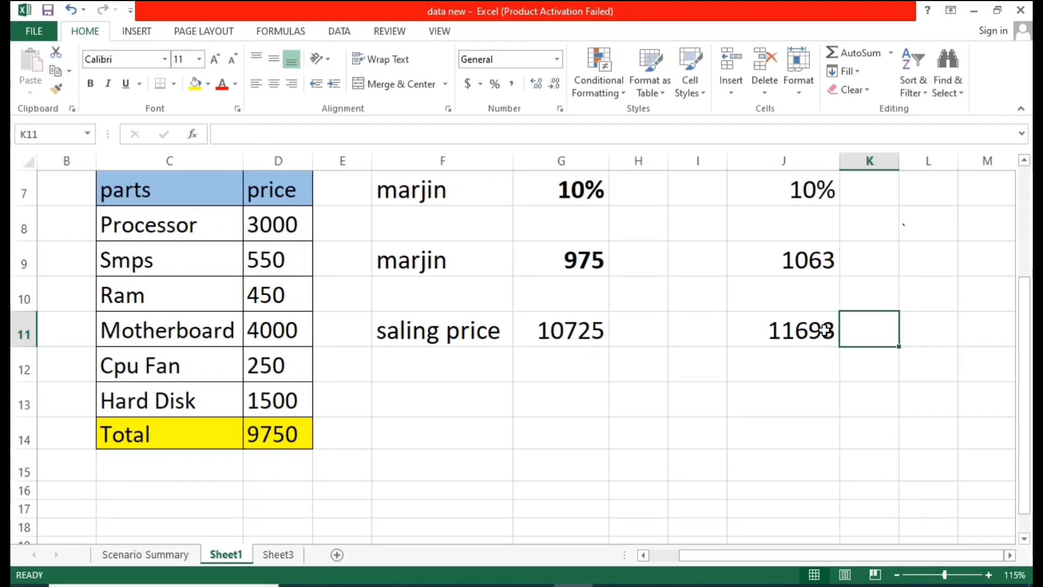
pyautogui.click(826, 329)
pyautogui.scroll(2, 488, 366)
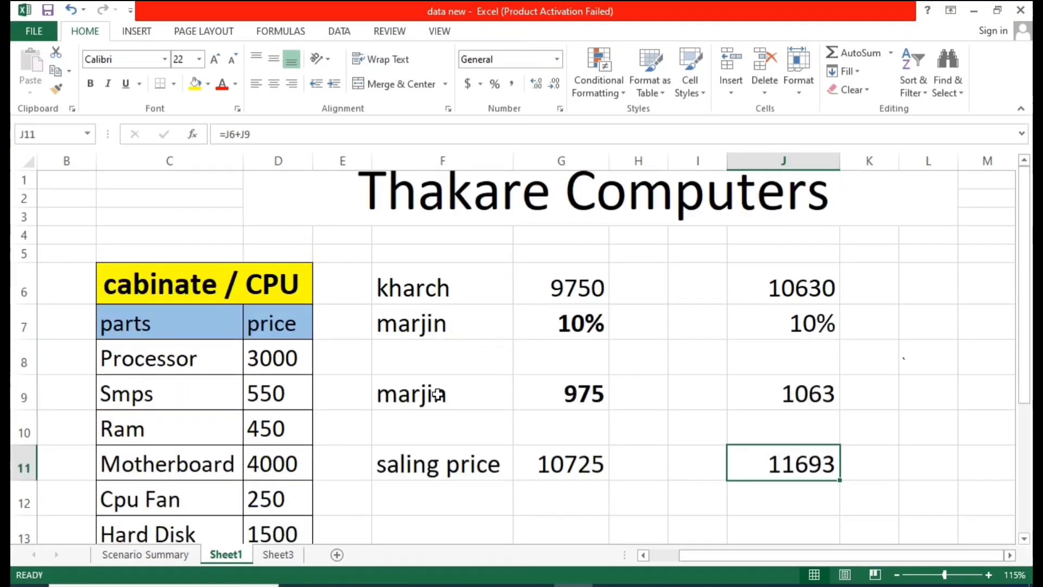
# Step: Review the Scenario Summary report's result cells, then check Sheet3 and return to Sheet1
pyautogui.click(114, 555)
pyautogui.scroll(-1, 521, 494)
pyautogui.click(540, 444)
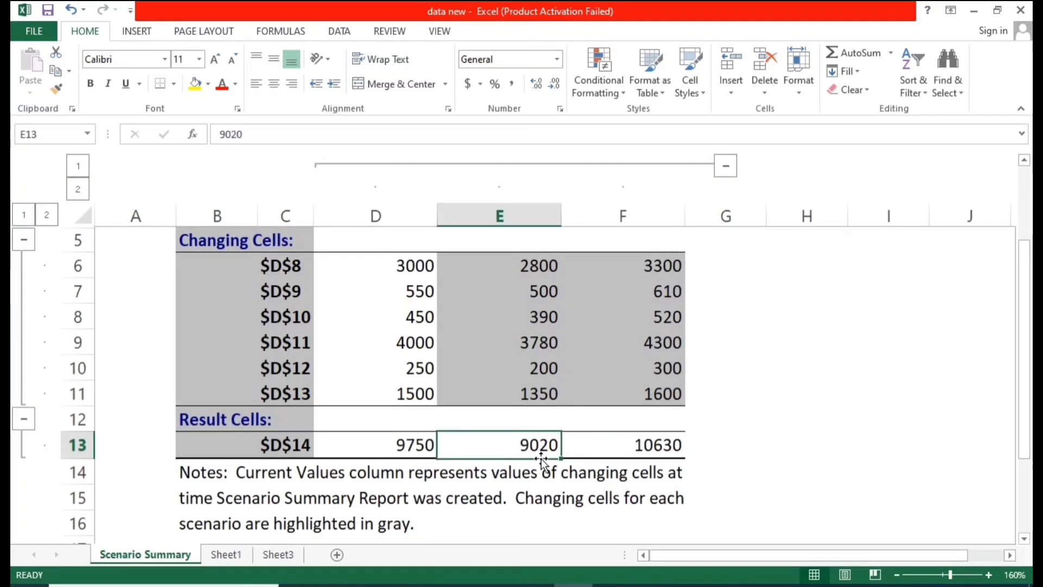
pyautogui.click(278, 554)
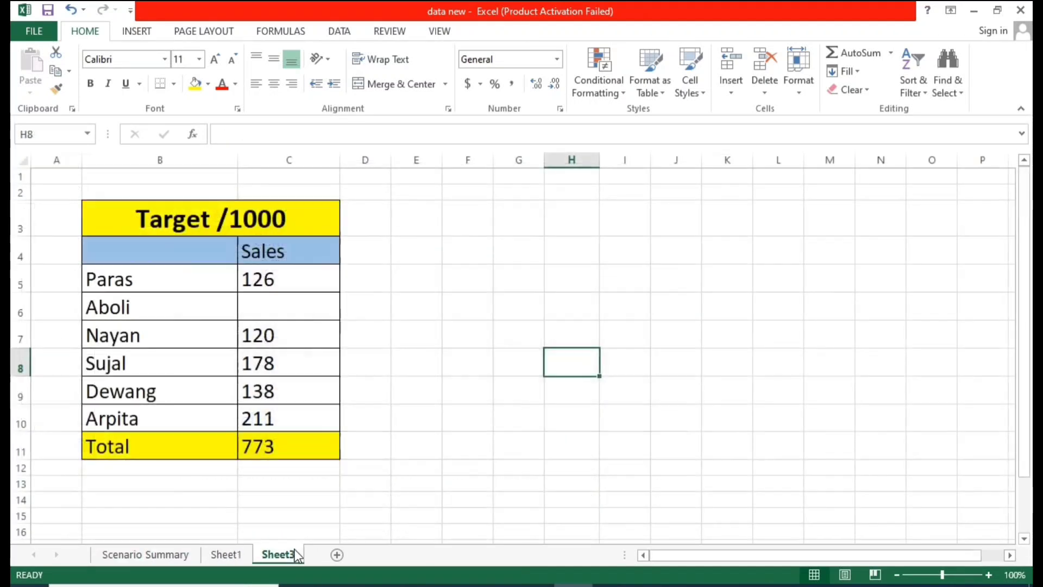
pyautogui.click(225, 554)
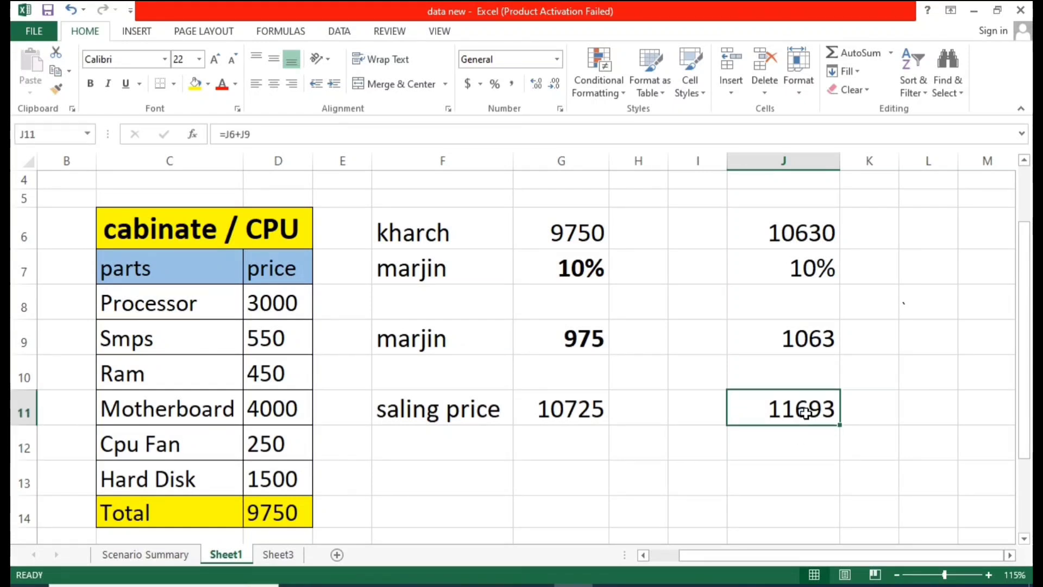
# Step: Examine the What-If Analysis options and the new cost, margin and selling price cells J6 to J11 on Sheet1
pyautogui.scroll(1, 805, 412)
pyautogui.click(658, 249)
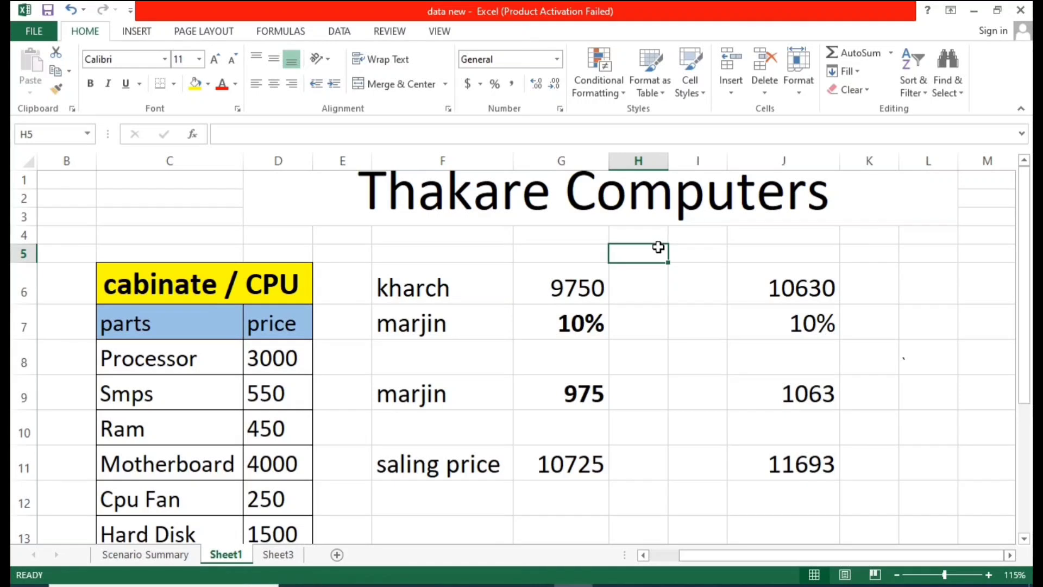
pyautogui.click(703, 331)
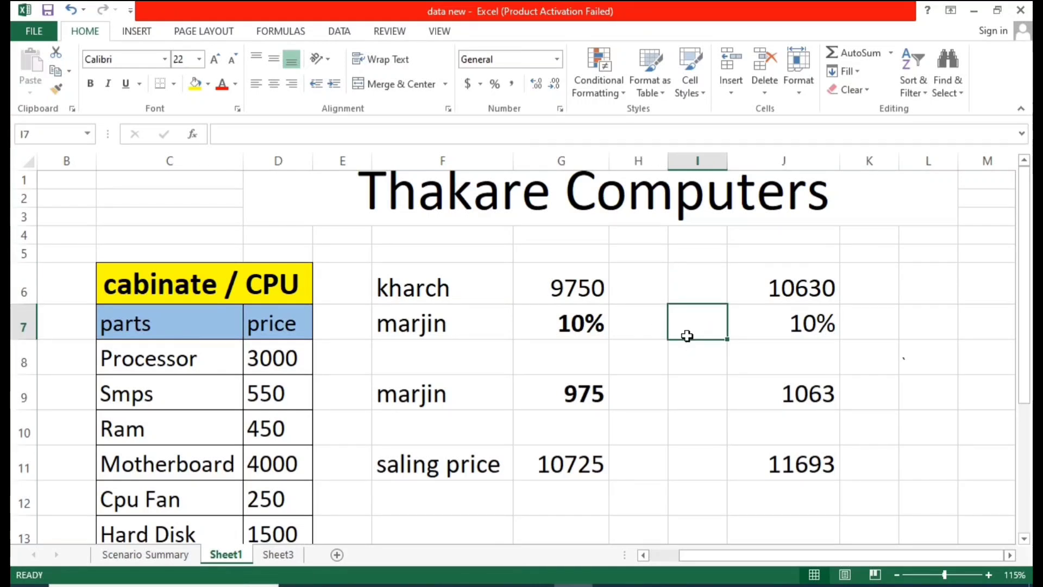
pyautogui.click(338, 31)
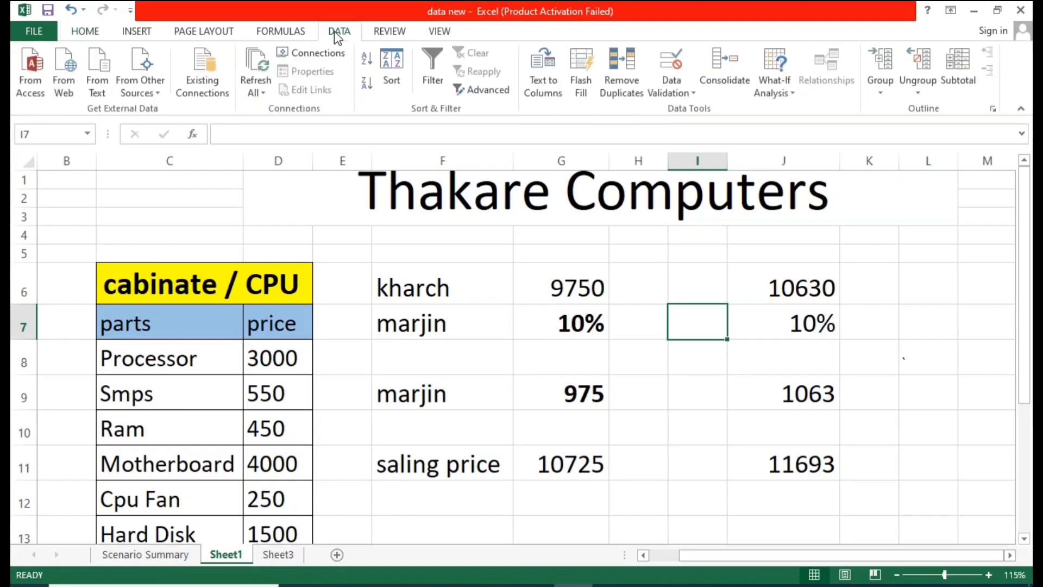
pyautogui.click(790, 76)
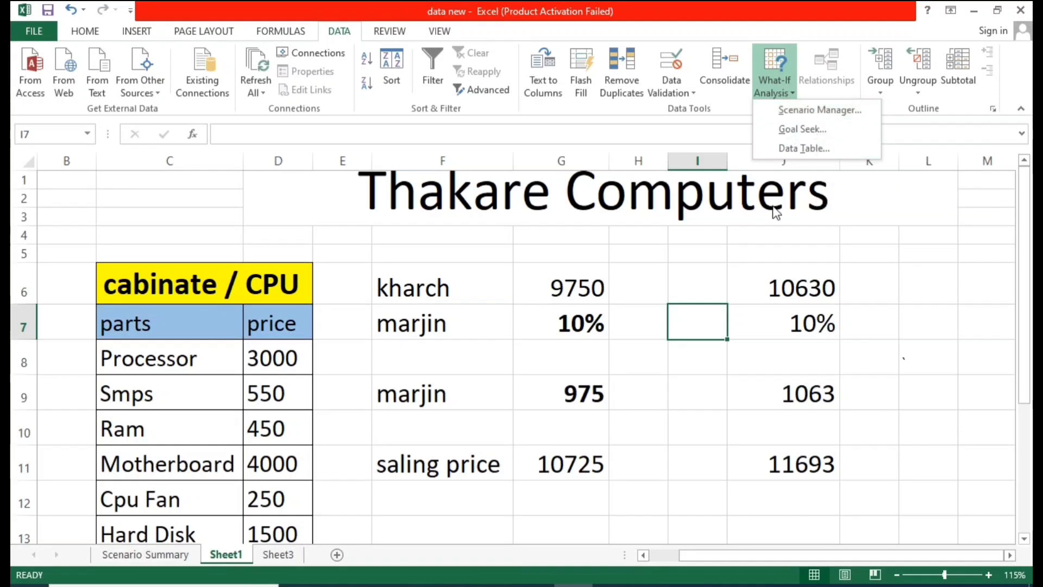
pyautogui.click(786, 261)
pyautogui.click(918, 324)
pyautogui.moveTo(802, 276); pyautogui.dragTo(800, 463)
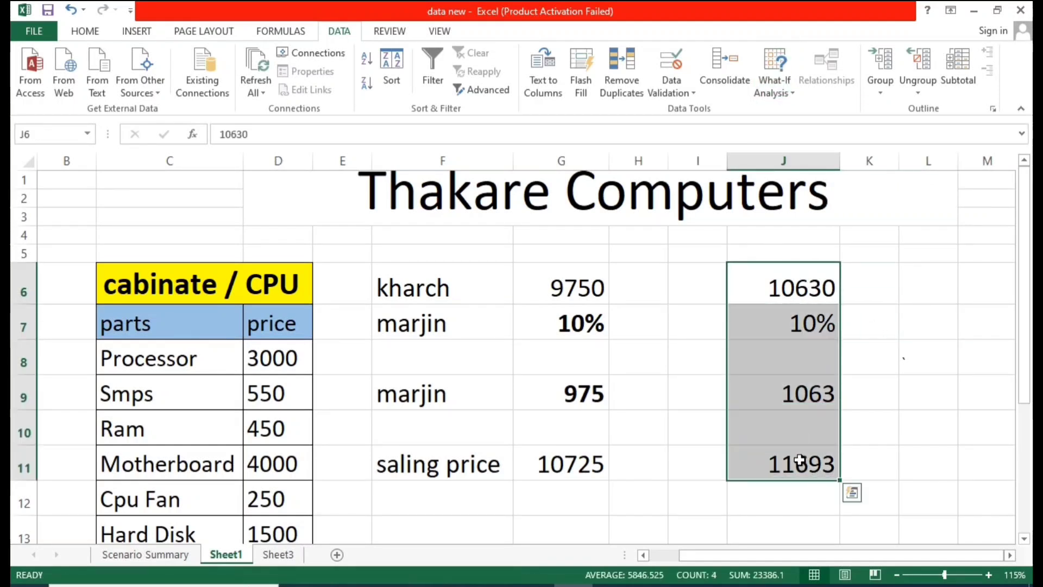
pyautogui.click(810, 380)
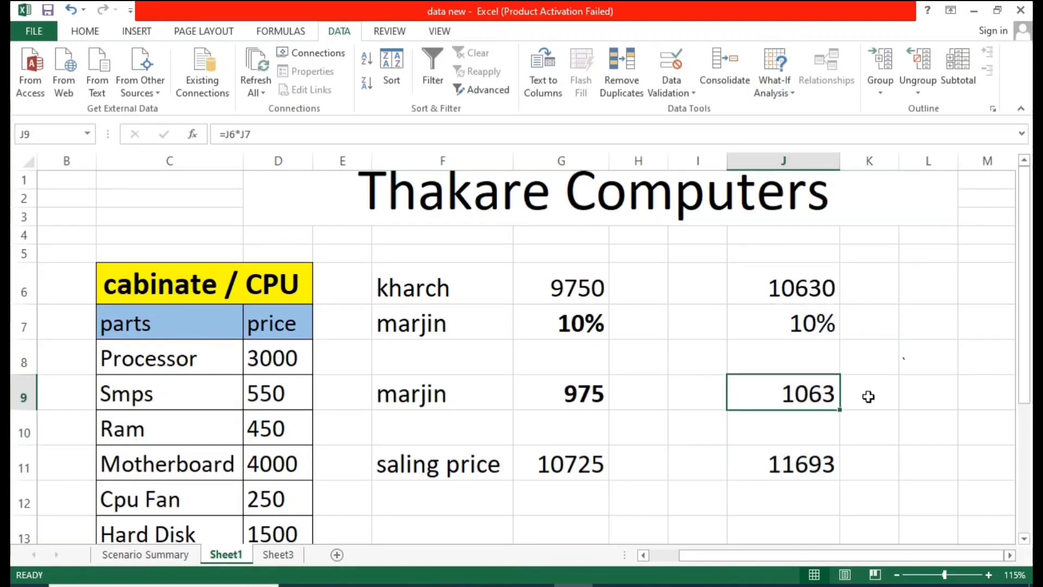
pyautogui.click(808, 456)
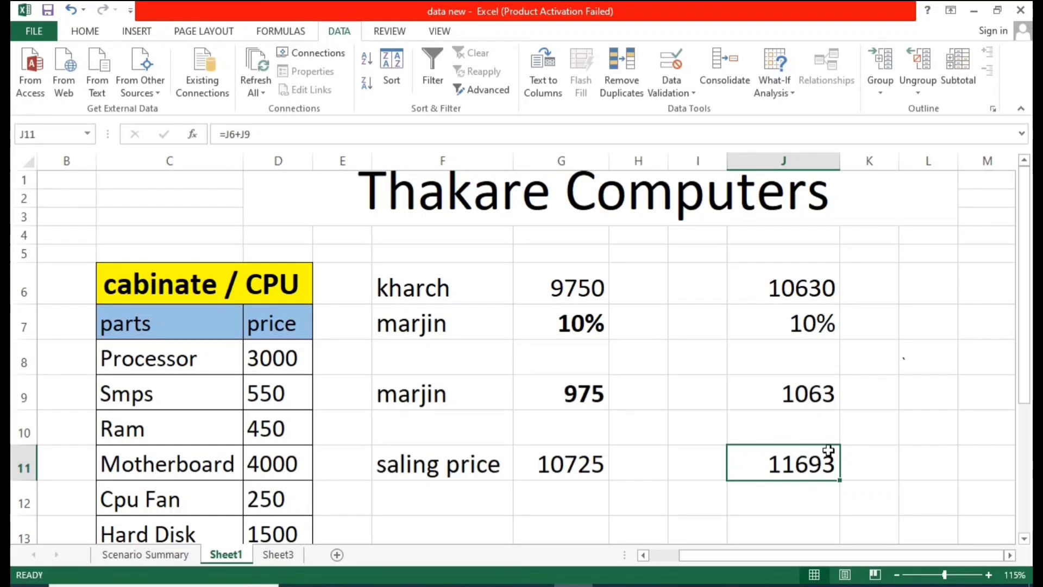
# Step: Review the changing cells J6 to J9 and result cell J11 alongside the Scenario Manager and Goal Seek commands
pyautogui.click(797, 307)
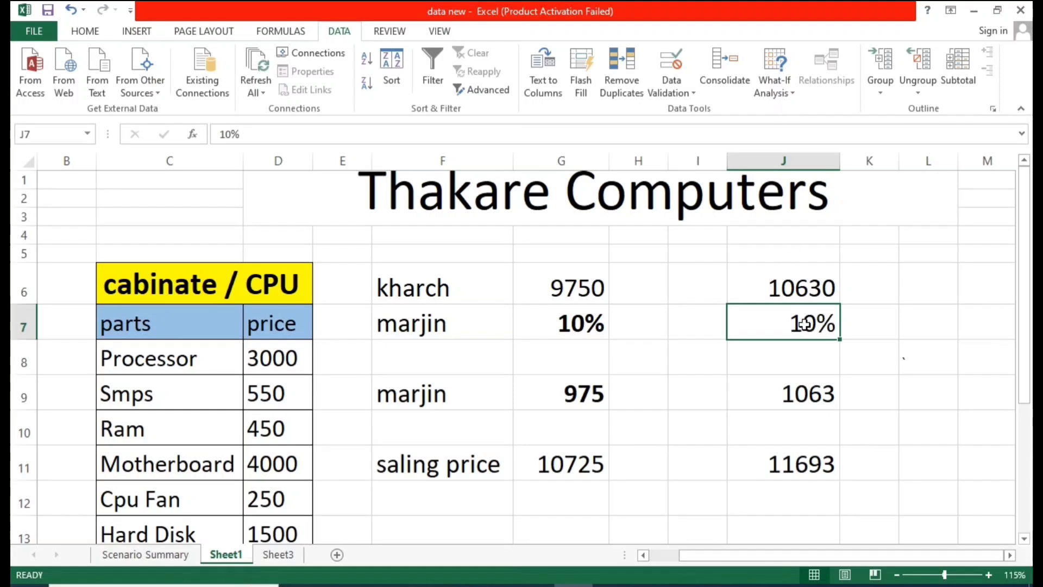
pyautogui.click(883, 372)
pyautogui.moveTo(815, 291); pyautogui.dragTo(812, 399)
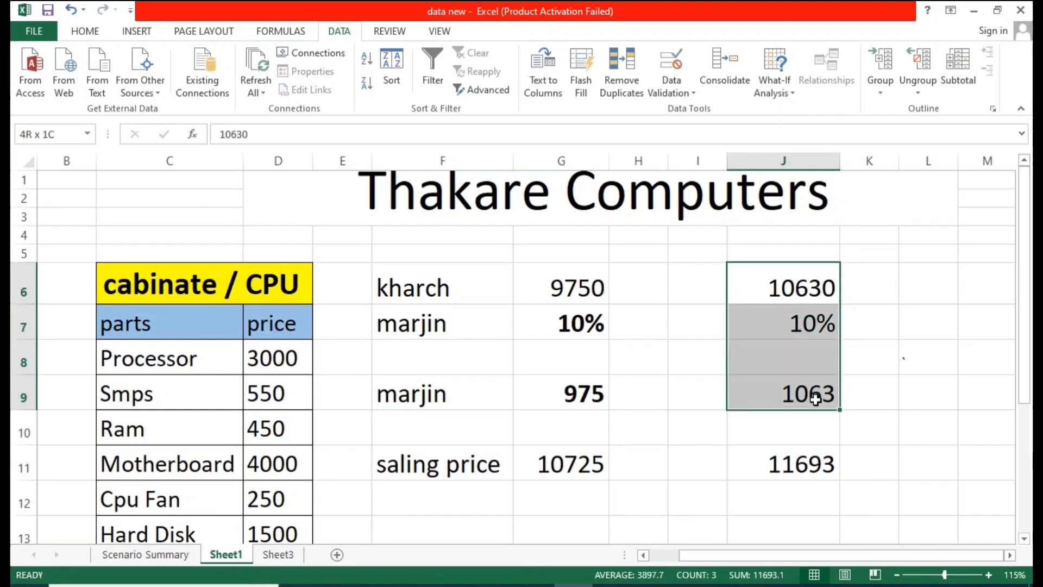
pyautogui.click(853, 361)
pyautogui.click(813, 458)
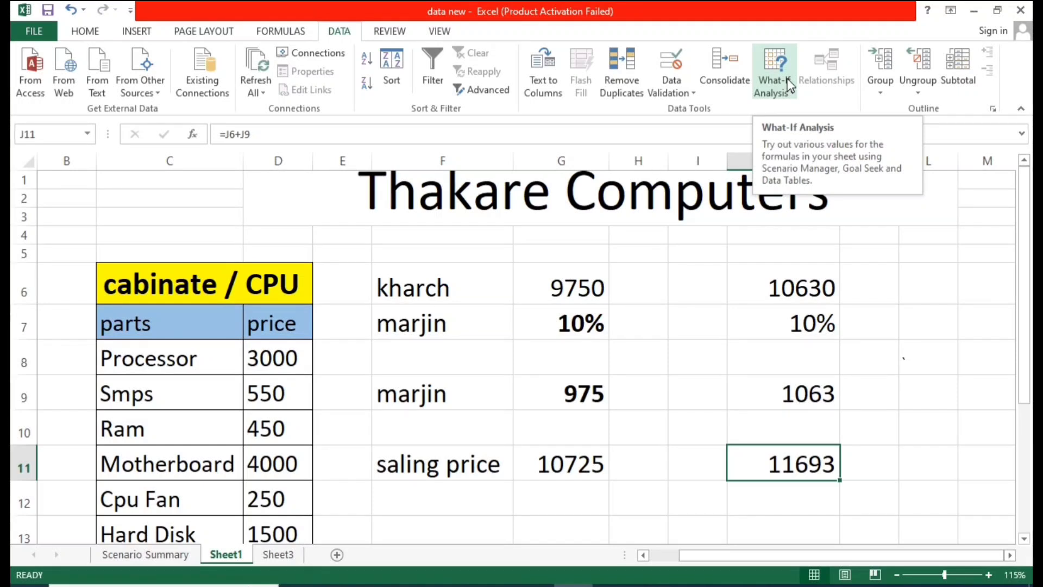
pyautogui.click(828, 287)
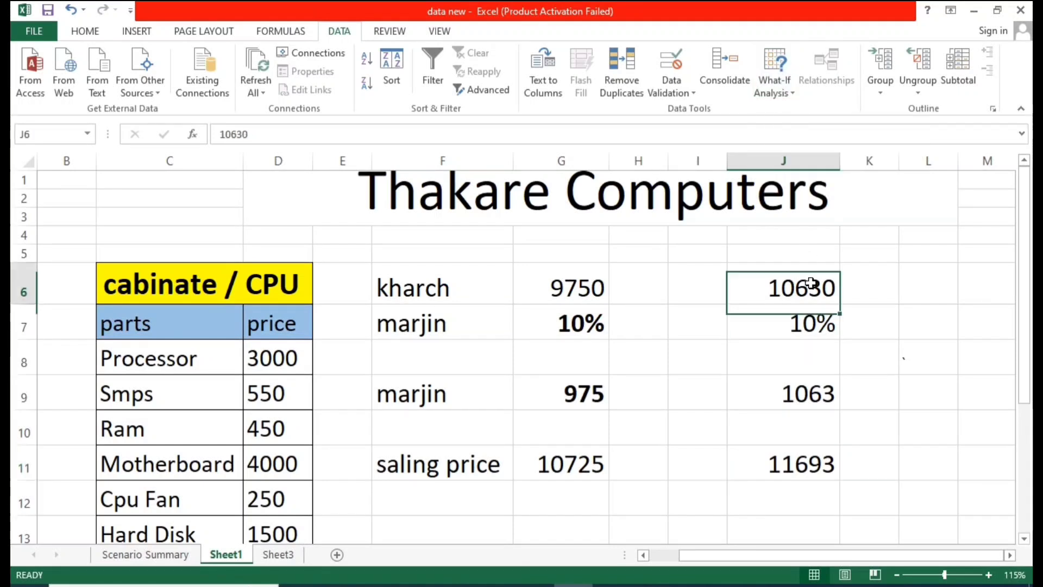
pyautogui.click(847, 282)
pyautogui.click(775, 87)
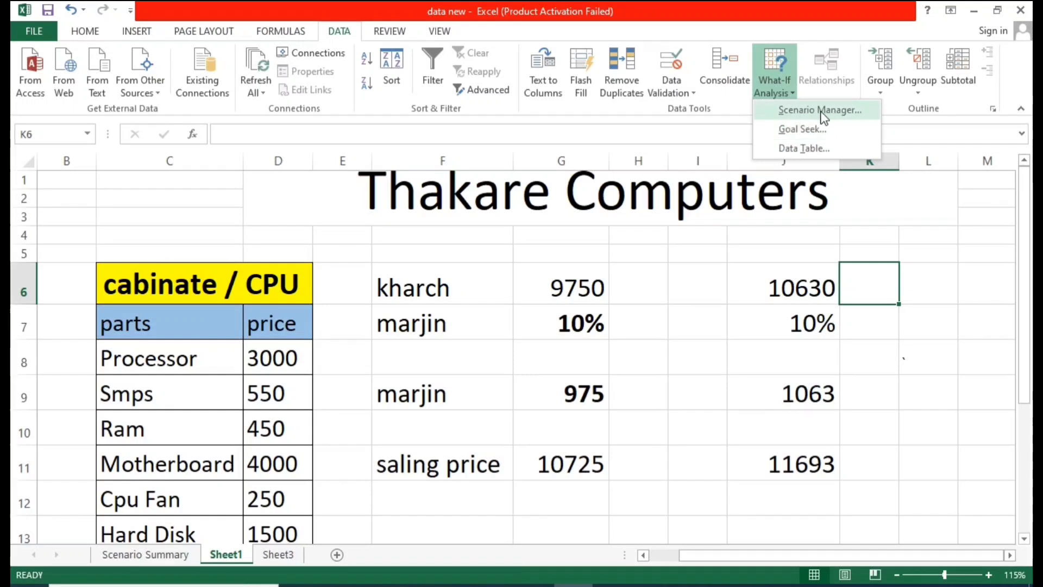
pyautogui.click(848, 302)
pyautogui.moveTo(800, 286); pyautogui.dragTo(799, 398)
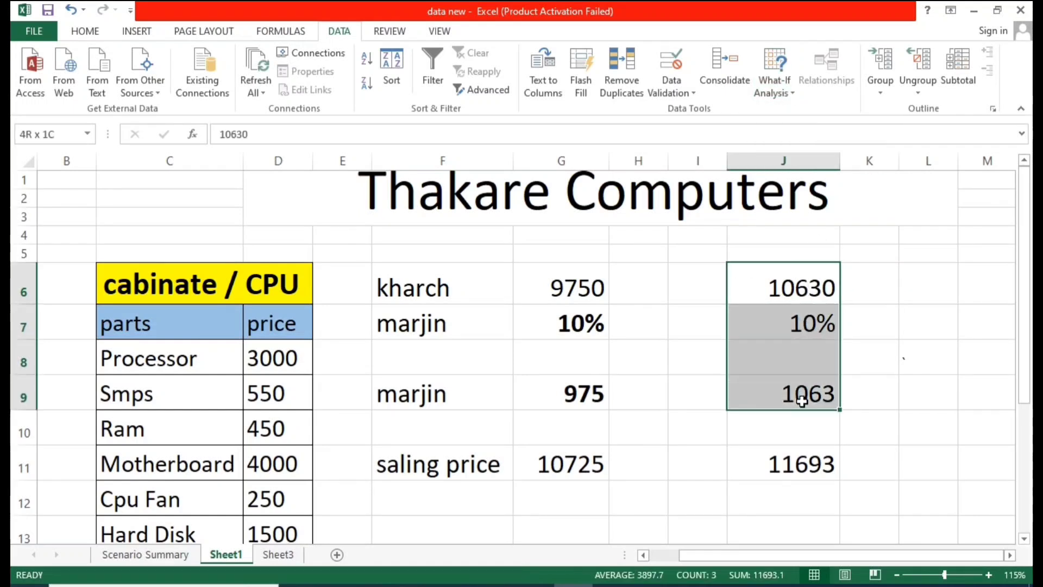
pyautogui.click(798, 464)
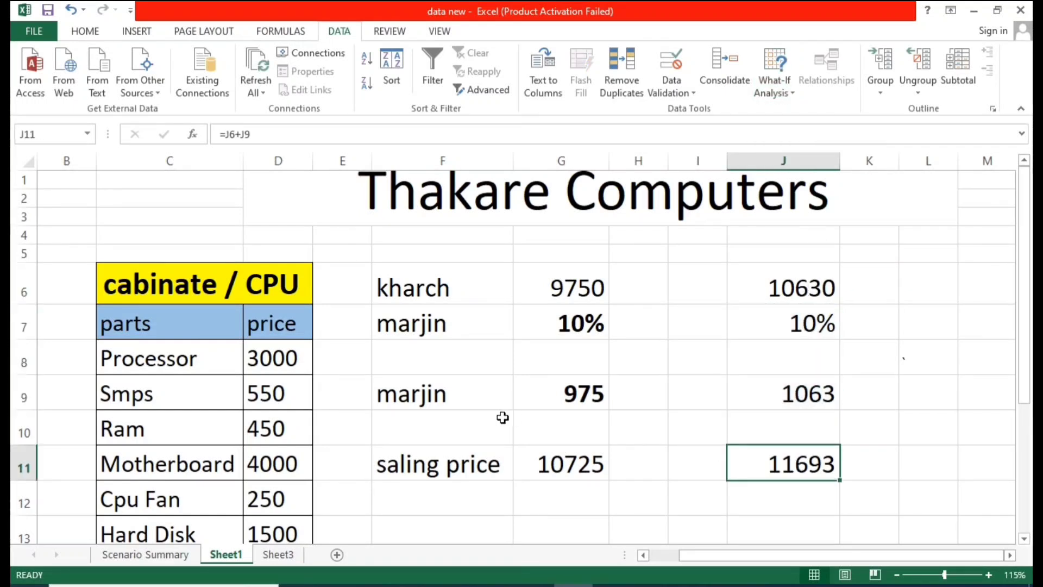
pyautogui.click(791, 71)
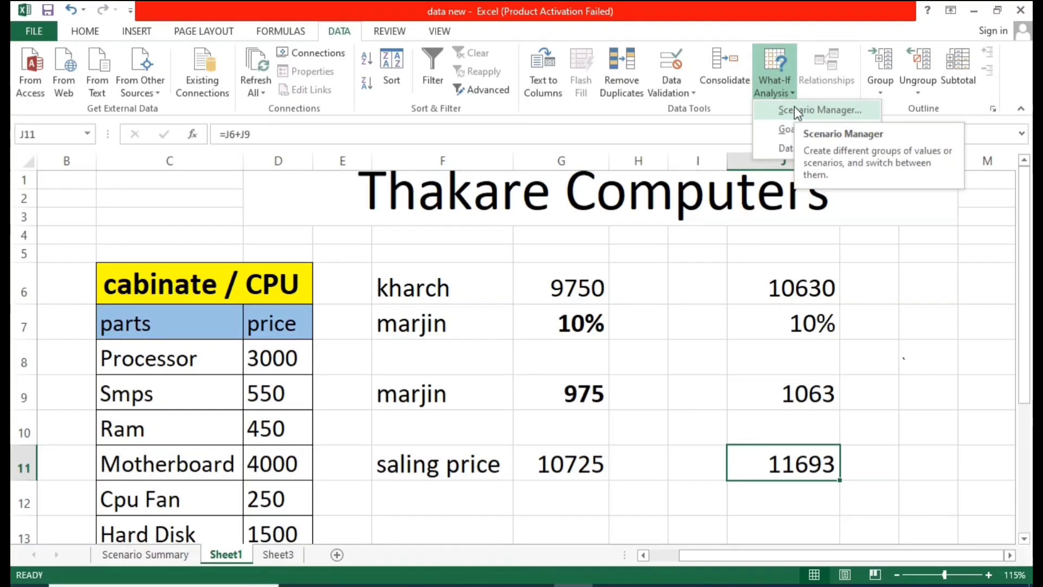
pyautogui.click(475, 362)
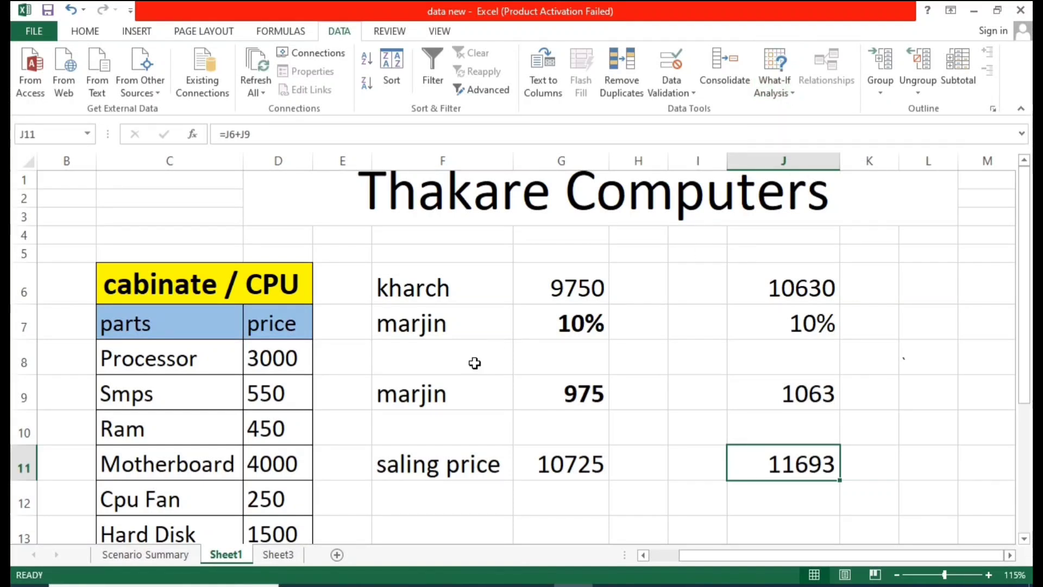
pyautogui.click(773, 98)
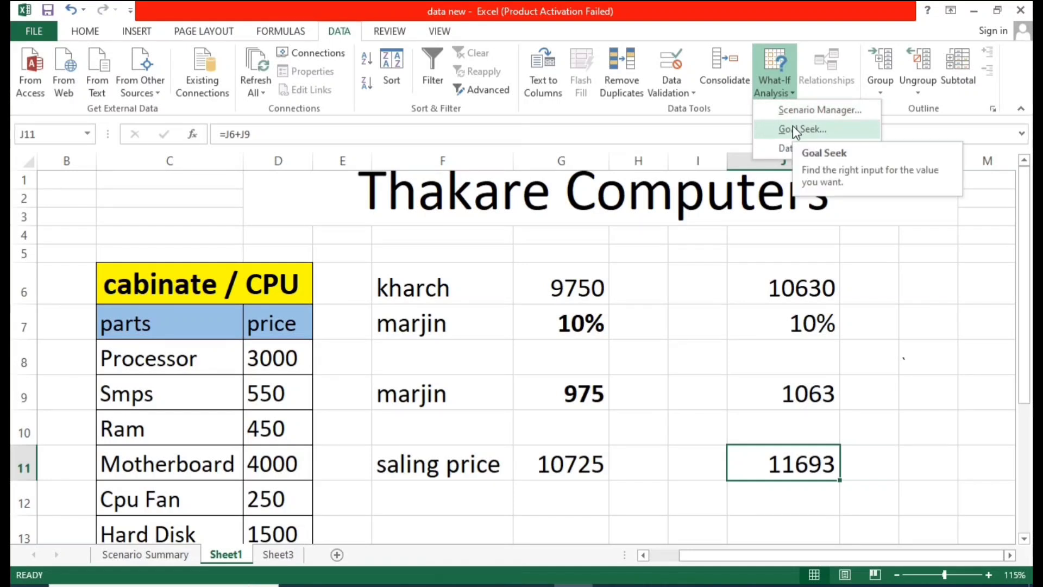
pyautogui.click(675, 308)
# Step: Compare the Sheet1 calculation block F6 to J11 with the sales target table on Sheet3
pyautogui.moveTo(402, 258); pyautogui.dragTo(849, 433)
pyautogui.click(396, 345)
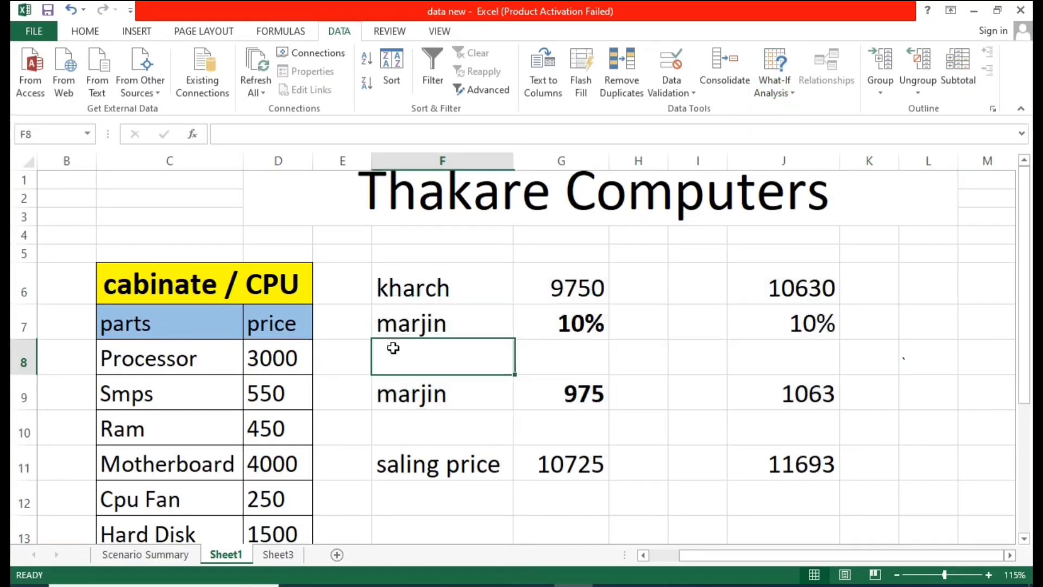
pyautogui.click(408, 462)
pyautogui.click(276, 554)
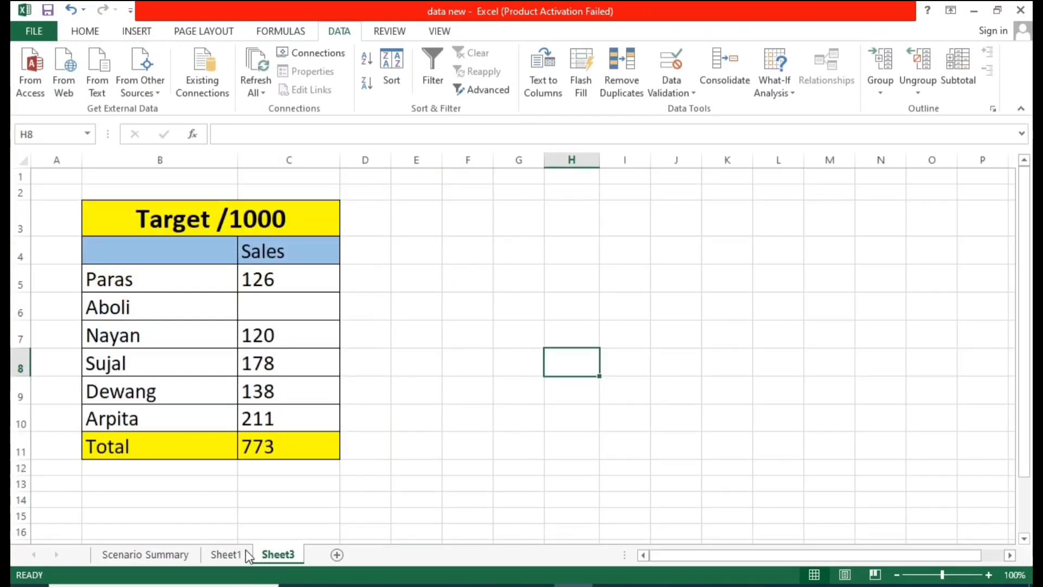
pyautogui.click(246, 551)
pyautogui.click(266, 553)
pyautogui.click(263, 391)
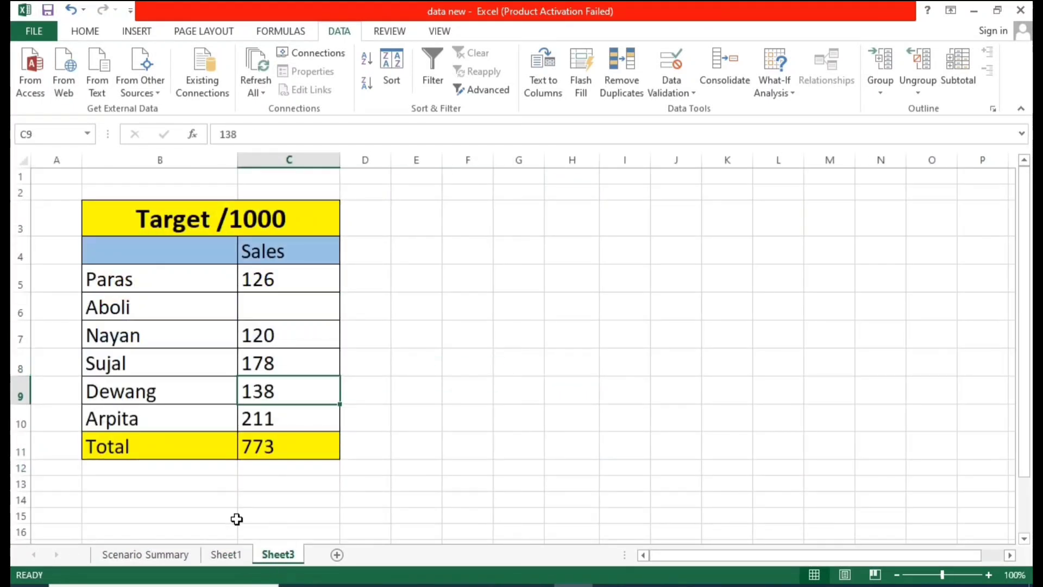
pyautogui.click(226, 554)
pyautogui.moveTo(441, 266); pyautogui.dragTo(796, 458)
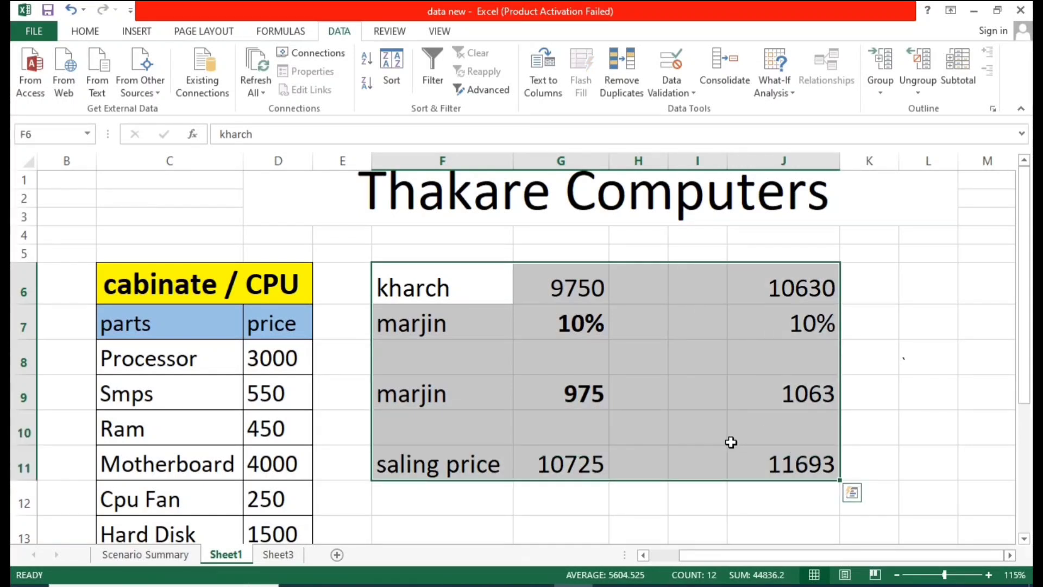
# Step: On Sheet3, examine the Target /1000 sales table and the Goal Seek command in What-If Analysis
pyautogui.click(276, 555)
pyautogui.click(398, 325)
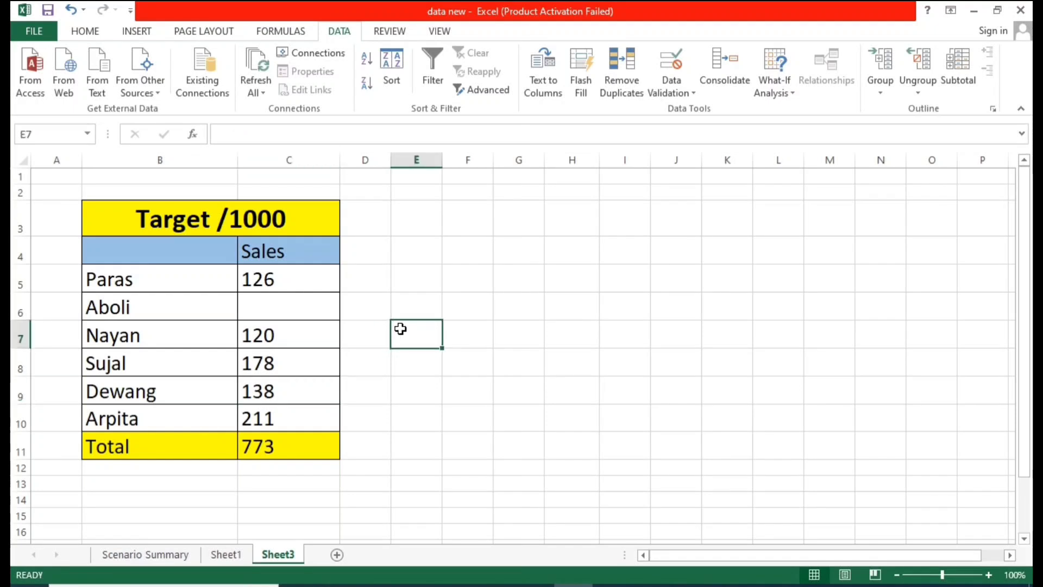
pyautogui.click(497, 277)
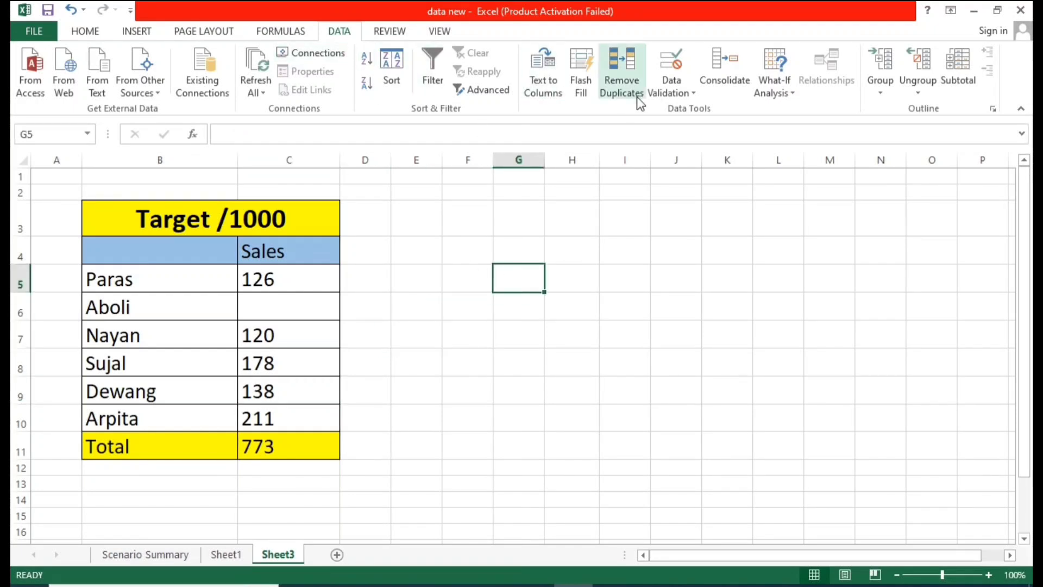
pyautogui.click(792, 89)
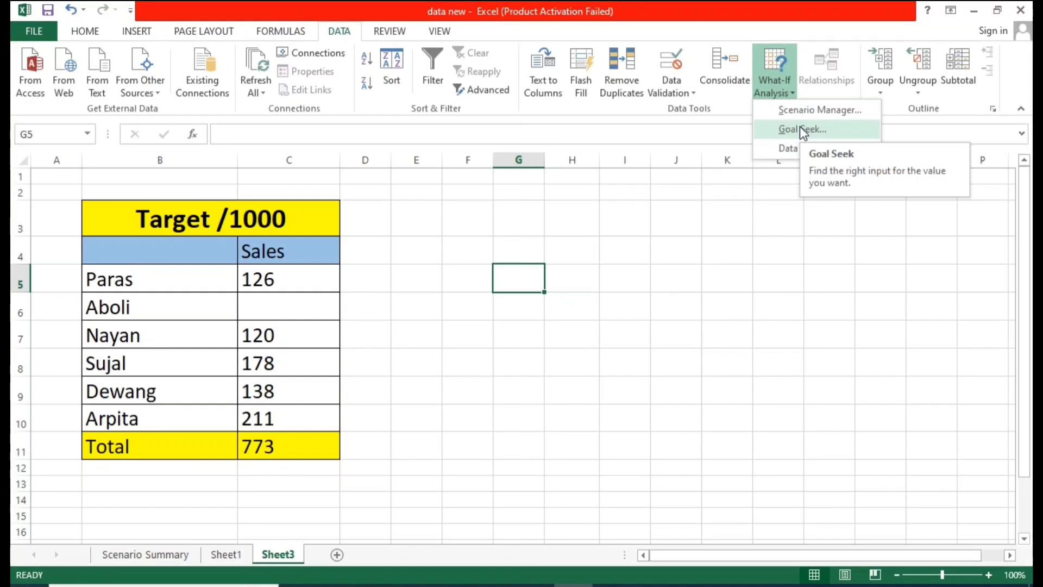
pyautogui.click(461, 344)
pyautogui.click(205, 256)
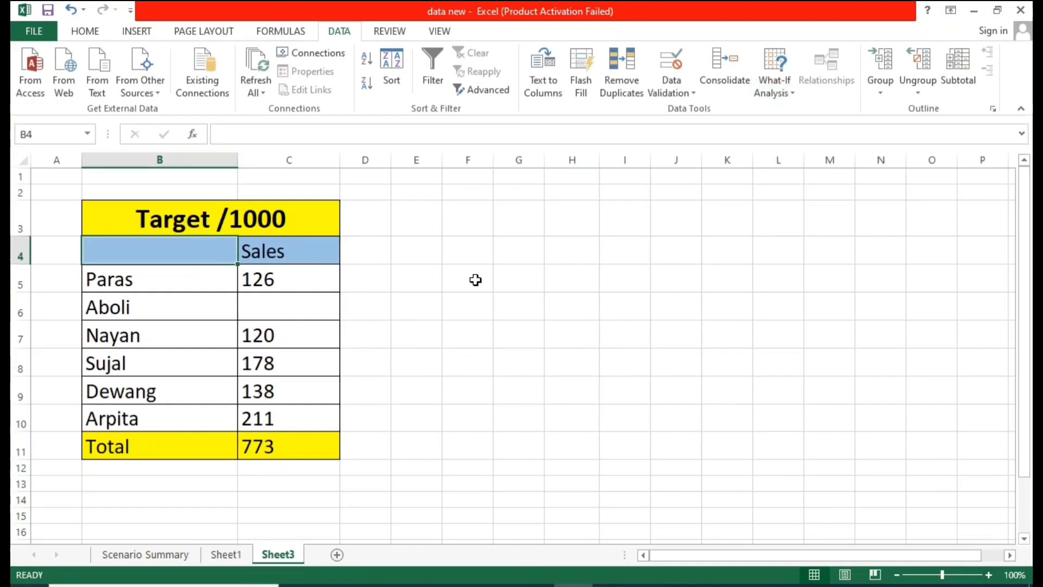
pyautogui.click(470, 278)
pyautogui.click(211, 233)
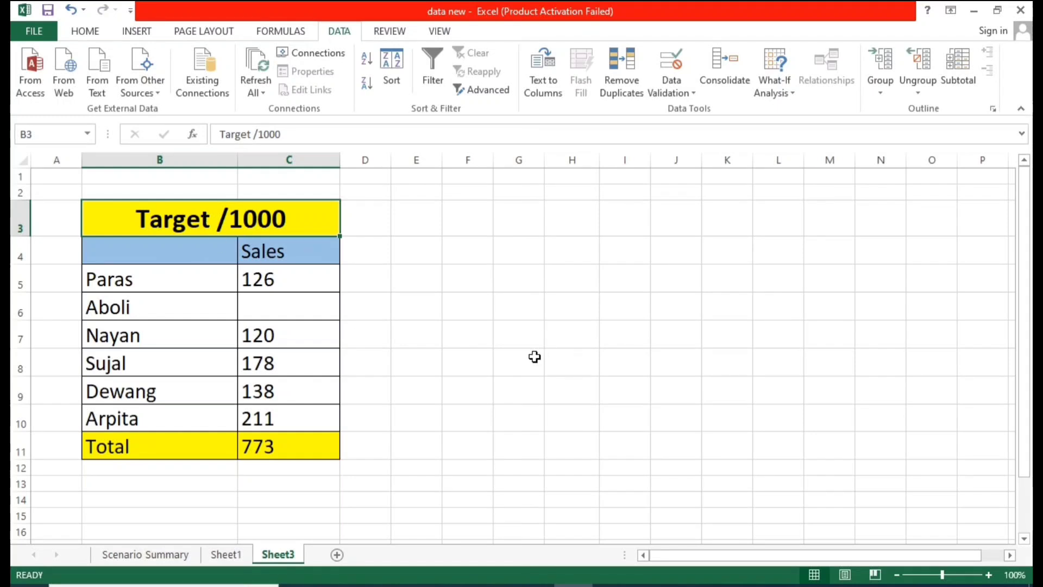
pyautogui.click(472, 336)
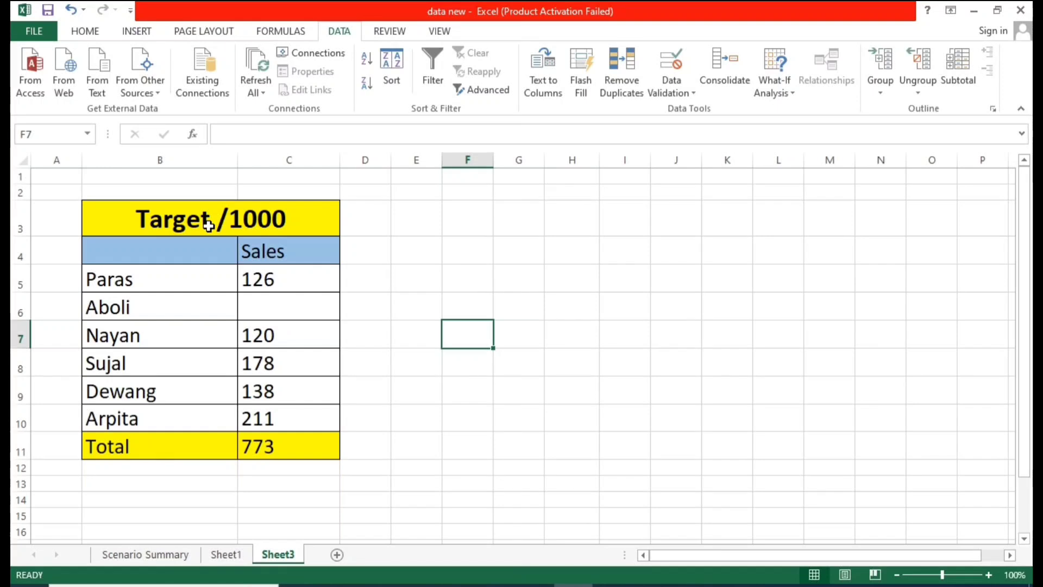
pyautogui.click(468, 277)
pyautogui.click(190, 222)
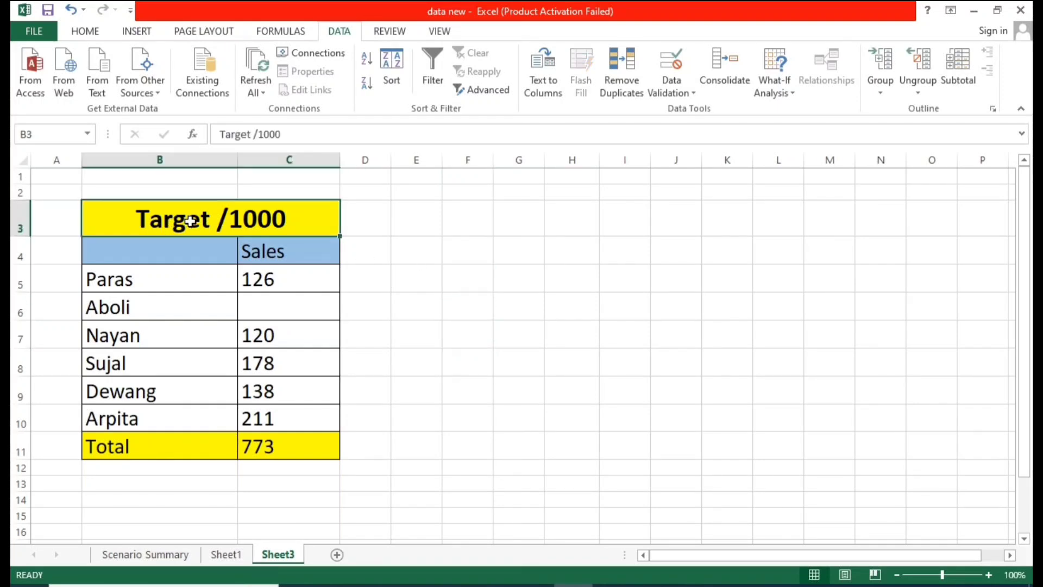
pyautogui.click(402, 231)
pyautogui.click(522, 245)
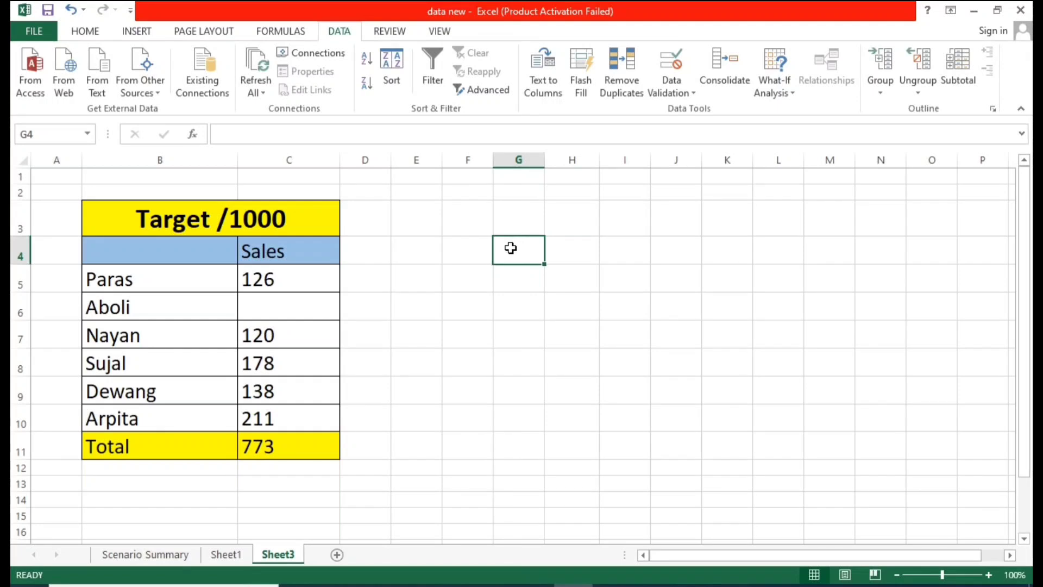
pyautogui.click(430, 252)
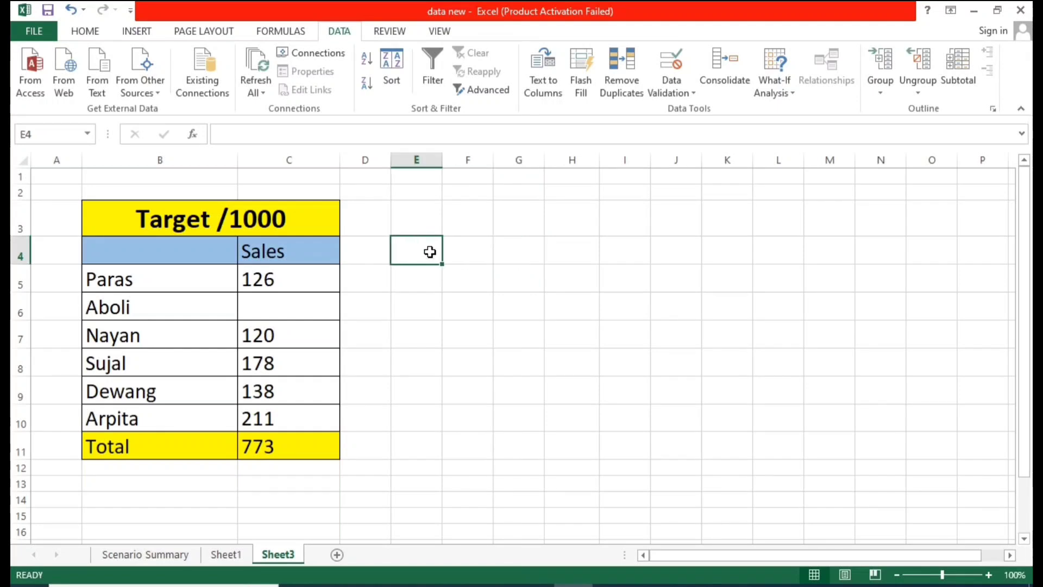
pyautogui.click(465, 220)
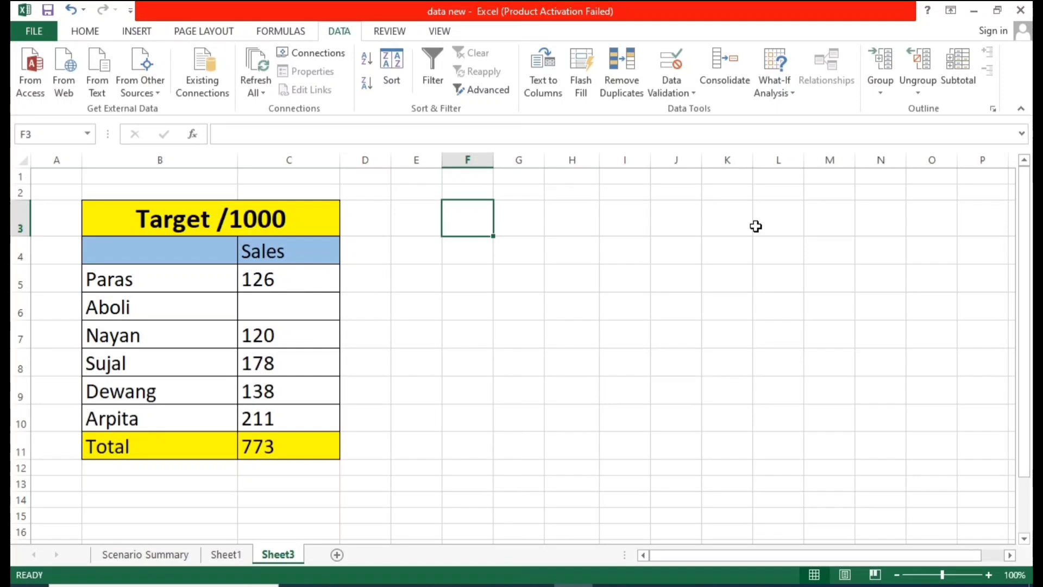
pyautogui.click(218, 230)
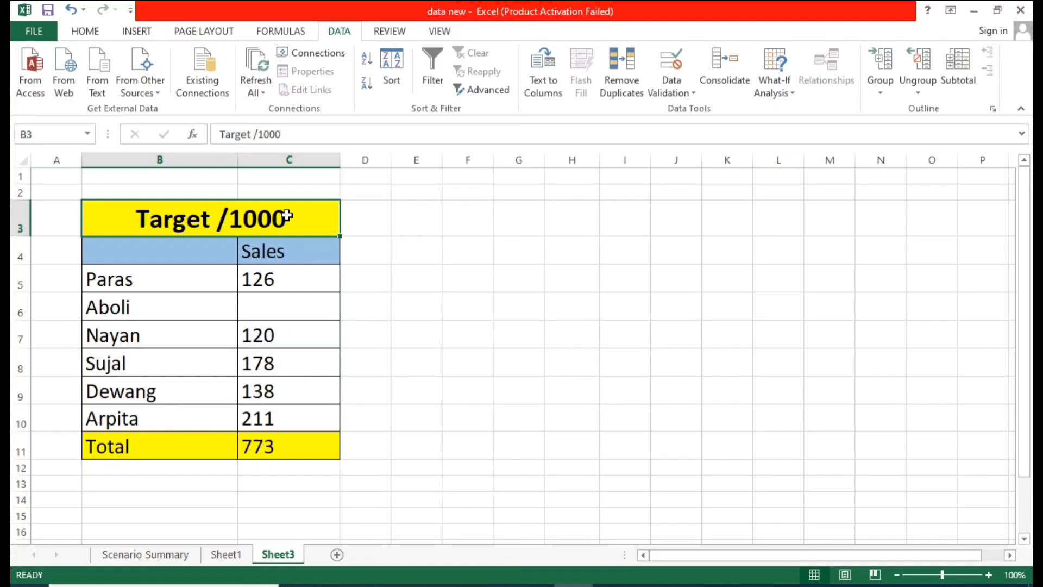
pyautogui.click(349, 216)
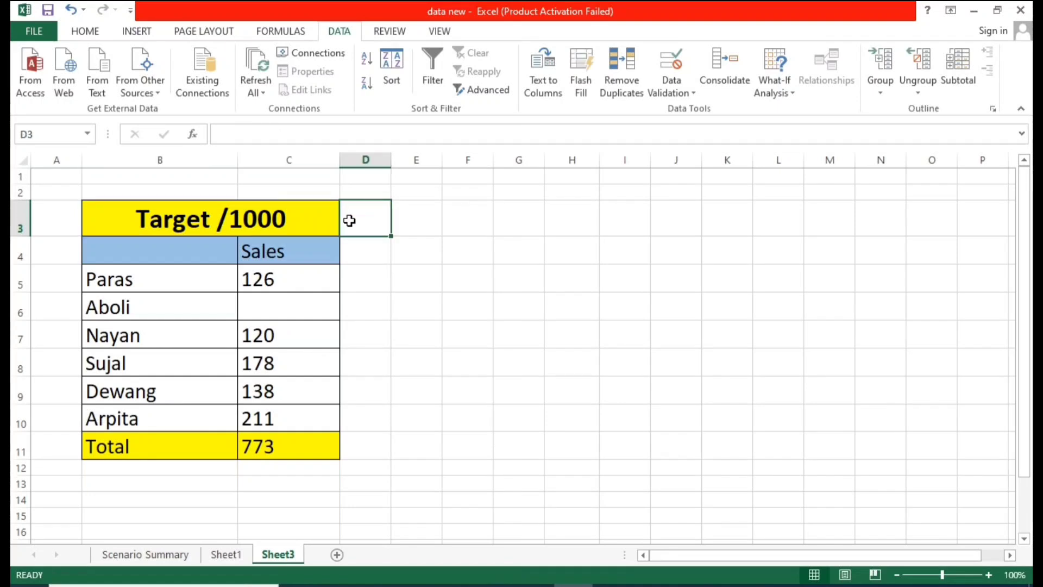
pyautogui.click(305, 217)
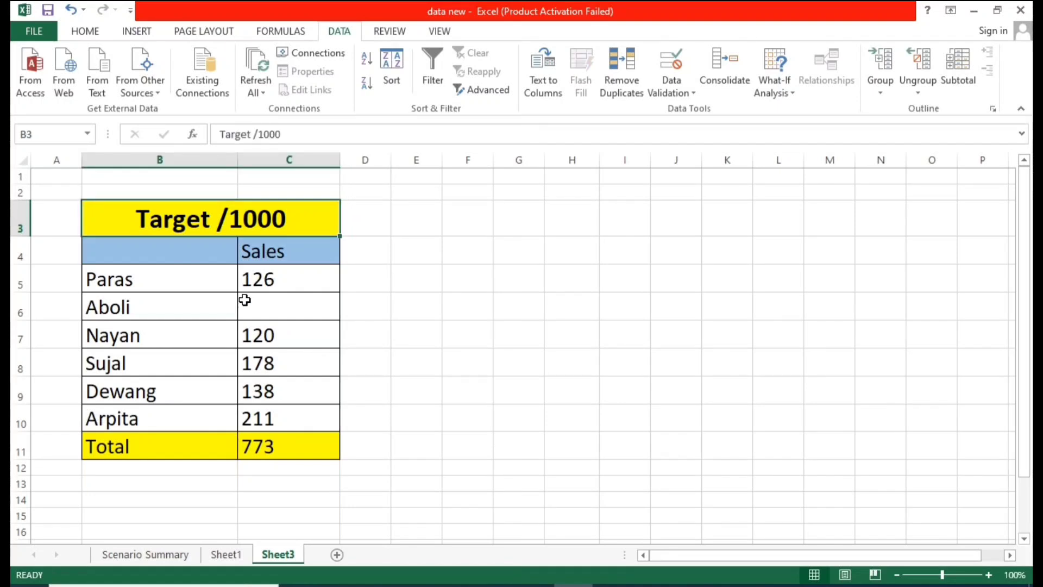
pyautogui.click(171, 285)
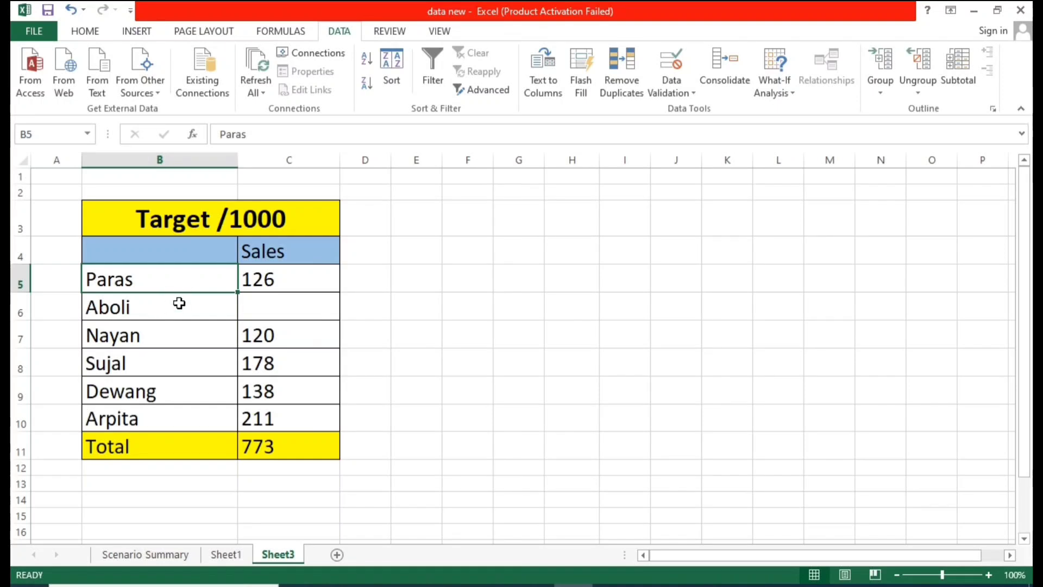
# Step: Examine the salesperson names and their Sales values in rows 5 to 10 of the Target /1000 table
pyautogui.click(179, 302)
pyautogui.click(184, 281)
pyautogui.click(175, 304)
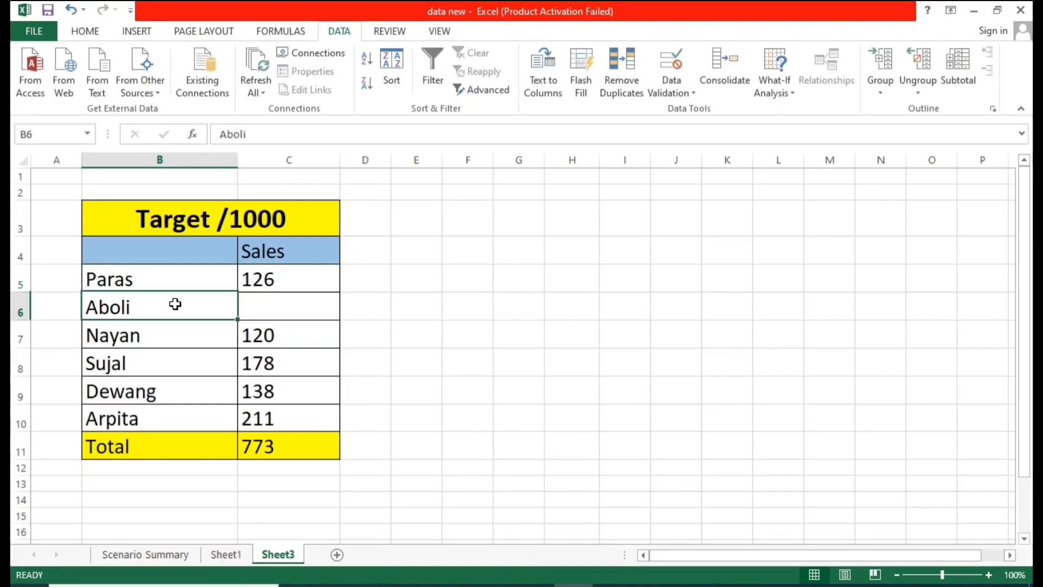
pyautogui.click(170, 334)
pyautogui.click(168, 362)
pyautogui.click(173, 395)
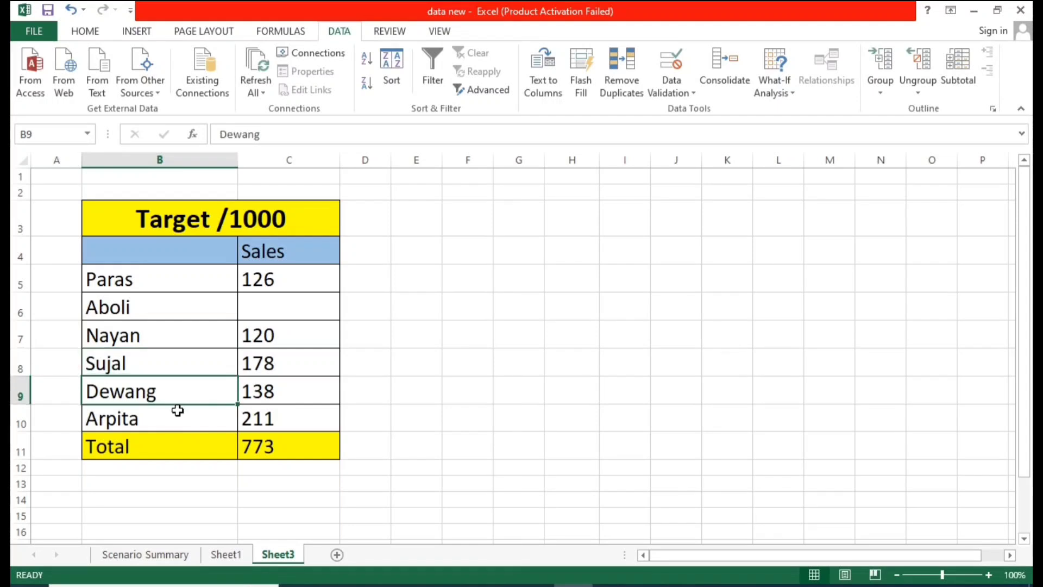
pyautogui.click(179, 411)
pyautogui.moveTo(174, 373); pyautogui.dragTo(177, 418)
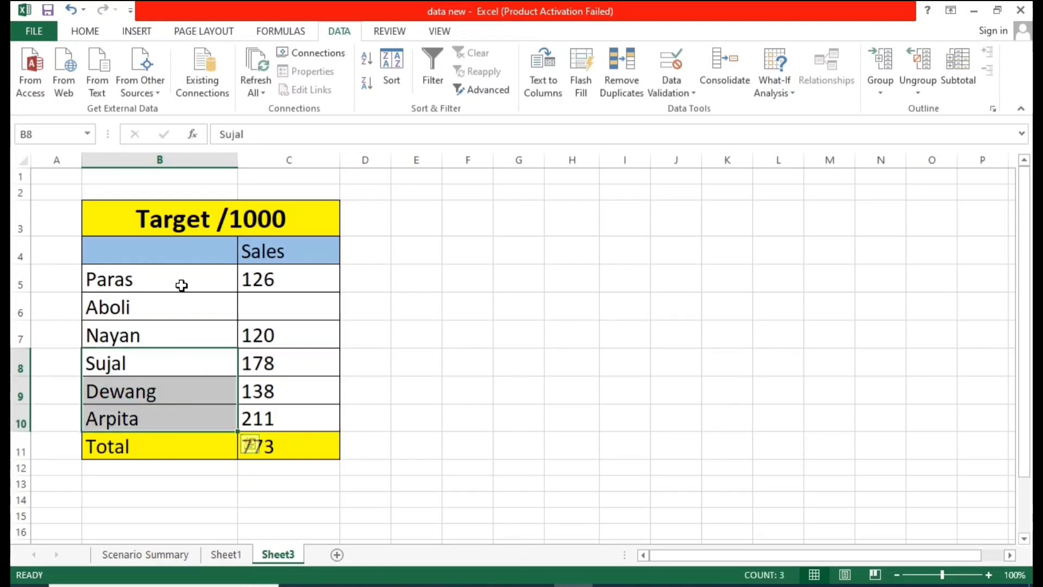
pyautogui.moveTo(182, 287); pyautogui.dragTo(184, 329)
pyautogui.click(249, 333)
pyautogui.moveTo(194, 280); pyautogui.dragTo(196, 415)
pyautogui.click(194, 331)
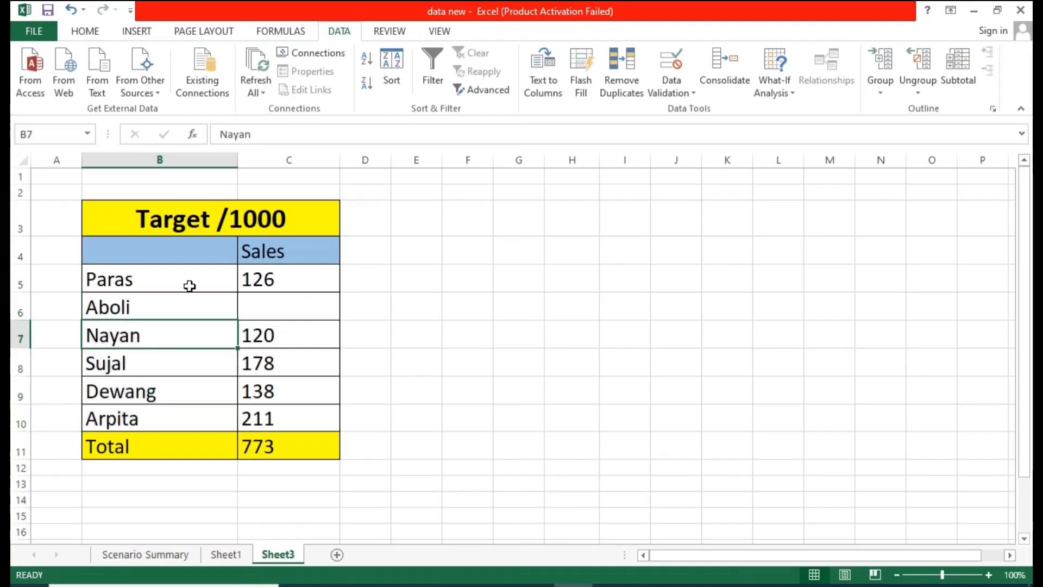
pyautogui.moveTo(188, 286); pyautogui.dragTo(195, 399)
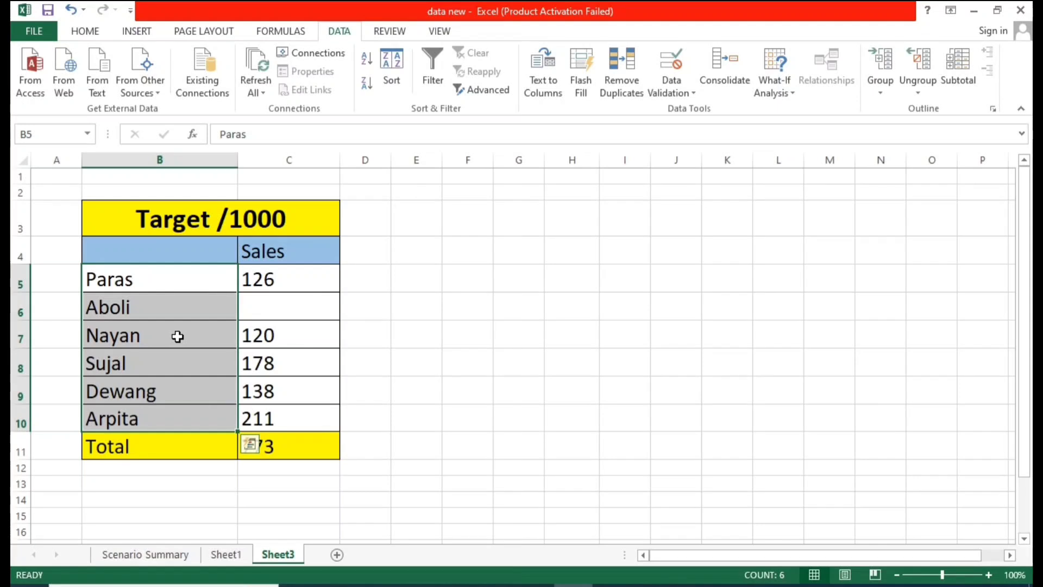
# Step: Examine the Sales cells C5 to C10 and the SUM total formula in C11
pyautogui.click(354, 301)
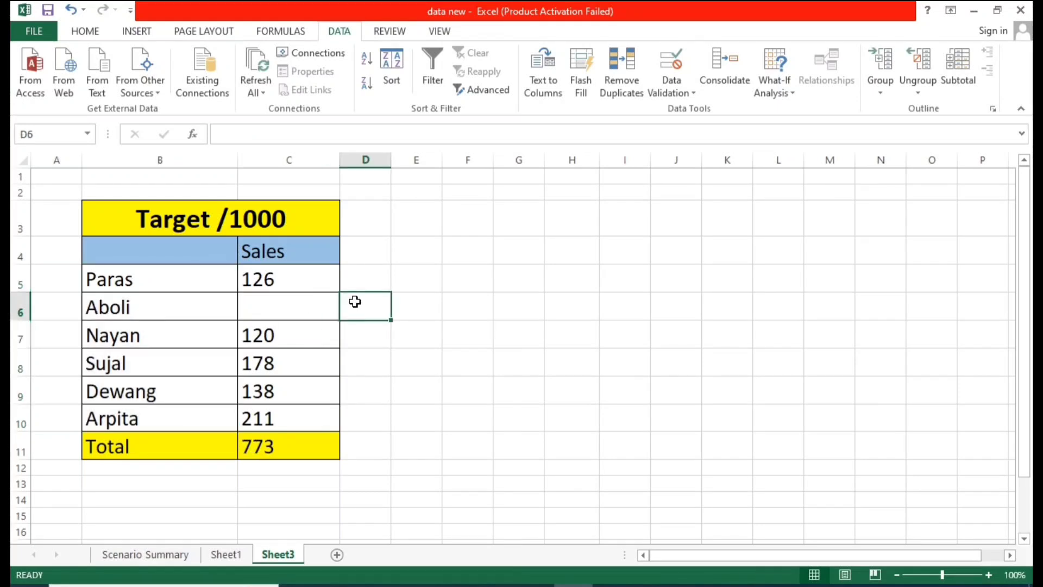
pyautogui.click(272, 281)
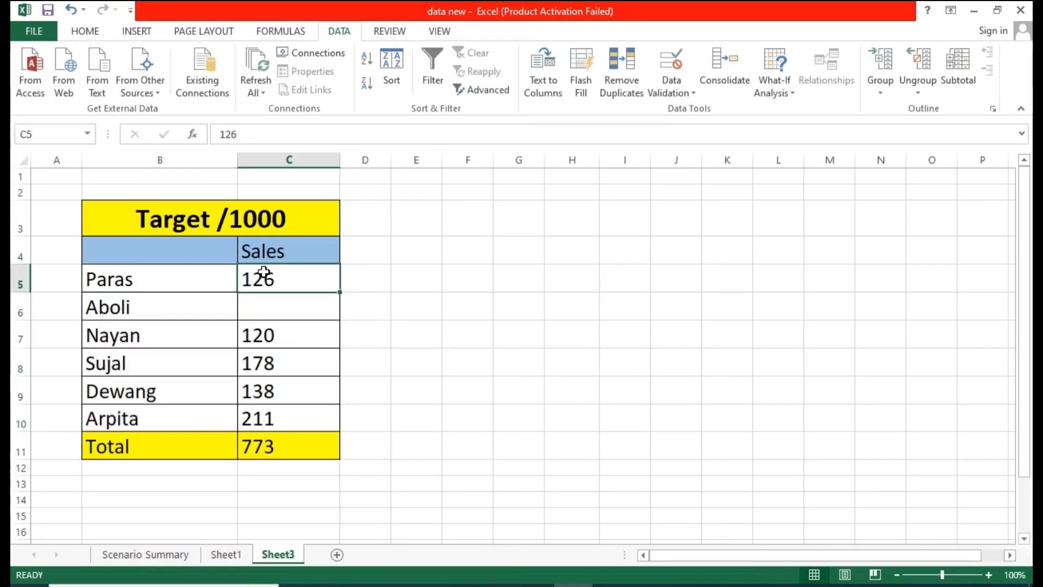
pyautogui.click(184, 278)
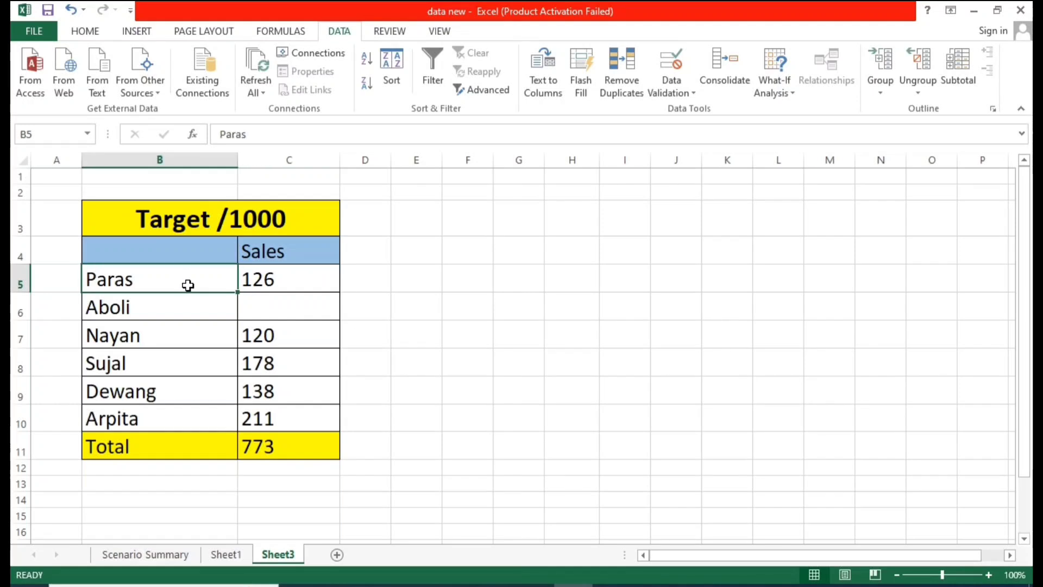
pyautogui.click(196, 343)
pyautogui.click(198, 371)
pyautogui.click(198, 399)
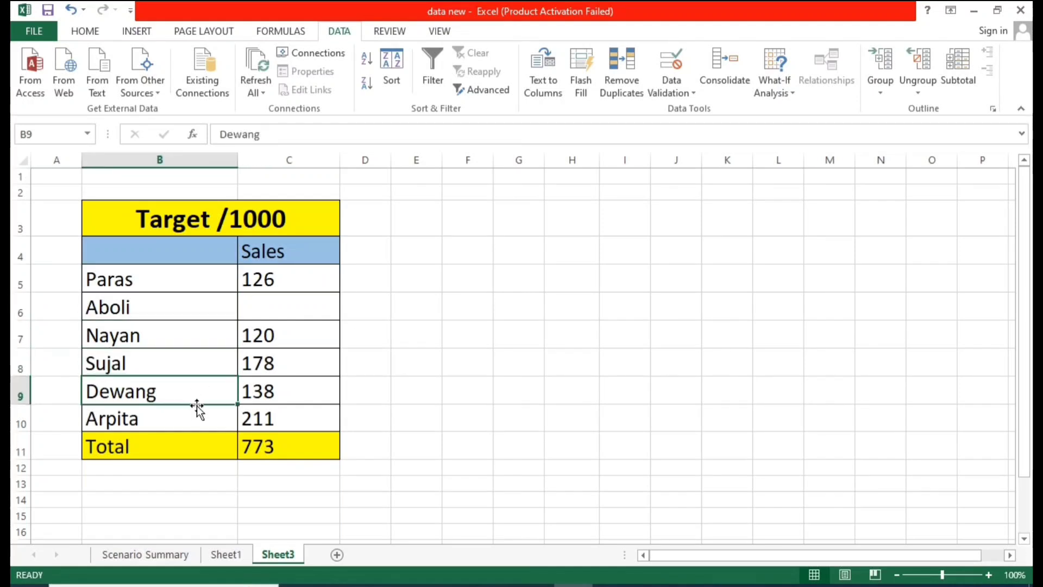
pyautogui.click(199, 418)
pyautogui.moveTo(195, 284); pyautogui.dragTo(197, 394)
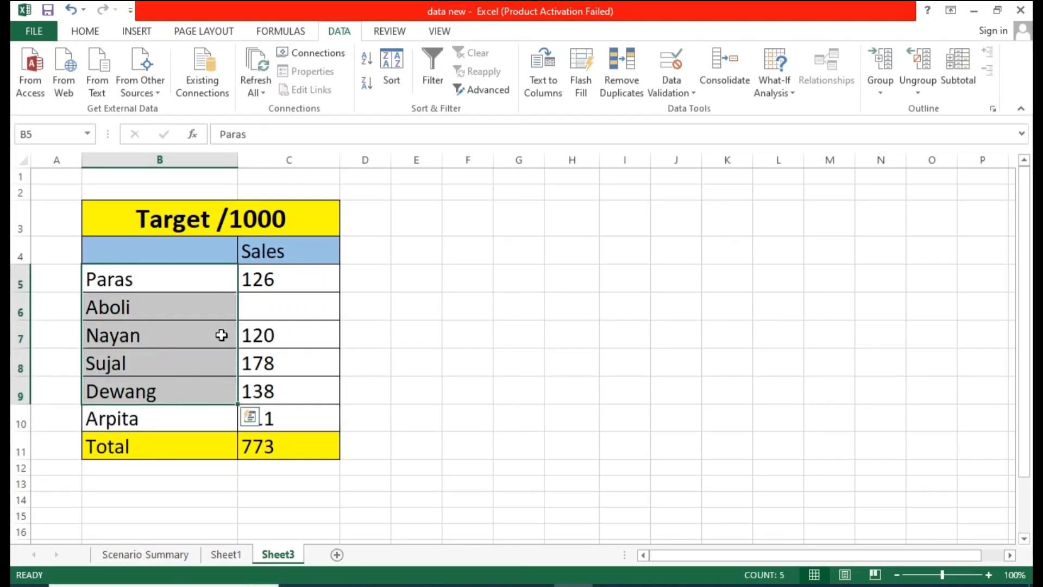
pyautogui.moveTo(261, 280); pyautogui.dragTo(277, 392)
pyautogui.click(107, 305)
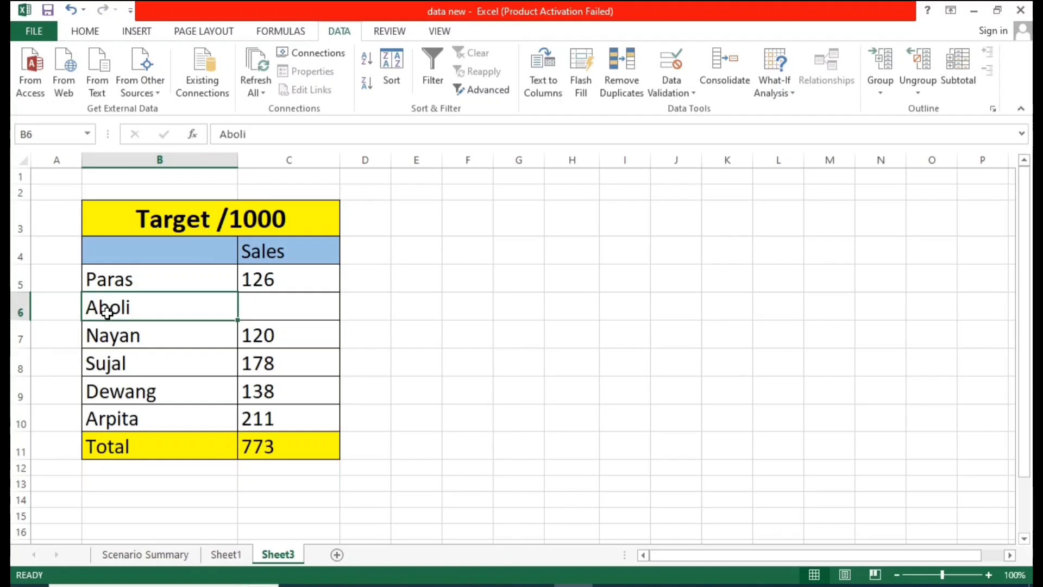
pyautogui.click(289, 303)
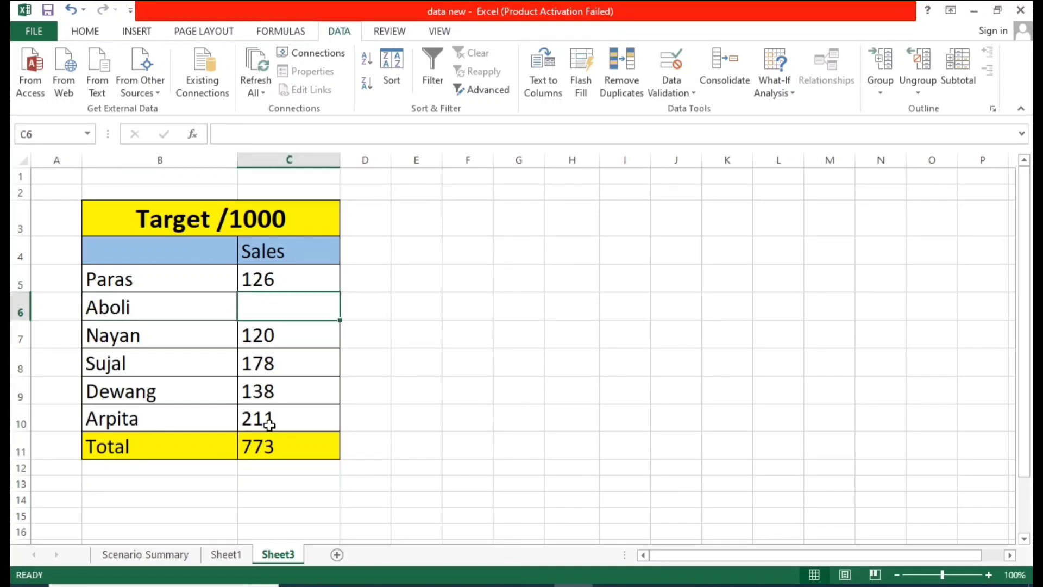
pyautogui.moveTo(281, 283); pyautogui.dragTo(284, 394)
pyautogui.click(278, 452)
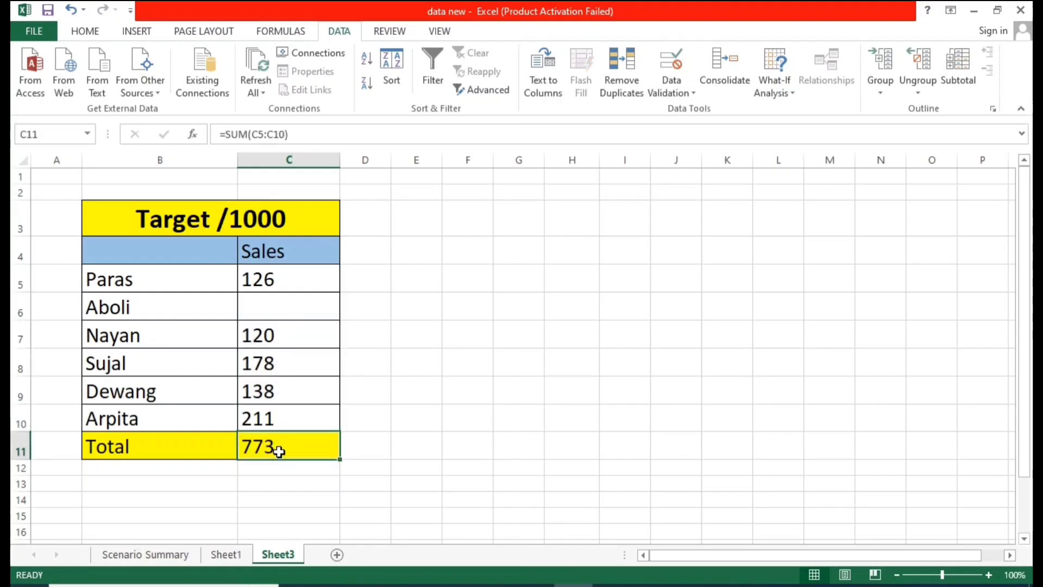
# Step: Review each Sales entry, the empty Sales cell for Aboli in C6, and the total in C11
pyautogui.click(287, 284)
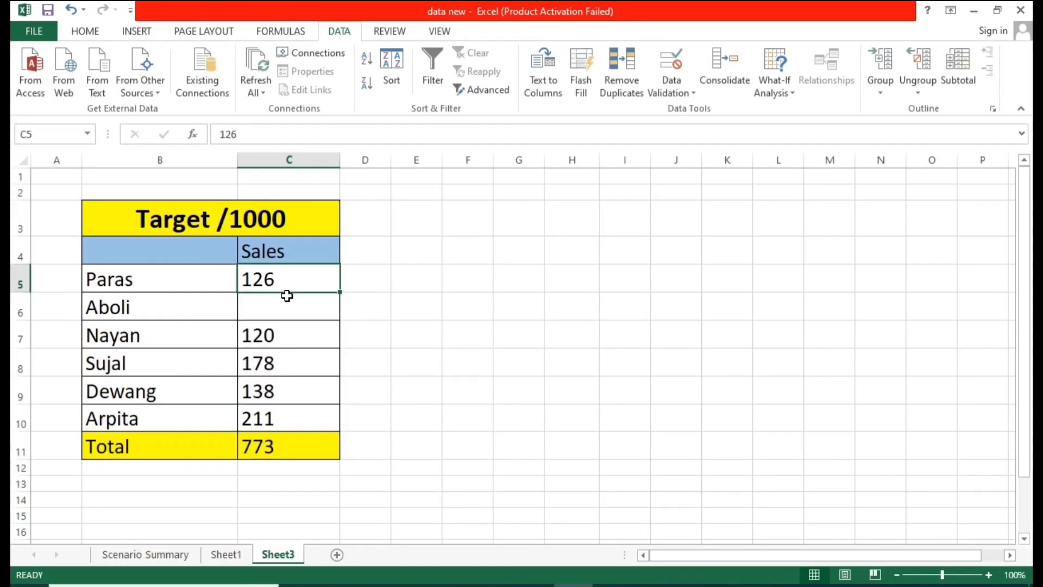
pyautogui.click(273, 340)
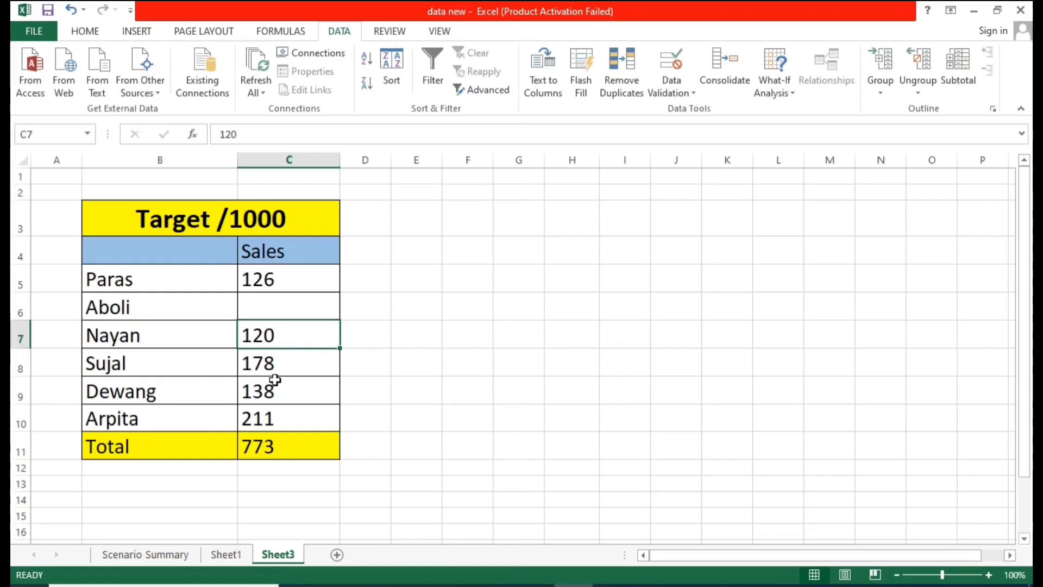
pyautogui.click(288, 363)
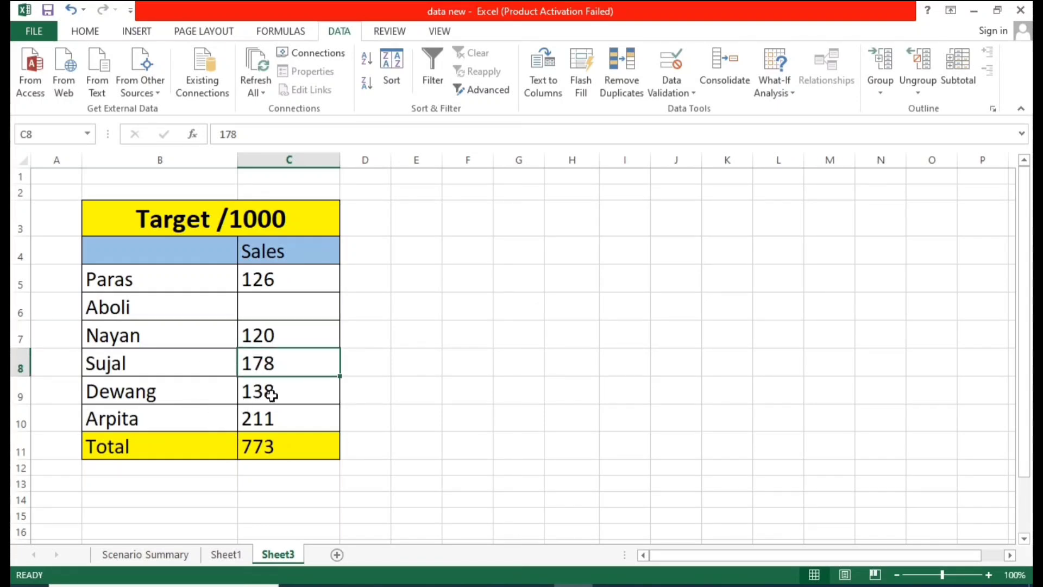
pyautogui.click(270, 397)
pyautogui.click(277, 424)
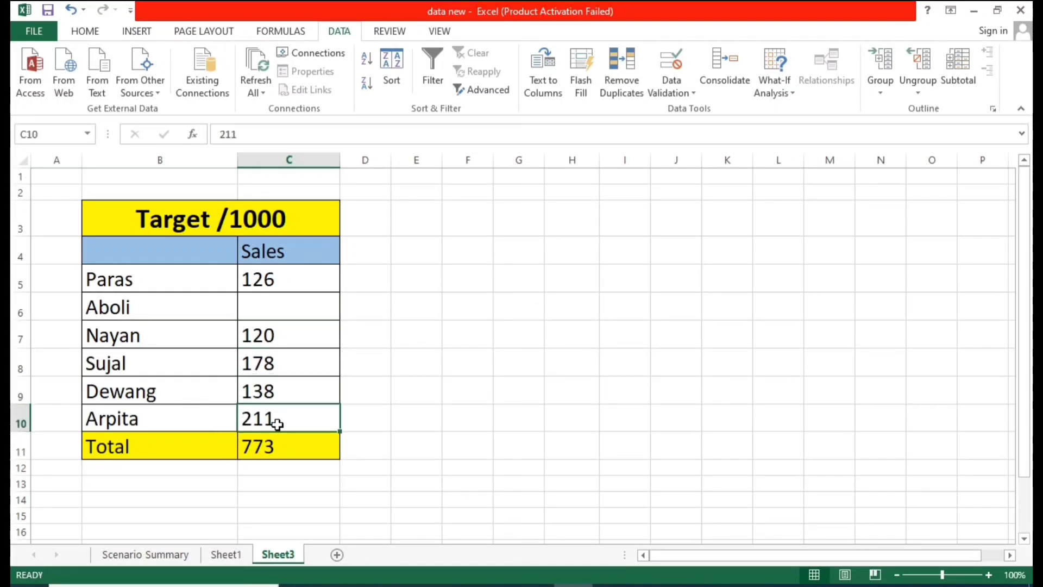
pyautogui.click(416, 418)
pyautogui.click(498, 389)
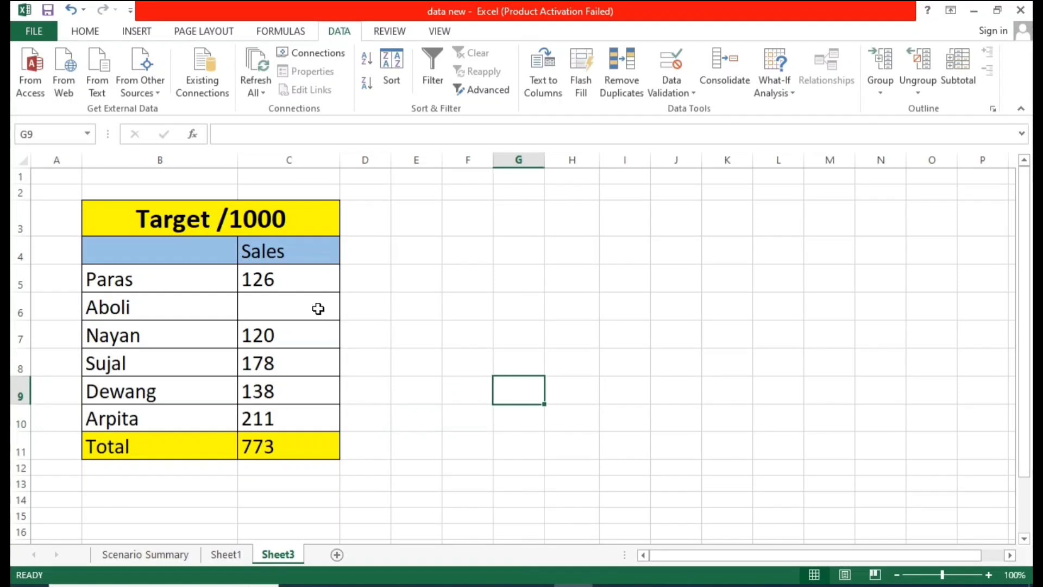
pyautogui.moveTo(312, 286); pyautogui.dragTo(307, 399)
pyautogui.click(191, 303)
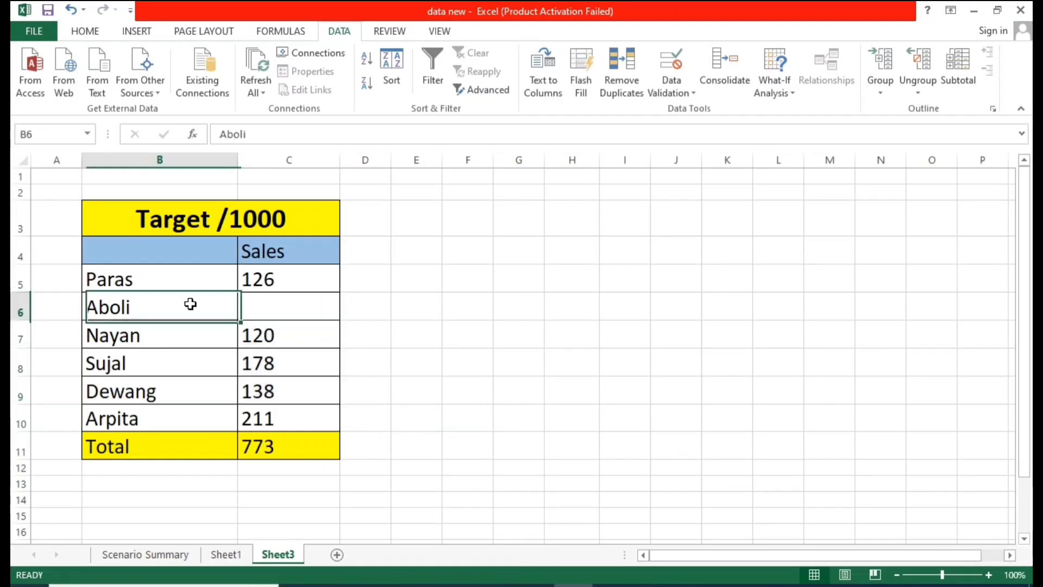
pyautogui.click(264, 306)
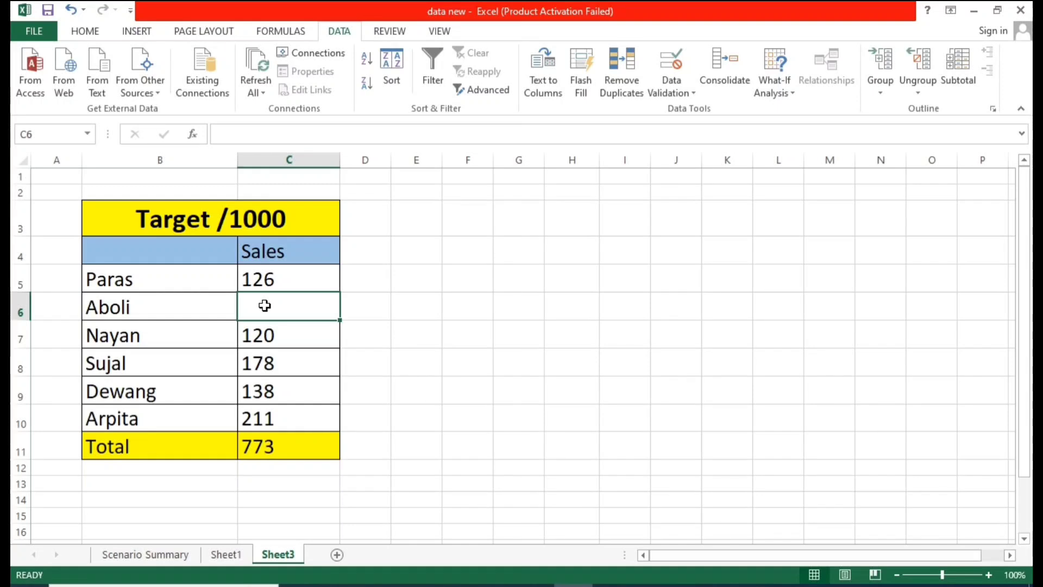
pyautogui.click(342, 398)
pyautogui.click(269, 448)
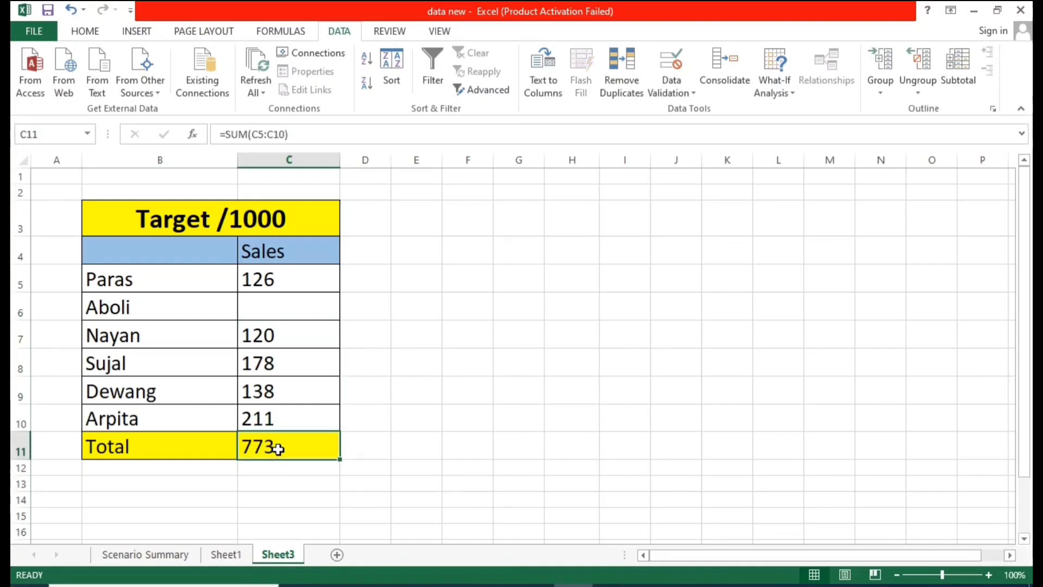
pyautogui.click(327, 524)
pyautogui.click(281, 454)
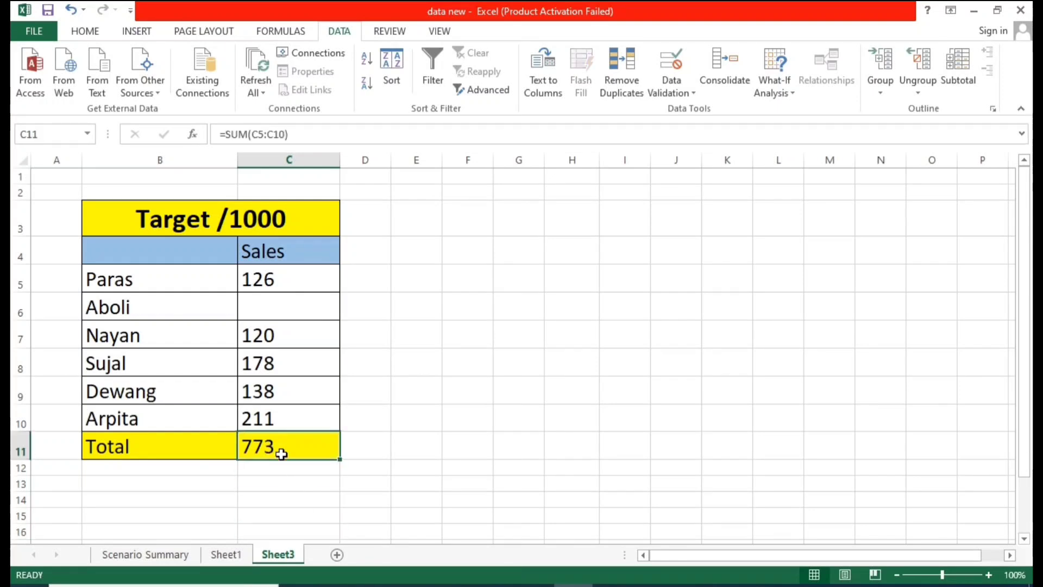
# Step: Enter 1000 in cell I9 and clear it again
pyautogui.click(576, 389)
pyautogui.press('Right')
pyautogui.write('1000')
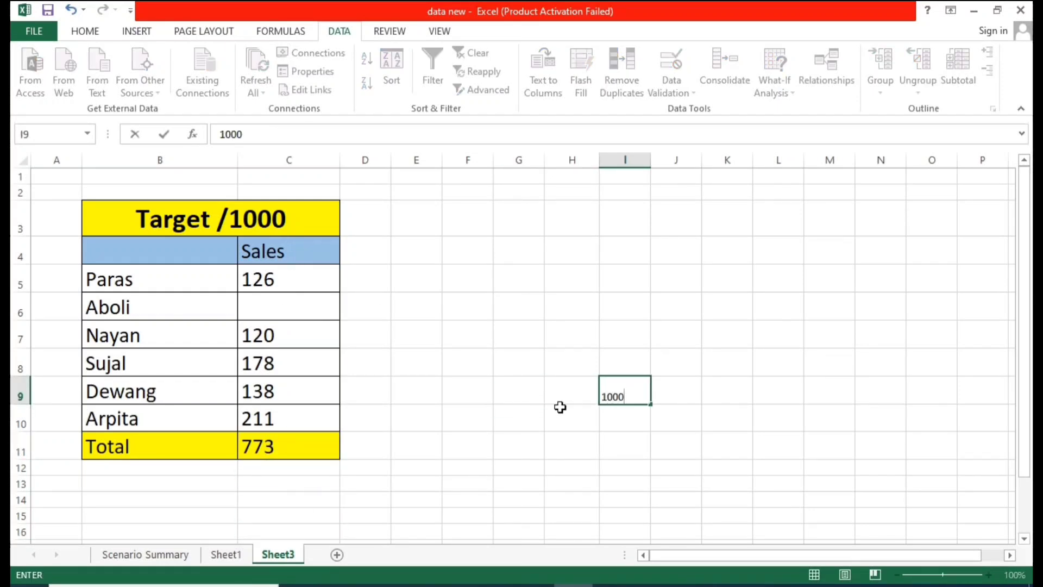
pyautogui.press('Return')
pyautogui.click(283, 465)
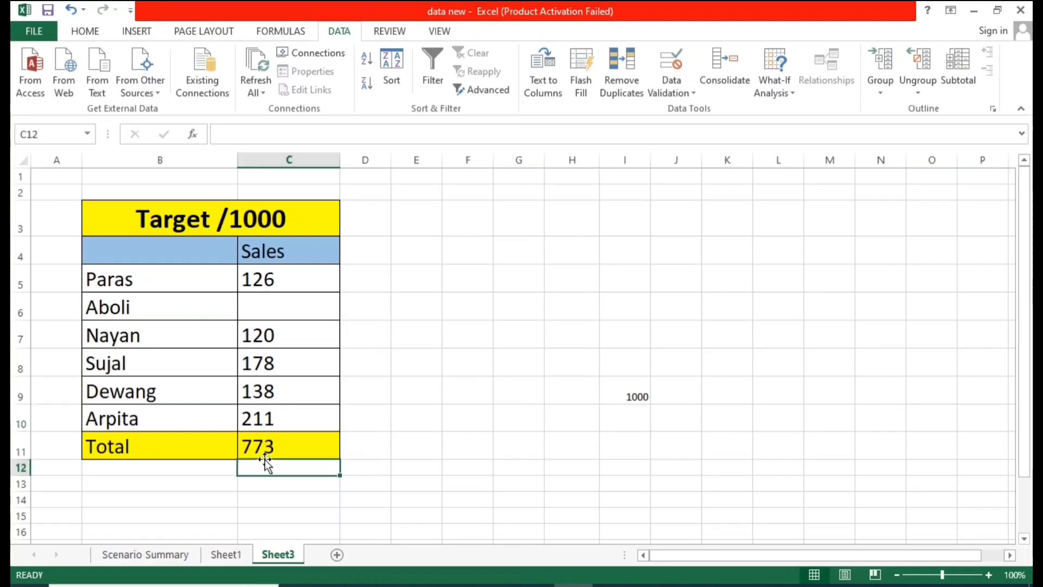
pyautogui.click(272, 443)
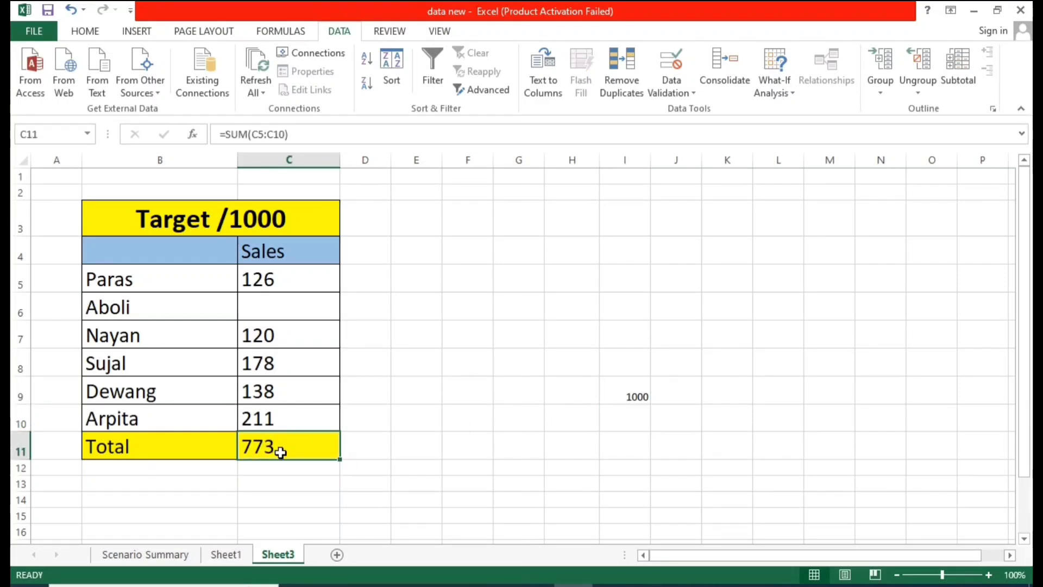
pyautogui.click(702, 411)
pyautogui.click(633, 402)
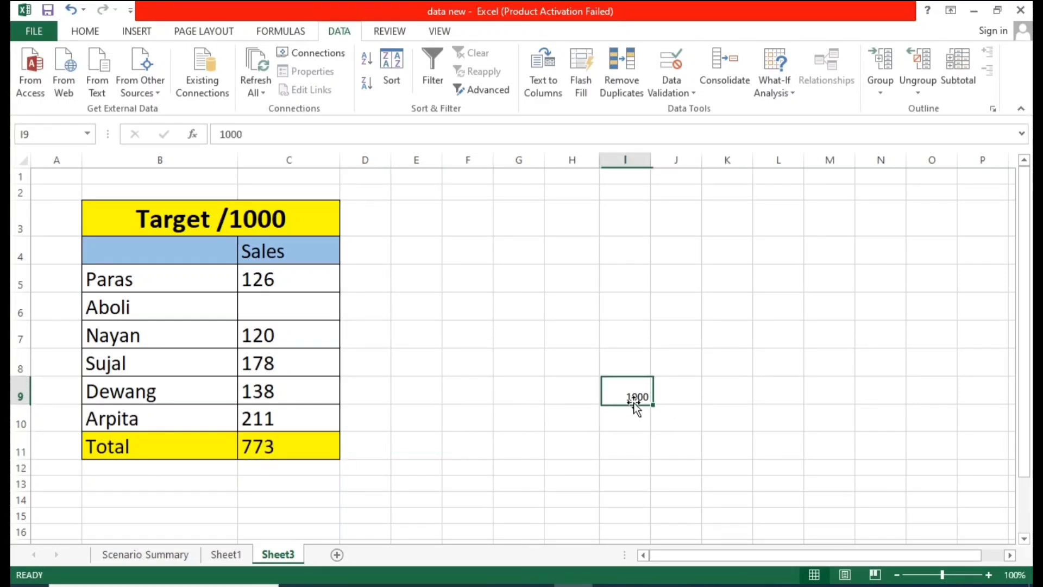
pyautogui.press('BackSpace')
# Step: Review the Sales range C5 to C10, the total in C11 and the What-If Analysis options once more
pyautogui.click(568, 221)
pyautogui.click(615, 361)
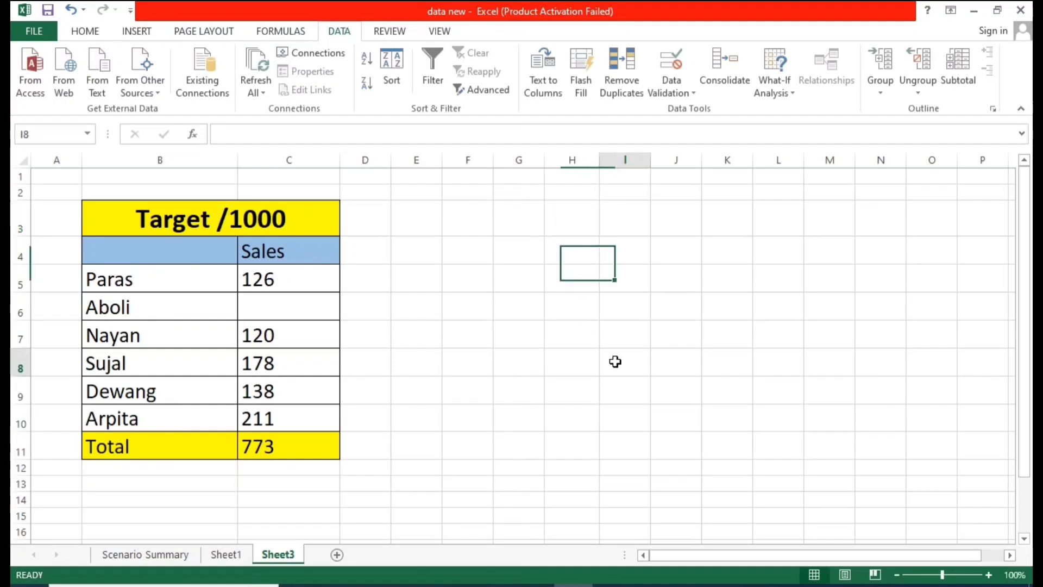
pyautogui.moveTo(278, 273); pyautogui.dragTo(292, 417)
pyautogui.click(488, 313)
pyautogui.click(767, 74)
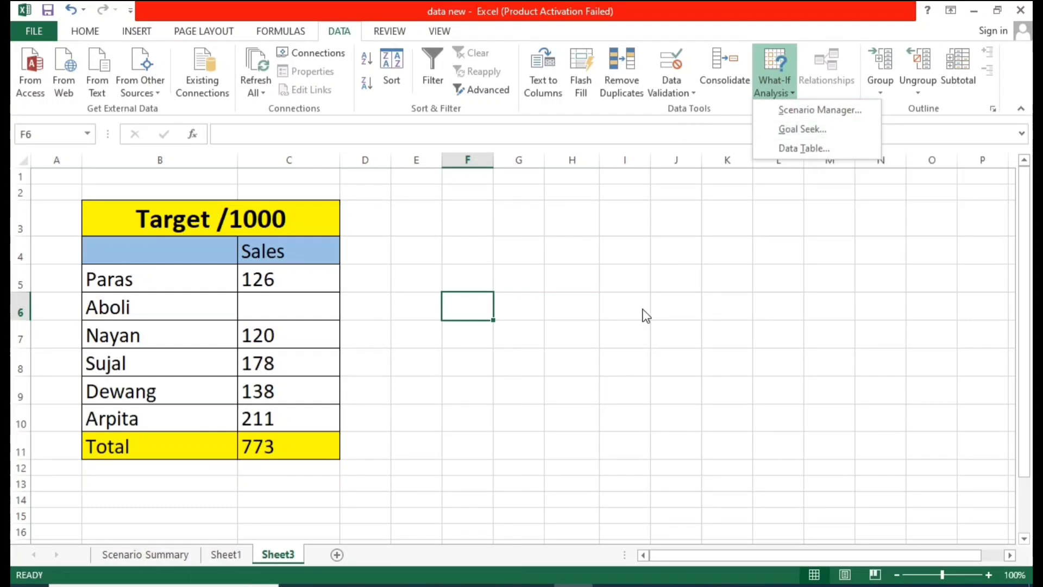
pyautogui.click(497, 314)
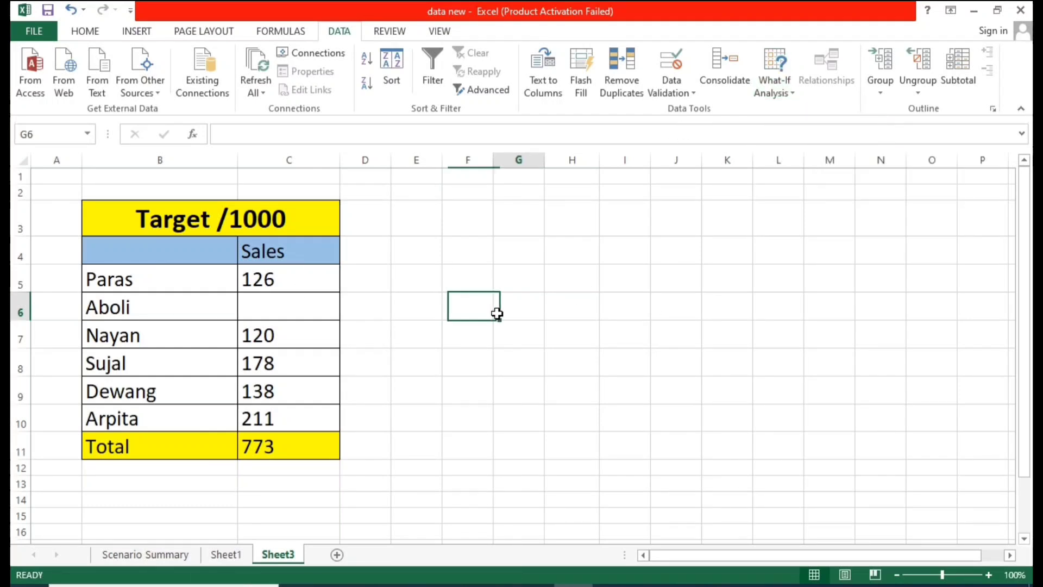
pyautogui.click(311, 285)
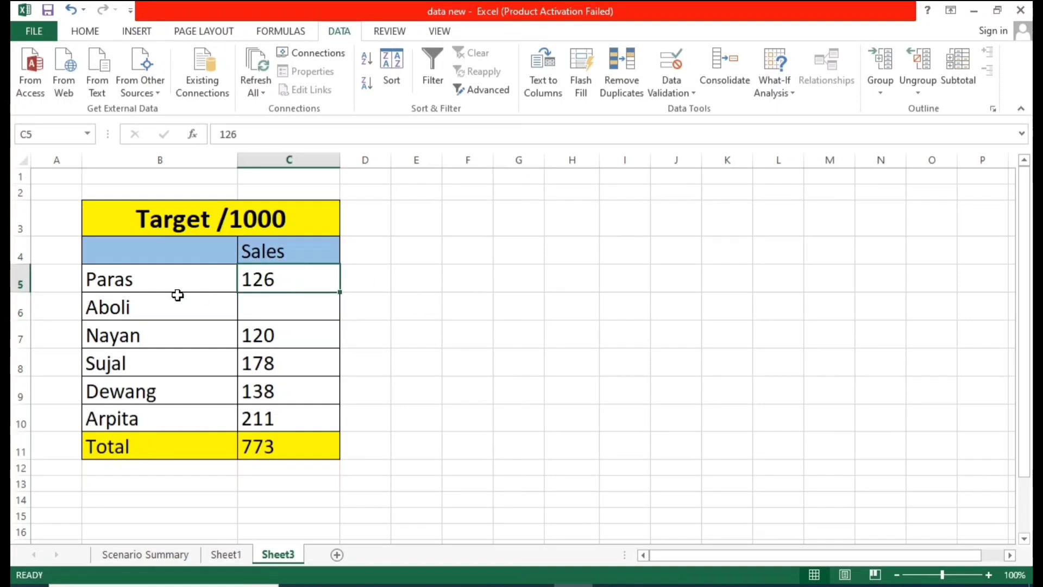
pyautogui.moveTo(167, 278); pyautogui.dragTo(152, 416)
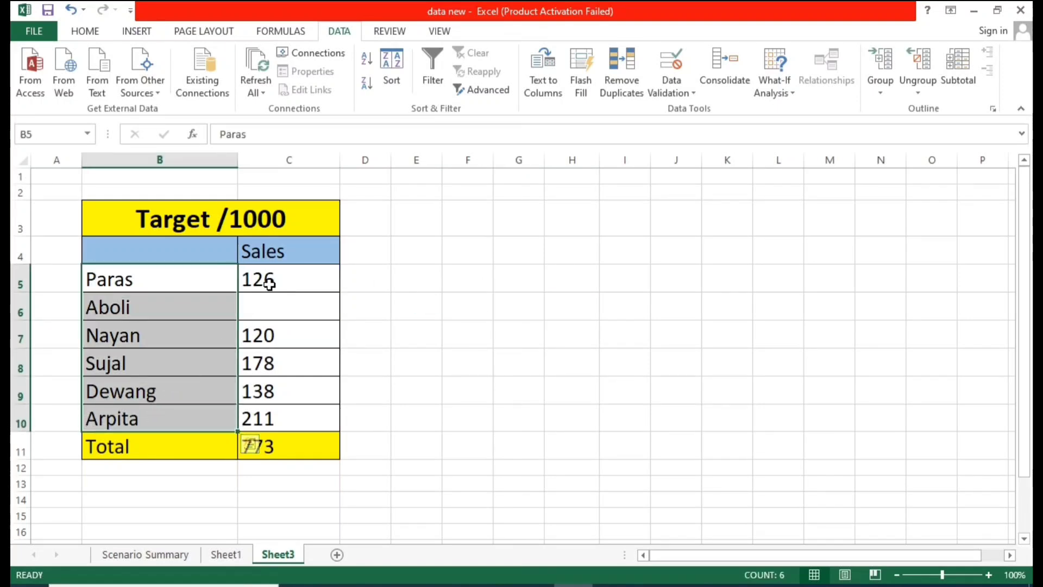
pyautogui.moveTo(271, 284); pyautogui.dragTo(287, 417)
pyautogui.click(516, 334)
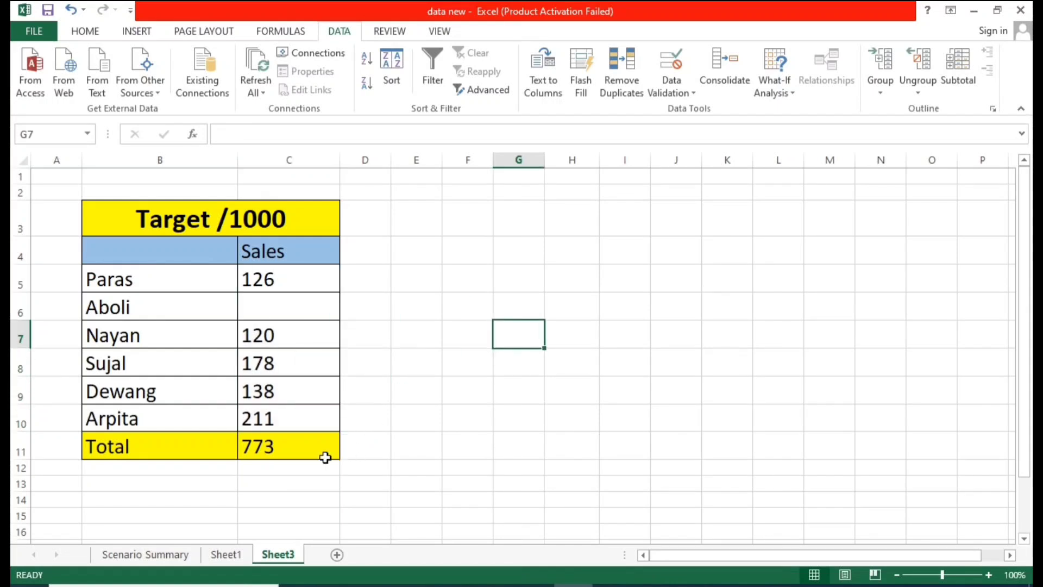
pyautogui.click(325, 458)
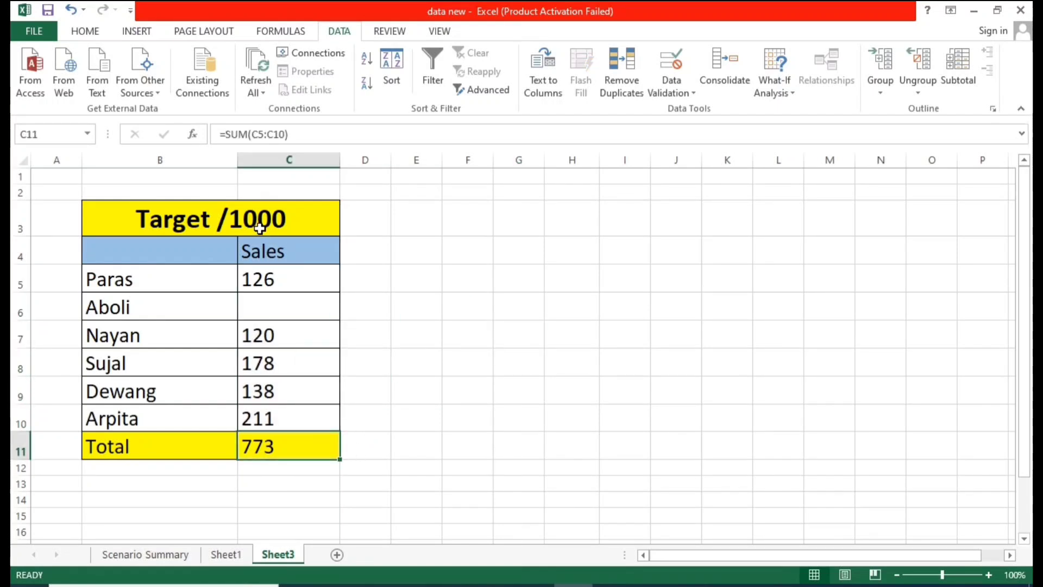
pyautogui.click(503, 282)
# Step: Use Goal Seek to make the total in C11 reach 1000 by changing Aboli's sales in C6
pyautogui.click(725, 63)
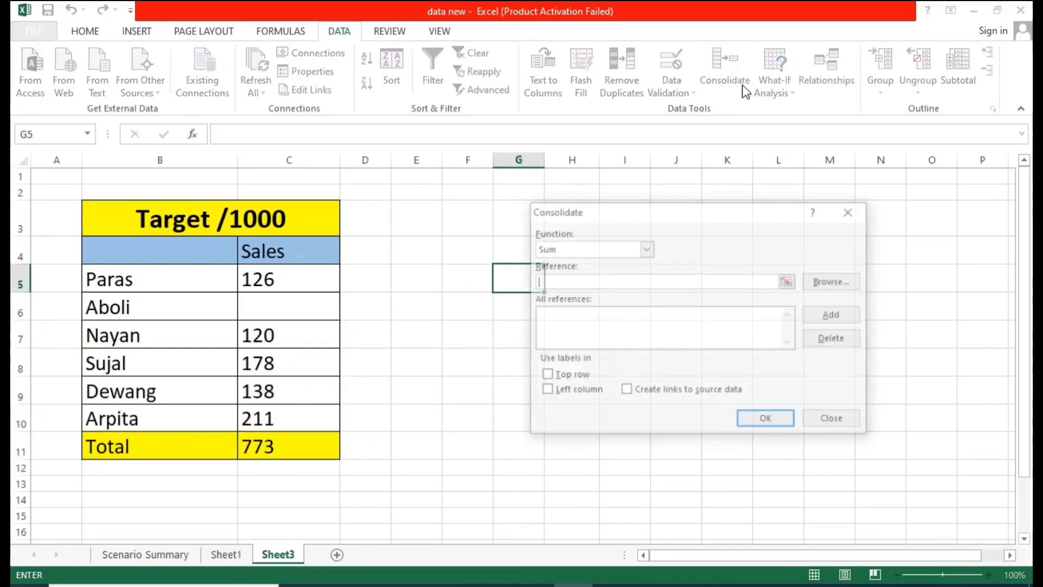
pyautogui.click(850, 211)
pyautogui.click(782, 70)
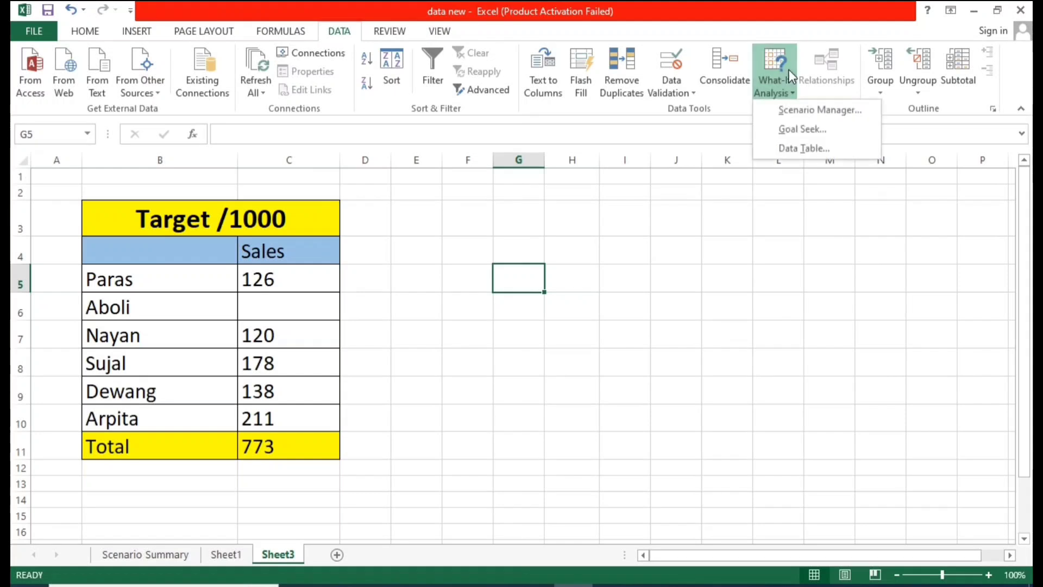
pyautogui.click(772, 134)
pyautogui.moveTo(685, 278); pyautogui.dragTo(533, 257)
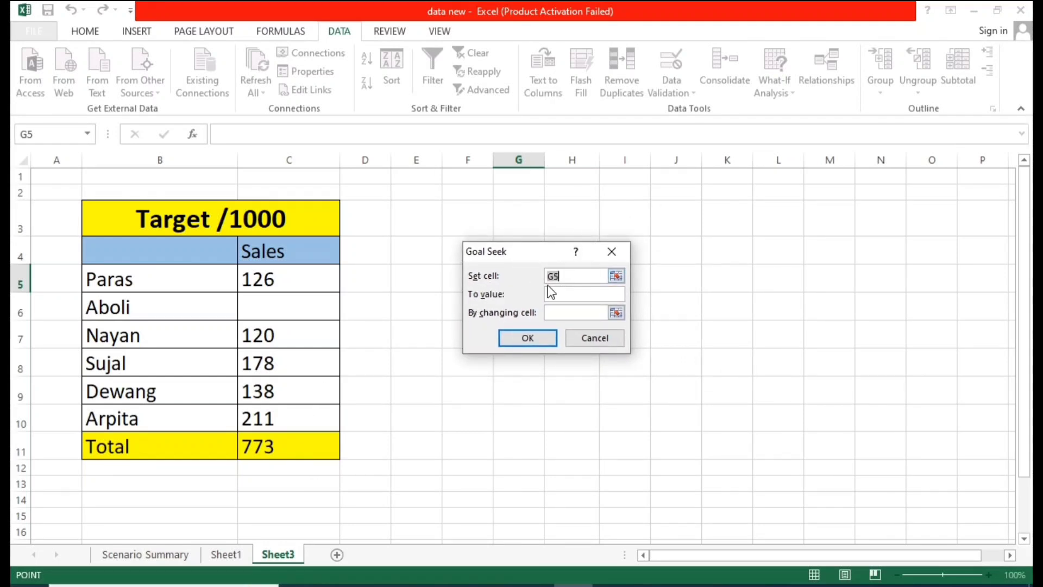
pyautogui.click(272, 442)
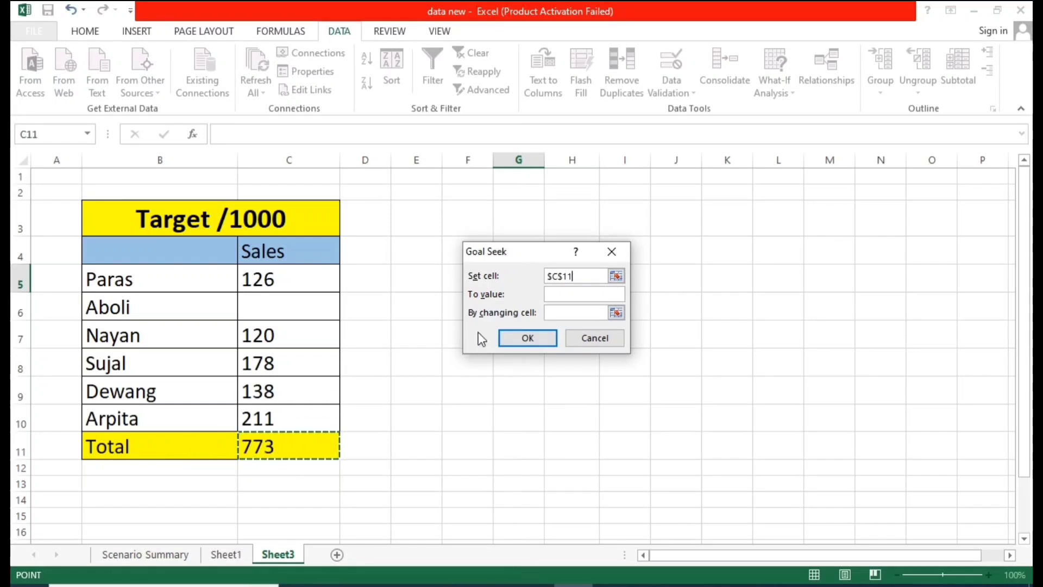
pyautogui.click(581, 295)
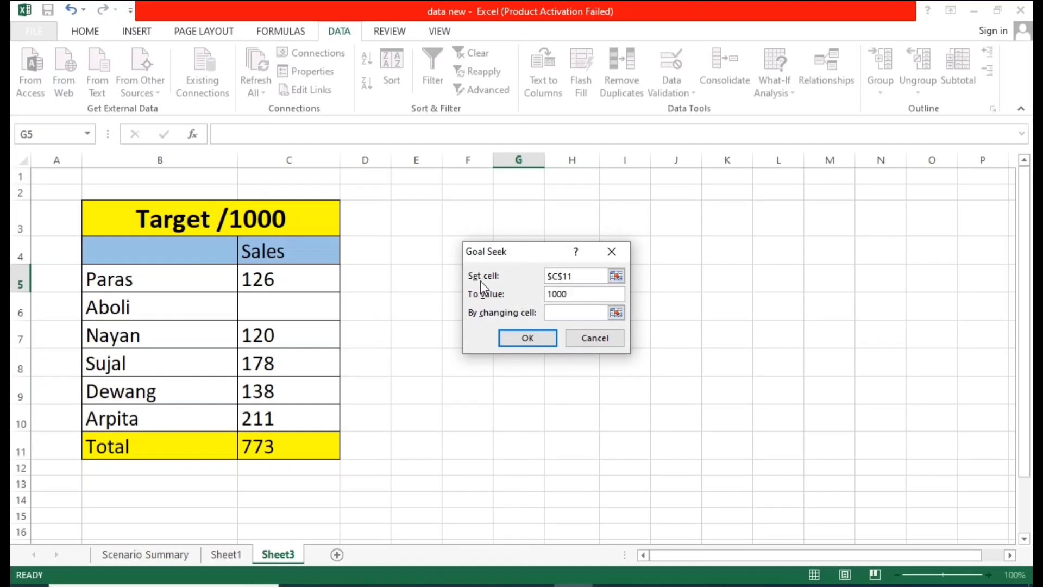
pyautogui.moveTo(484, 254); pyautogui.dragTo(491, 251)
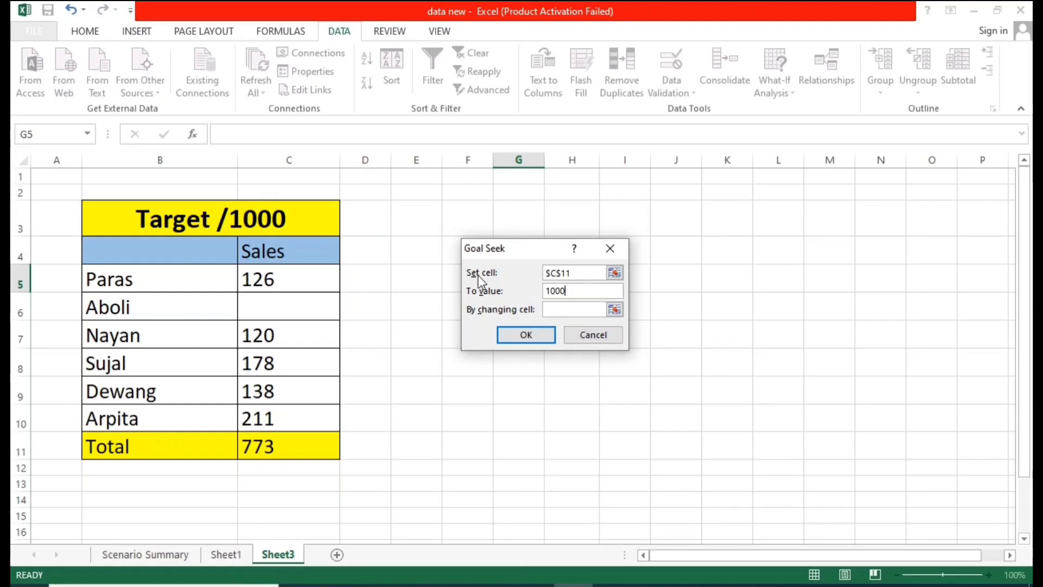
pyautogui.click(575, 273)
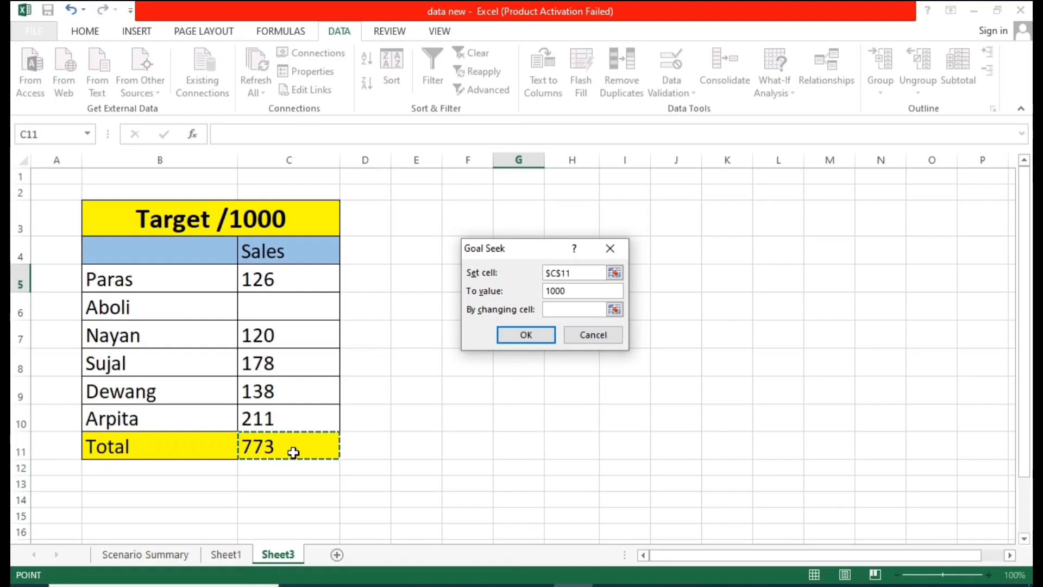
pyautogui.click(587, 293)
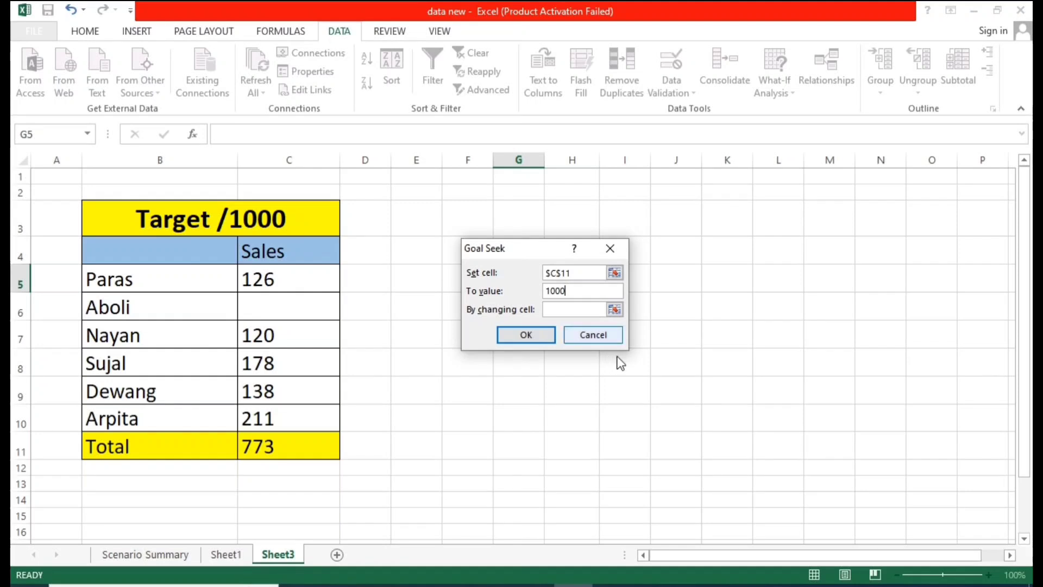
pyautogui.click(570, 309)
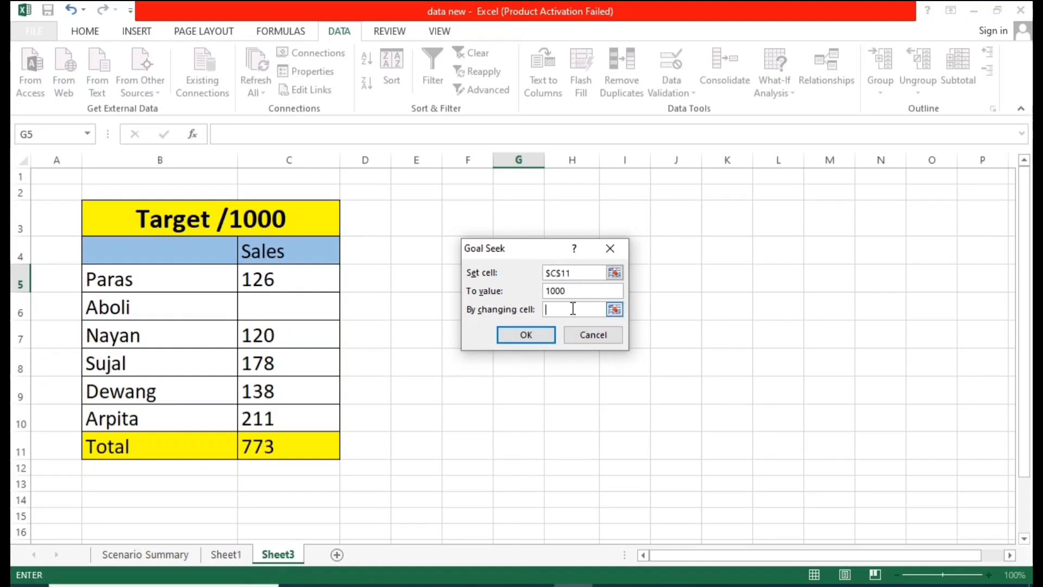
pyautogui.click(265, 299)
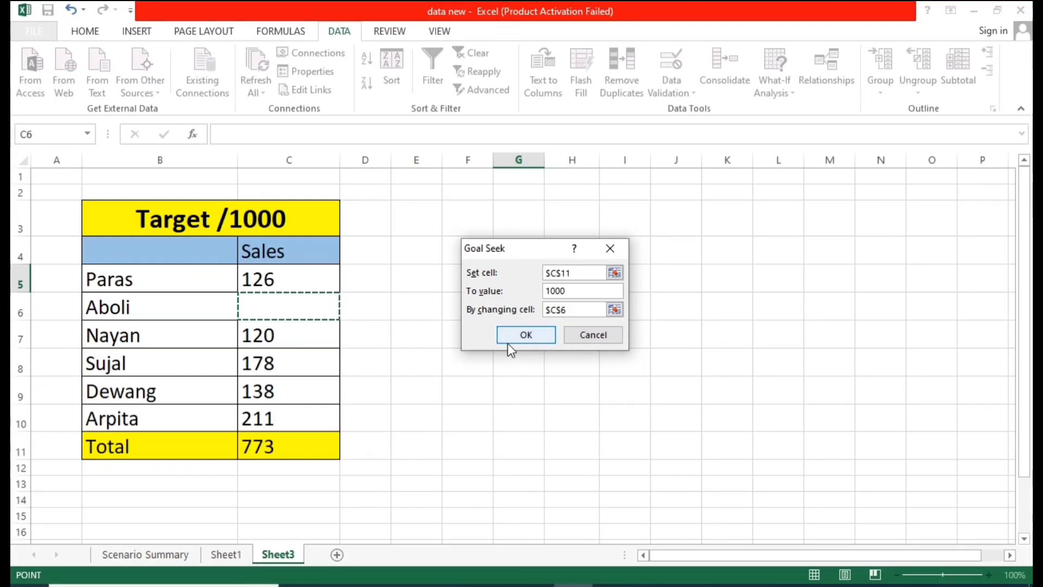
pyautogui.click(524, 334)
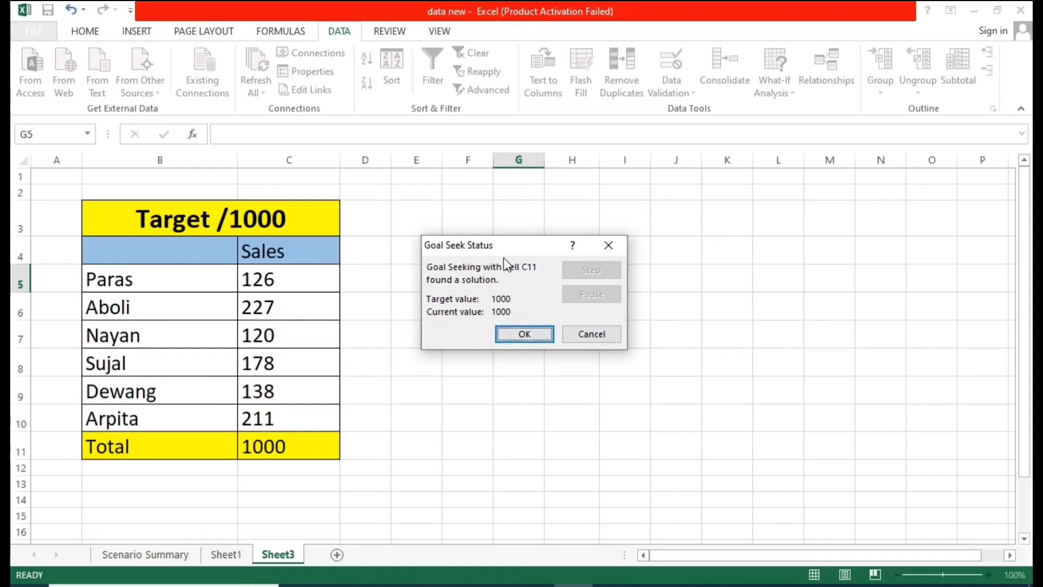
pyautogui.moveTo(504, 245); pyautogui.dragTo(414, 242)
pyautogui.click(435, 332)
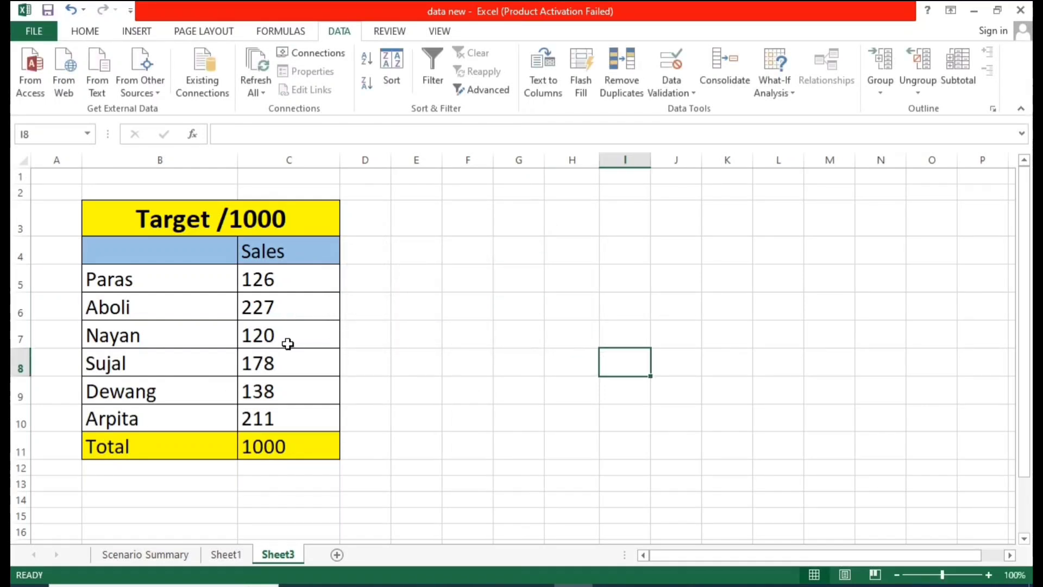
# Step: Review Aboli's new sales value in C6 and the total formula in C11
pyautogui.click(283, 300)
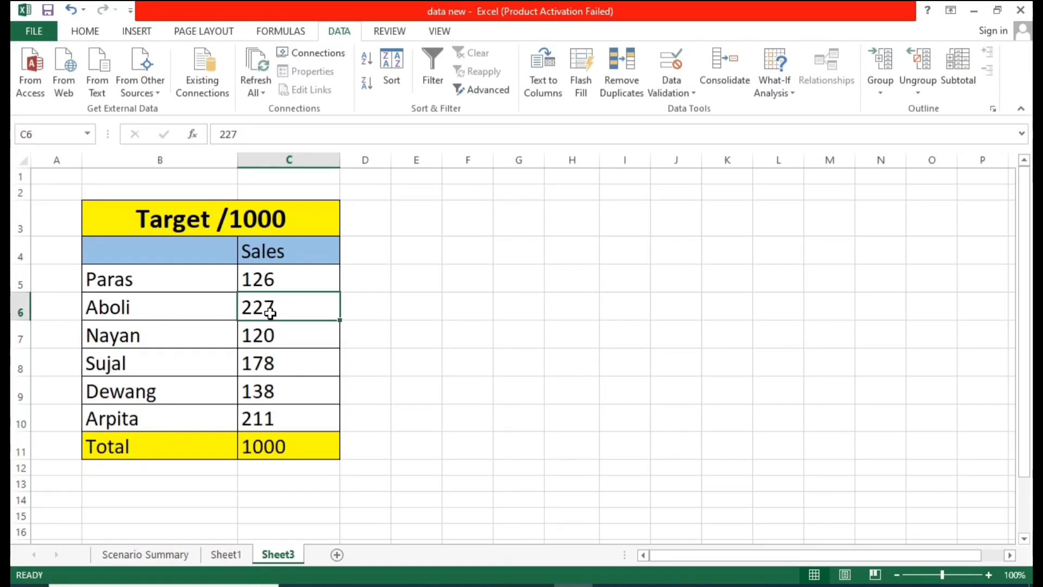
pyautogui.click(280, 447)
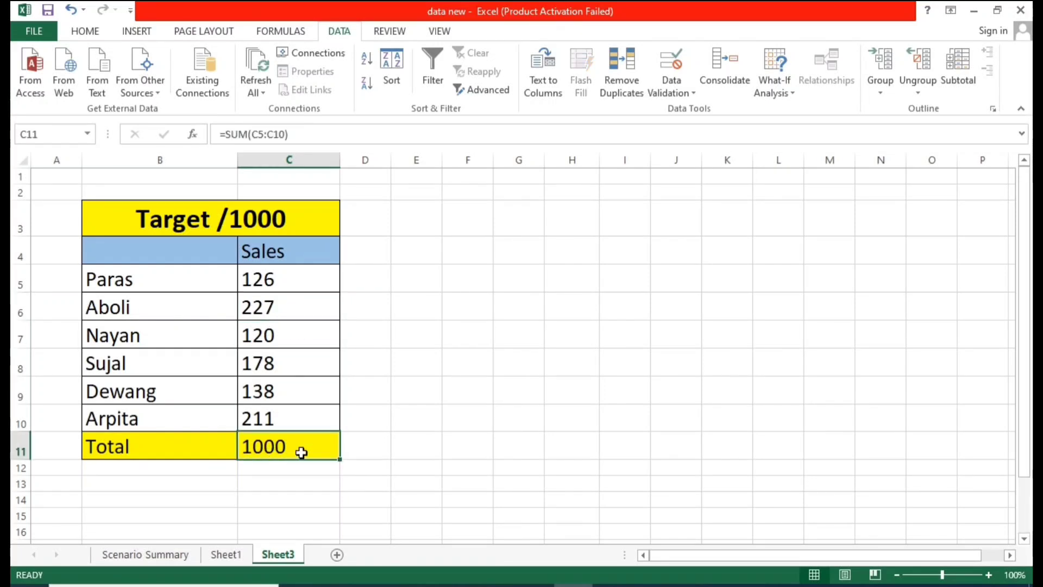
pyautogui.click(353, 419)
pyautogui.click(310, 450)
pyautogui.click(299, 300)
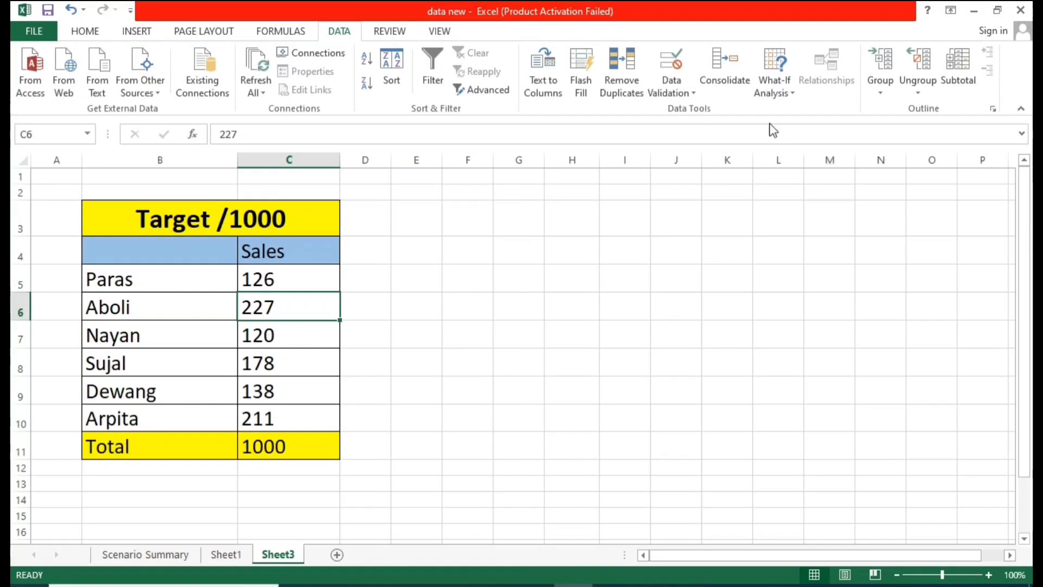
# Step: Use Goal Seek to make the total in C11 reach 1127 by changing Dewang's sales in C9
pyautogui.click(775, 81)
pyautogui.click(789, 130)
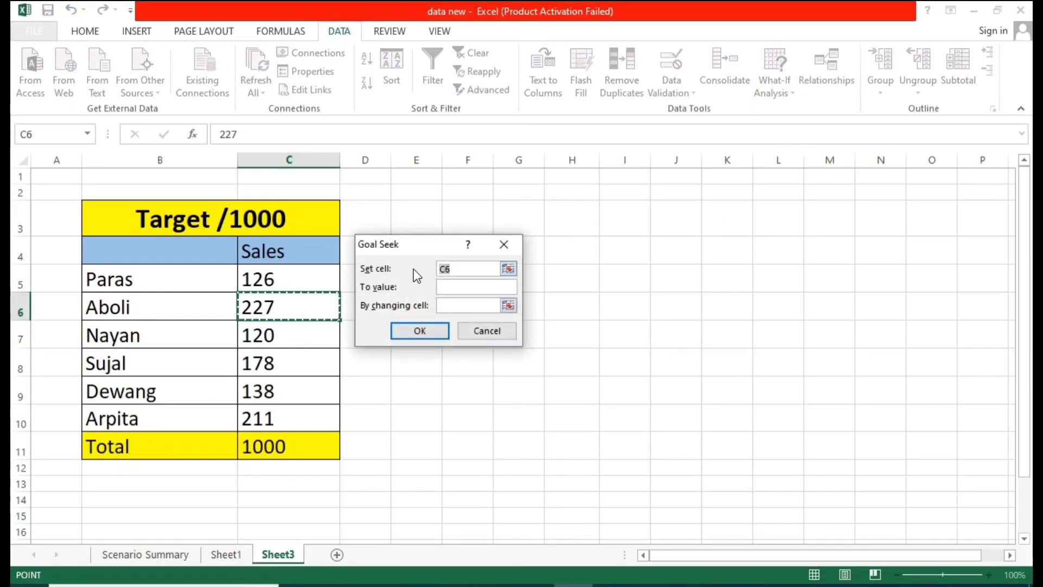
pyautogui.click(274, 447)
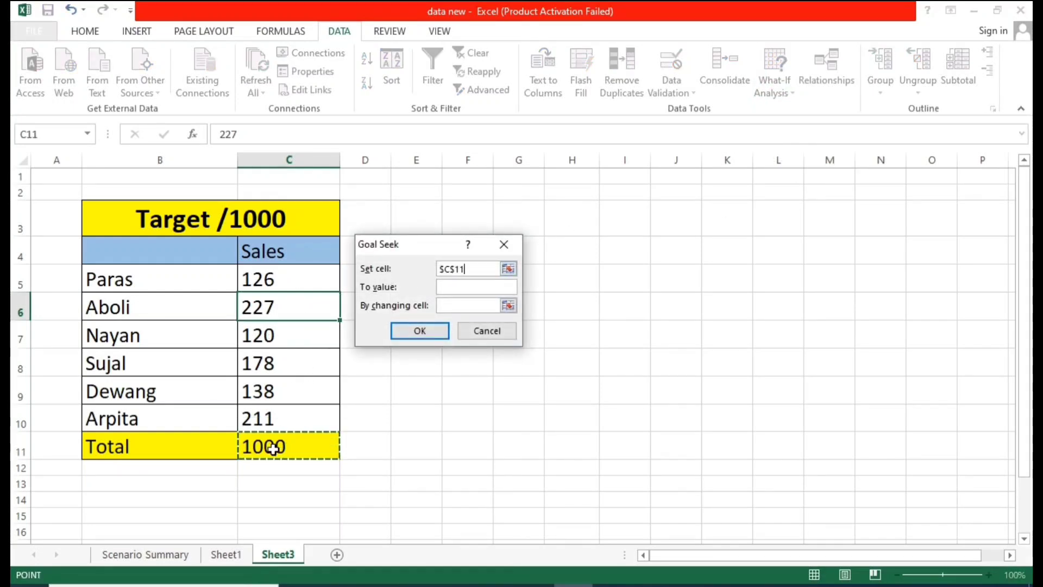
pyautogui.click(449, 287)
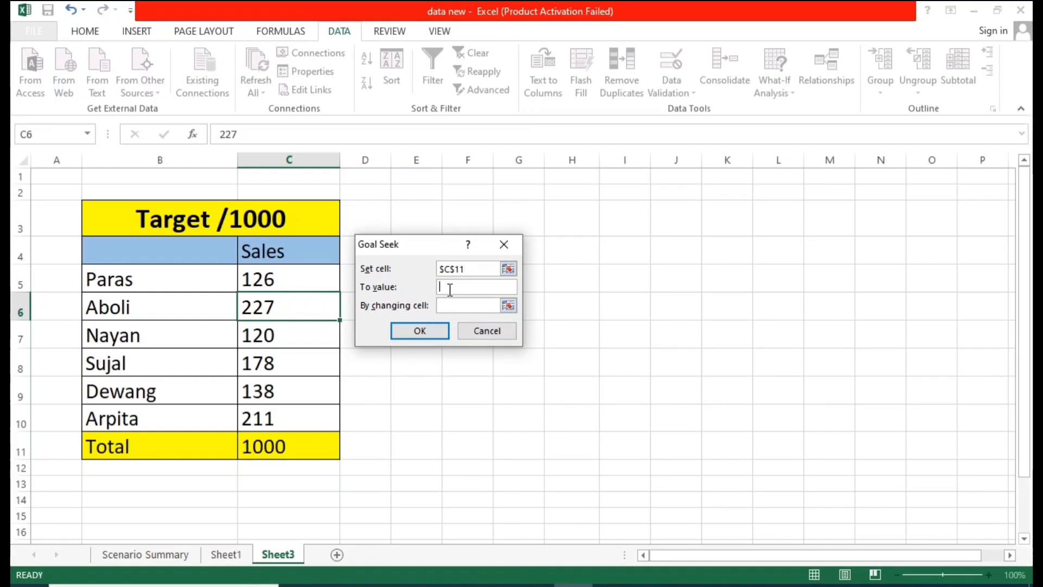
pyautogui.write('1127')
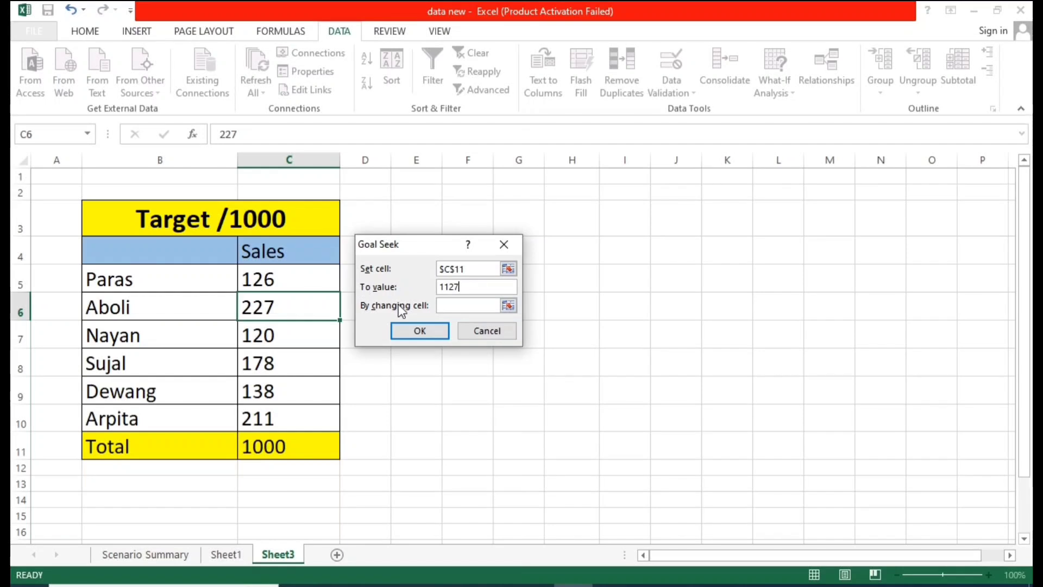
pyautogui.click(450, 306)
pyautogui.moveTo(412, 254); pyautogui.dragTo(454, 288)
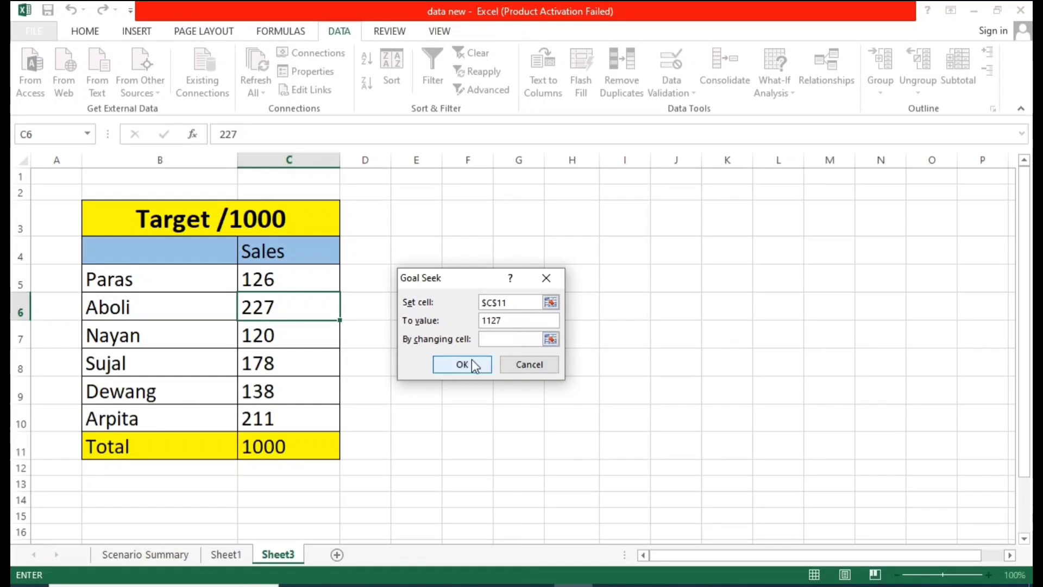
pyautogui.click(303, 393)
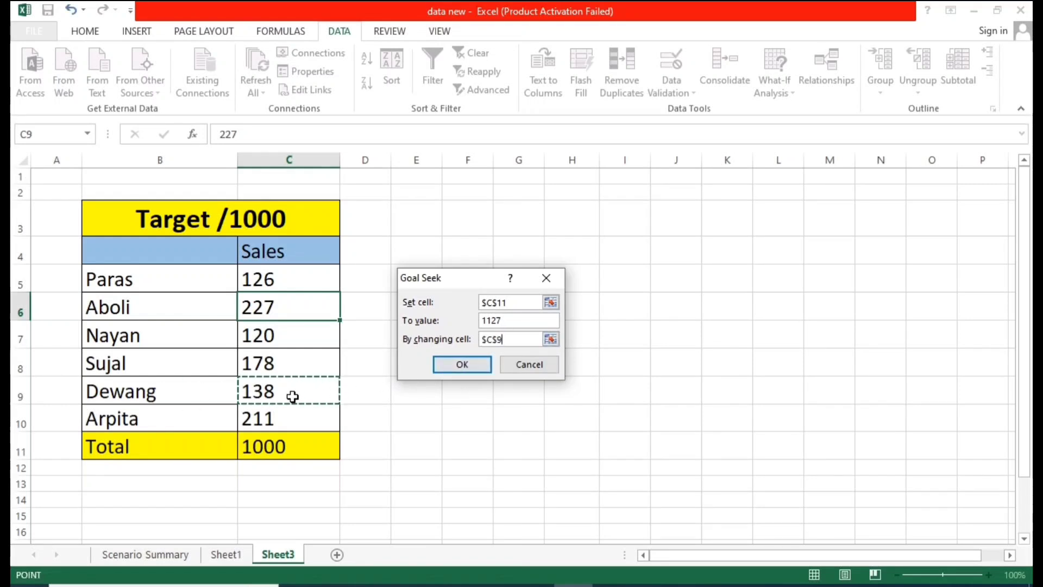
pyautogui.click(482, 367)
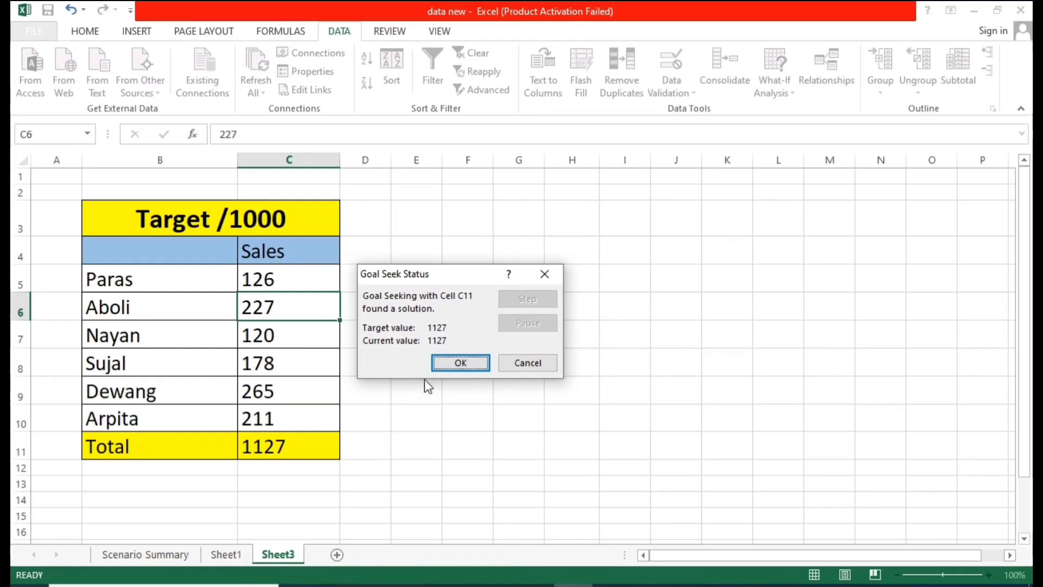
pyautogui.click(460, 362)
pyautogui.click(429, 419)
# Step: Review the updated Sales values in C5 to C10, the names in B5 to B10 and the total in C11
pyautogui.moveTo(280, 285); pyautogui.dragTo(288, 418)
pyautogui.click(417, 358)
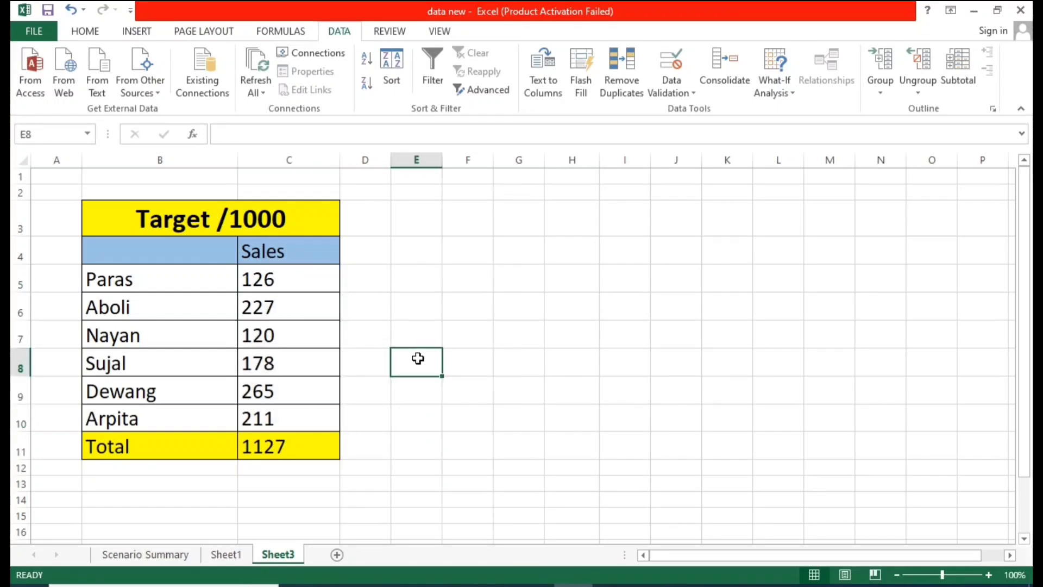
pyautogui.click(774, 76)
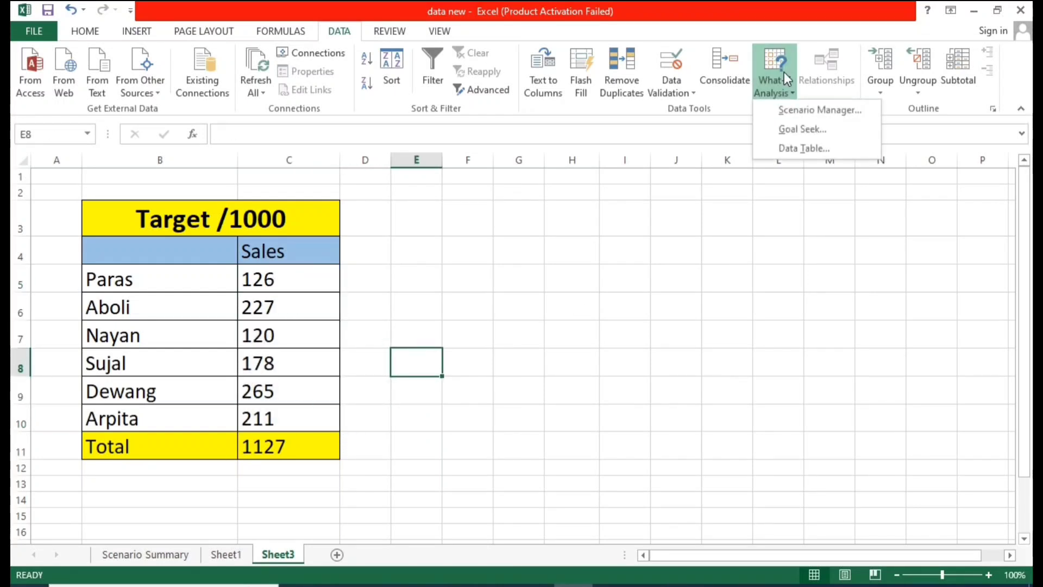
pyautogui.click(479, 240)
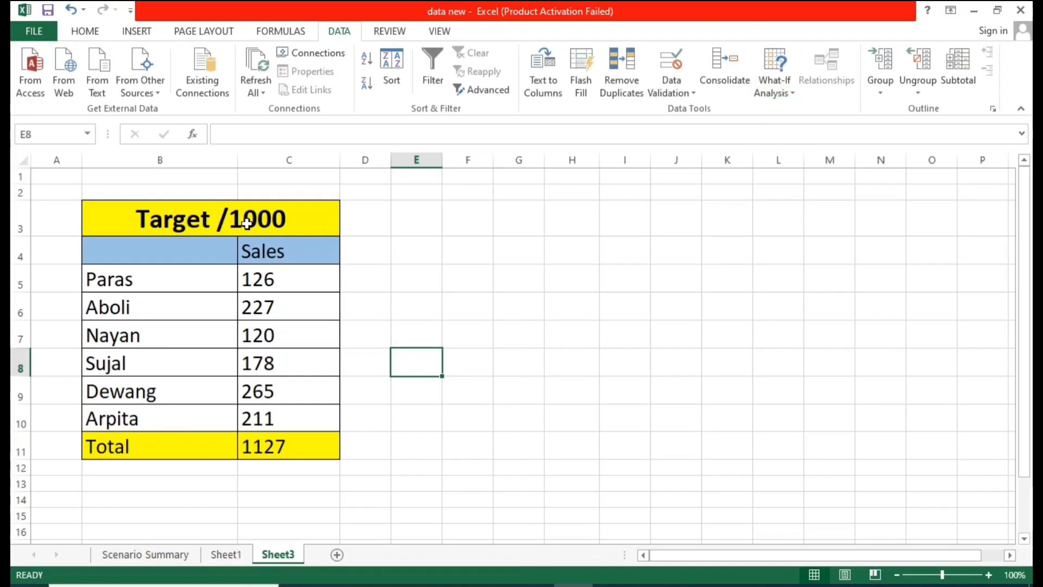
pyautogui.click(419, 315)
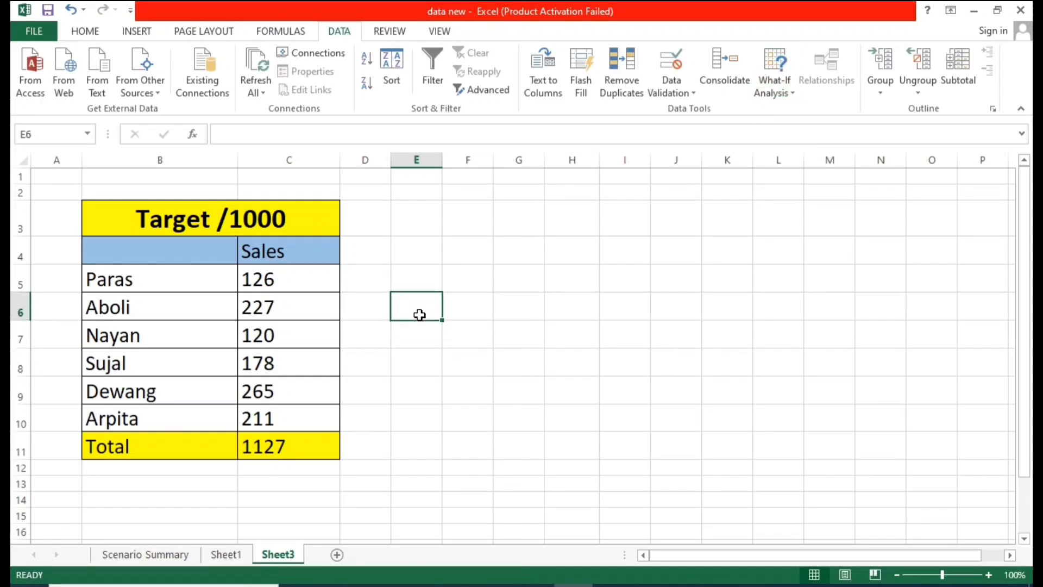
pyautogui.click(313, 443)
pyautogui.moveTo(291, 280); pyautogui.dragTo(288, 409)
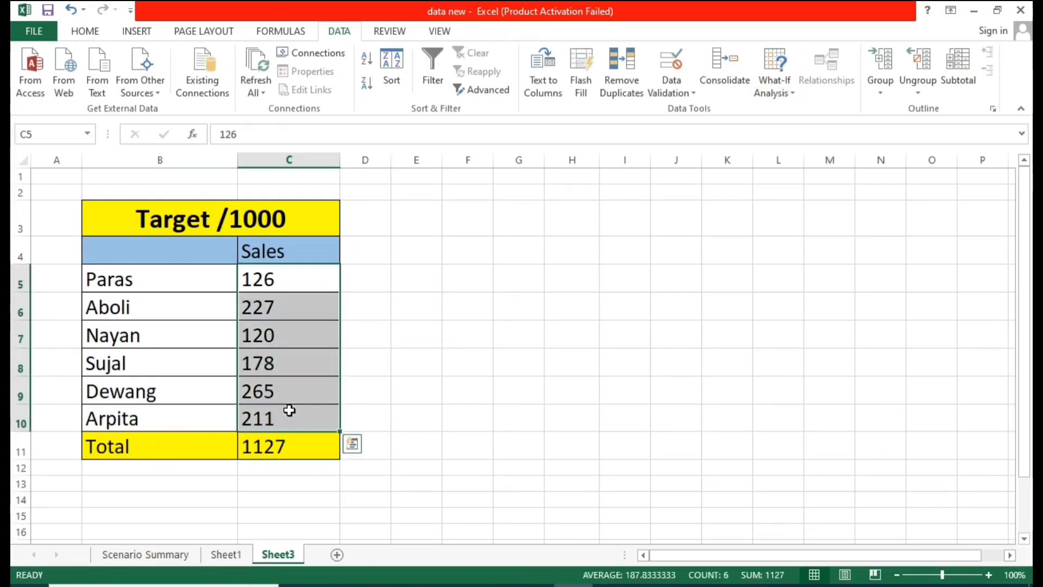
pyautogui.click(461, 324)
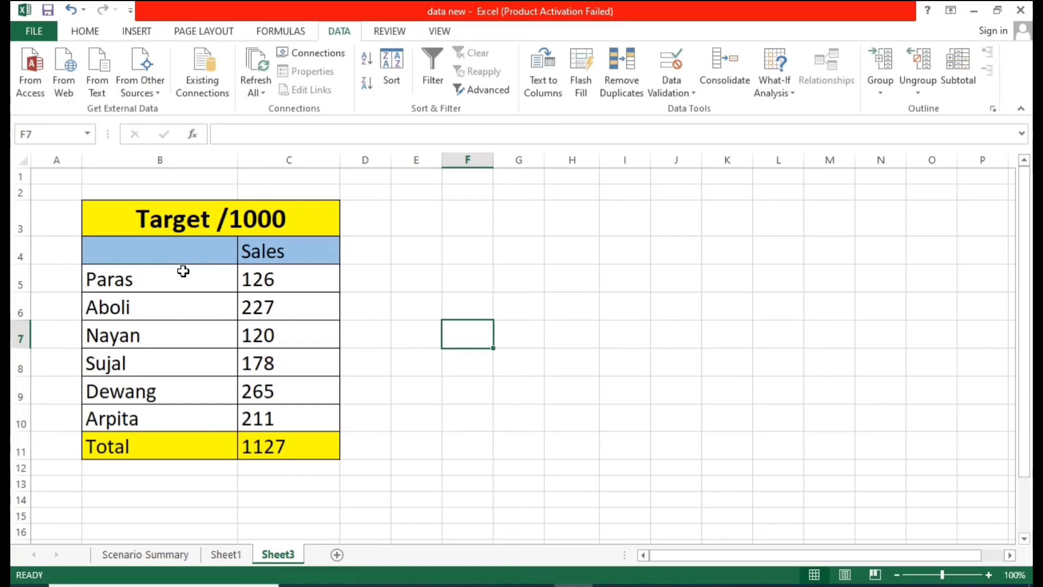
pyautogui.moveTo(183, 271); pyautogui.dragTo(179, 412)
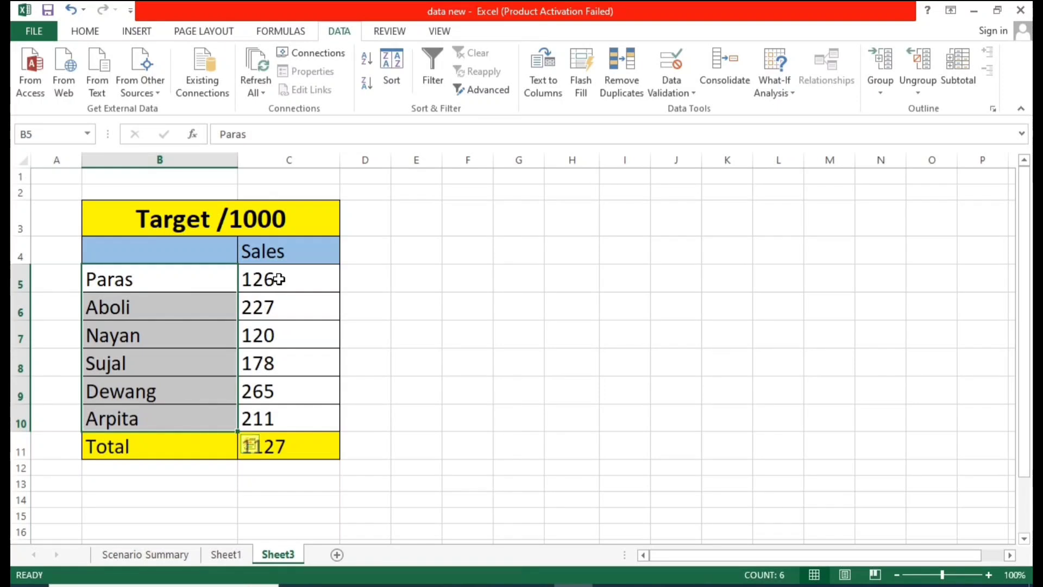
pyautogui.moveTo(277, 275); pyautogui.dragTo(303, 417)
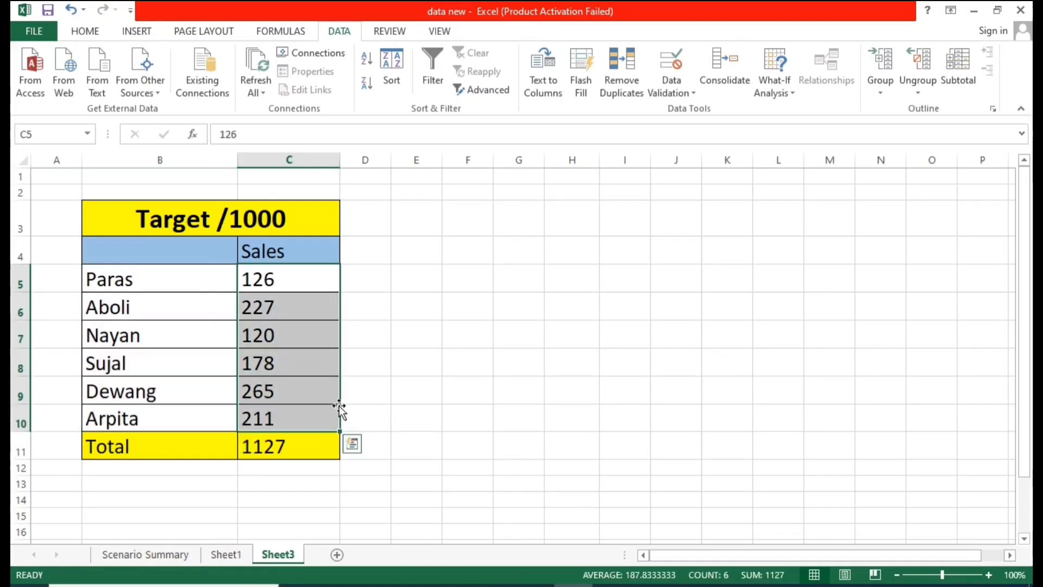
pyautogui.click(370, 369)
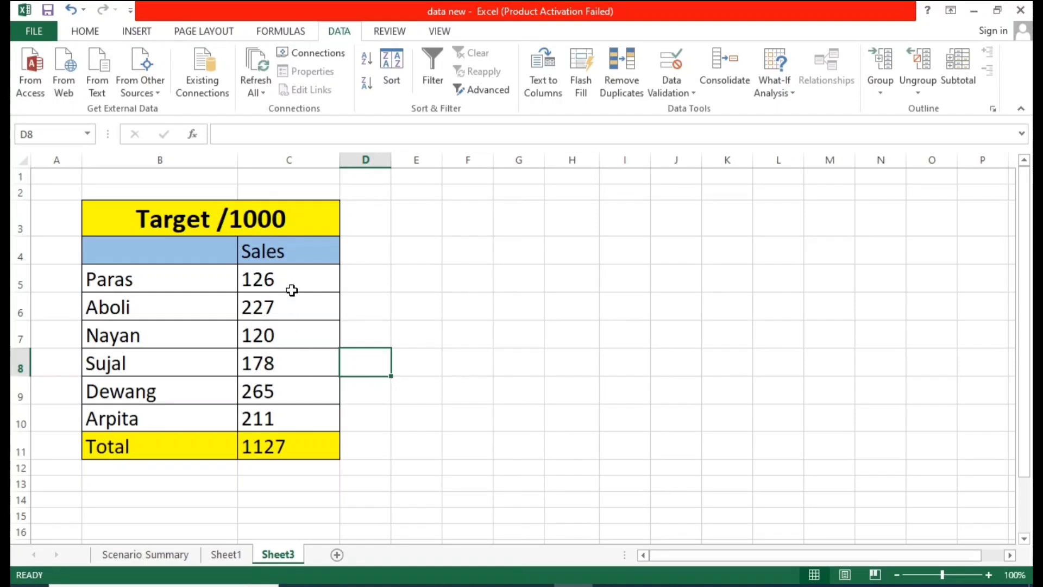
pyautogui.moveTo(291, 285); pyautogui.dragTo(310, 408)
pyautogui.click(426, 333)
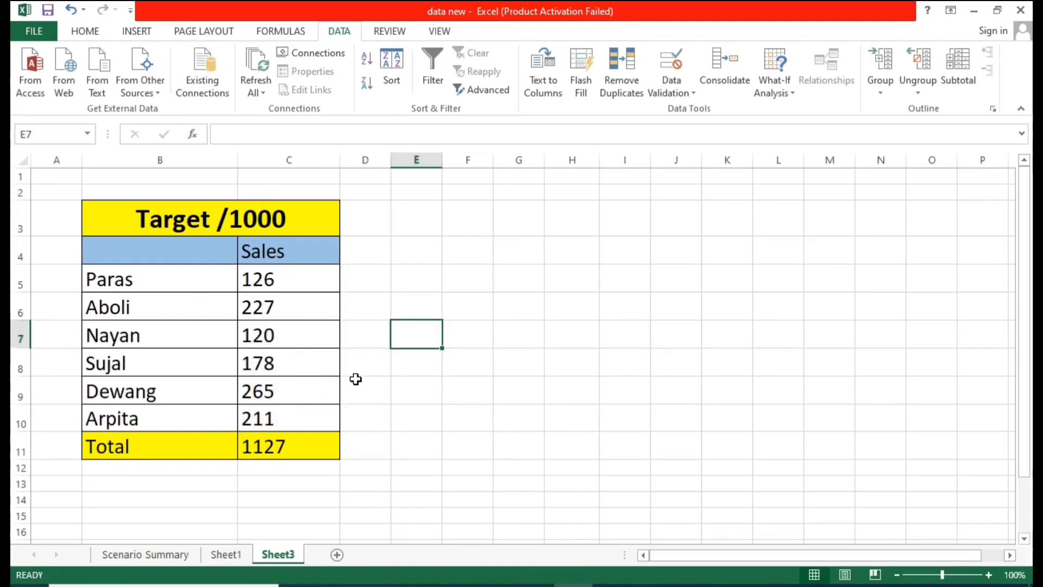
pyautogui.click(448, 388)
pyautogui.click(767, 90)
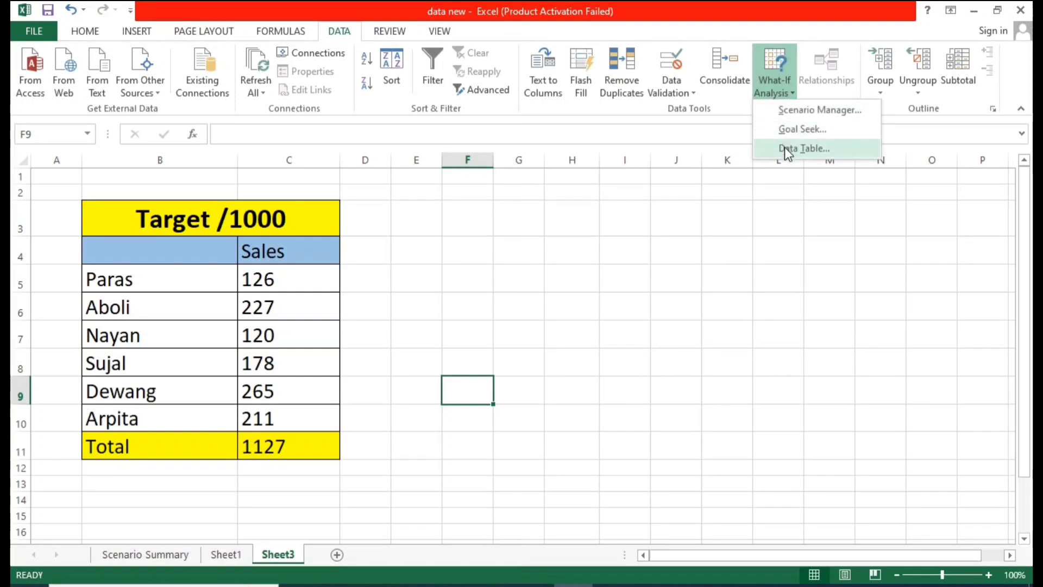
pyautogui.click(490, 270)
pyautogui.click(437, 255)
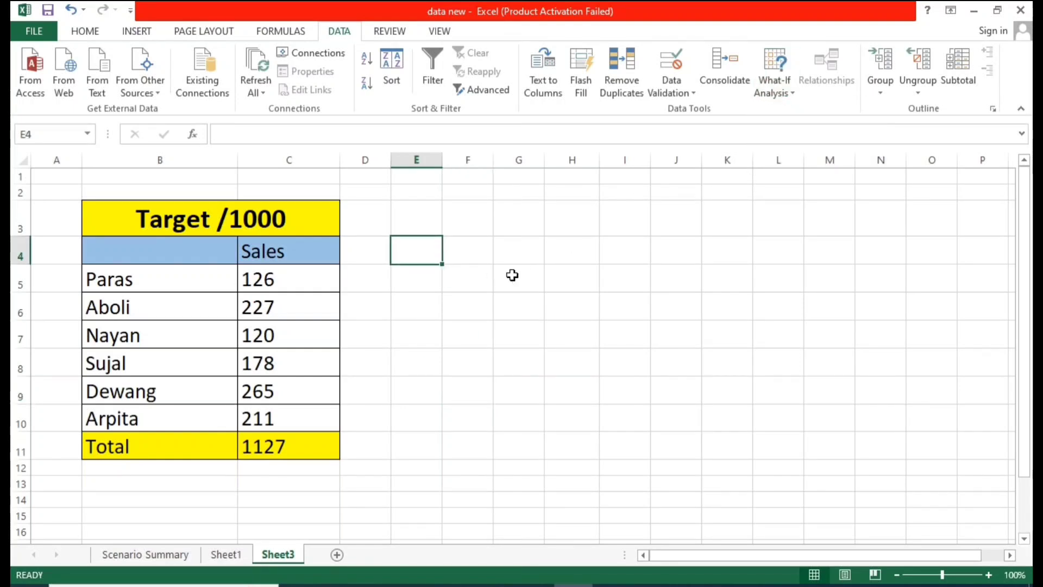
pyautogui.click(537, 275)
pyautogui.click(511, 309)
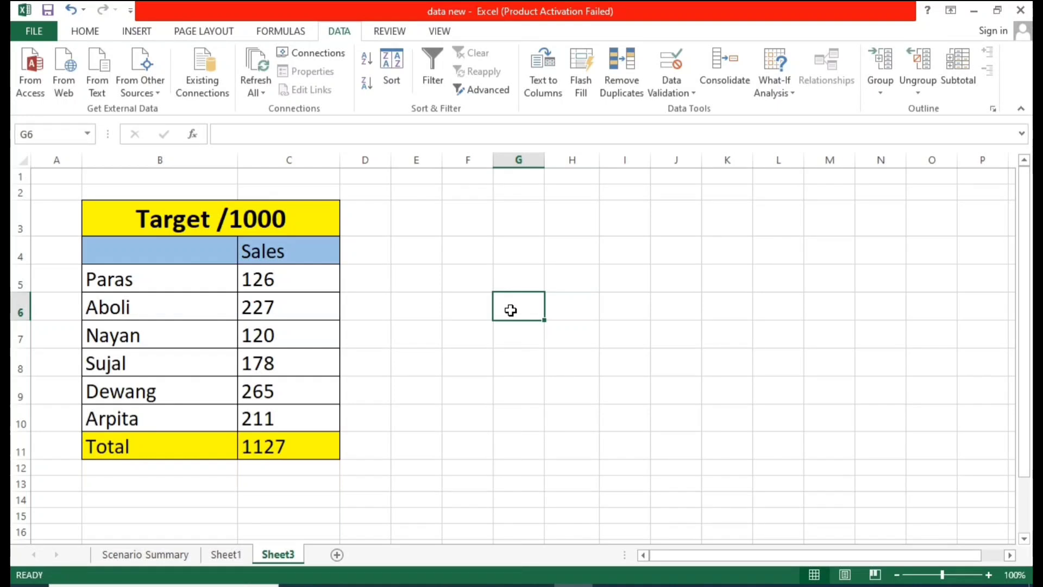
# Step: Close the current workbook and open the 'data w' workbook from the desktop
pyautogui.click(496, 274)
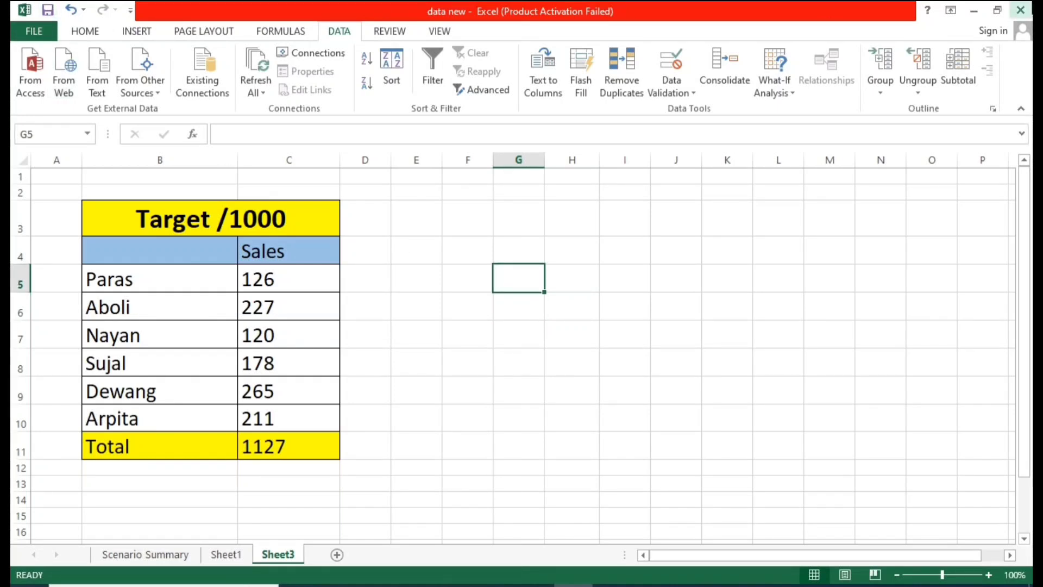
pyautogui.click(1020, 9)
pyautogui.rightClick(433, 135)
pyautogui.click(462, 181)
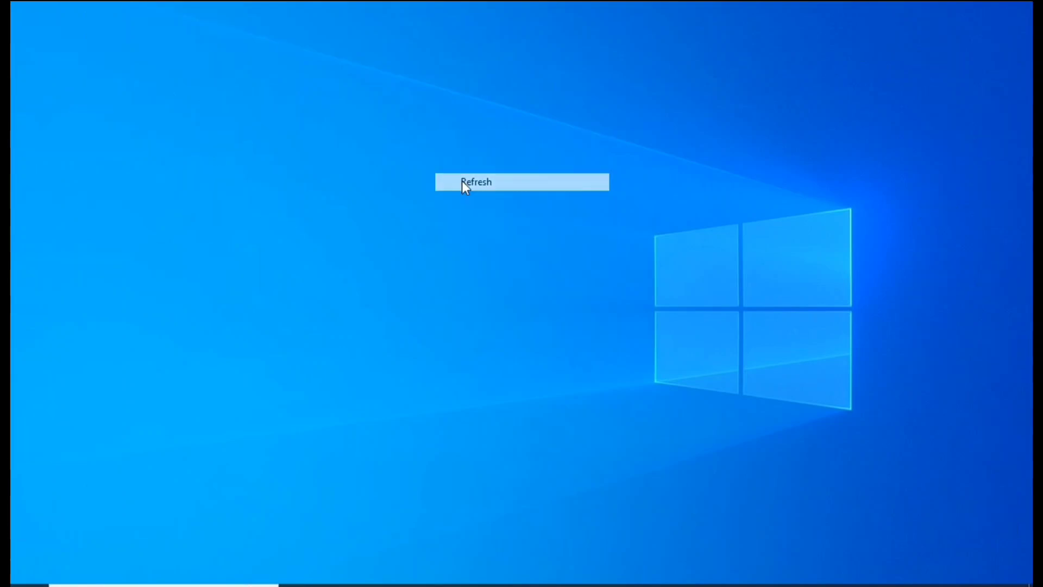
pyautogui.doubleClick(278, 111)
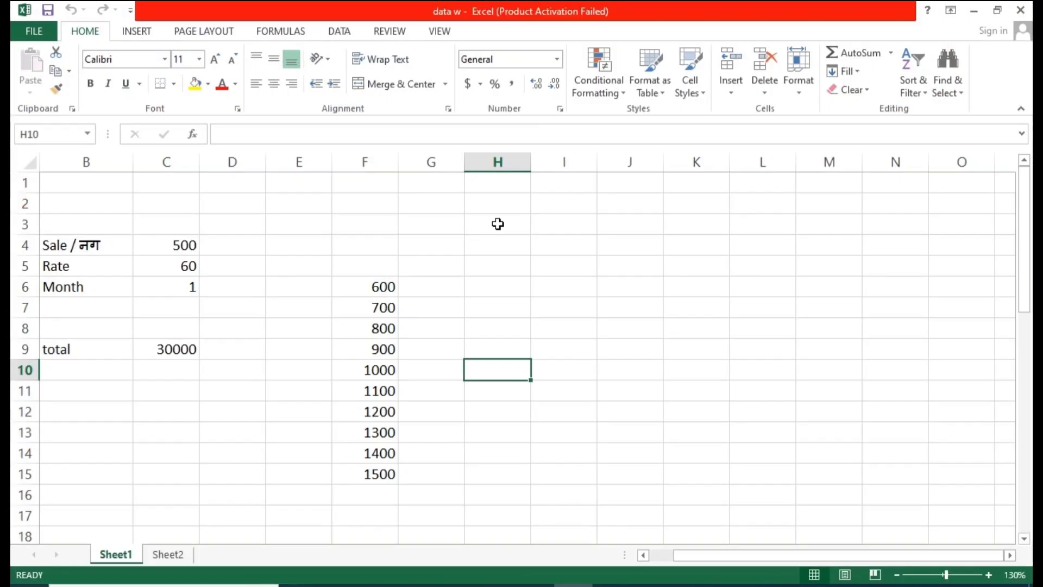
pyautogui.click(706, 132)
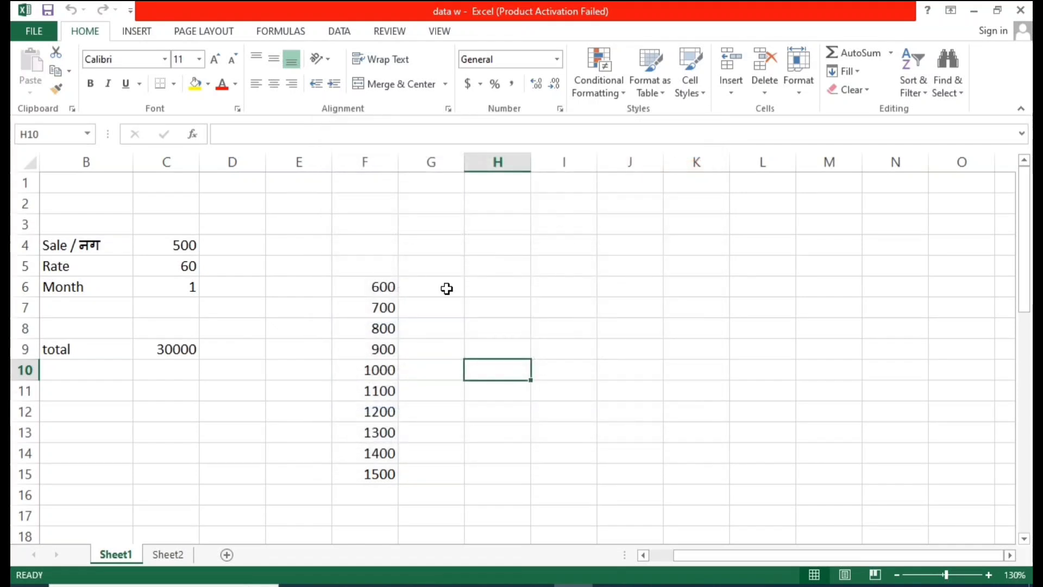
pyautogui.click(451, 283)
pyautogui.press('Right')
pyautogui.press('Right')
pyautogui.moveTo(81, 244); pyautogui.dragTo(417, 495)
pyautogui.click(574, 351)
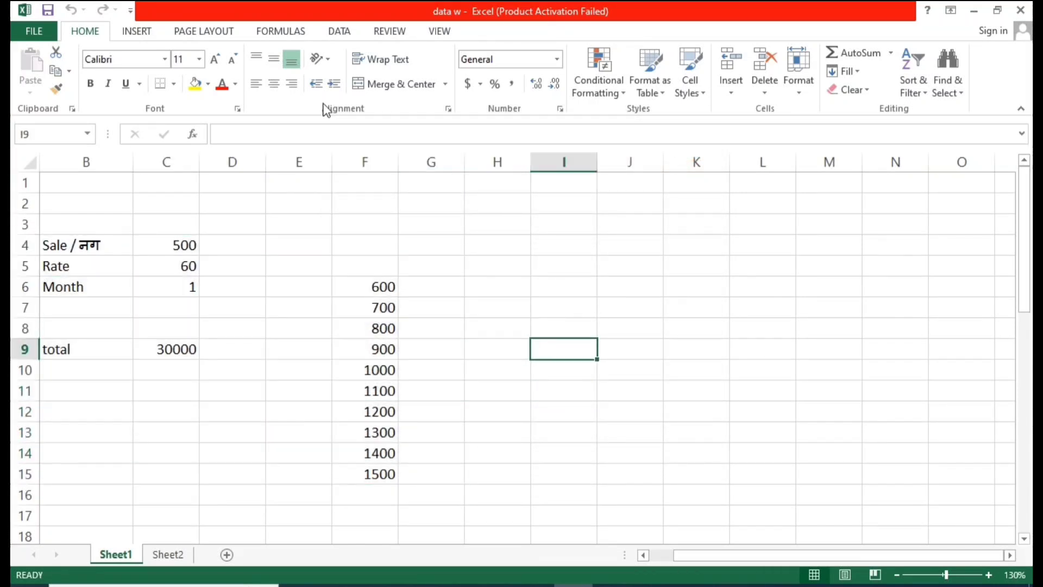
pyautogui.click(345, 27)
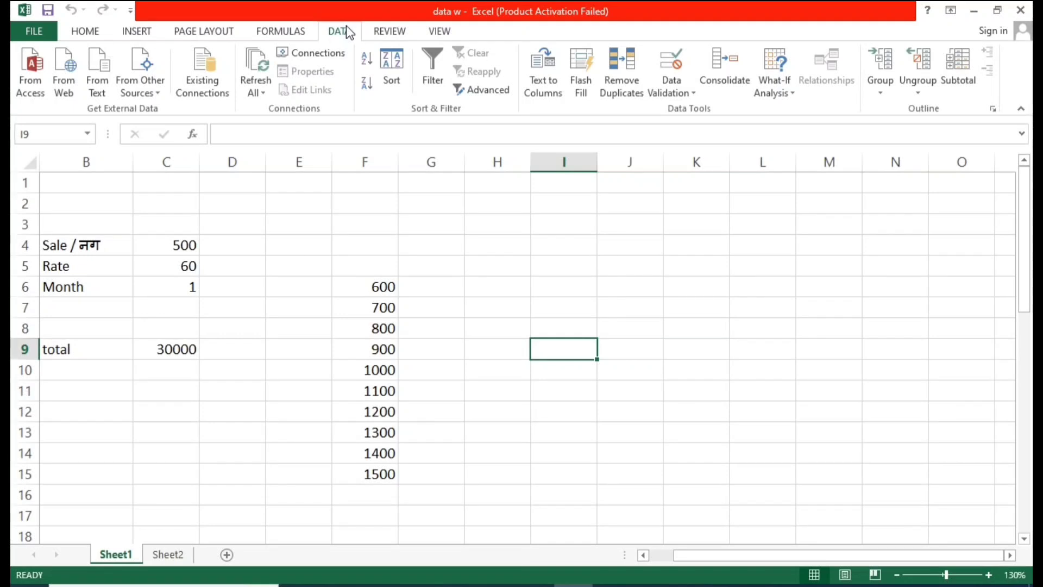
pyautogui.click(399, 163)
pyautogui.click(433, 239)
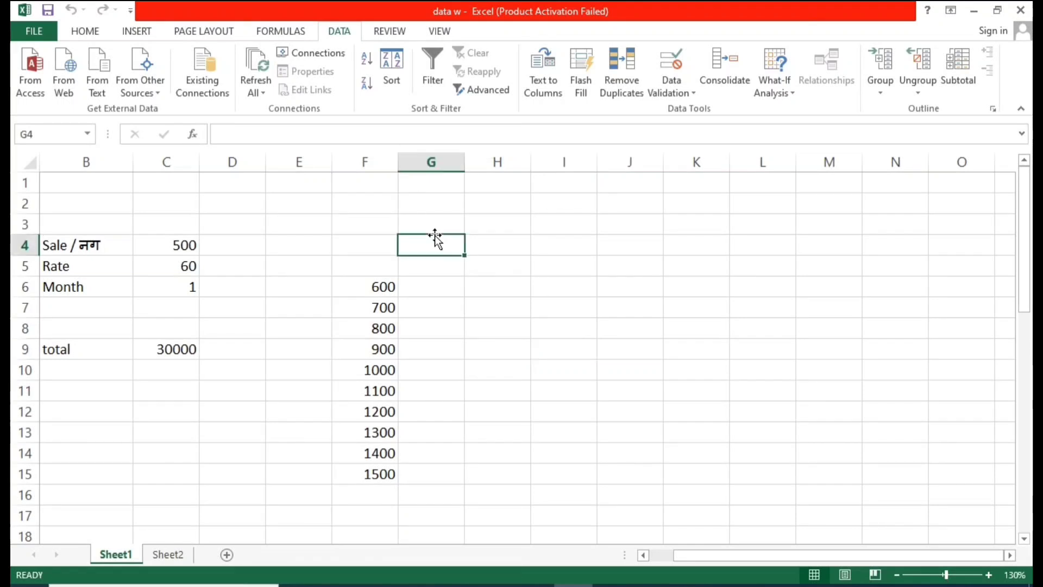
pyautogui.click(279, 232)
pyautogui.moveTo(74, 226)
pyautogui.mouseDown()
pyautogui.moveTo(493, 435)
pyautogui.moveTo(461, 484)
pyautogui.mouseUp()
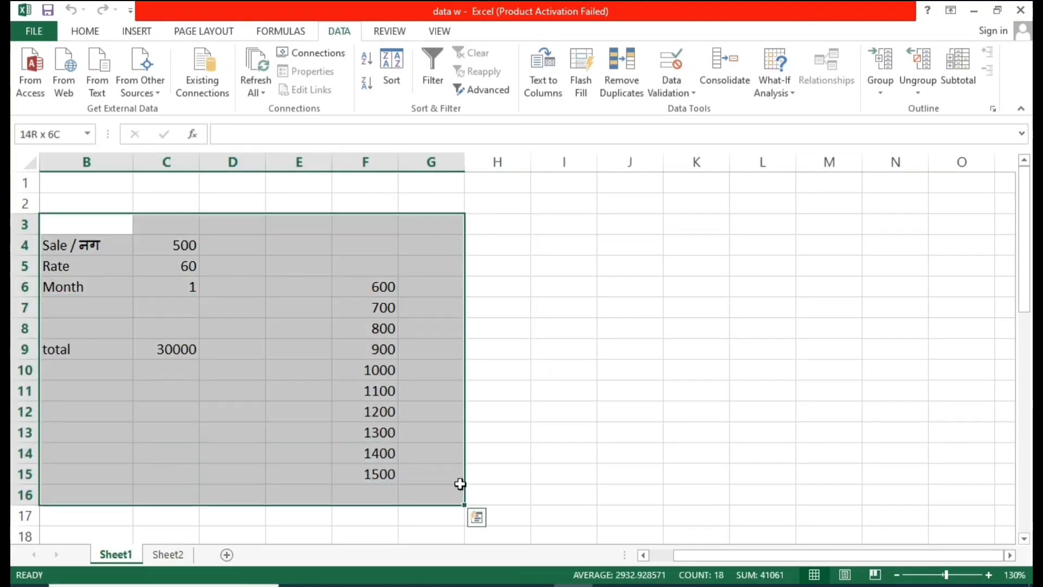
pyautogui.click(517, 406)
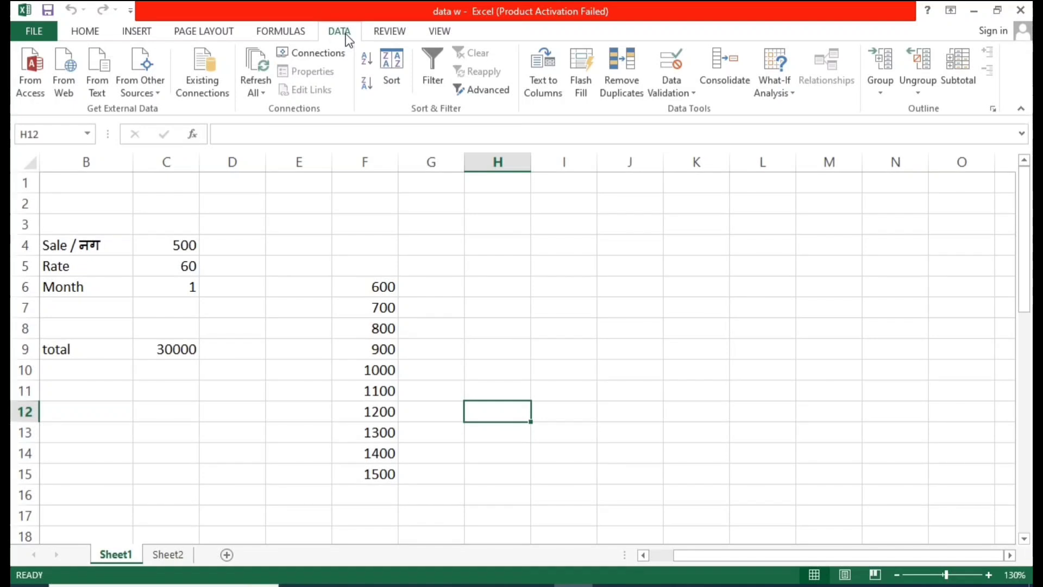
pyautogui.click(785, 77)
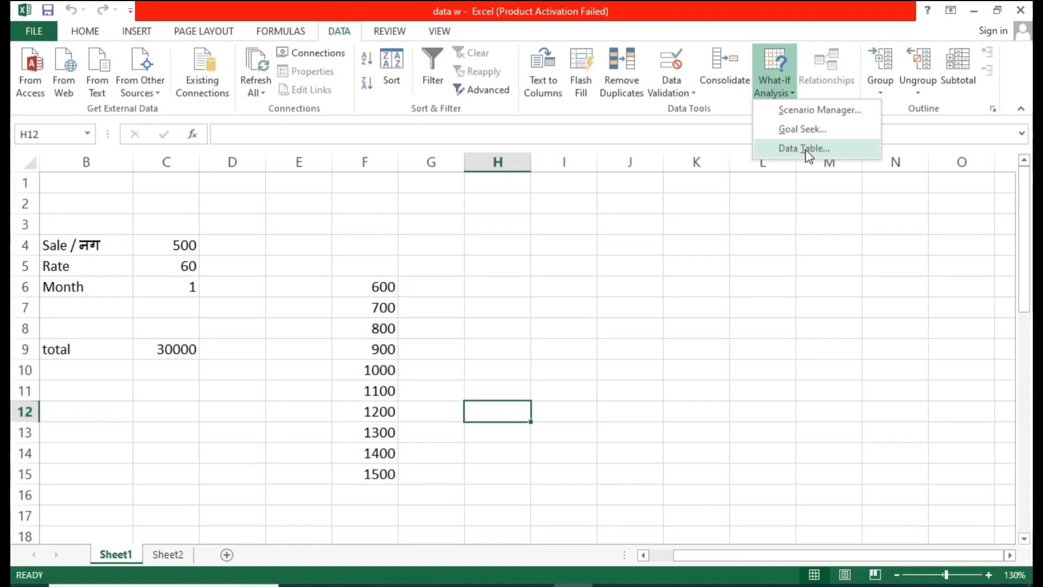
pyautogui.click(474, 271)
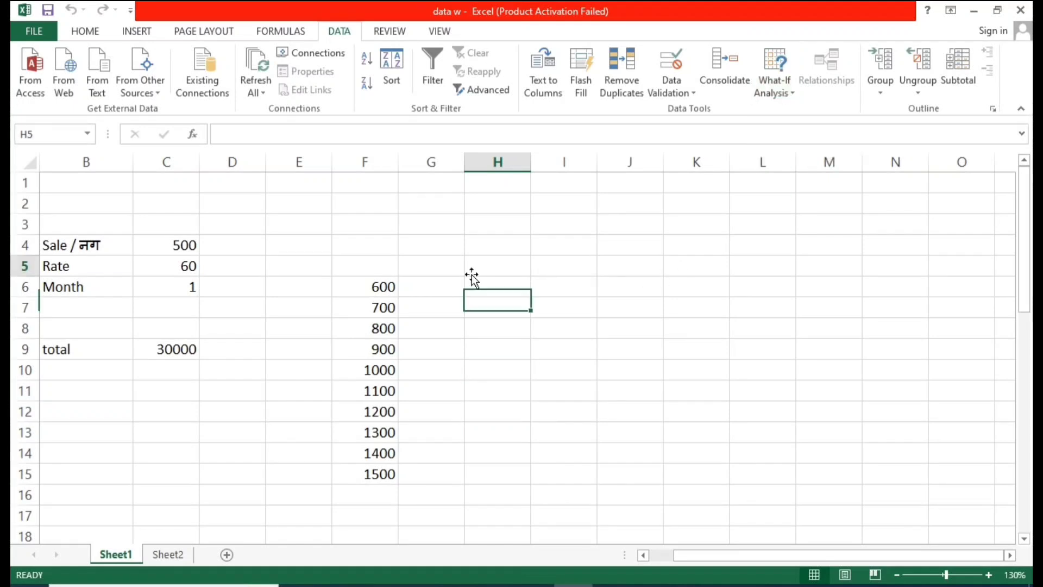
# Step: Apply all borders to the Sale, Rate and Month cells in B4:C6
pyautogui.click(317, 251)
pyautogui.click(510, 308)
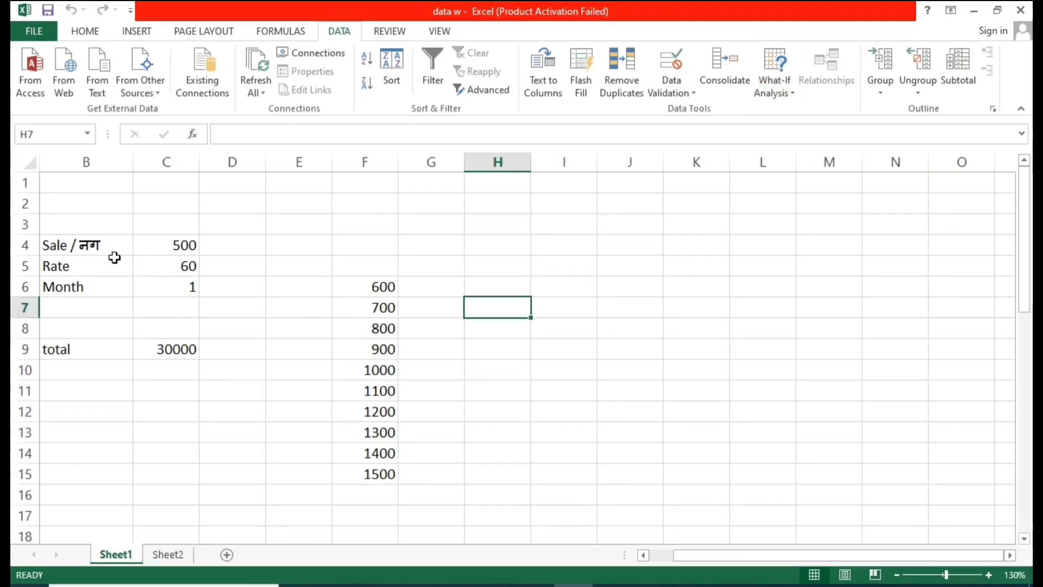
pyautogui.moveTo(77, 245); pyautogui.dragTo(188, 286)
pyautogui.click(236, 244)
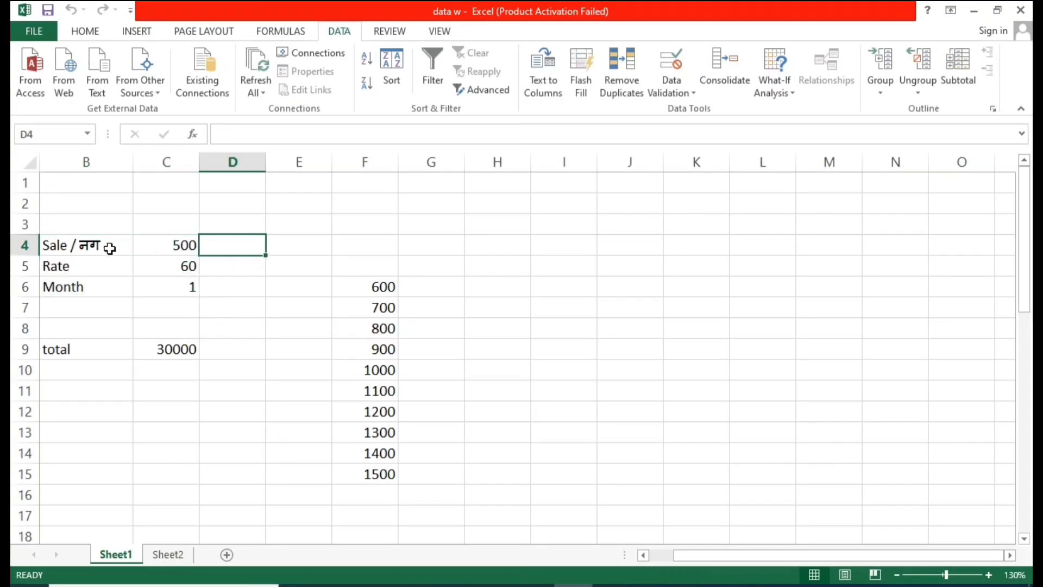
pyautogui.moveTo(109, 247); pyautogui.dragTo(180, 286)
pyautogui.click(85, 31)
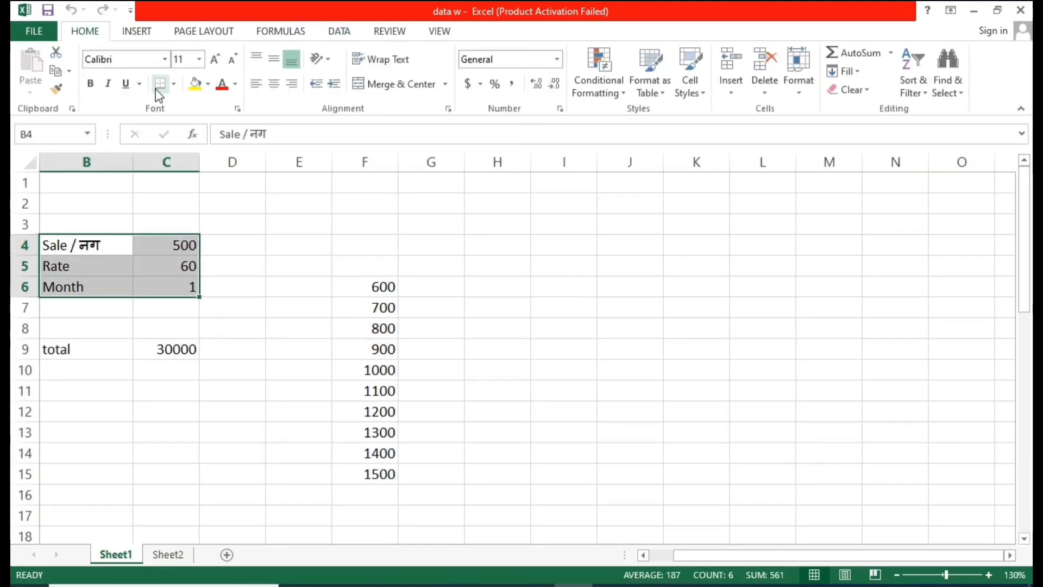
pyautogui.click(173, 84)
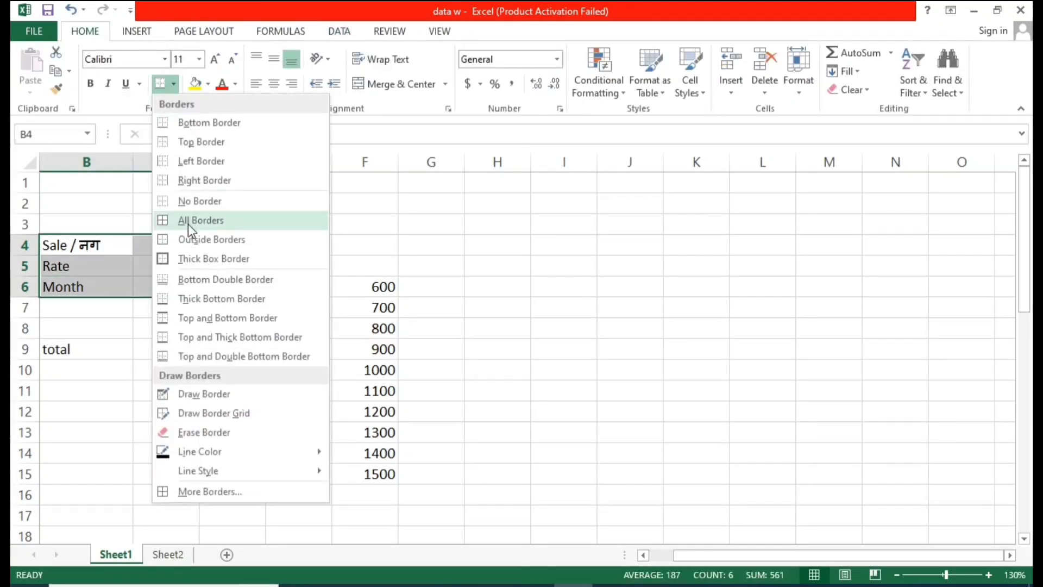
pyautogui.click(188, 221)
# Step: Change the label in B4 to Sales / नग
pyautogui.click(497, 265)
pyautogui.moveTo(64, 250); pyautogui.dragTo(79, 261)
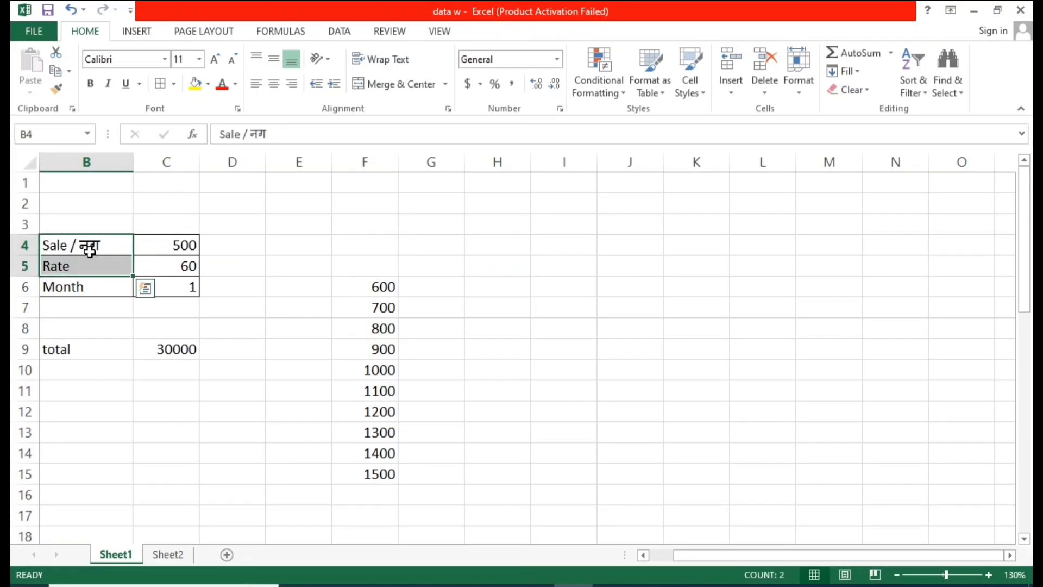
pyautogui.click(90, 250)
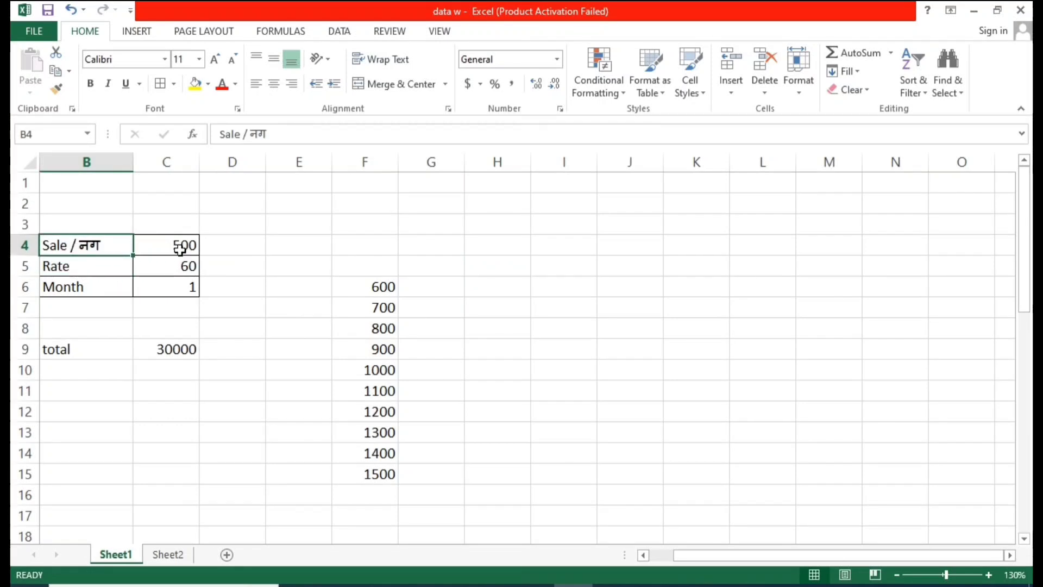
pyautogui.click(181, 247)
pyautogui.click(85, 248)
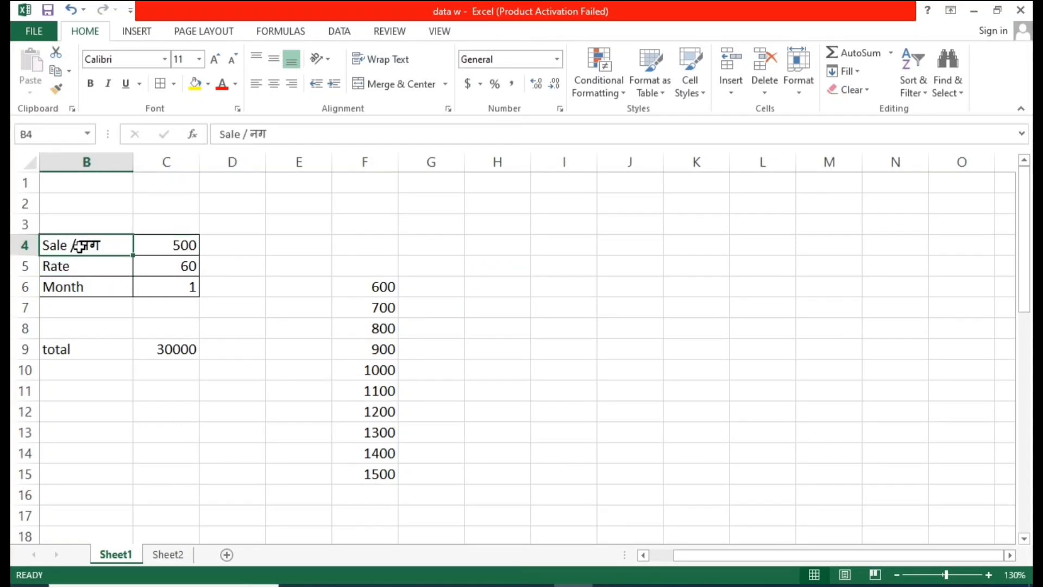
pyautogui.doubleClick(71, 246)
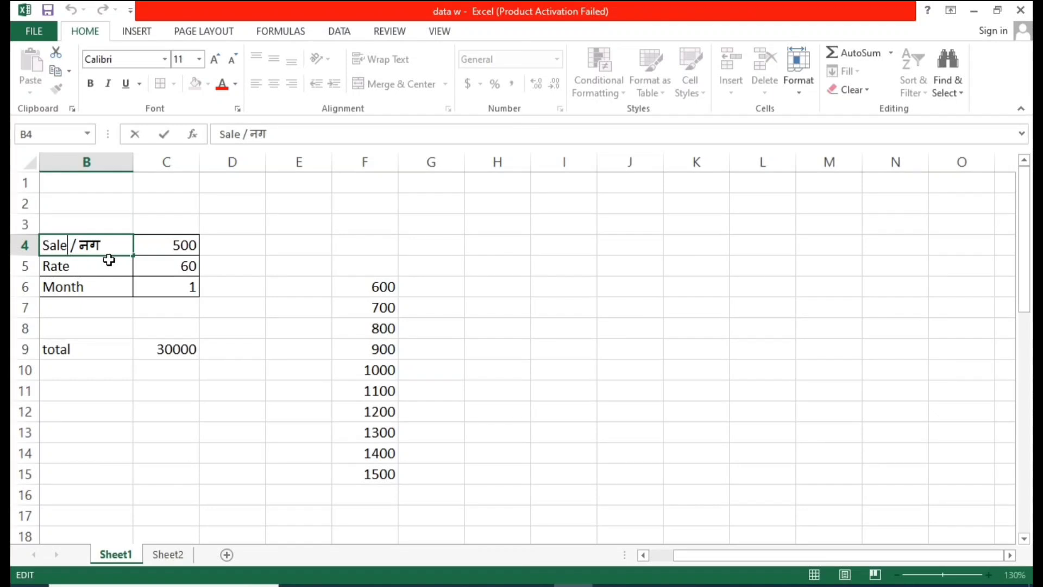
pyautogui.write('s')
pyautogui.click(198, 261)
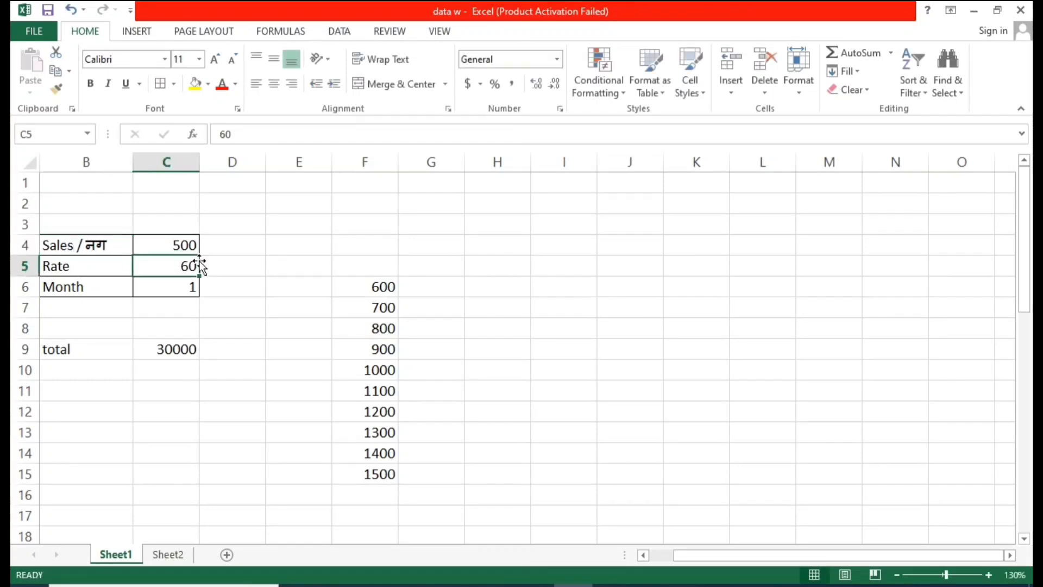
# Step: Review the labels and values for Sales, Rate and Month in B4 to C6
pyautogui.click(110, 252)
pyautogui.doubleClick(105, 239)
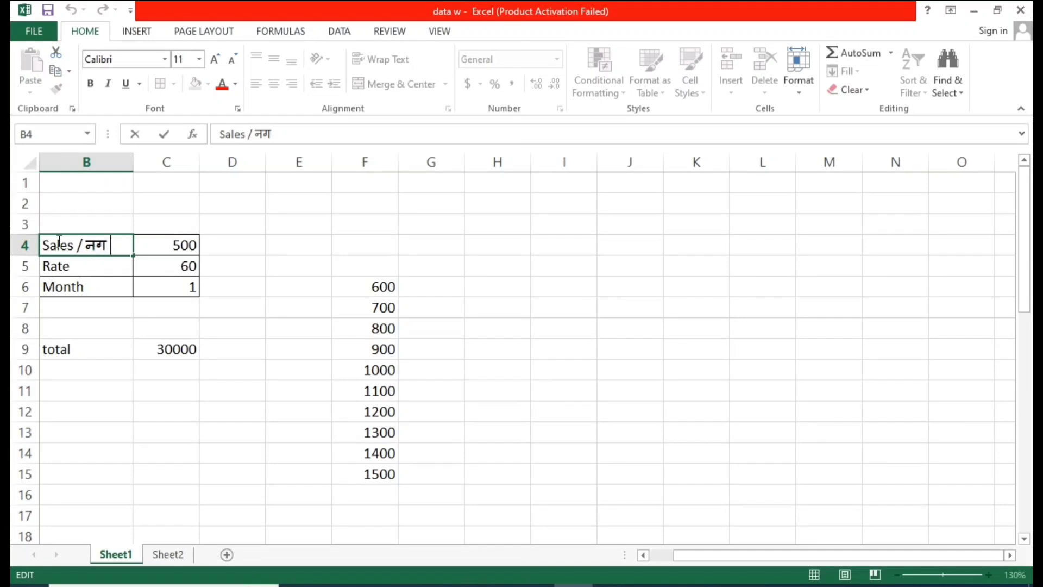
pyautogui.click(108, 267)
pyautogui.click(112, 243)
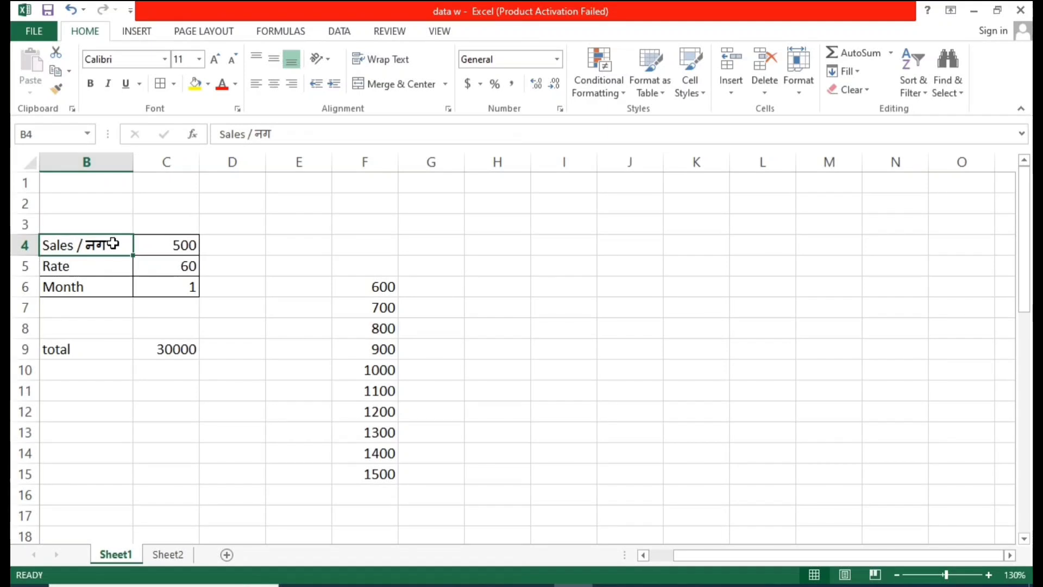
pyautogui.click(192, 246)
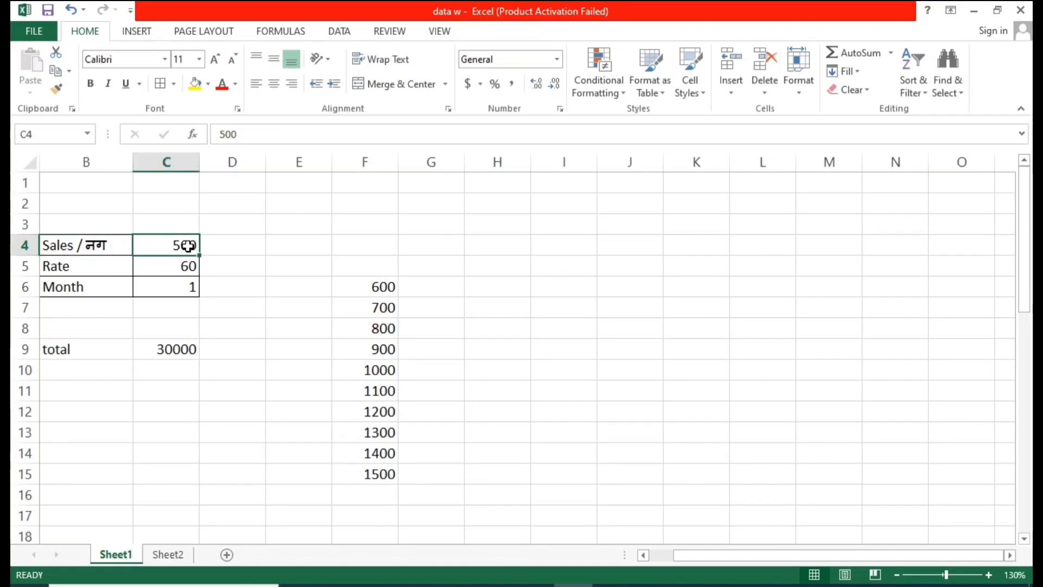
pyautogui.click(106, 269)
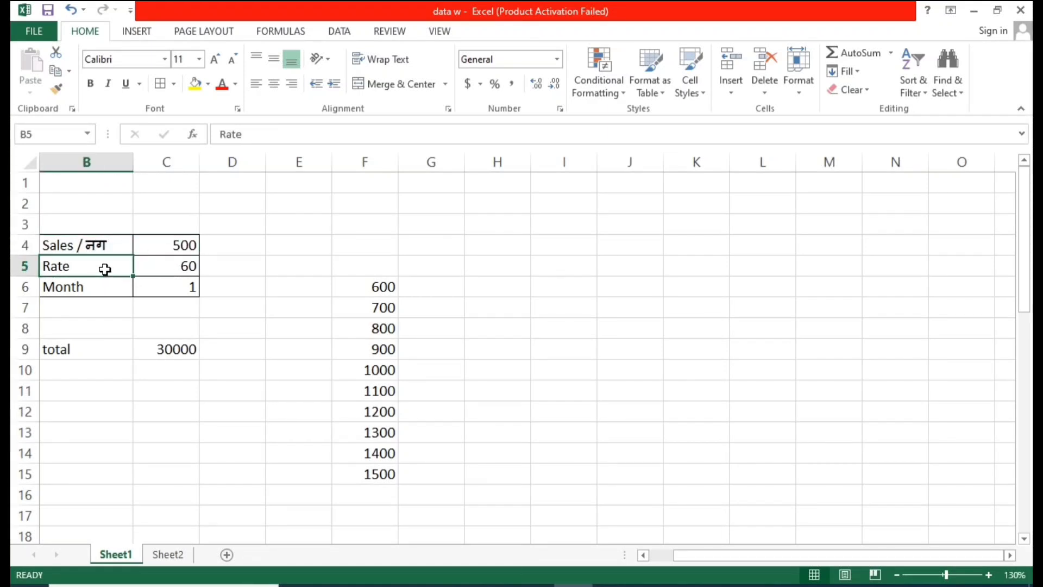
pyautogui.click(184, 265)
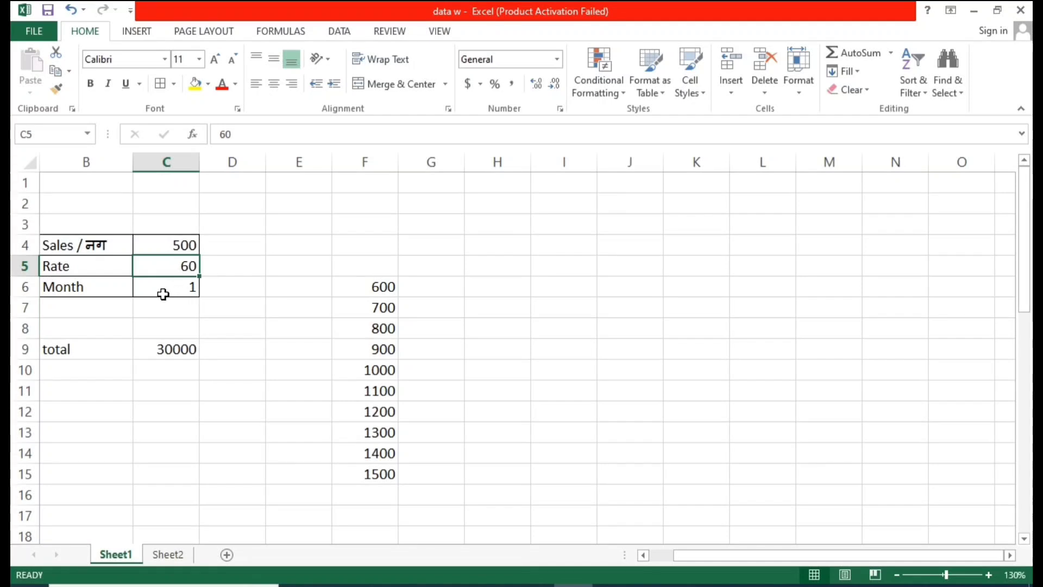
pyautogui.click(142, 305)
pyautogui.click(84, 286)
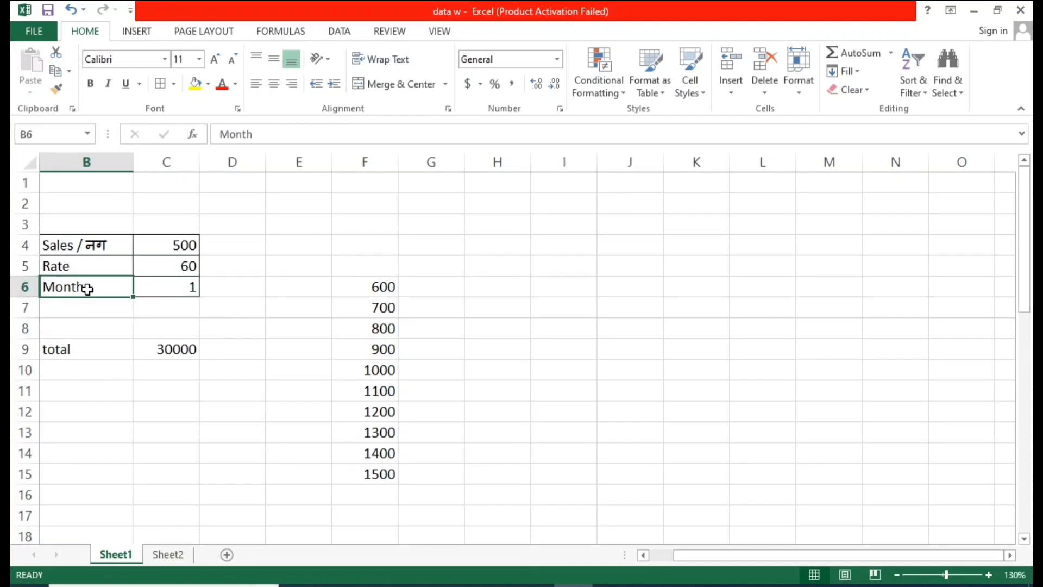
pyautogui.click(166, 288)
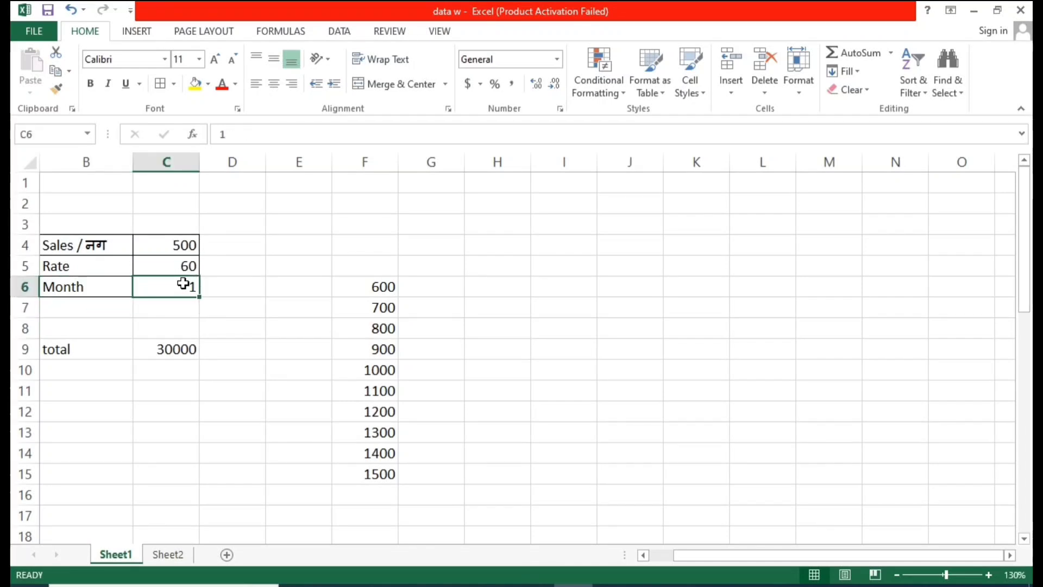
pyautogui.click(174, 268)
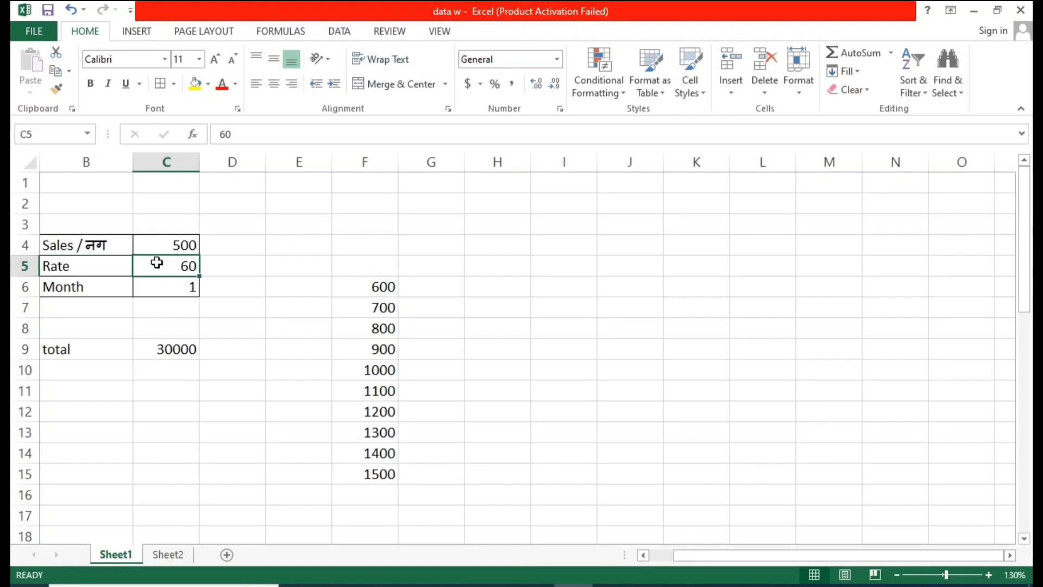
pyautogui.click(173, 247)
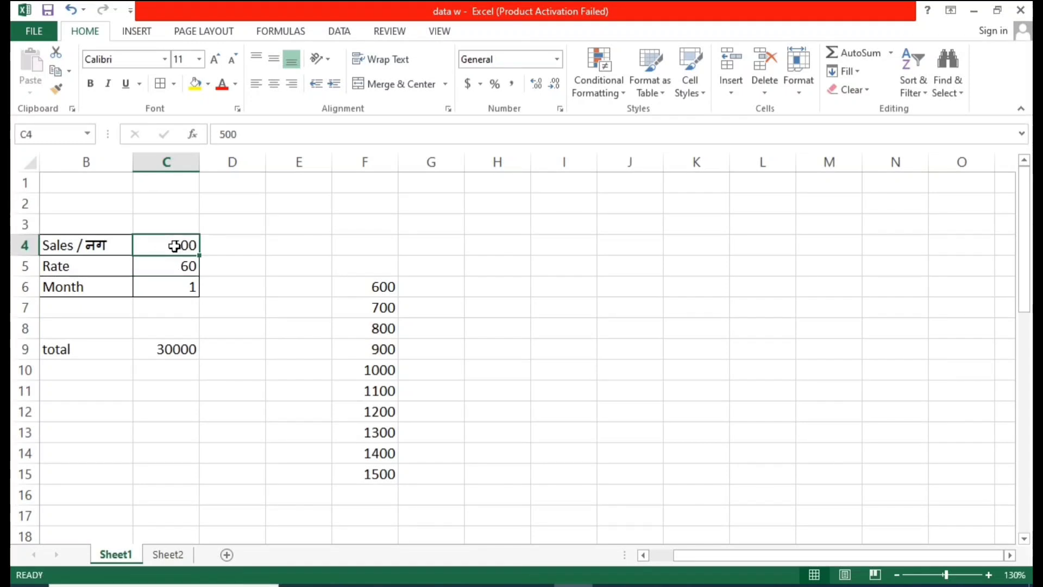
# Step: Review the total formula in C9 and the sales amounts listed in column F
pyautogui.click(171, 352)
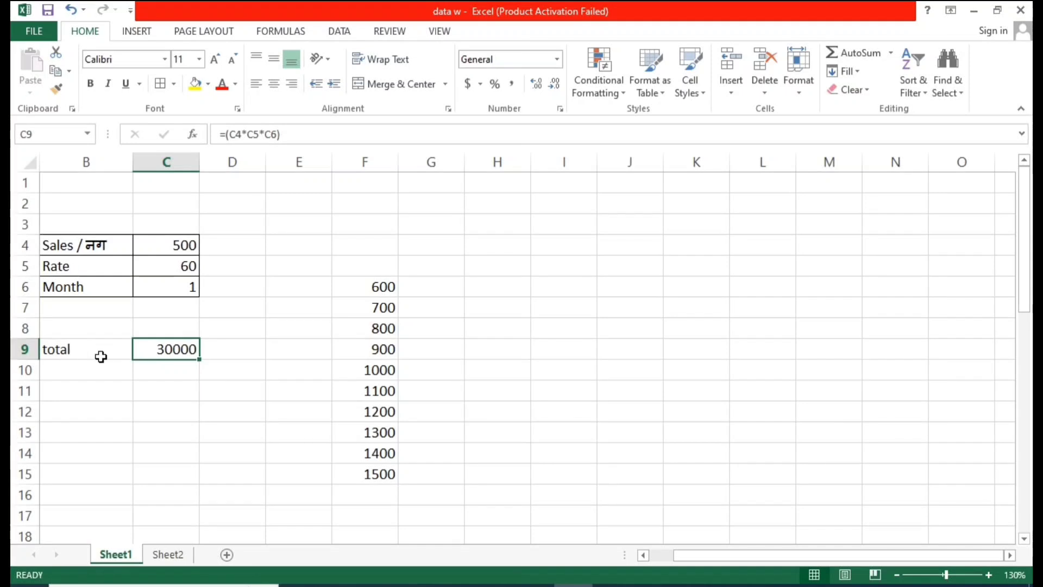
pyautogui.click(100, 357)
pyautogui.click(174, 360)
pyautogui.click(82, 351)
pyautogui.click(157, 349)
pyautogui.click(144, 392)
pyautogui.click(181, 356)
pyautogui.click(150, 243)
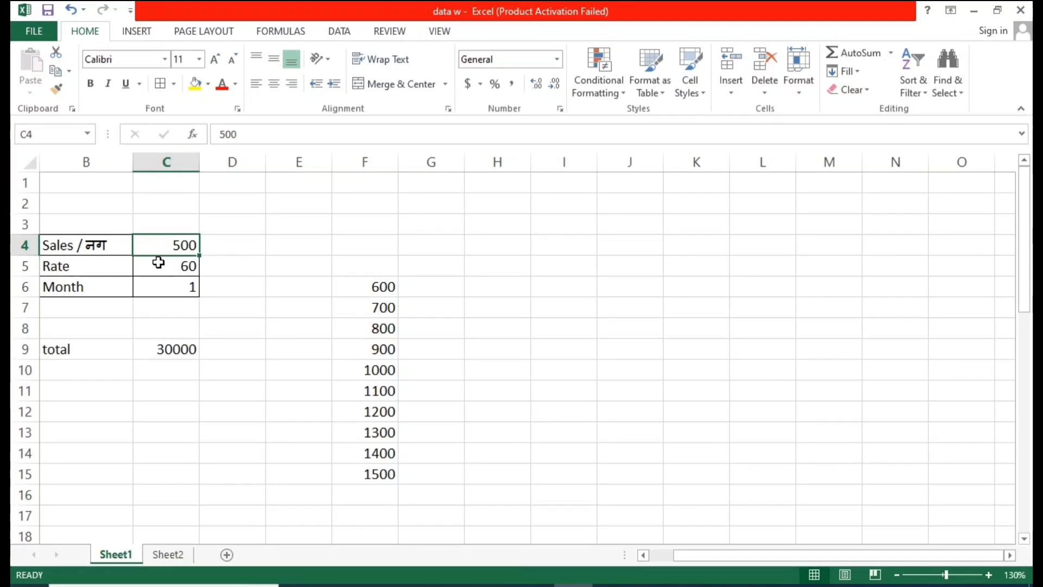
pyautogui.click(170, 269)
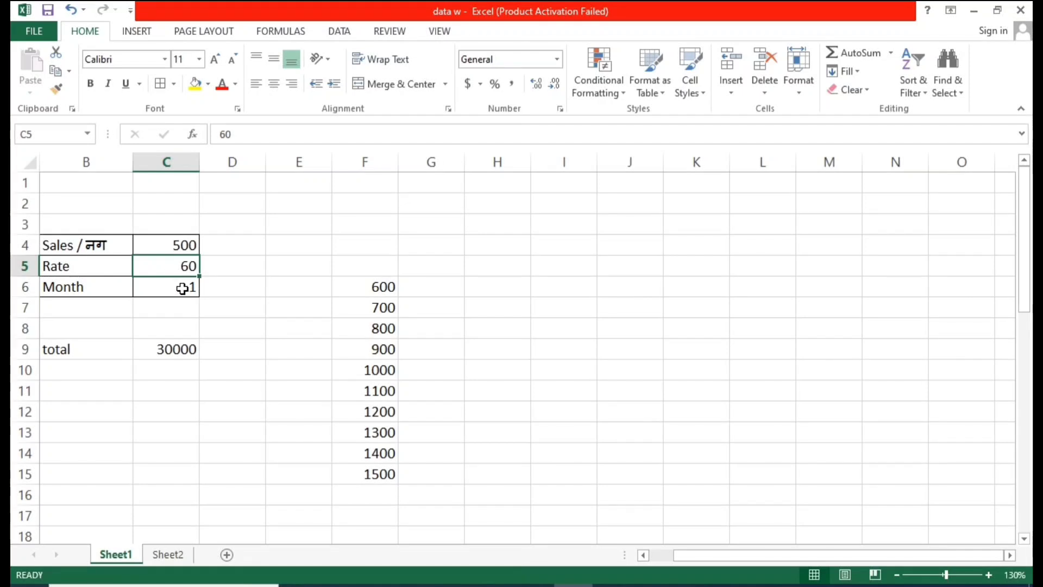
pyautogui.click(184, 288)
pyautogui.click(176, 349)
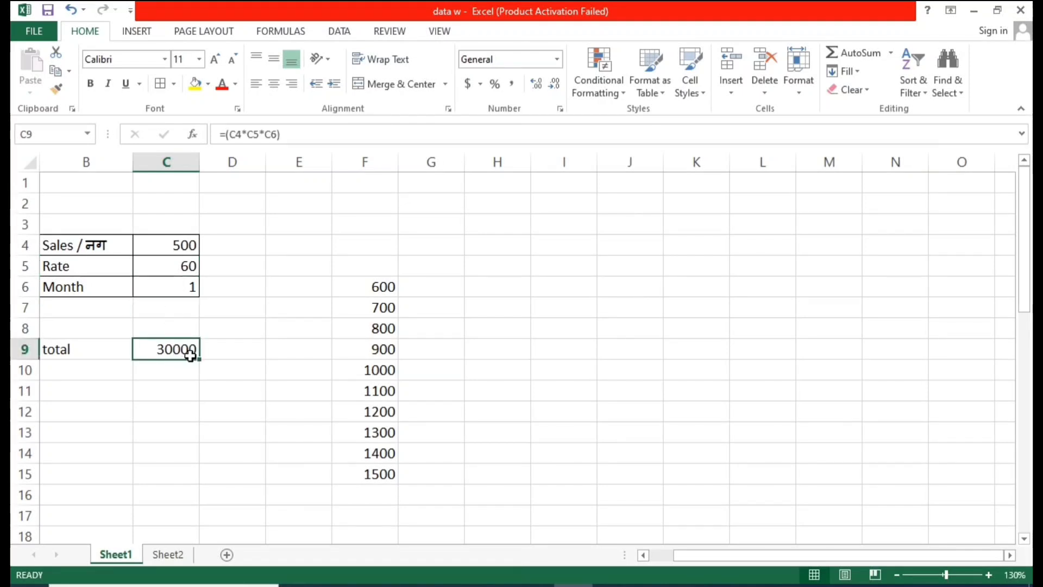
pyautogui.click(375, 286)
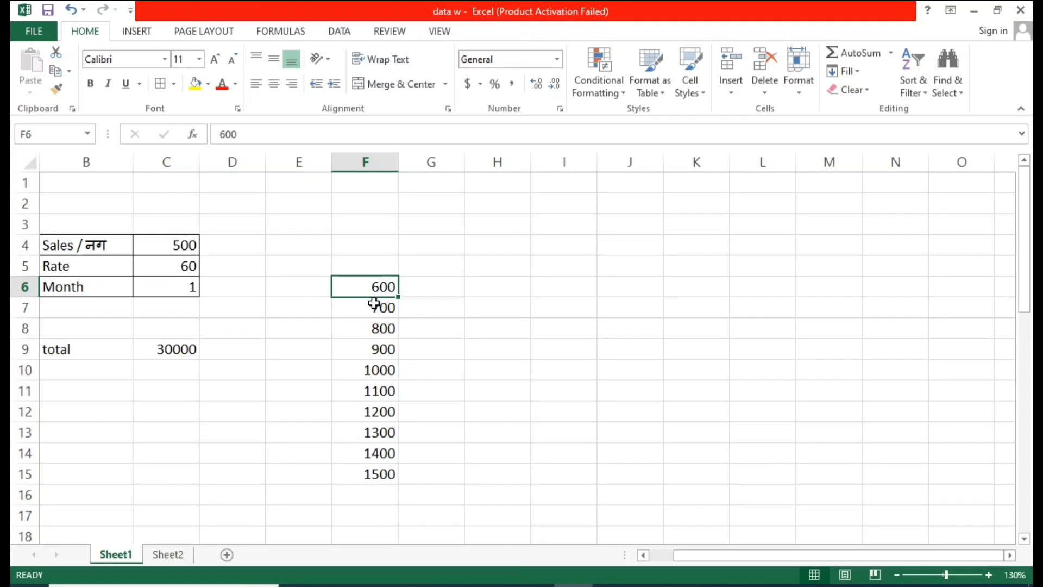
pyautogui.click(379, 307)
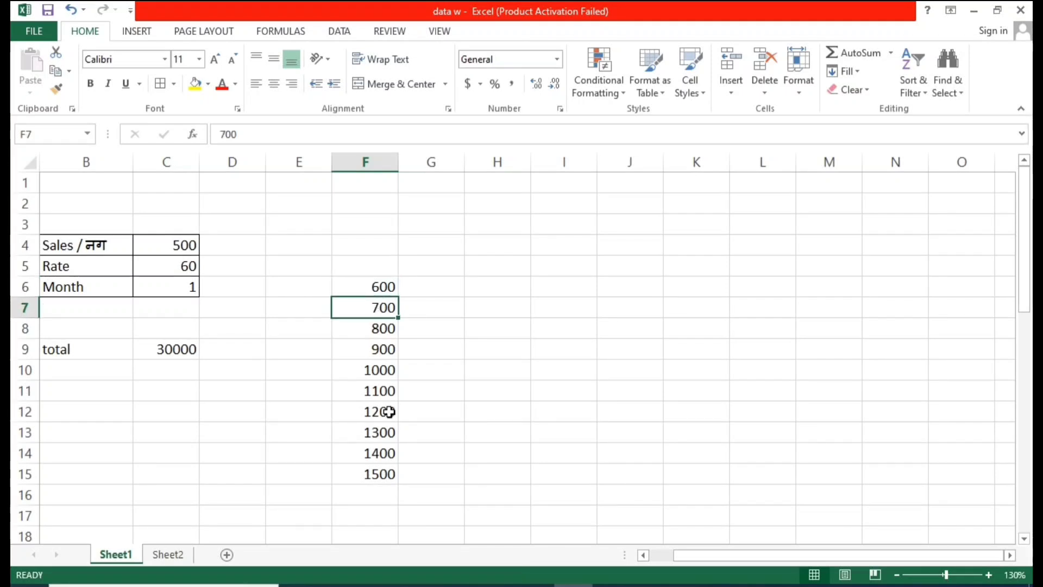
pyautogui.click(387, 431)
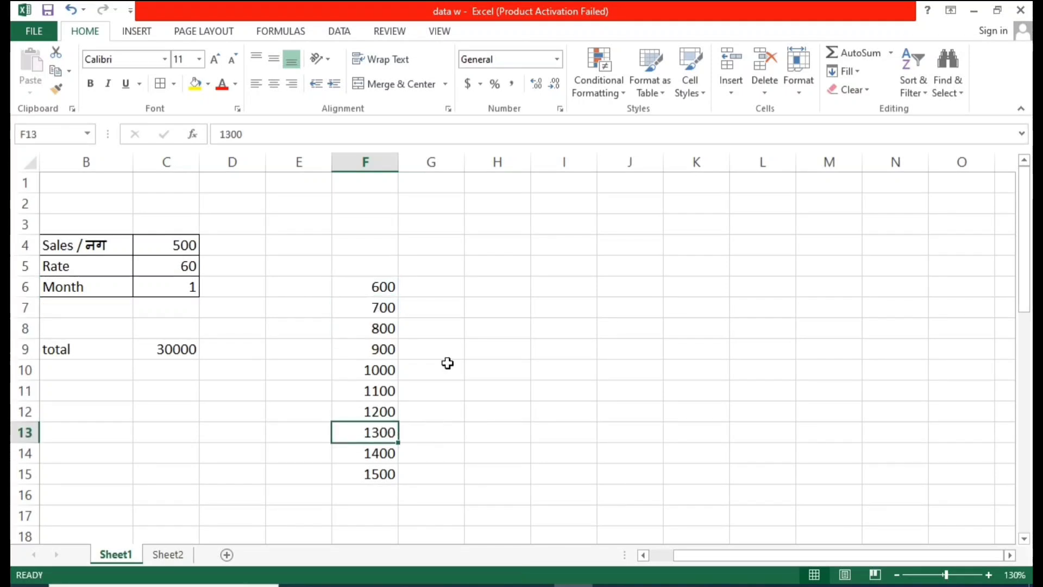
pyautogui.click(440, 300)
pyautogui.moveTo(435, 289); pyautogui.dragTo(451, 476)
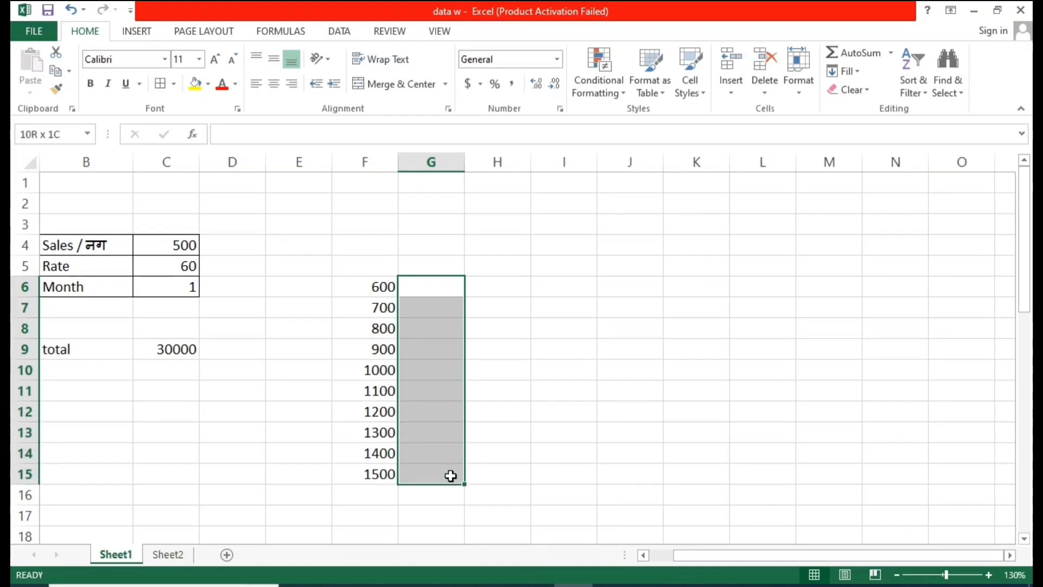
pyautogui.click(432, 331)
pyautogui.moveTo(428, 291); pyautogui.dragTo(441, 477)
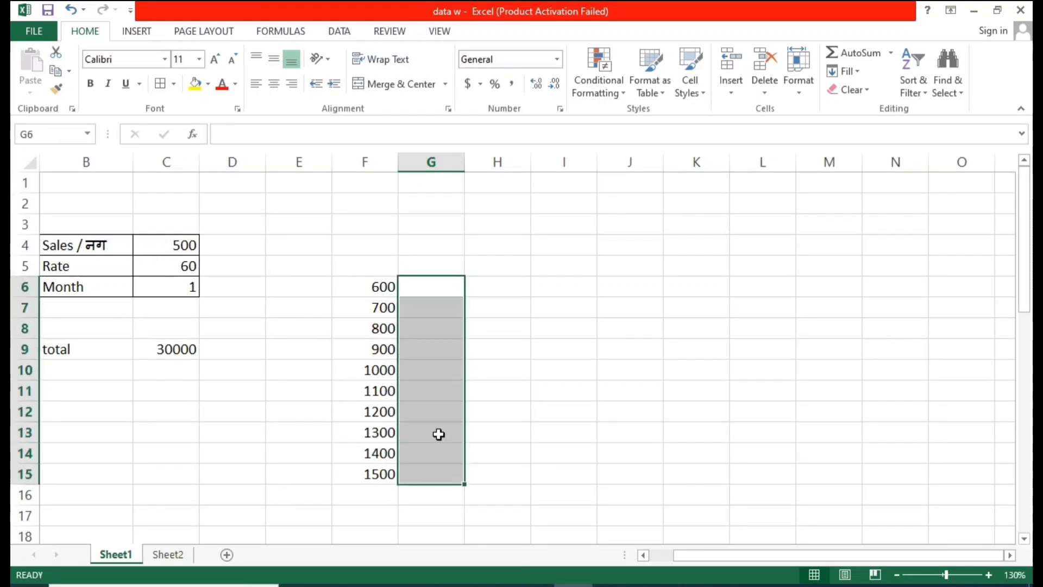
pyautogui.click(427, 329)
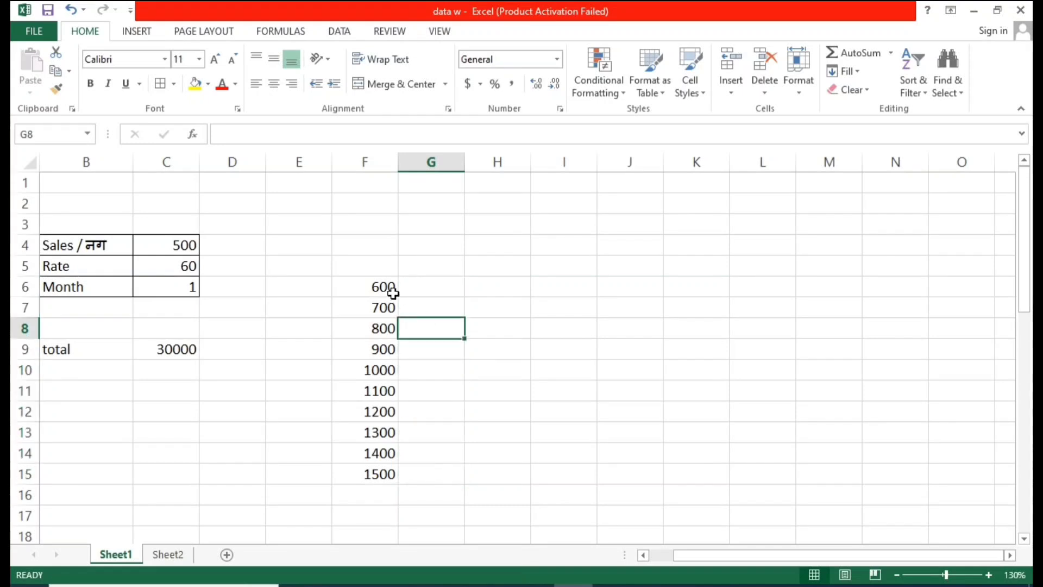
pyautogui.moveTo(393, 293); pyautogui.dragTo(452, 463)
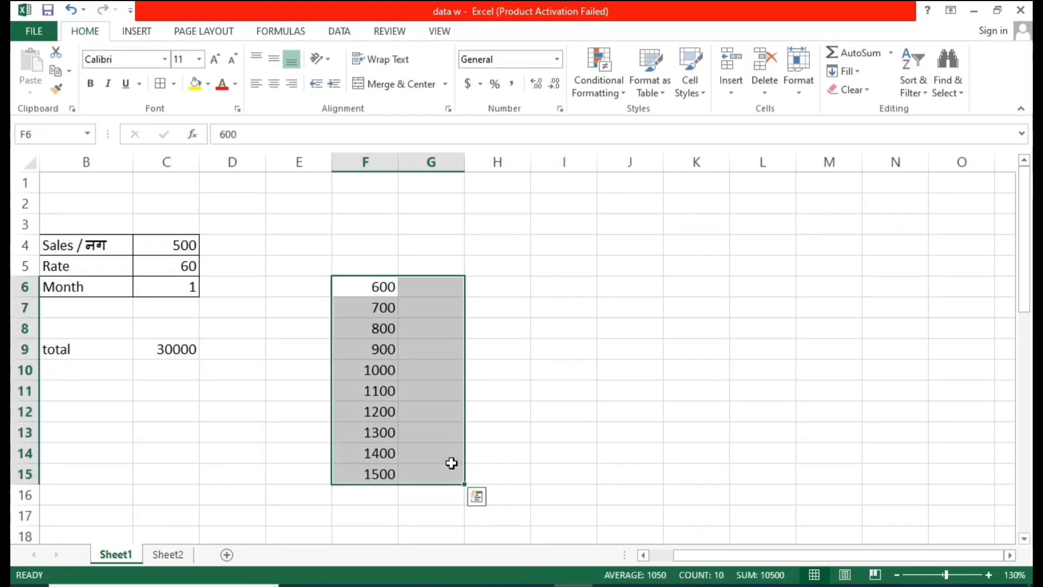
pyautogui.click(339, 31)
pyautogui.click(774, 87)
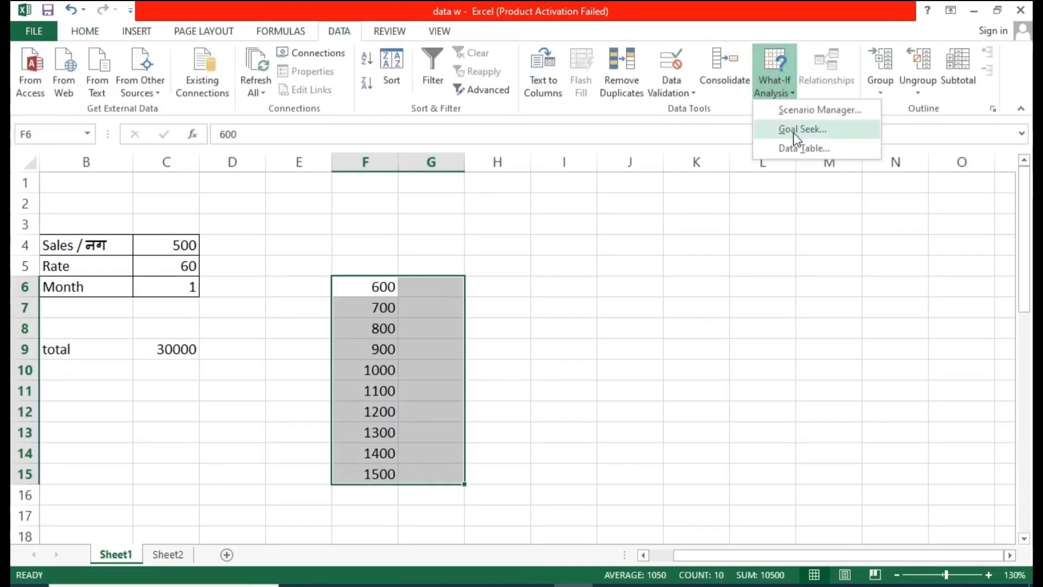
pyautogui.click(742, 250)
# Step: Examine the Sales value in C4 and the total formula in C9
pyautogui.click(477, 308)
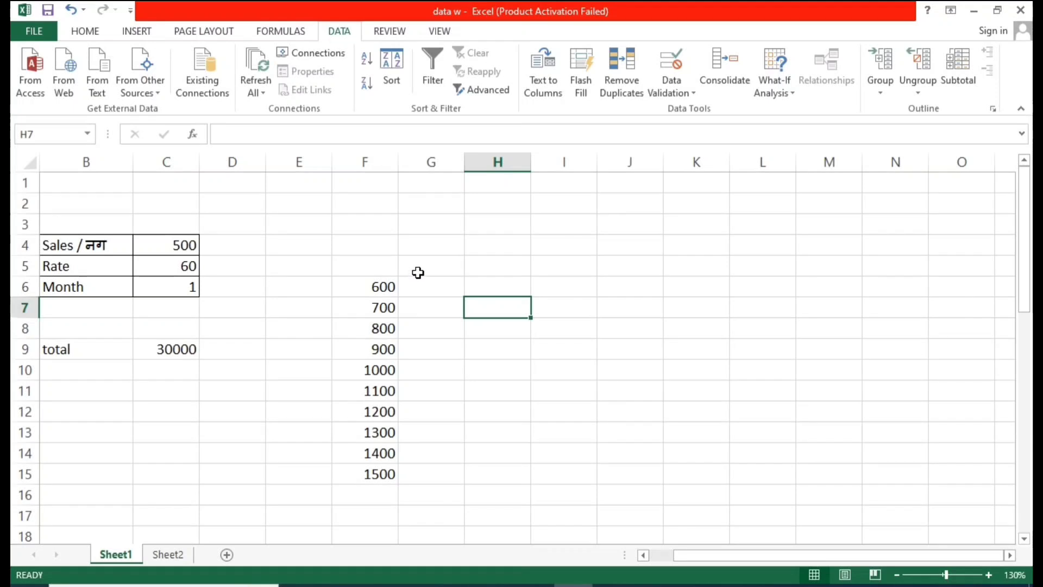
pyautogui.moveTo(418, 272); pyautogui.dragTo(434, 453)
pyautogui.click(456, 398)
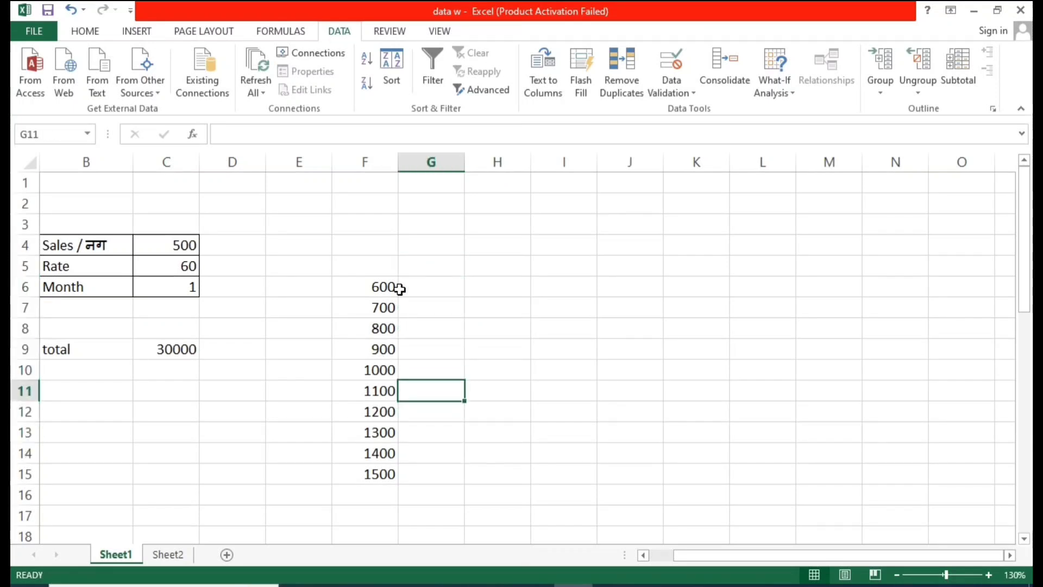
pyautogui.click(401, 289)
pyautogui.click(380, 288)
pyautogui.click(182, 245)
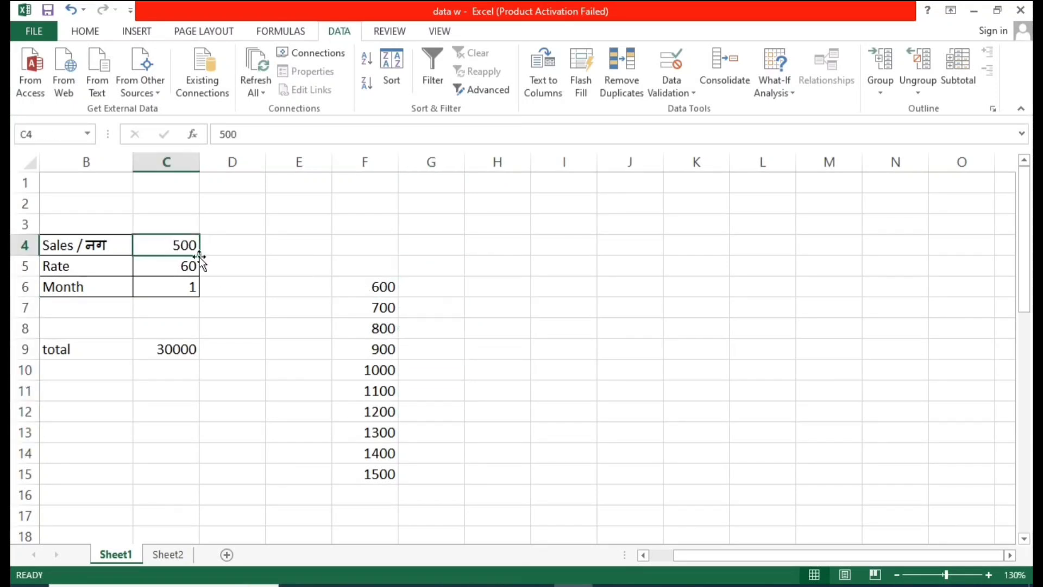
pyautogui.click(184, 350)
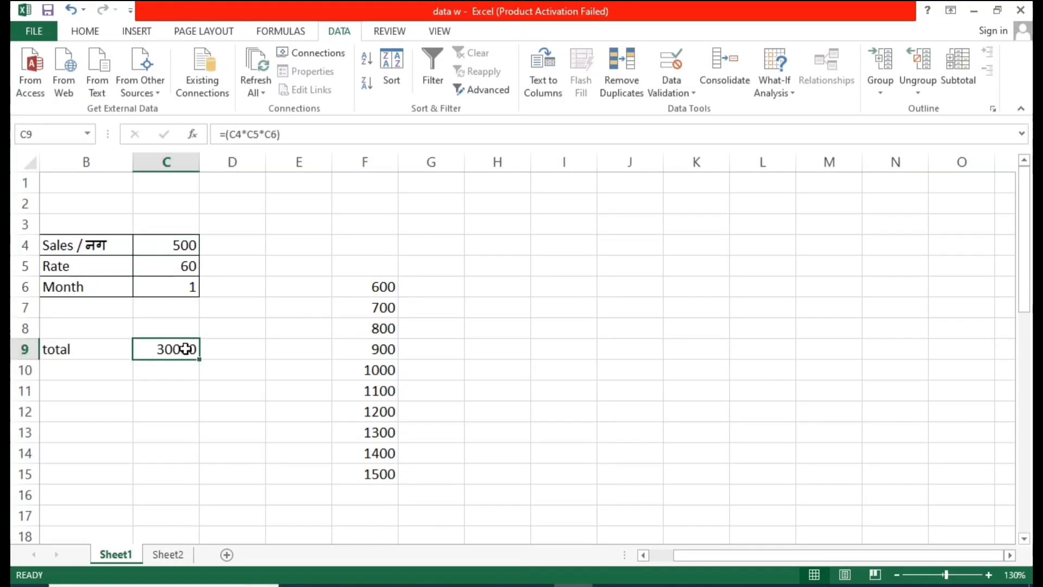
pyautogui.click(440, 272)
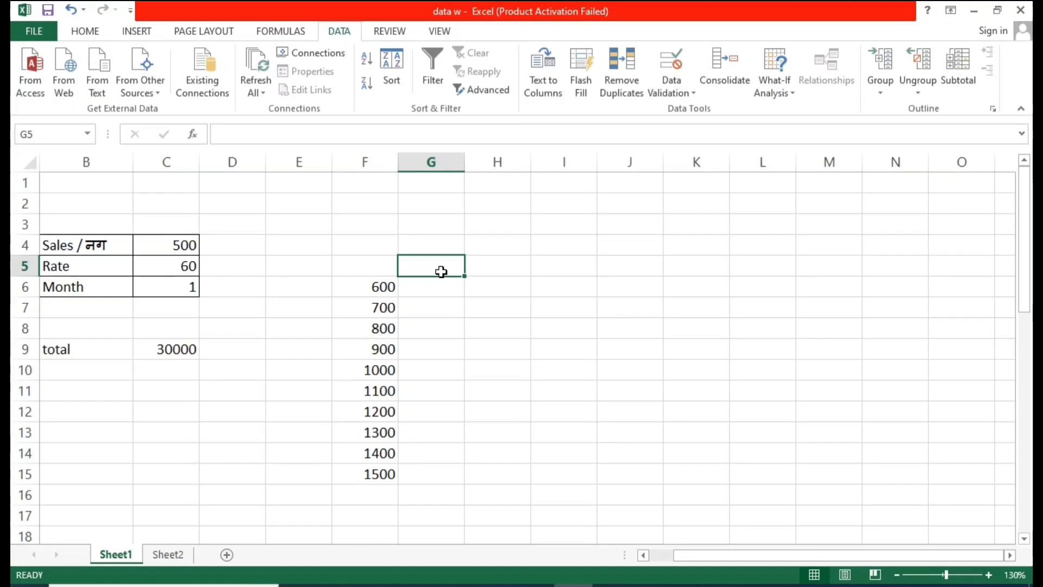
pyautogui.click(163, 350)
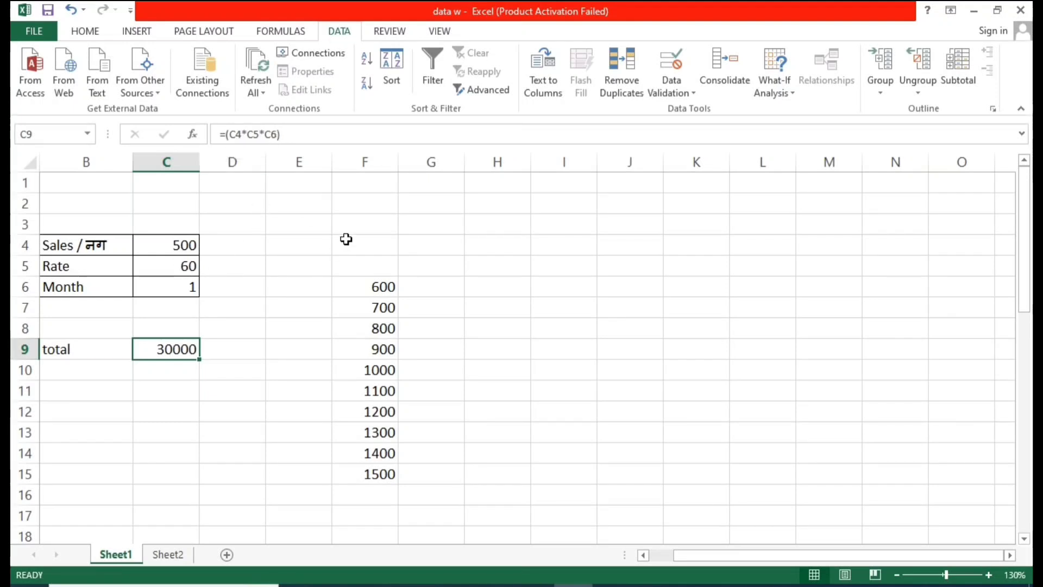
# Step: Enter the formula =C4*C5*C6 in G5, above and beside the sales list
pyautogui.click(423, 261)
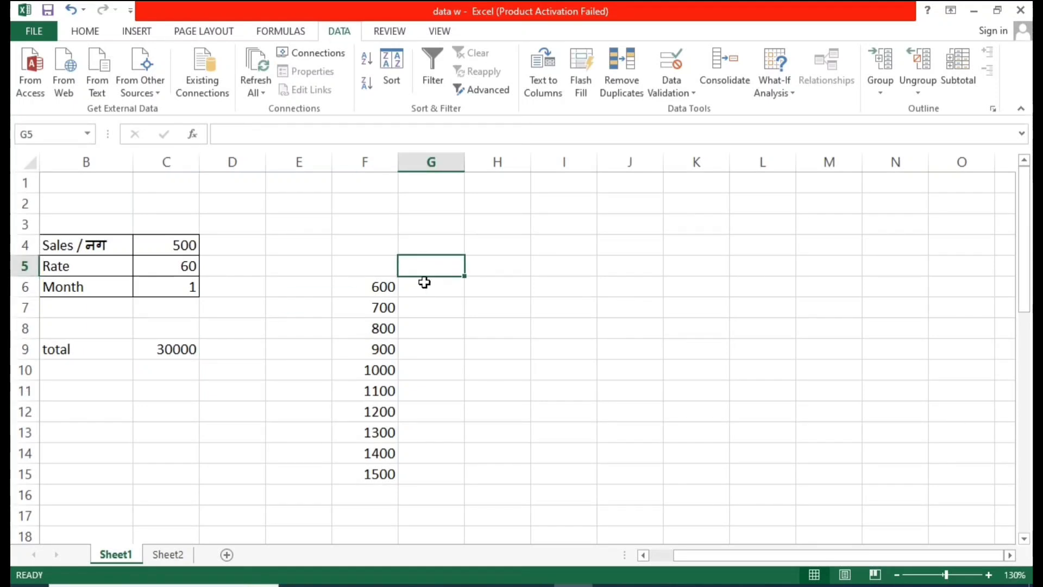
pyautogui.write('=')
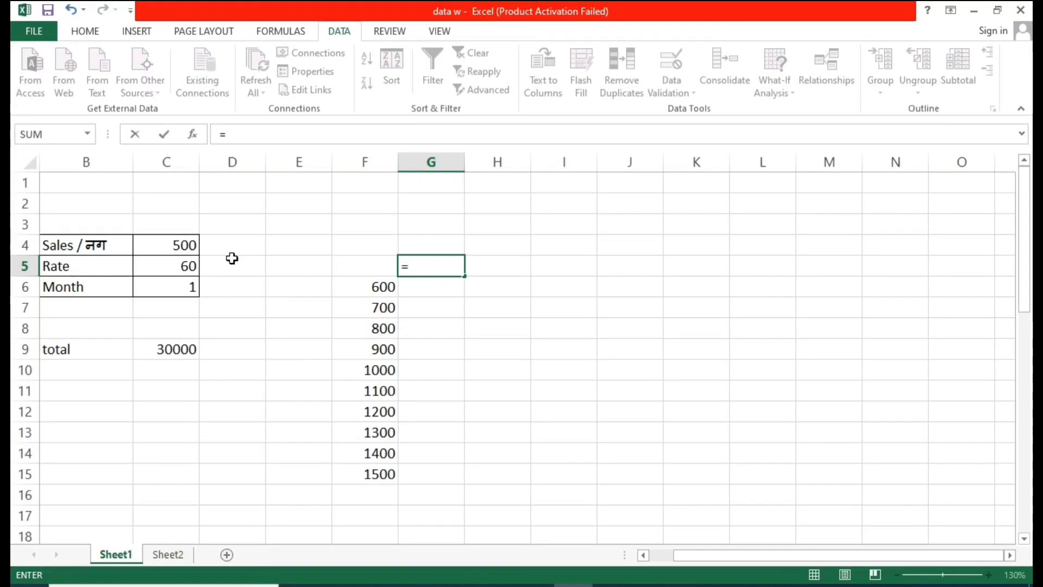
pyautogui.click(163, 245)
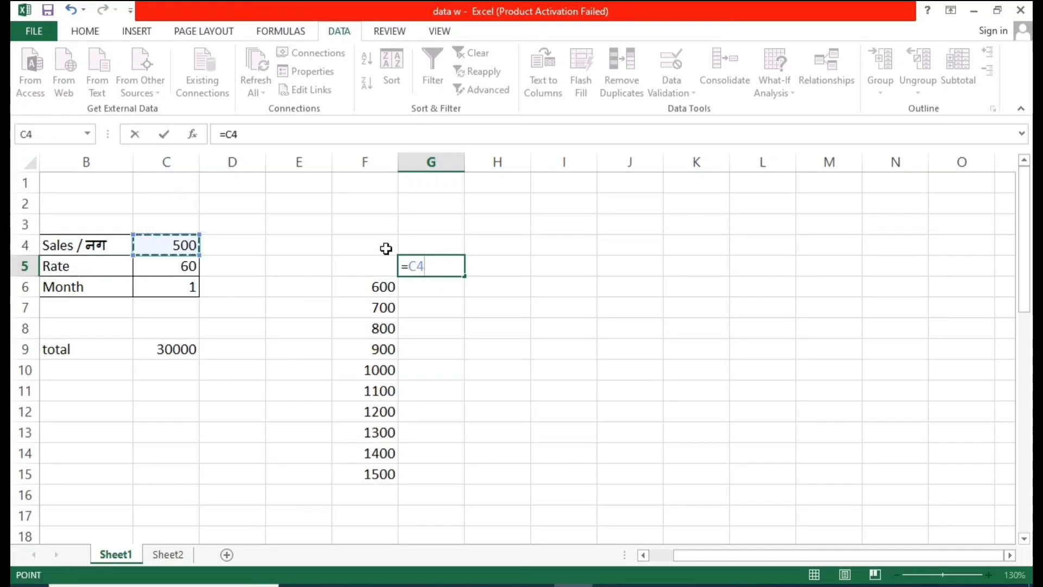
pyautogui.write('*')
pyautogui.click(182, 267)
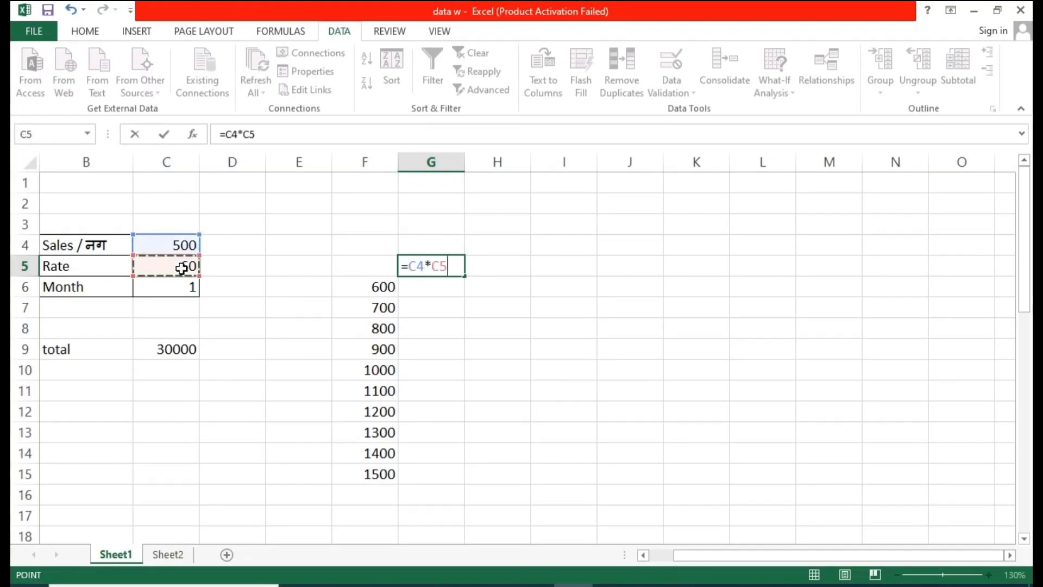
pyautogui.write('*')
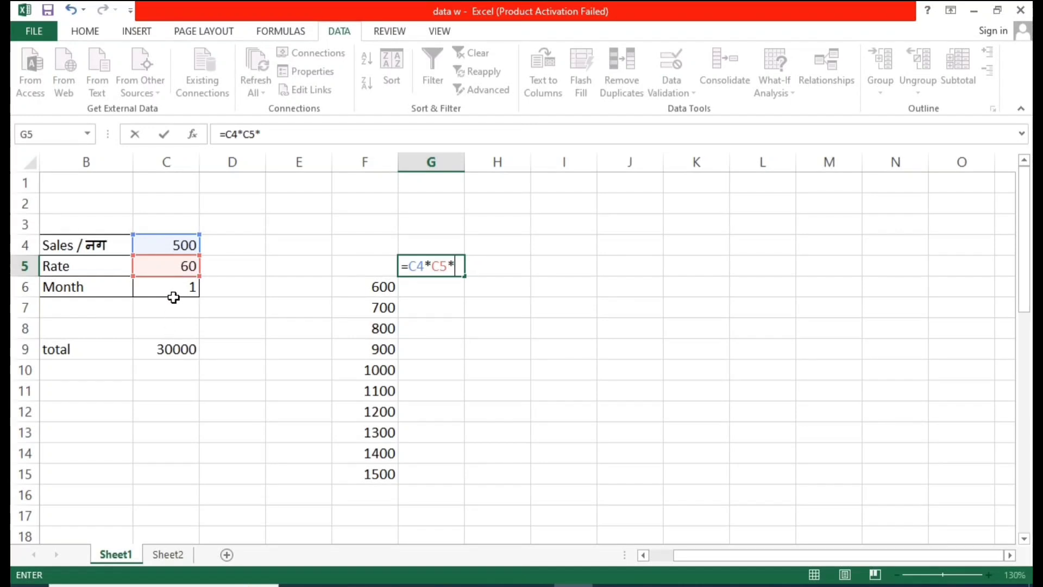
pyautogui.click(175, 289)
pyautogui.press('Return')
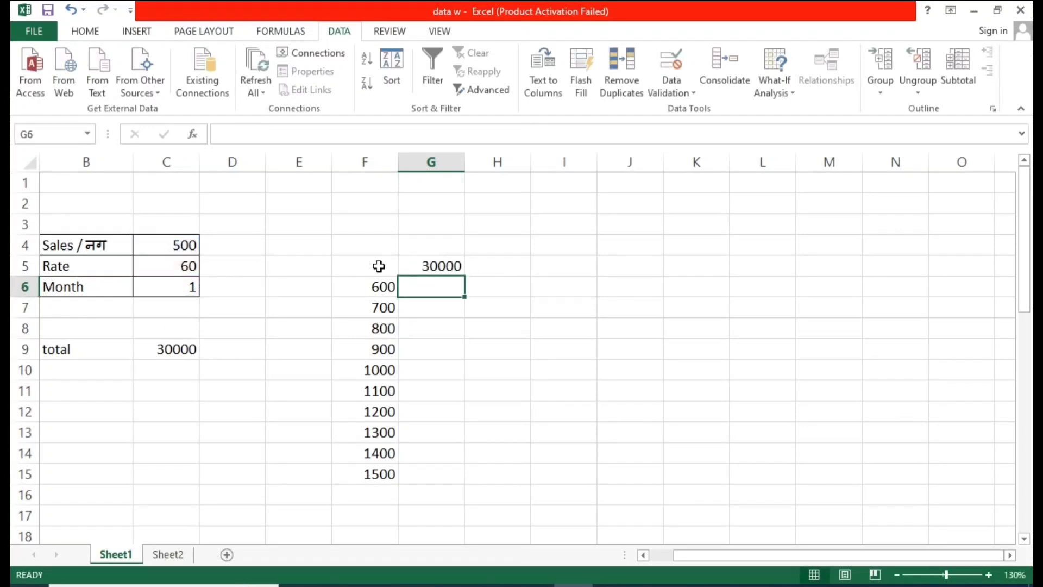
pyautogui.click(564, 328)
pyautogui.click(344, 264)
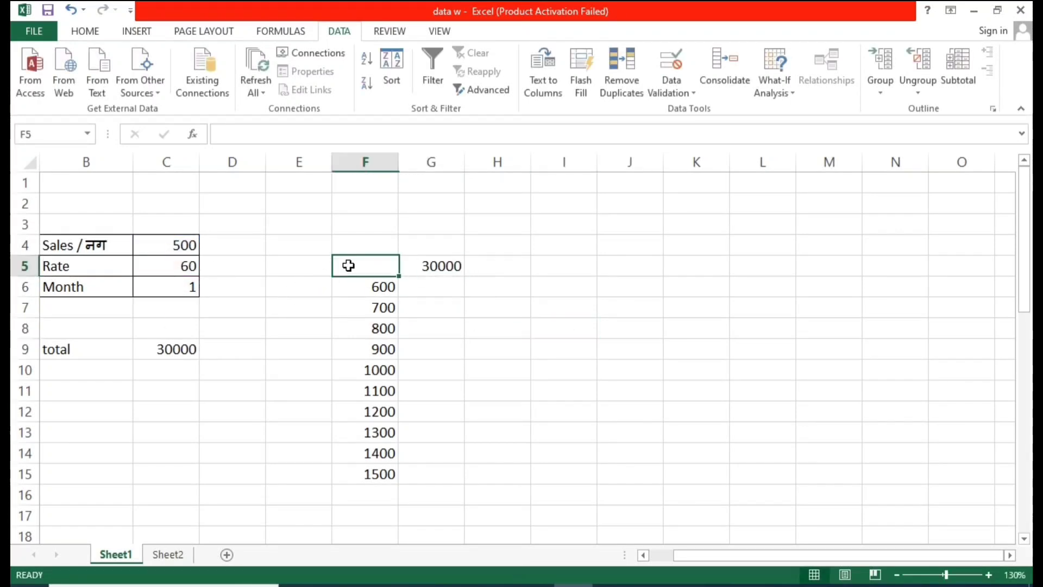
pyautogui.write('500')
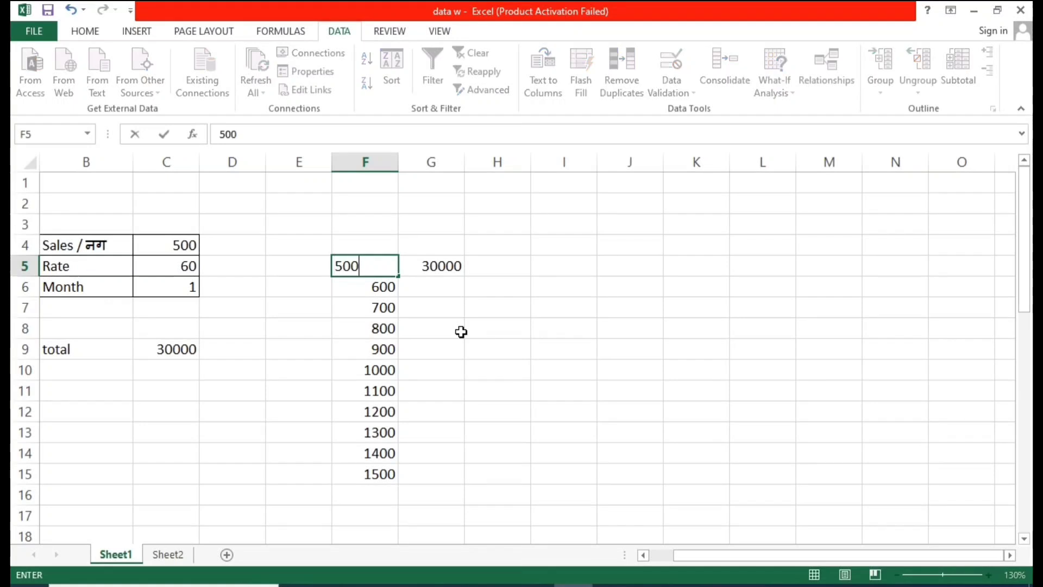
pyautogui.click(473, 336)
pyautogui.click(378, 266)
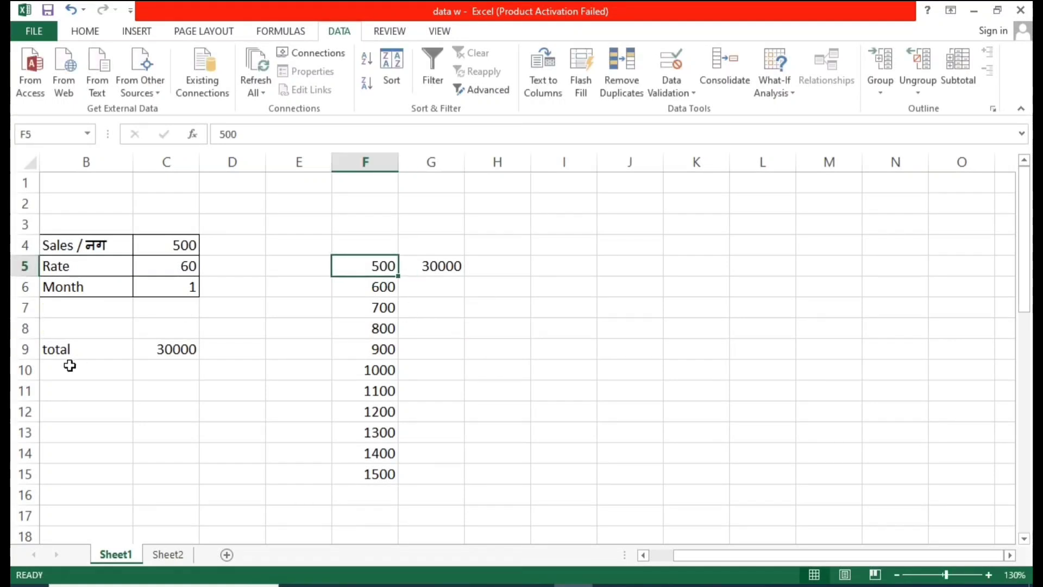
pyautogui.moveTo(90, 350); pyautogui.dragTo(174, 349)
pyautogui.moveTo(386, 272); pyautogui.dragTo(429, 453)
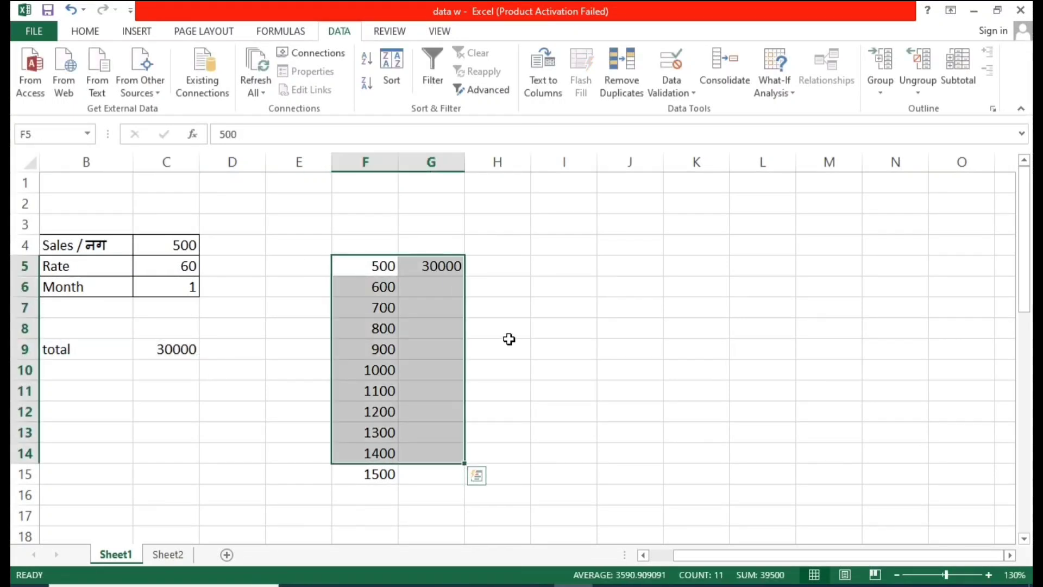
pyautogui.click(507, 340)
pyautogui.click(385, 267)
pyautogui.press('BackSpace')
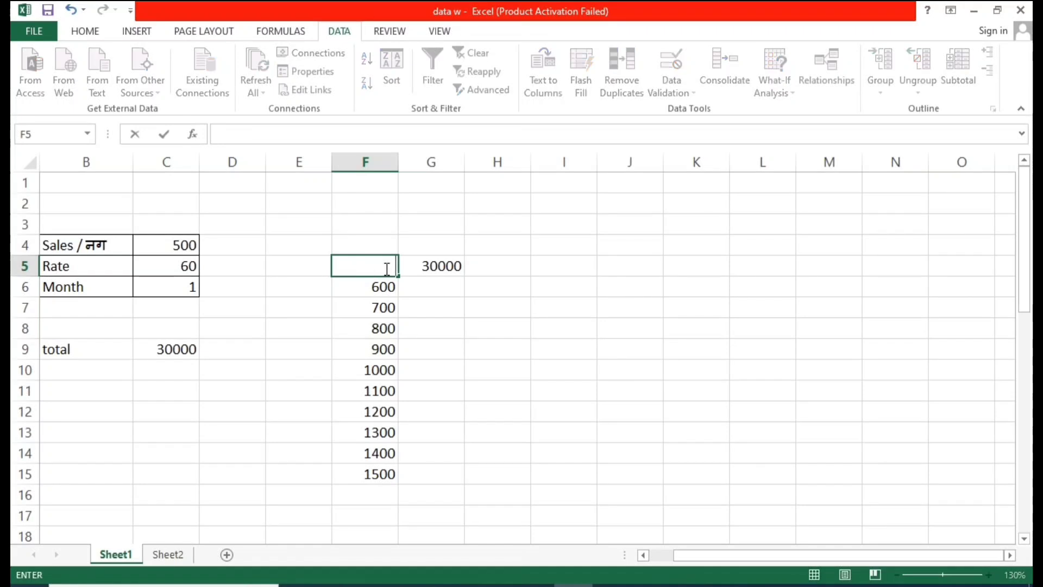
pyautogui.click(565, 349)
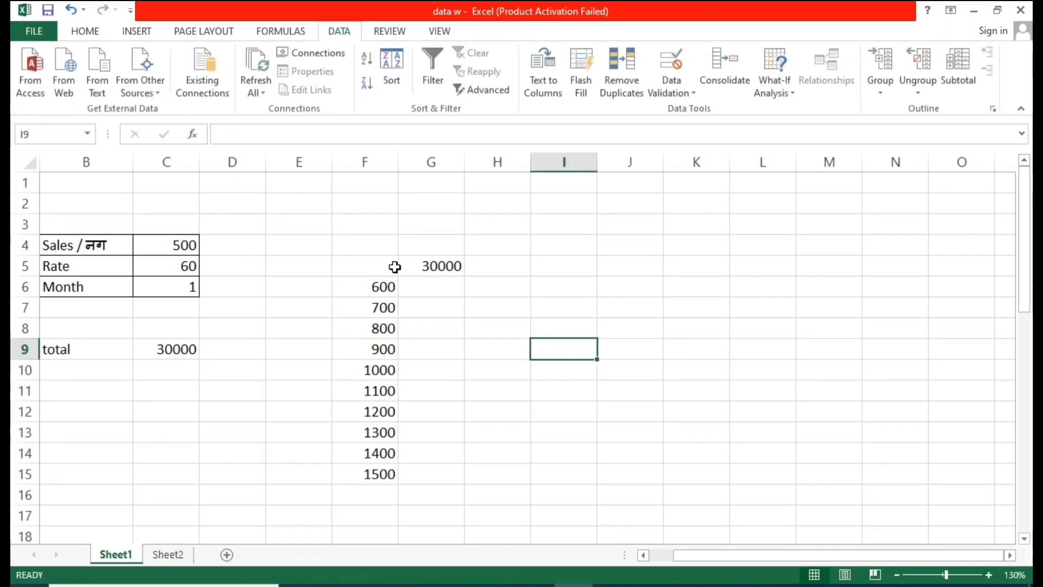
# Step: Review the inputs in C4 to C6, the total in C9 and the sales values in F6 to F15
pyautogui.moveTo(364, 263); pyautogui.dragTo(451, 482)
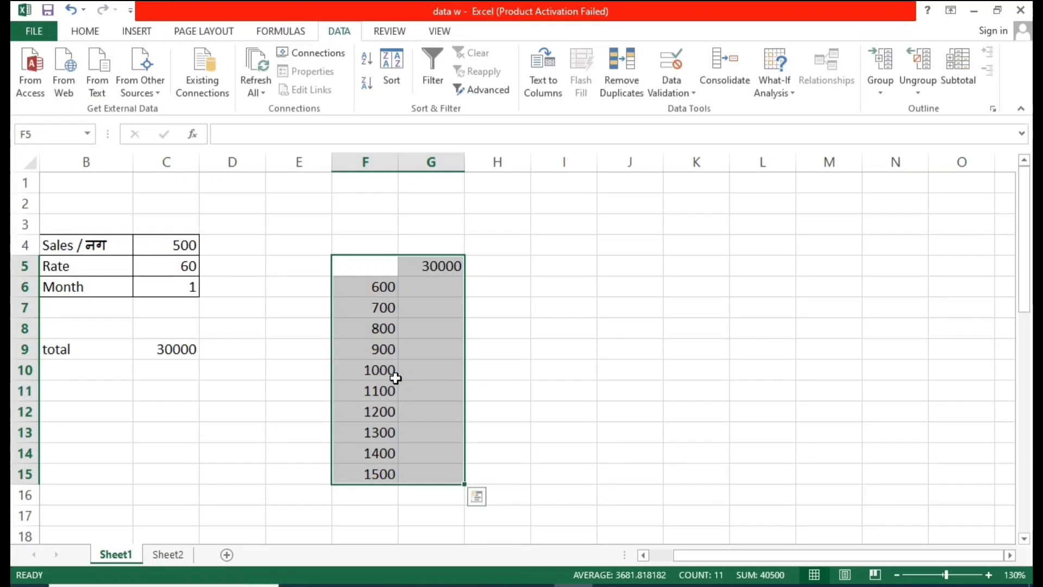
pyautogui.click(403, 292)
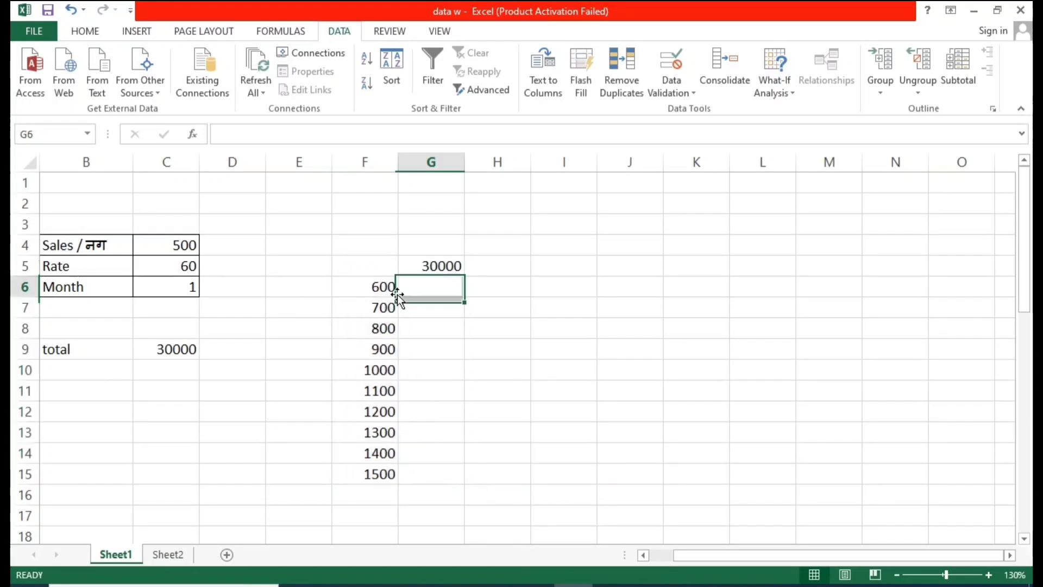
pyautogui.click(174, 346)
pyautogui.click(181, 244)
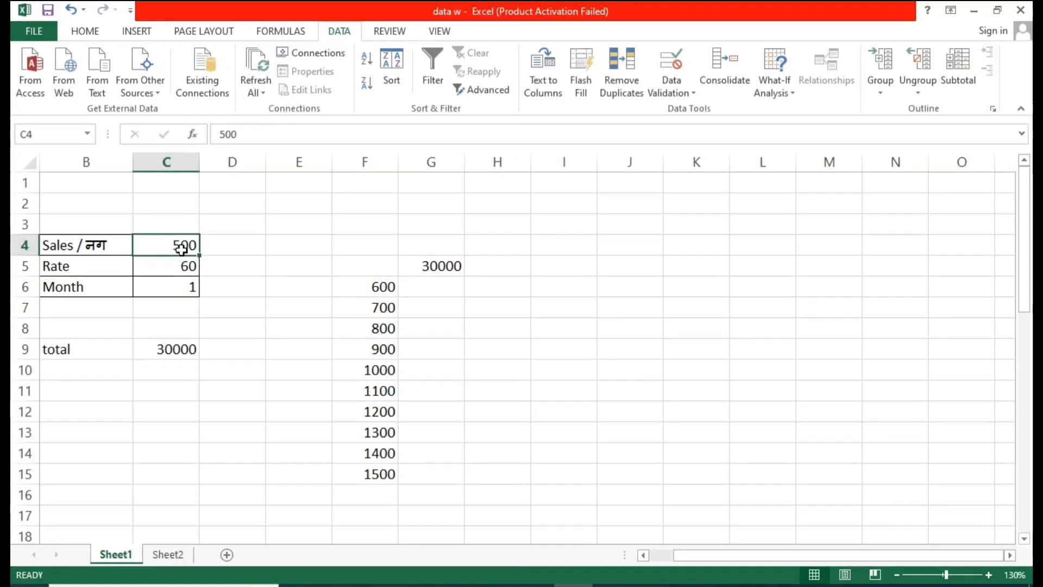
pyautogui.click(181, 265)
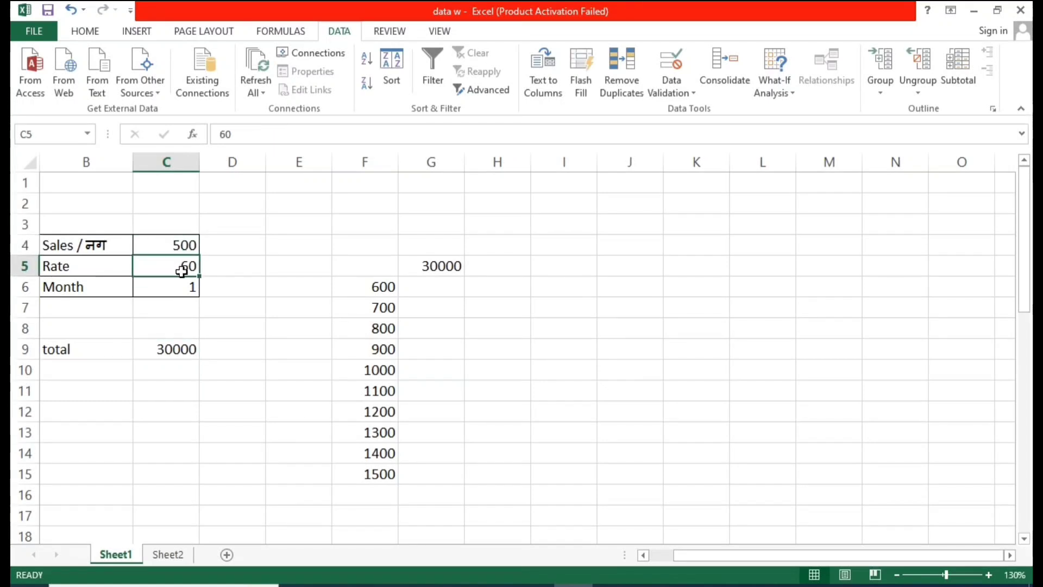
pyautogui.click(181, 251)
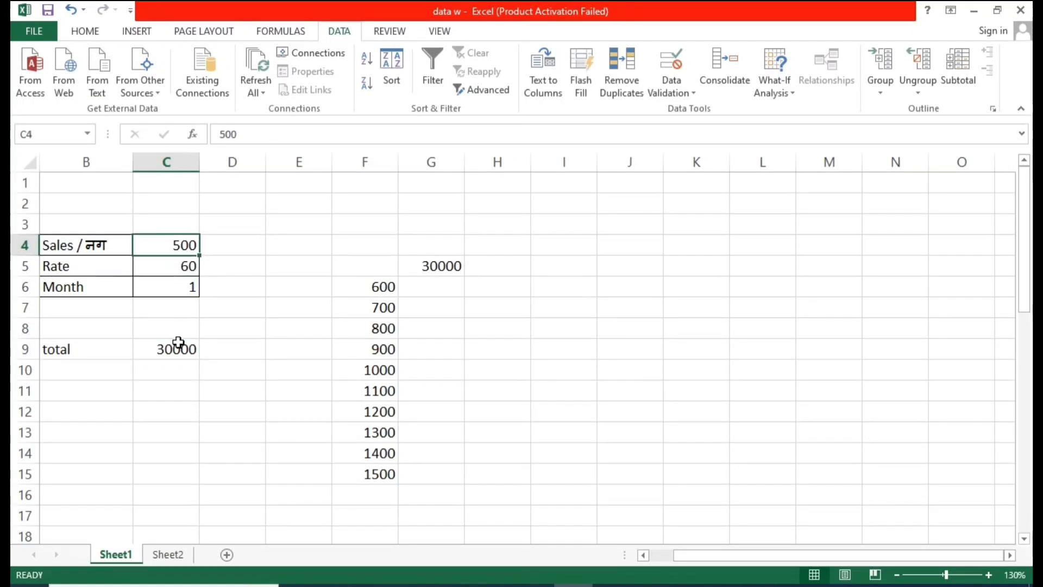
pyautogui.click(177, 343)
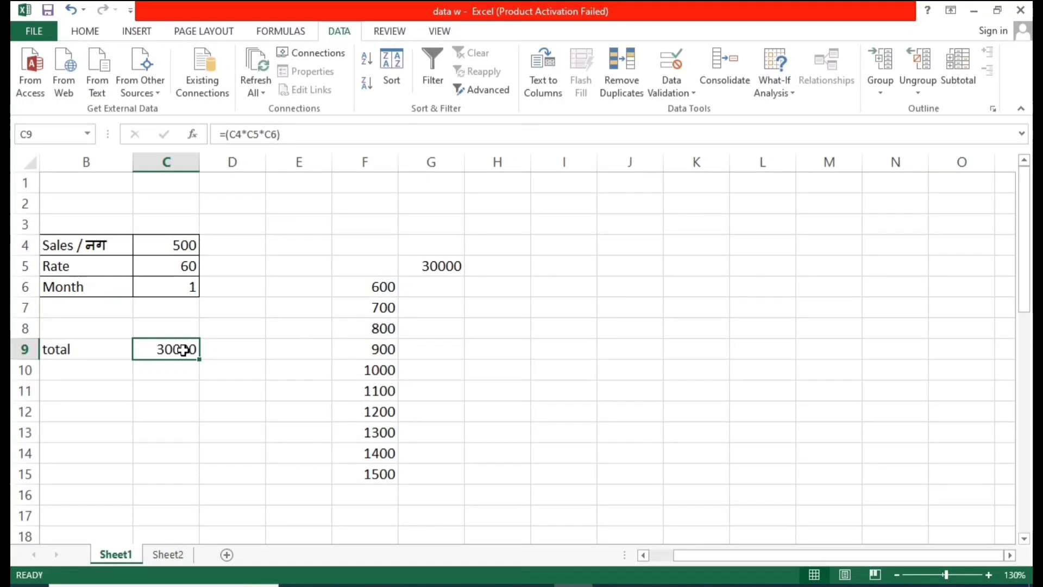
pyautogui.click(366, 294)
pyautogui.click(381, 306)
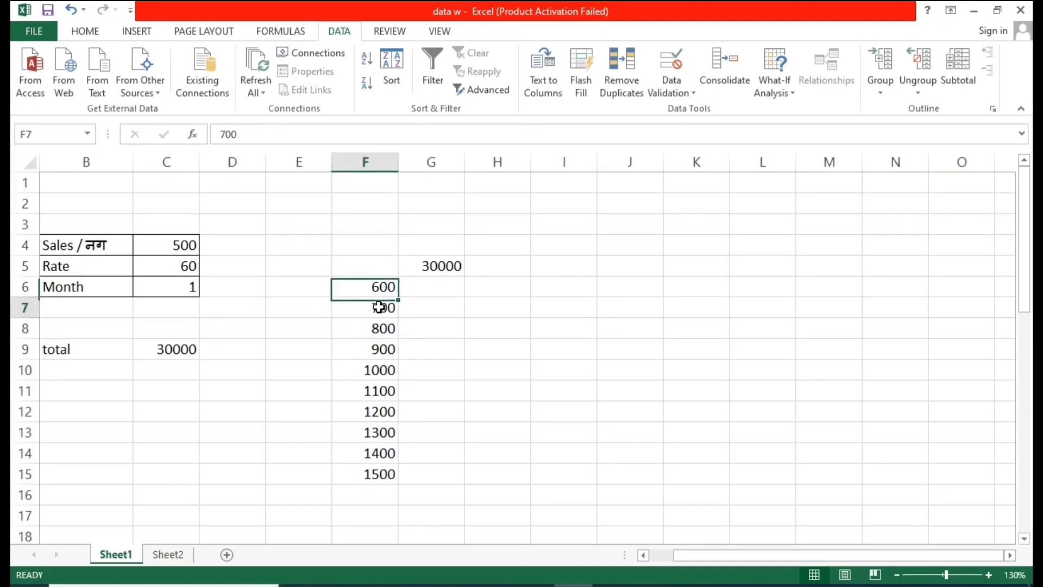
pyautogui.click(374, 326)
pyautogui.click(374, 349)
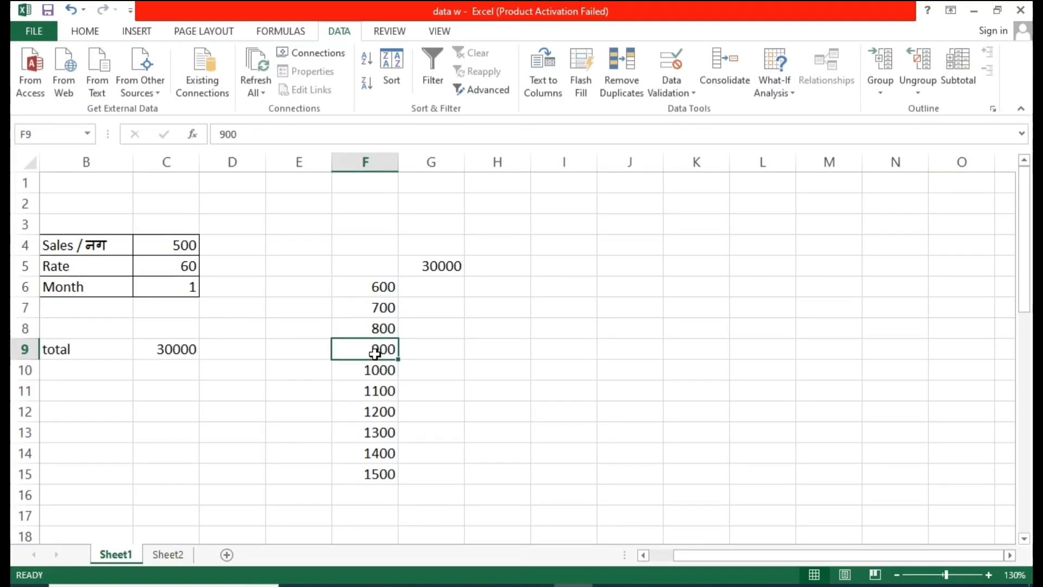
pyautogui.click(379, 482)
pyautogui.moveTo(429, 286); pyautogui.dragTo(448, 474)
pyautogui.click(471, 352)
pyautogui.moveTo(369, 265); pyautogui.dragTo(442, 411)
pyautogui.click(440, 308)
pyautogui.click(439, 266)
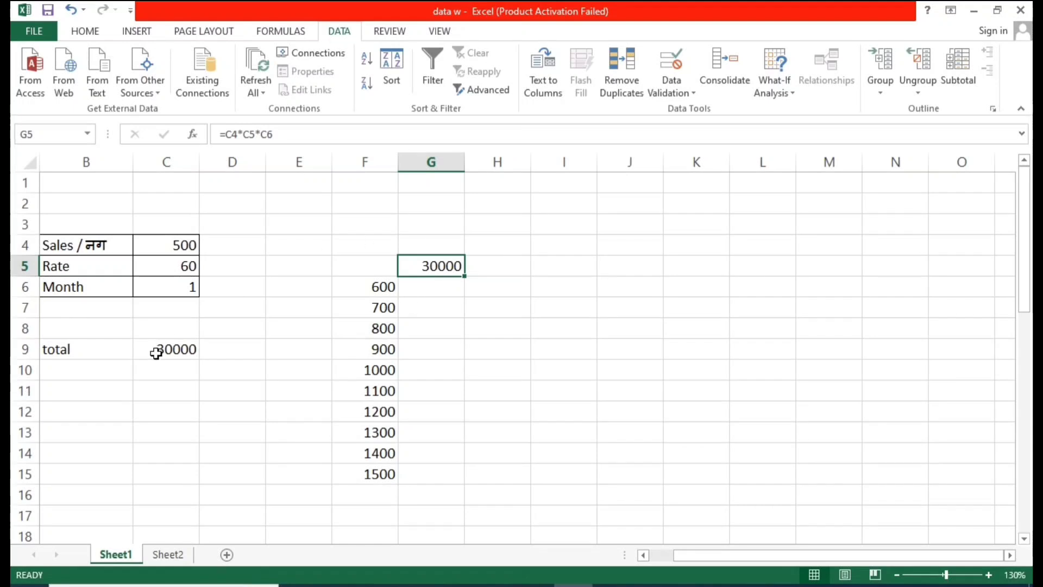
pyautogui.click(460, 329)
# Step: Create a data table over F5:G15 using C4 as the column input cell
pyautogui.moveTo(385, 264); pyautogui.dragTo(431, 478)
pyautogui.click(784, 78)
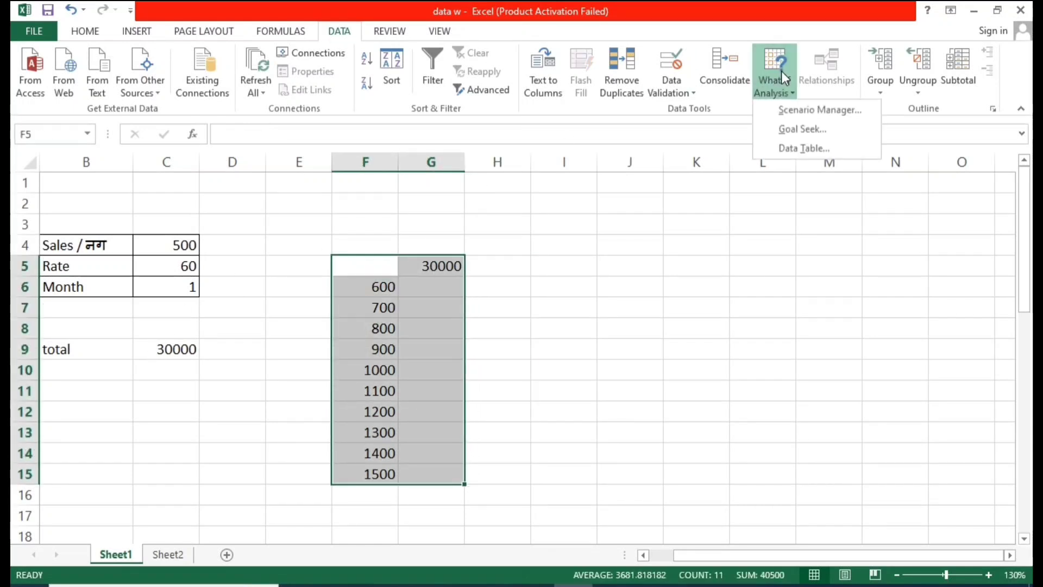
pyautogui.click(803, 147)
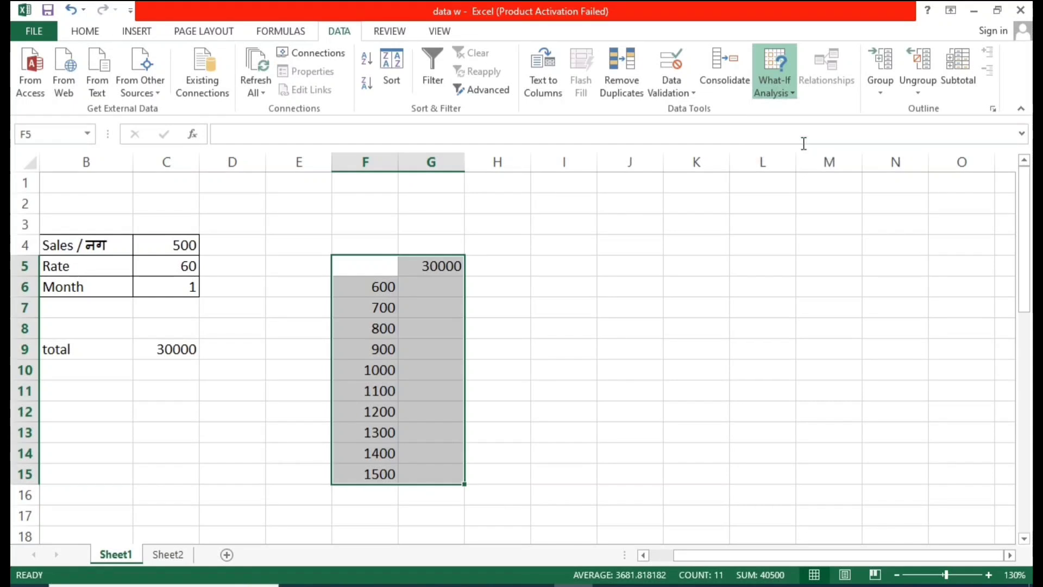
pyautogui.moveTo(424, 284); pyautogui.dragTo(548, 233)
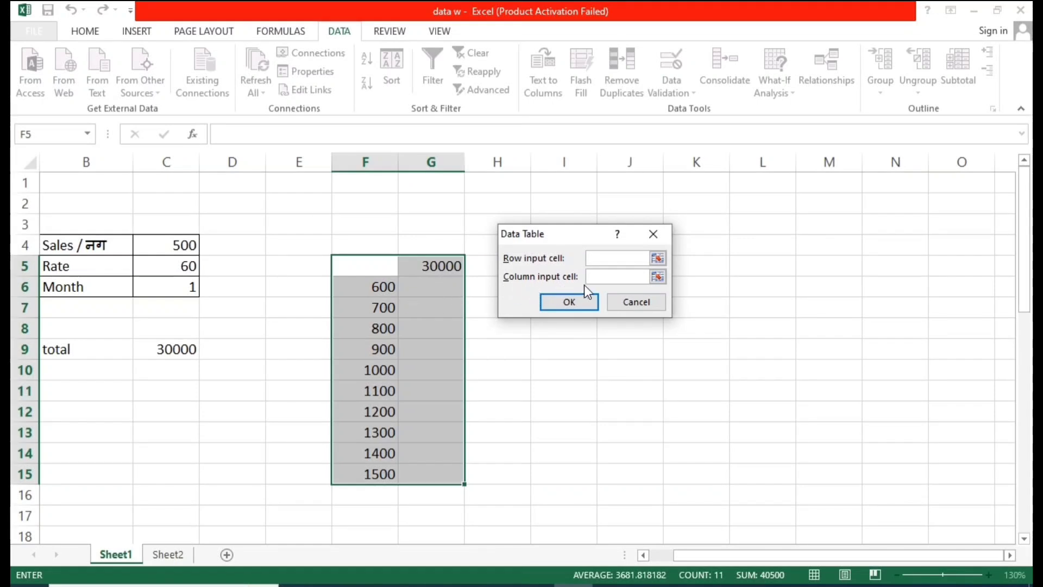
pyautogui.press('Tab')
pyautogui.click(176, 244)
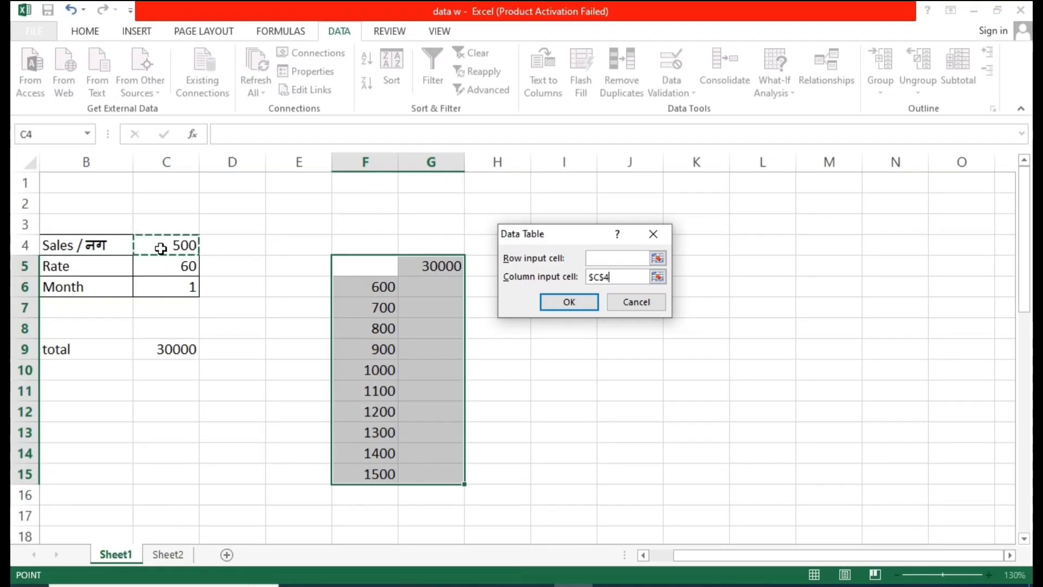
# Step: Confirm the data table over F5:G15 with $C$4 as the column input cell
pyautogui.click(584, 306)
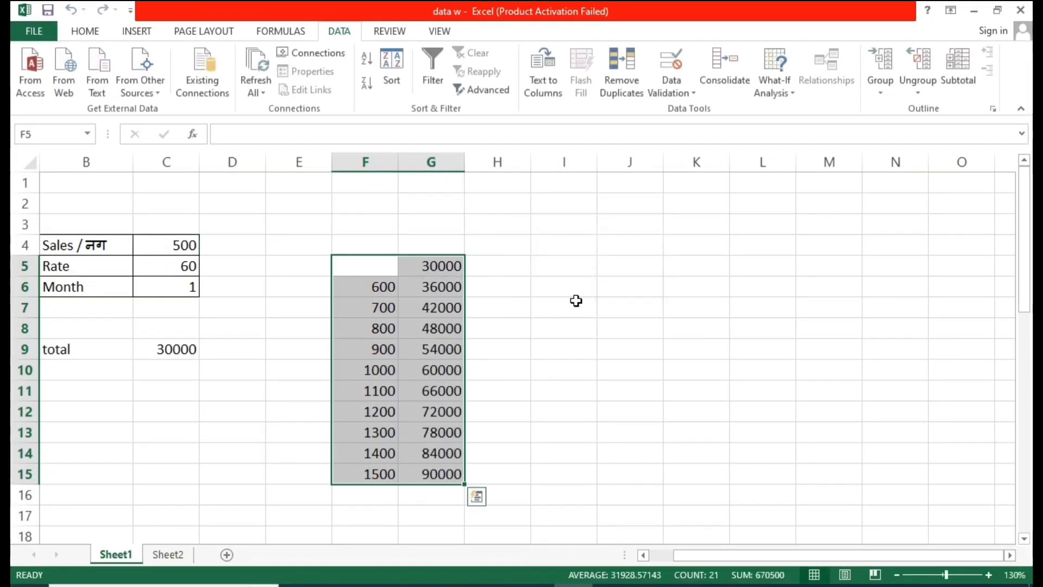
pyautogui.click(575, 301)
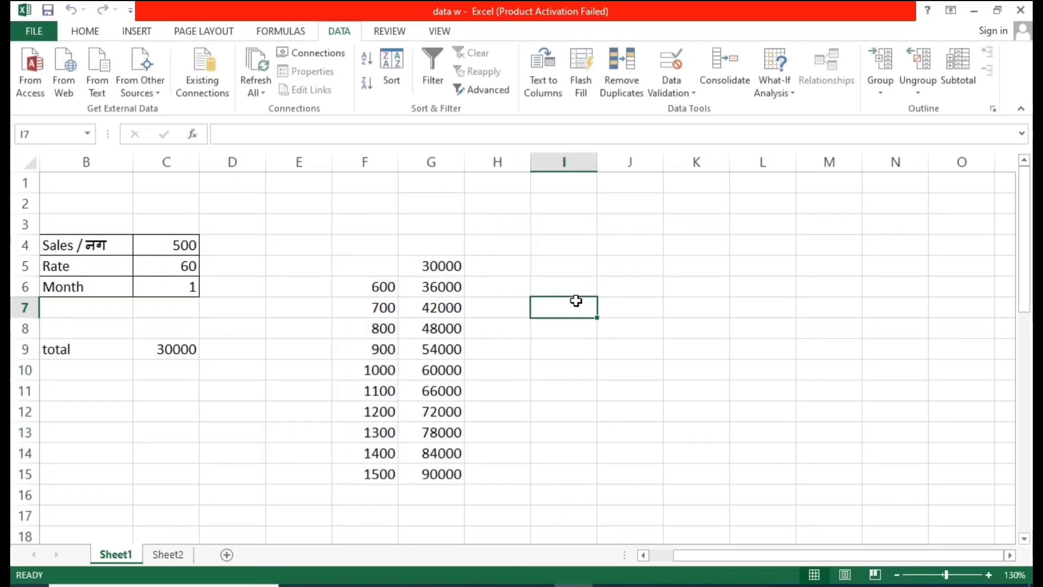
# Step: Examine the data table's sales values and TABLE results in F5:G15 against the inputs in C4 to C6
pyautogui.scroll(6, 461, 305)
pyautogui.press('super+space')
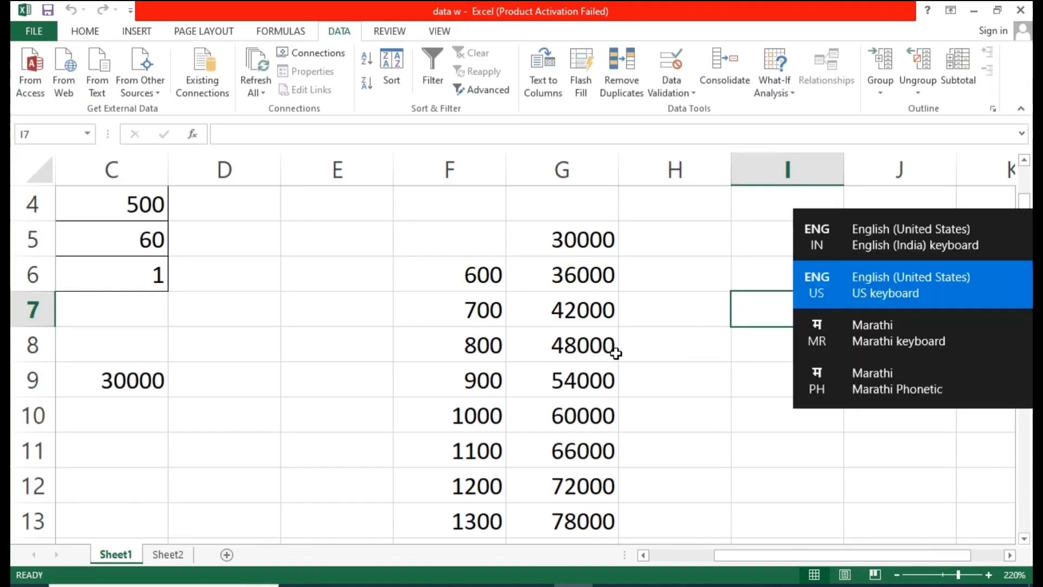
pyautogui.scroll(-2, 546, 351)
pyautogui.click(579, 341)
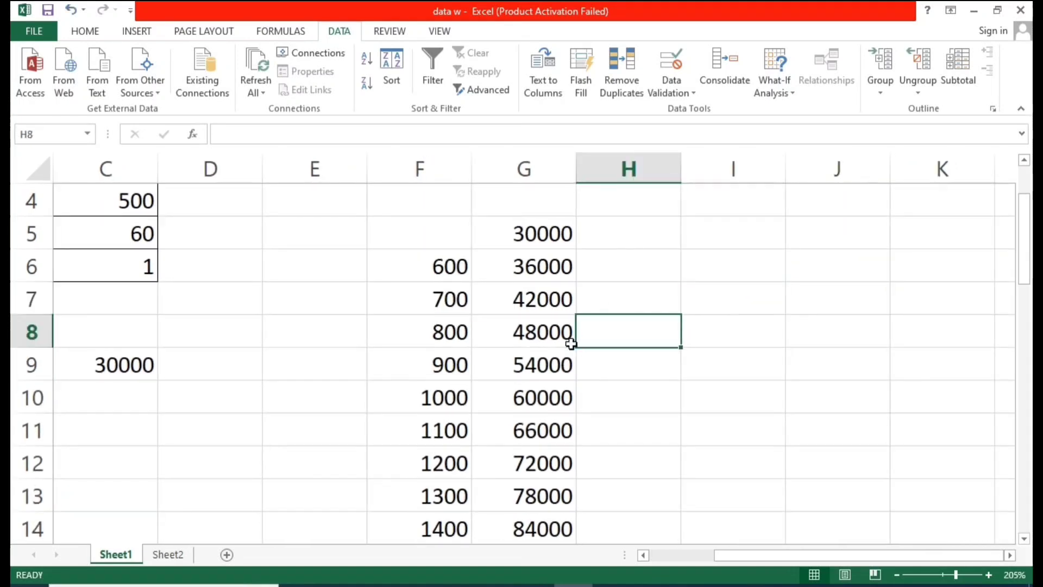
pyautogui.scroll(-4, 570, 344)
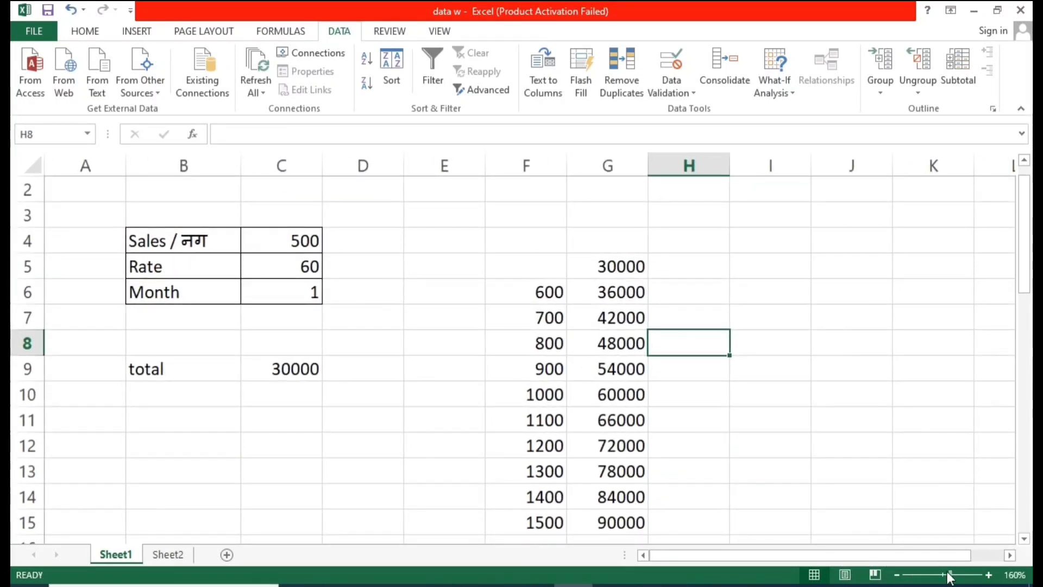
pyautogui.scroll(-3, 533, 362)
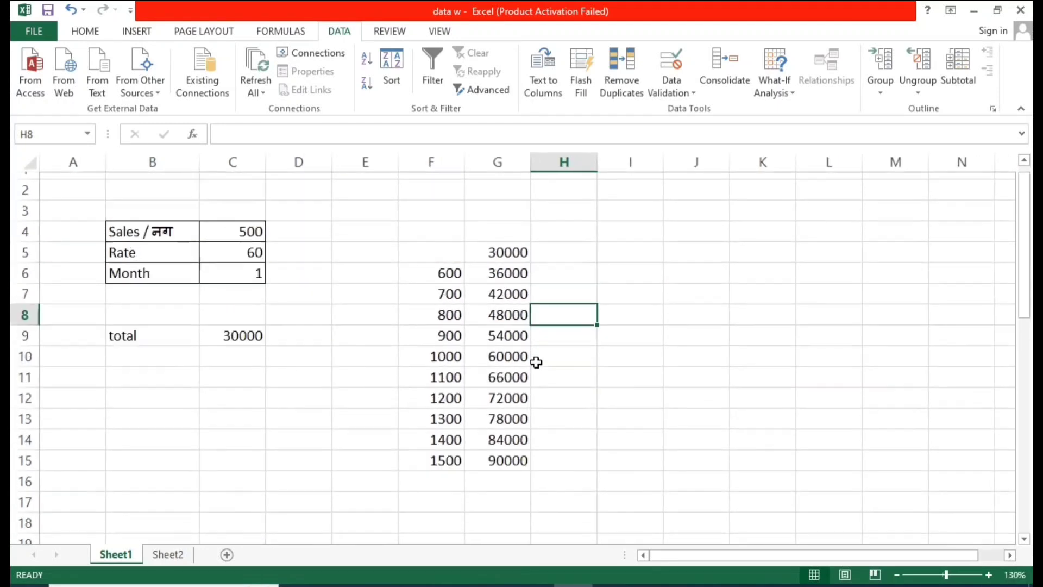
pyautogui.scroll(2, 555, 326)
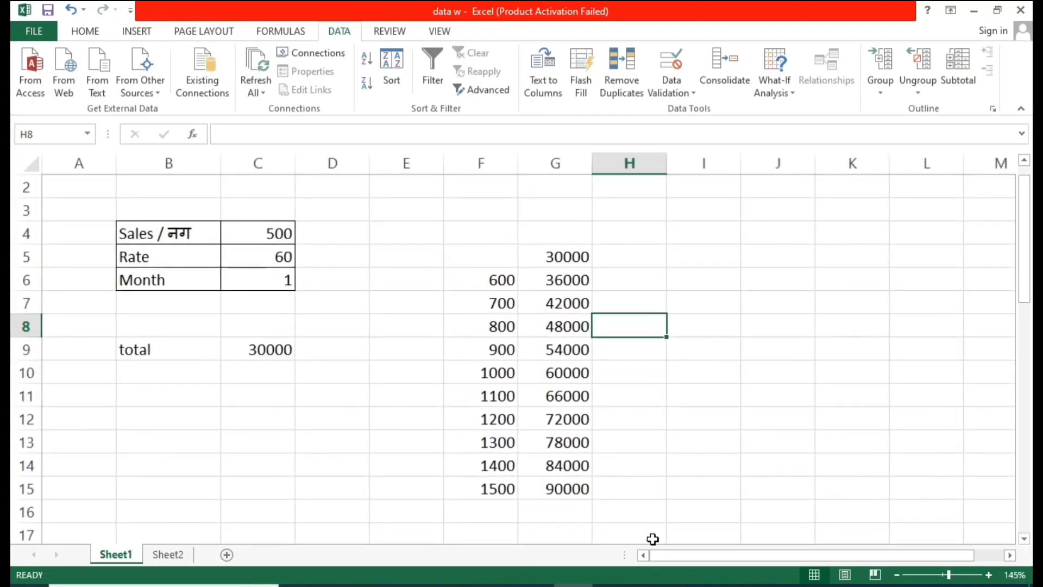
pyautogui.moveTo(670, 559); pyautogui.dragTo(699, 557)
pyautogui.moveTo(434, 240); pyautogui.dragTo(507, 442)
pyautogui.click(426, 278)
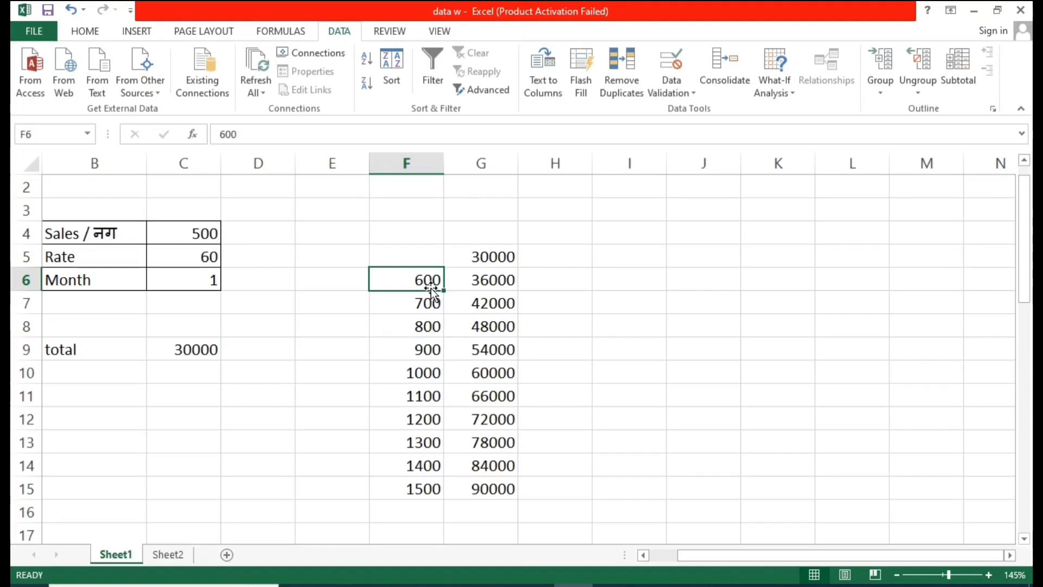
pyautogui.click(485, 280)
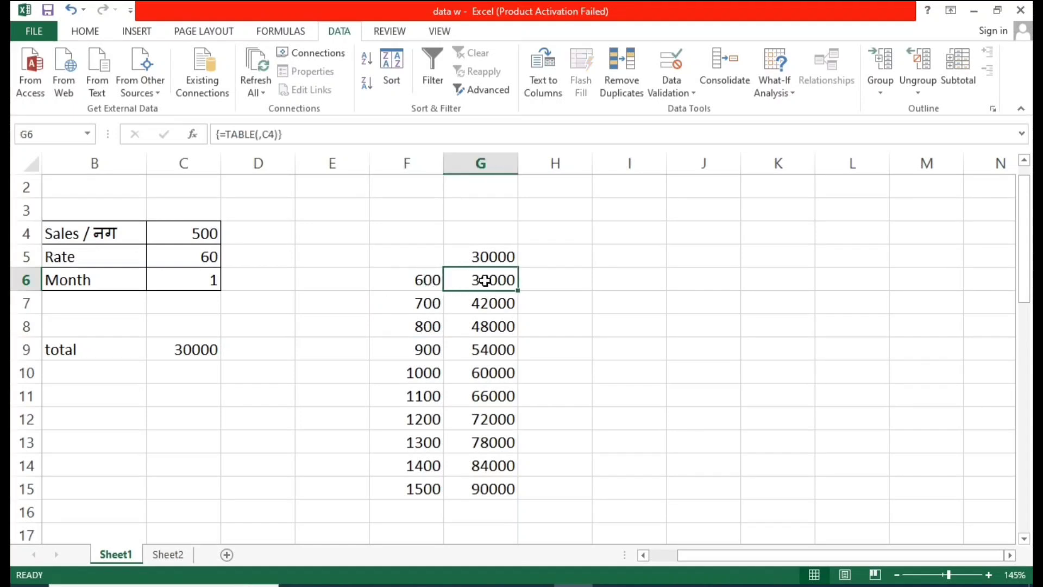
pyautogui.click(435, 302)
pyautogui.click(491, 305)
pyautogui.click(418, 333)
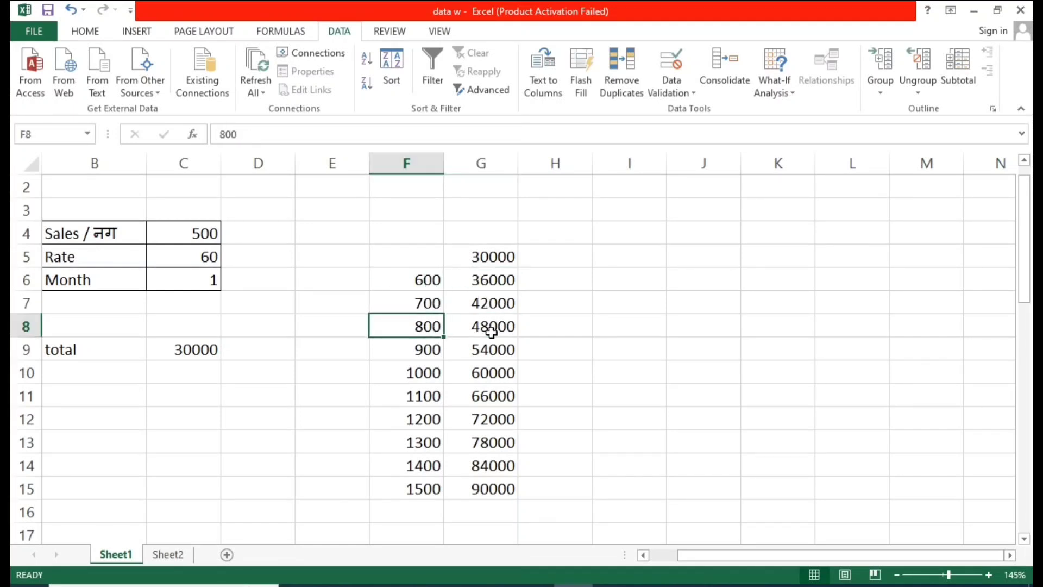
pyautogui.click(489, 329)
pyautogui.click(547, 344)
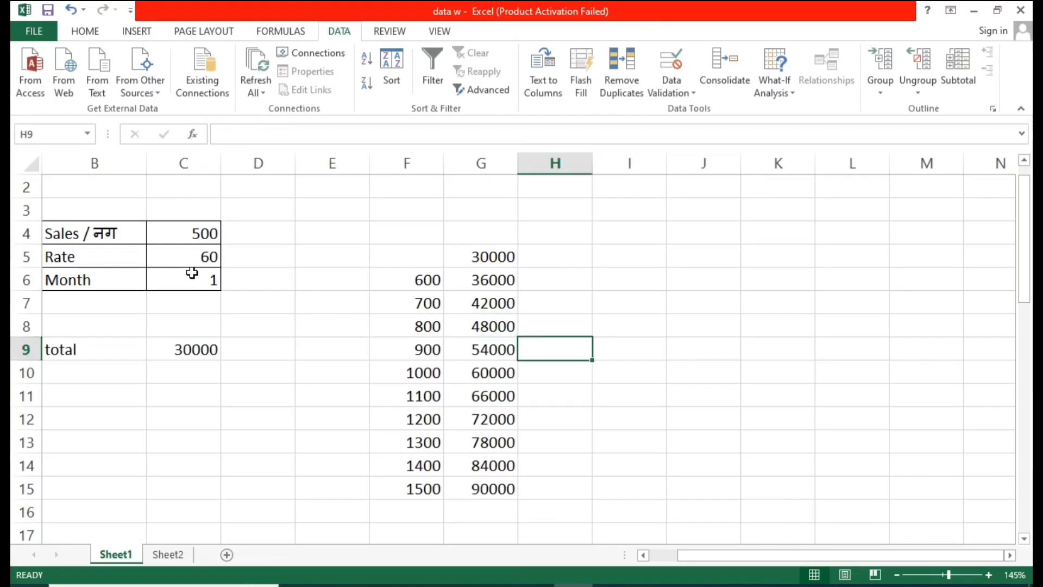
pyautogui.click(210, 274)
pyautogui.click(206, 256)
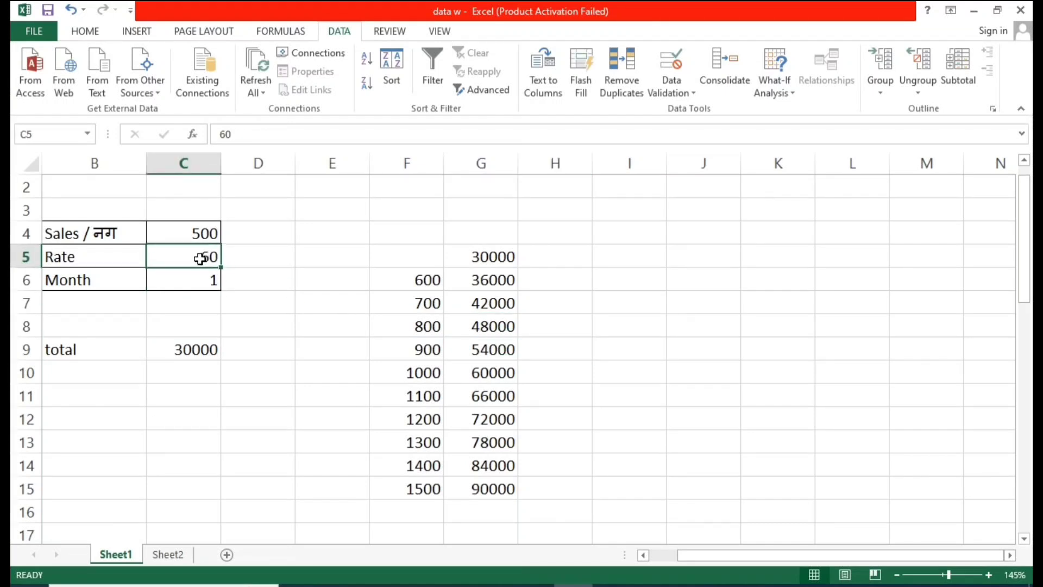
pyautogui.click(177, 234)
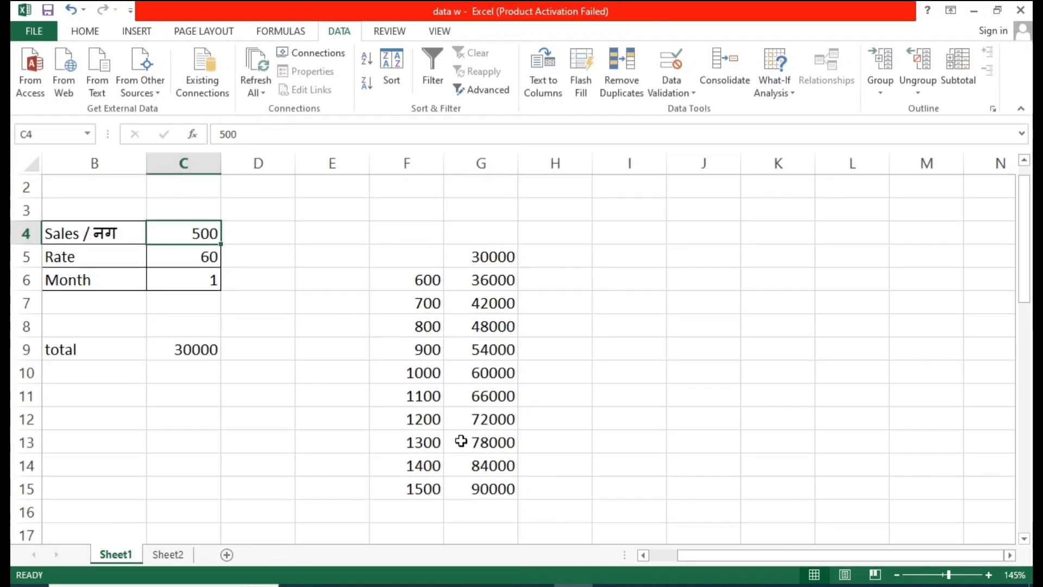
pyautogui.click(431, 446)
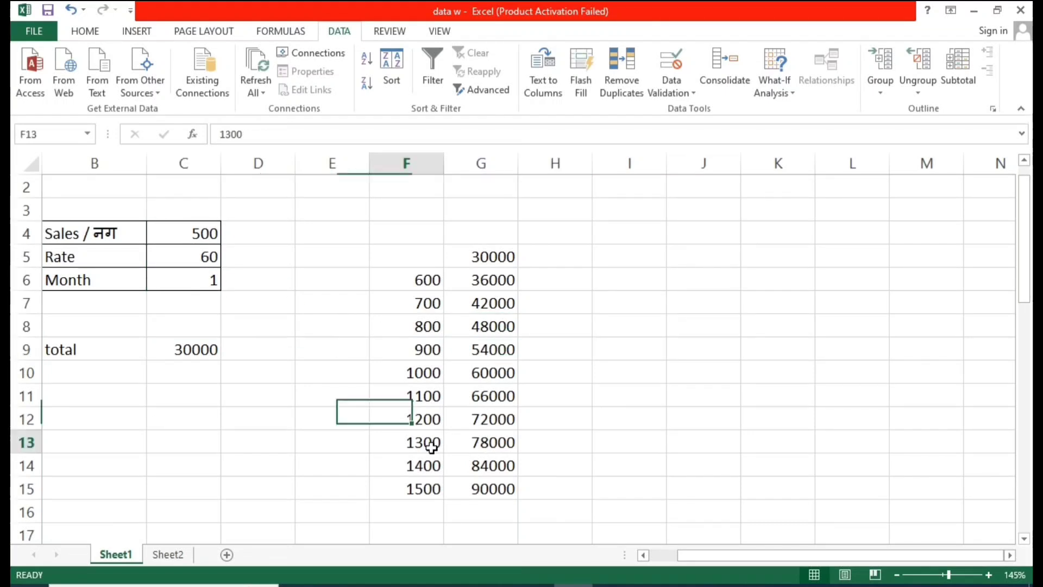
pyautogui.click(496, 446)
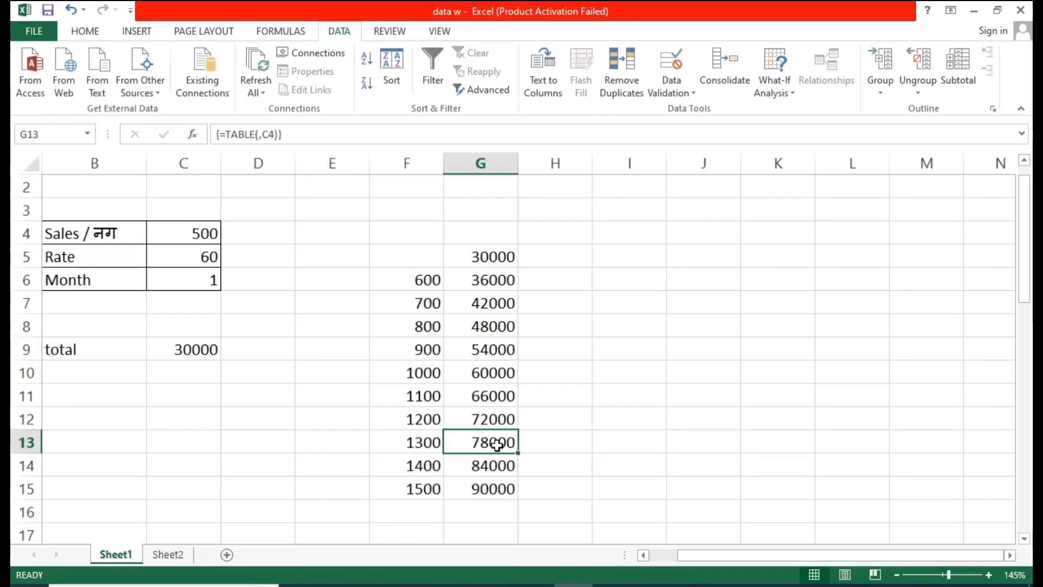
# Step: Review the What-If Analysis options available for the data table range F5:G15
pyautogui.click(788, 90)
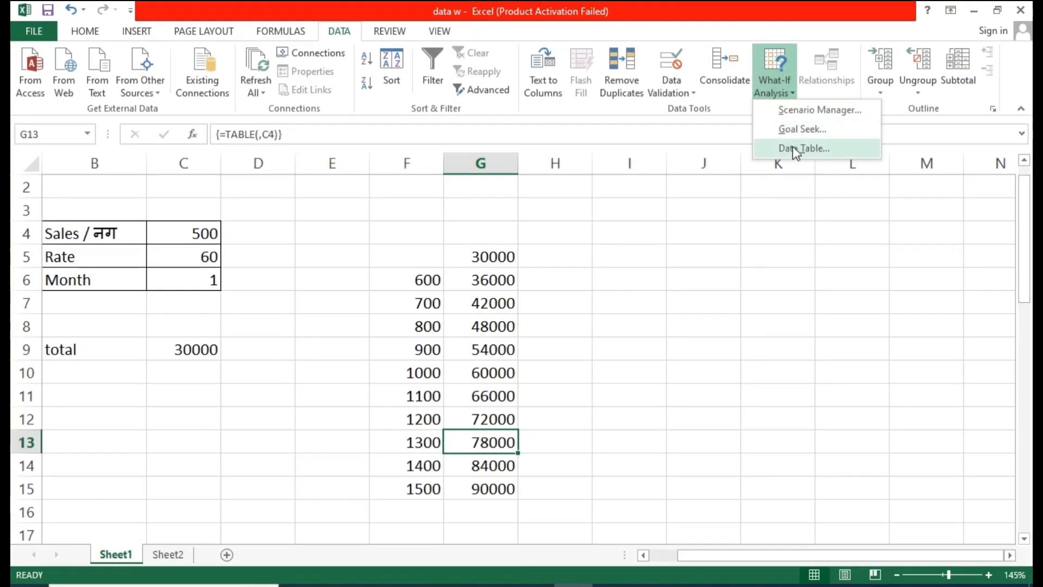
pyautogui.press('Escape')
pyautogui.moveTo(417, 263); pyautogui.dragTo(495, 486)
pyautogui.click(495, 418)
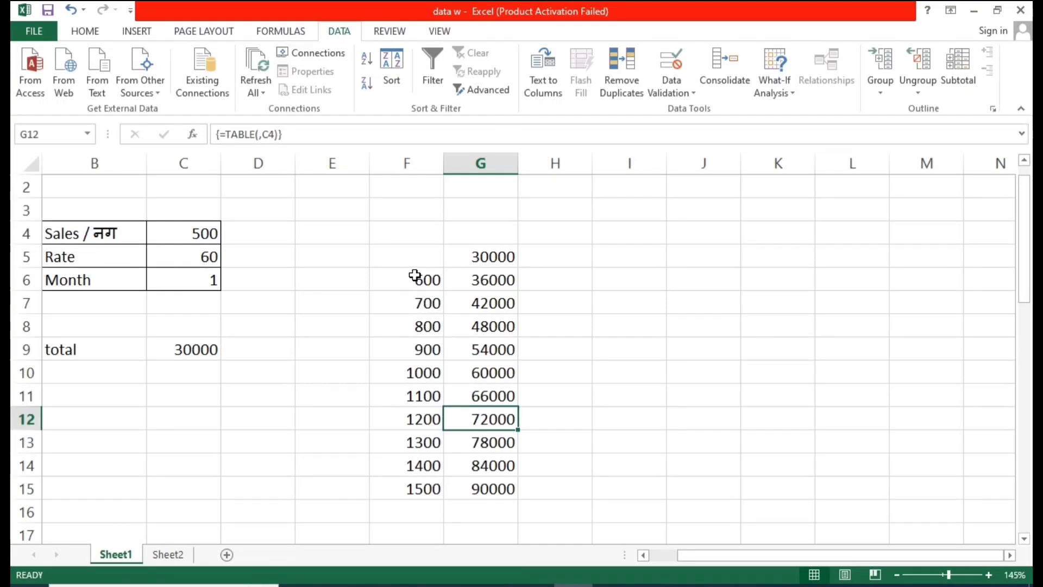
pyautogui.moveTo(416, 251); pyautogui.dragTo(496, 488)
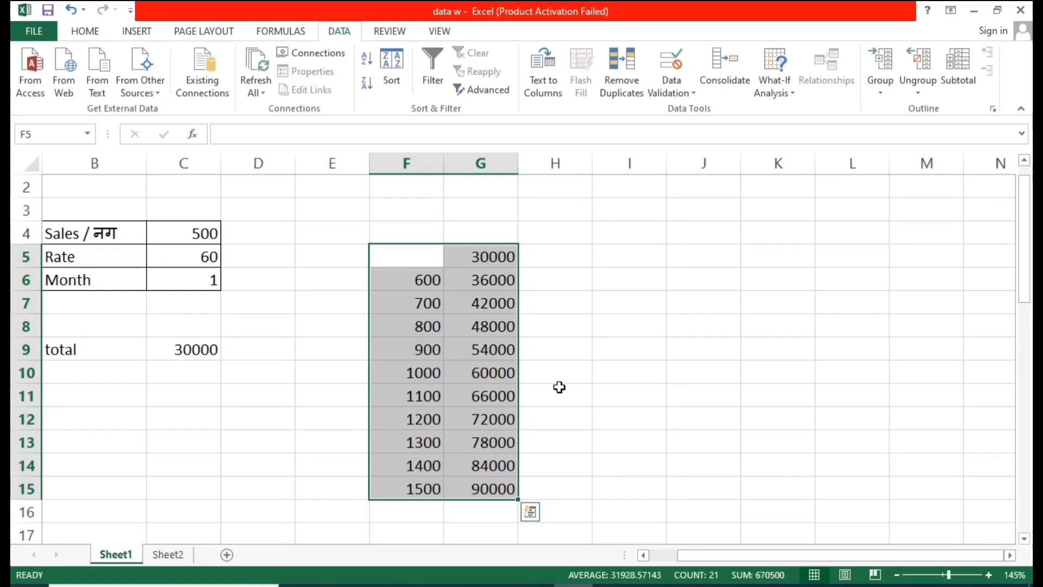
pyautogui.click(767, 82)
pyautogui.press('Escape')
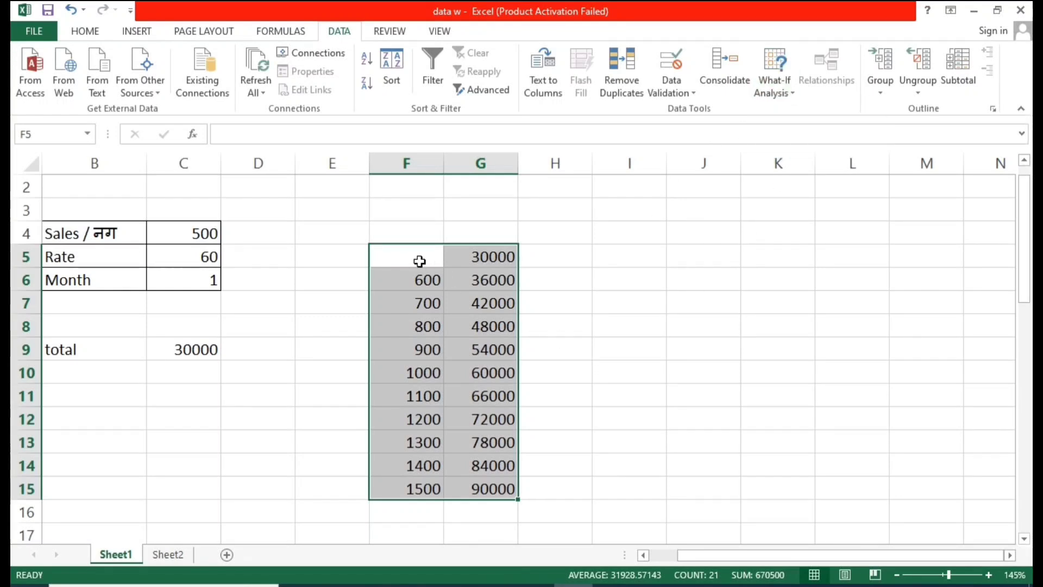
pyautogui.click(419, 262)
pyautogui.click(398, 321)
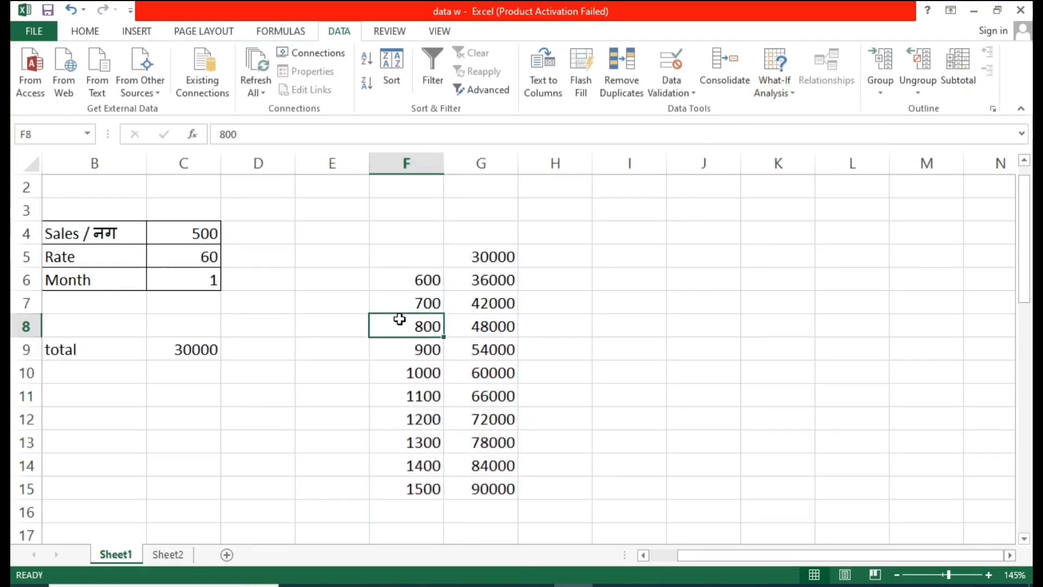
pyautogui.scroll(1, 398, 322)
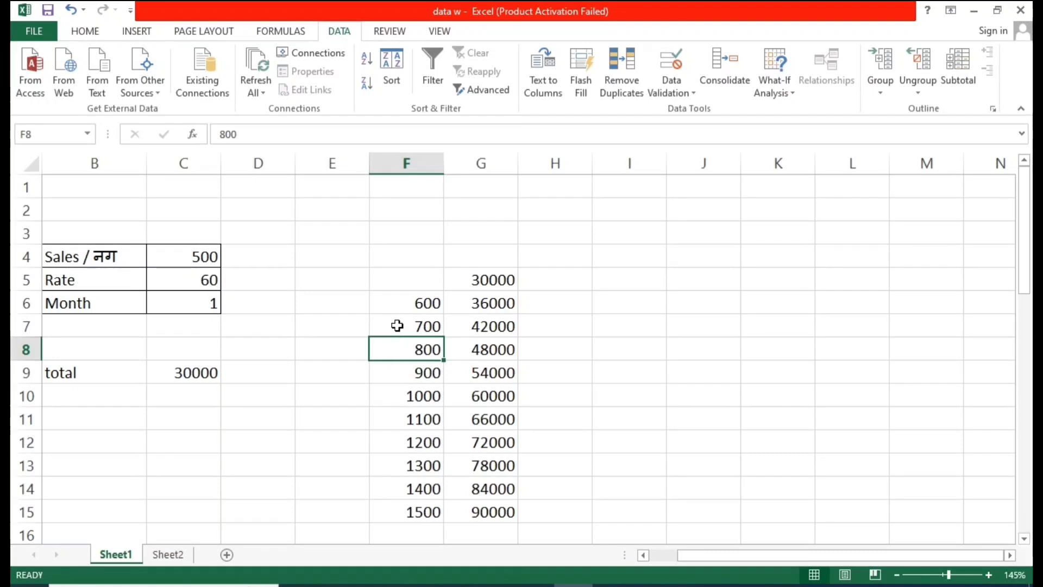
pyautogui.click(396, 325)
pyautogui.click(555, 358)
pyautogui.click(280, 349)
pyautogui.click(480, 395)
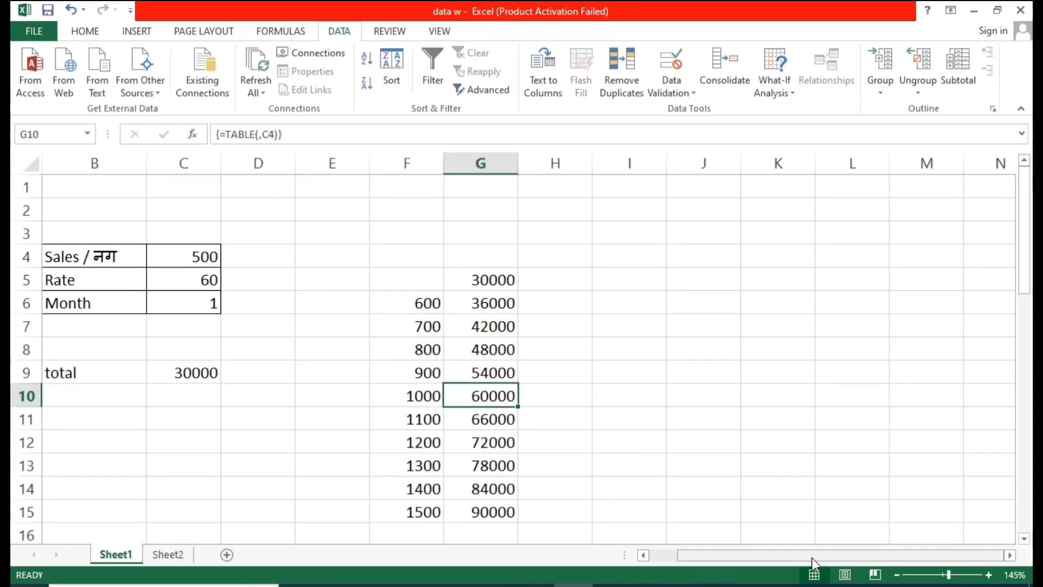
pyautogui.moveTo(790, 560); pyautogui.dragTo(723, 559)
pyautogui.click(601, 370)
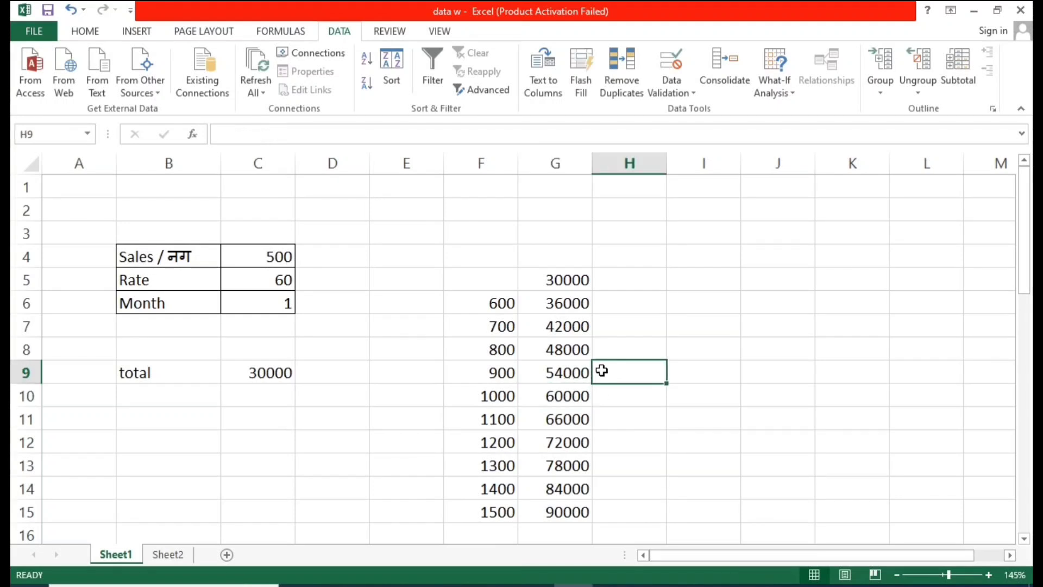
pyautogui.click(762, 80)
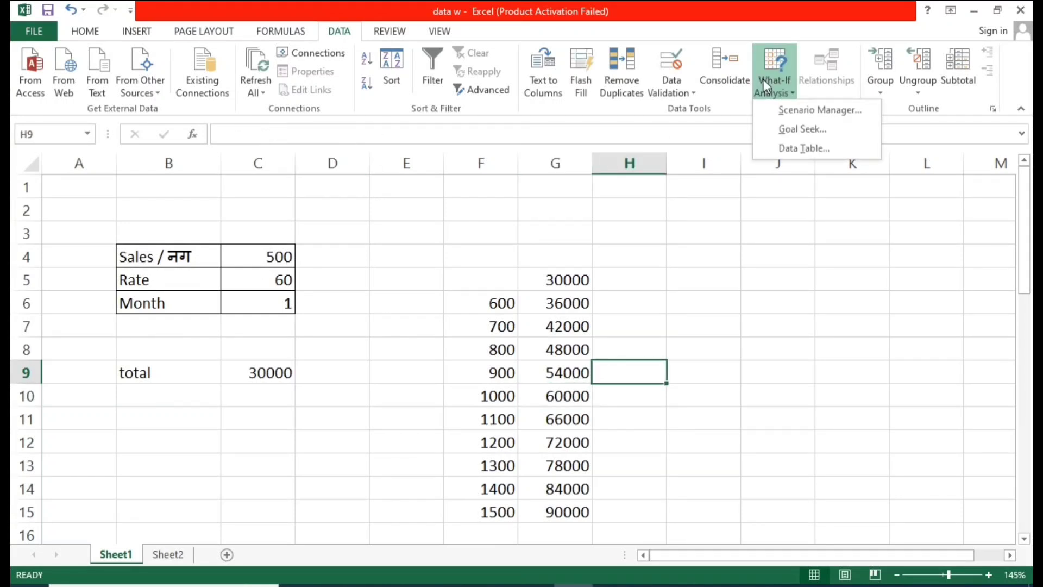
pyautogui.click(424, 354)
# Step: Examine the Qty, Price, Margin and Profit inputs in B20:C23 and the price-quantity grid below them
pyautogui.scroll(-6, 424, 354)
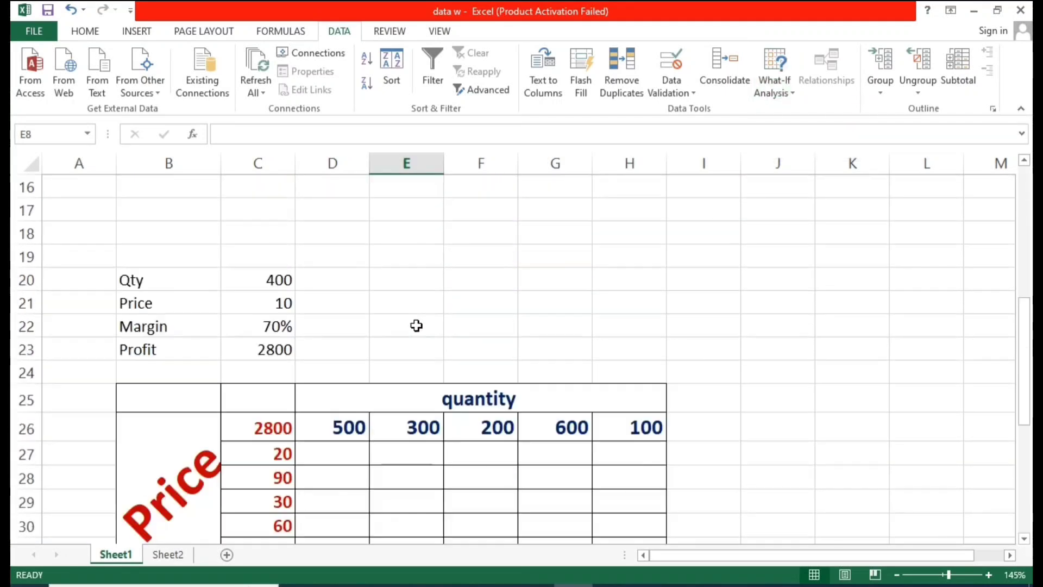
pyautogui.click(388, 285)
pyautogui.click(154, 214)
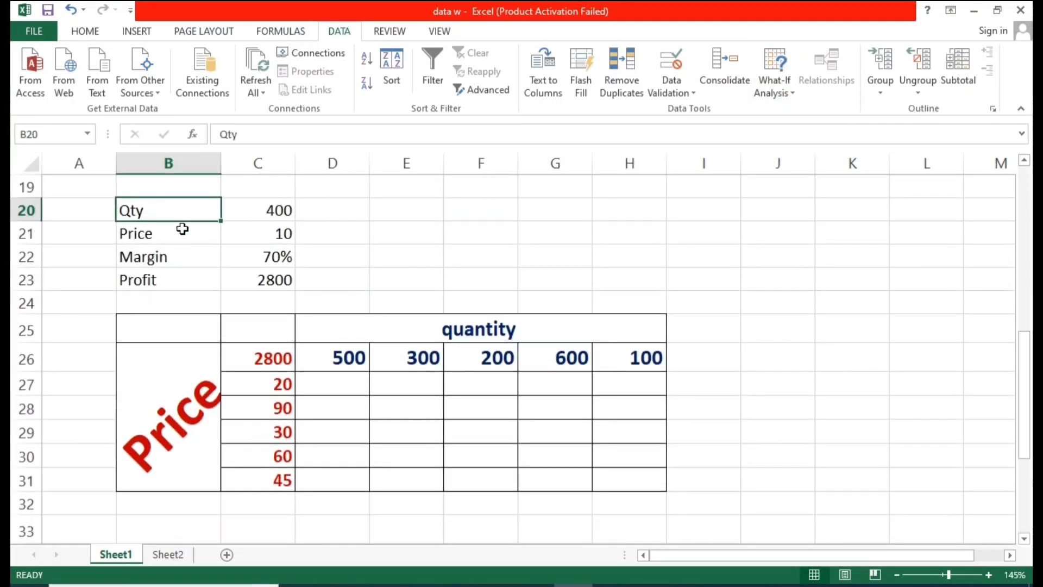
pyautogui.scroll(6, 411, 327)
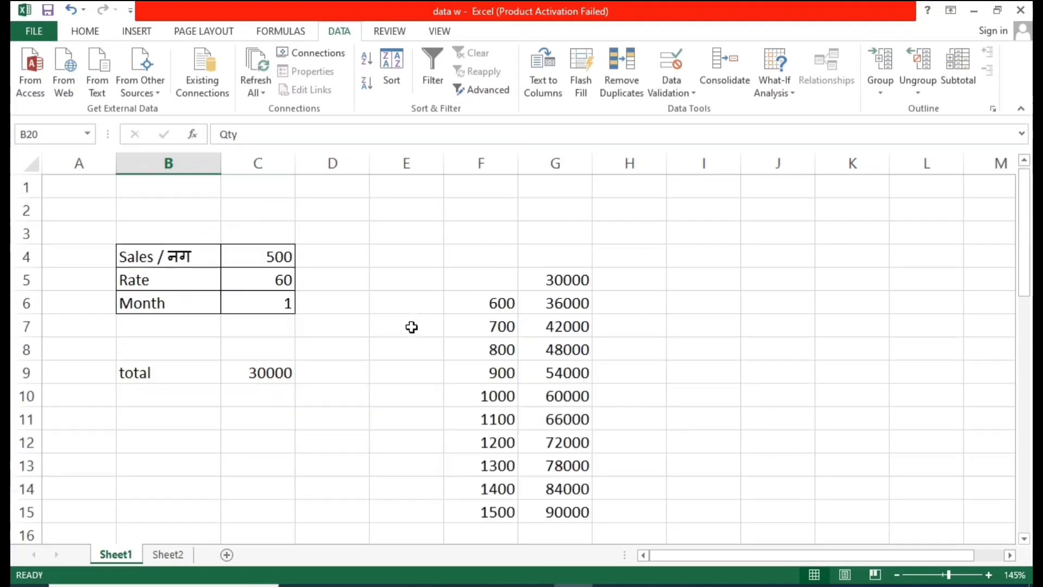
pyautogui.moveTo(87, 234); pyautogui.dragTo(614, 545)
pyautogui.click(576, 308)
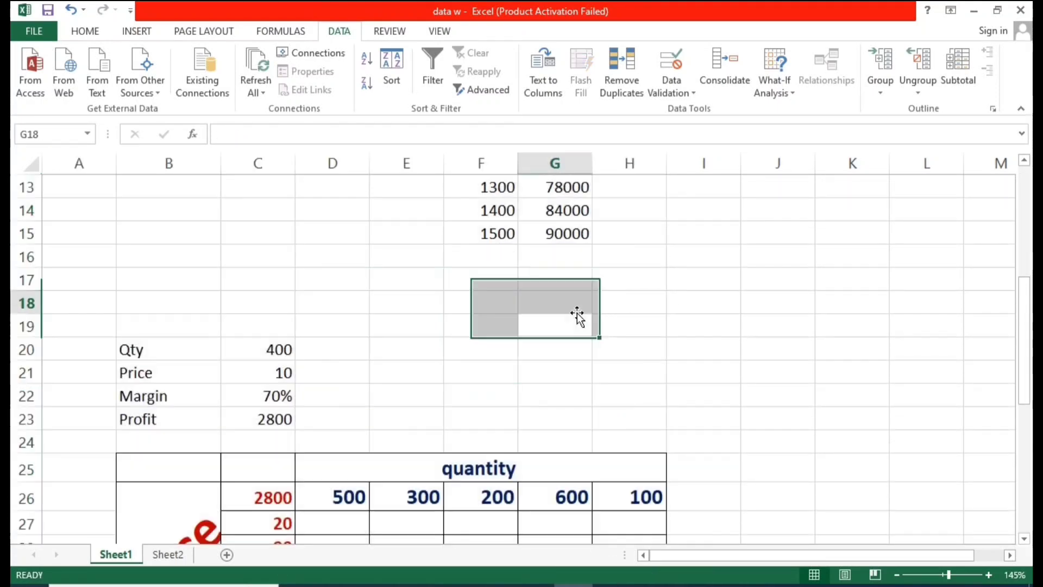
pyautogui.click(258, 326)
pyautogui.moveTo(131, 344); pyautogui.dragTo(272, 467)
pyautogui.click(401, 327)
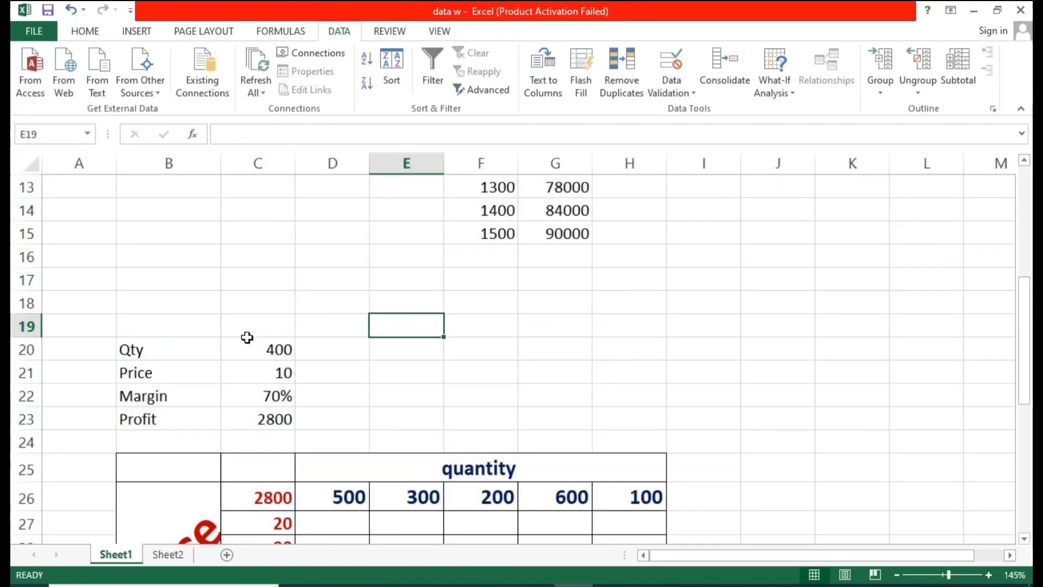
pyautogui.click(180, 355)
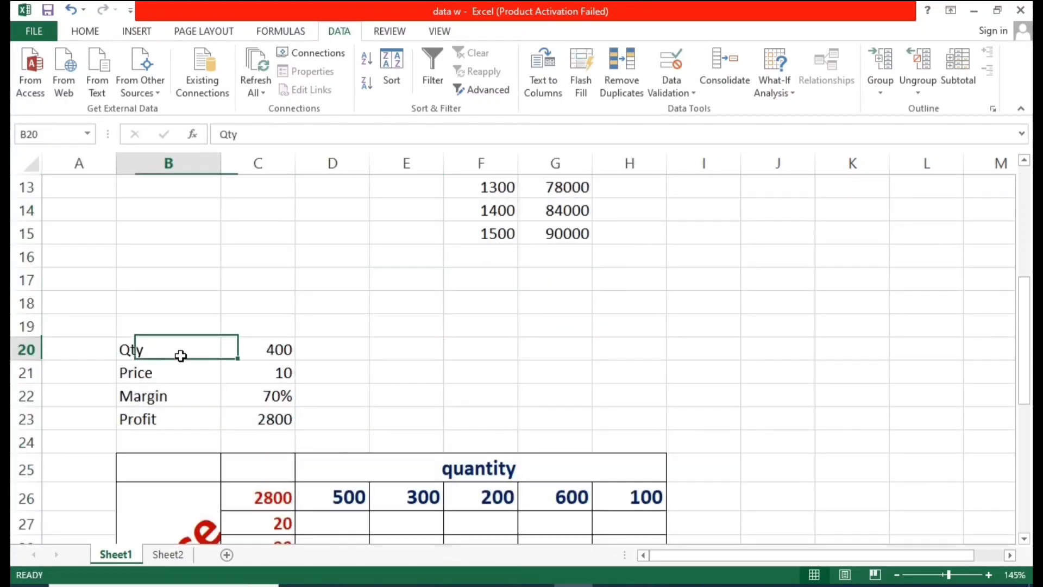
pyautogui.click(276, 354)
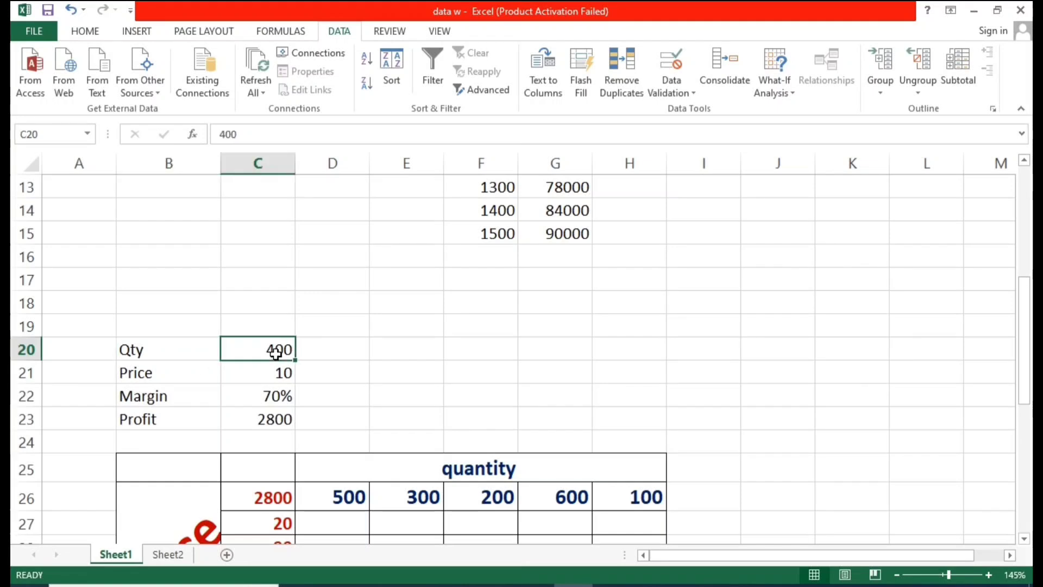
pyautogui.click(170, 359)
pyautogui.click(255, 356)
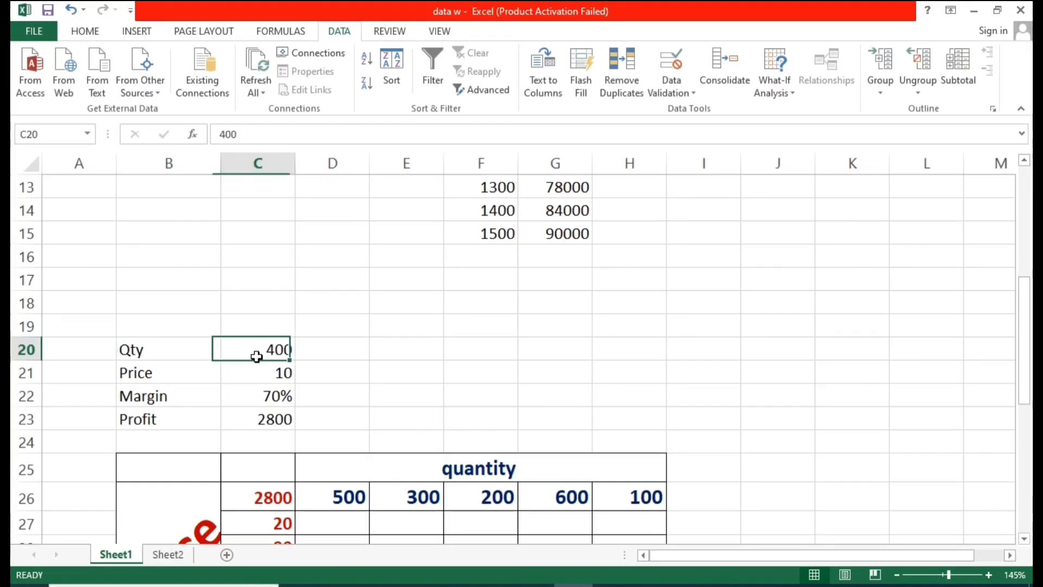
pyautogui.click(198, 380)
pyautogui.click(295, 377)
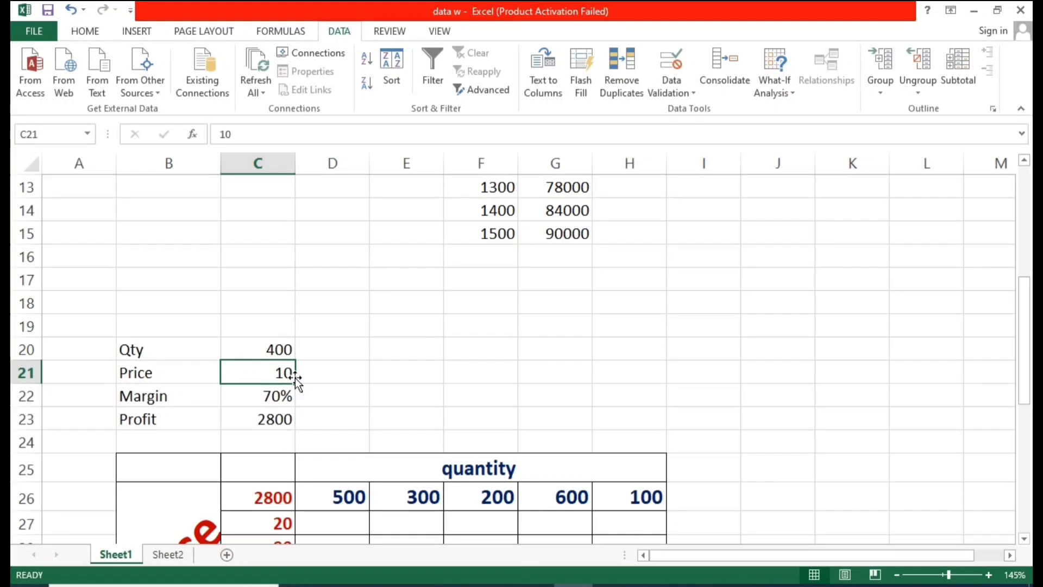
pyautogui.click(319, 382)
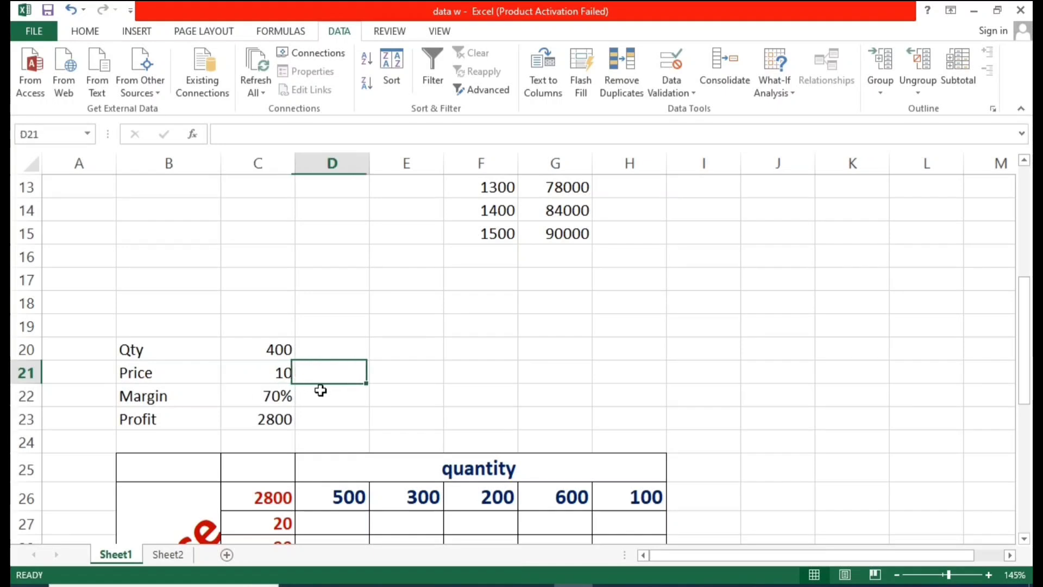
pyautogui.click(275, 381)
pyautogui.click(278, 351)
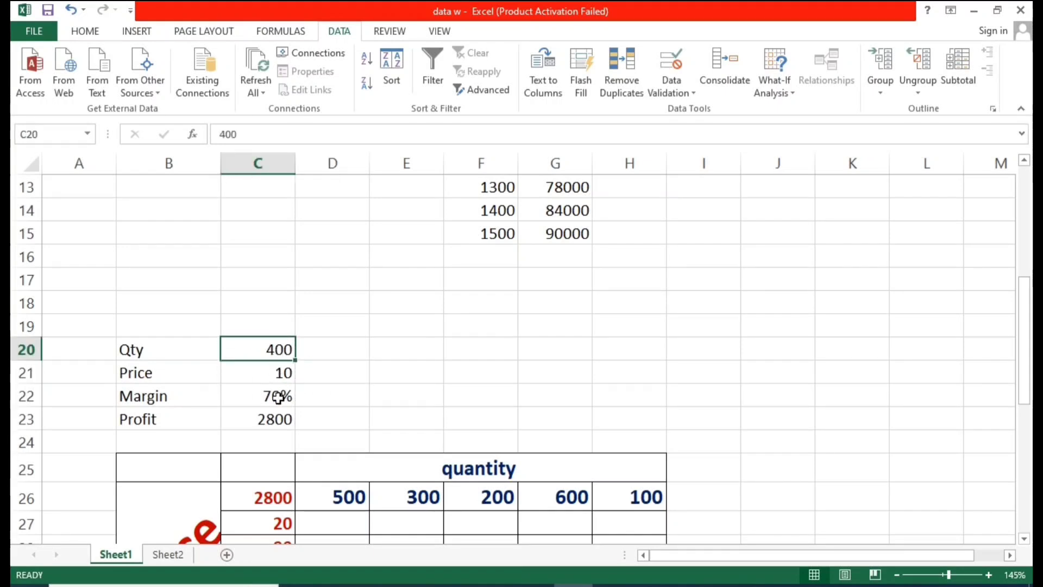
pyautogui.click(257, 401)
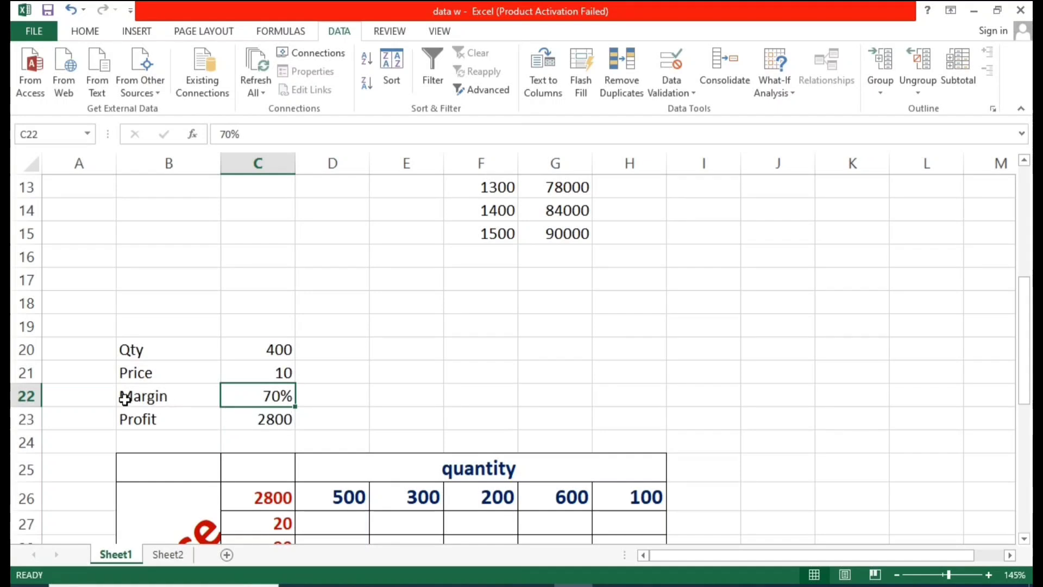
# Step: Examine the Qty, Price, Margin and Profit inputs in C20:C23, the Profit formula, and the earlier sales table above
pyautogui.click(163, 399)
pyautogui.click(274, 399)
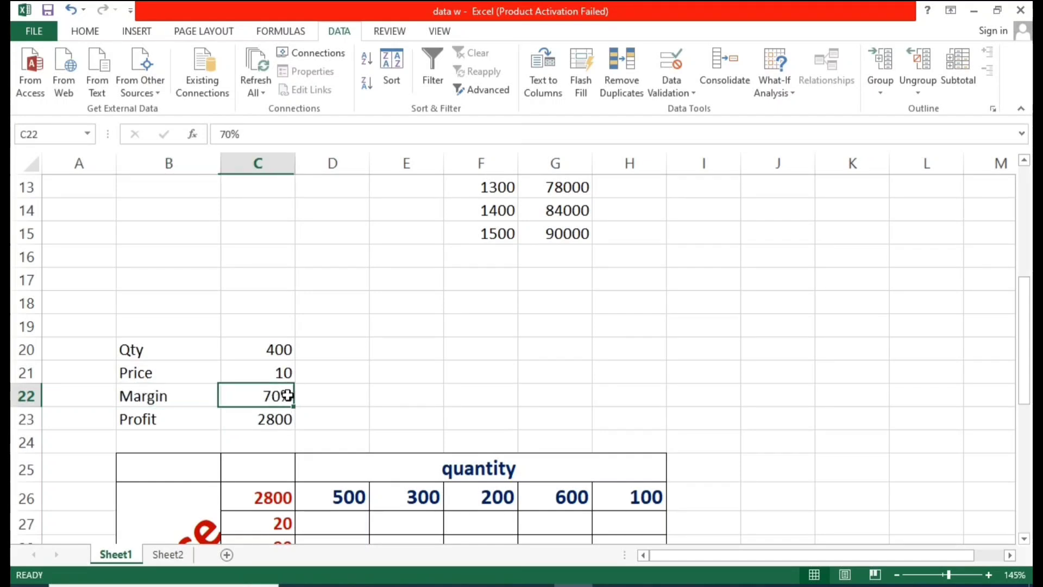
pyautogui.click(171, 429)
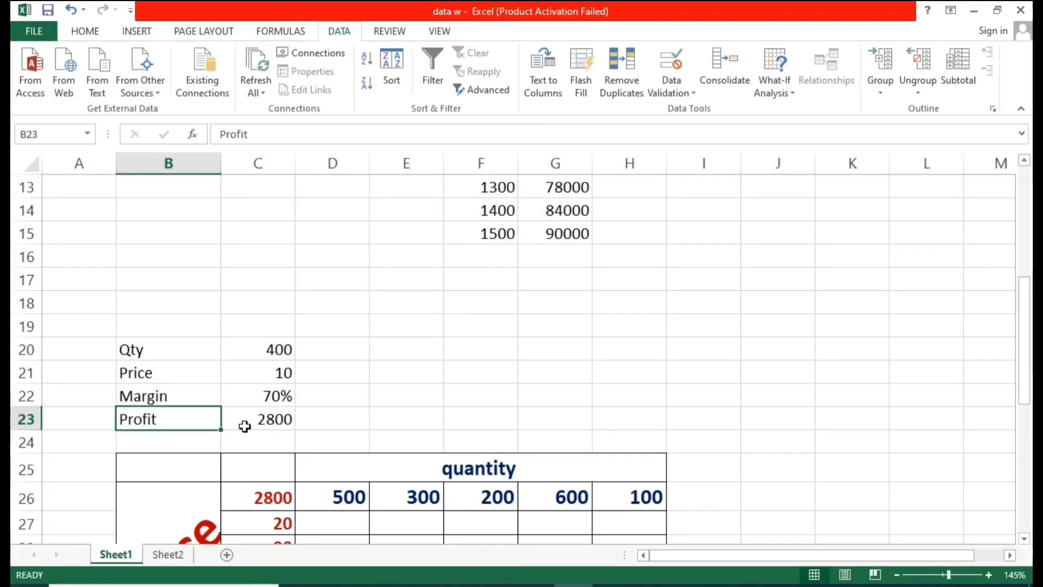
pyautogui.click(273, 424)
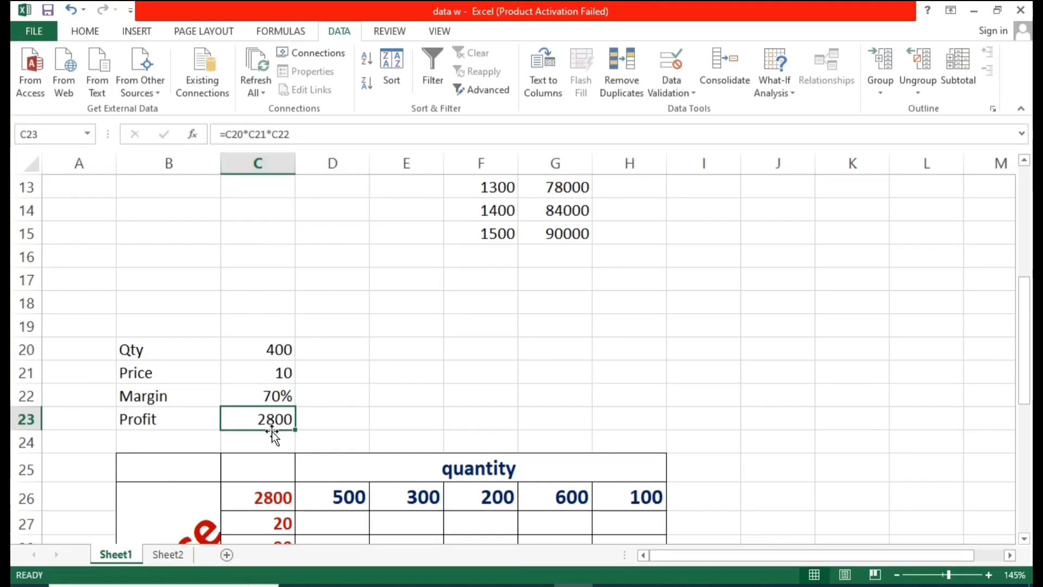
pyautogui.click(312, 412)
pyautogui.click(276, 396)
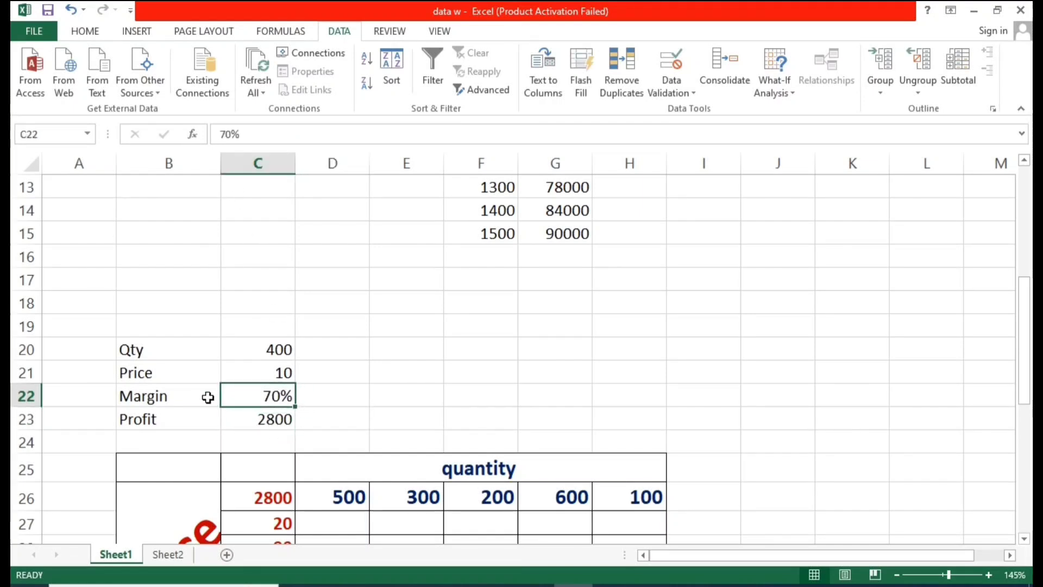
pyautogui.scroll(1, 343, 353)
pyautogui.scroll(4, 343, 353)
pyautogui.click(213, 287)
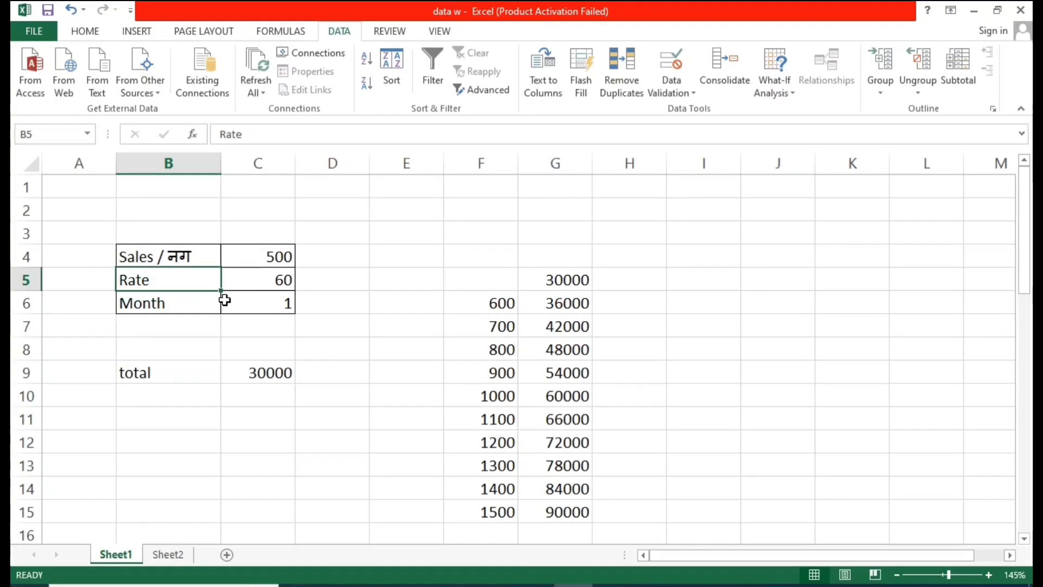
pyautogui.scroll(-4, 333, 351)
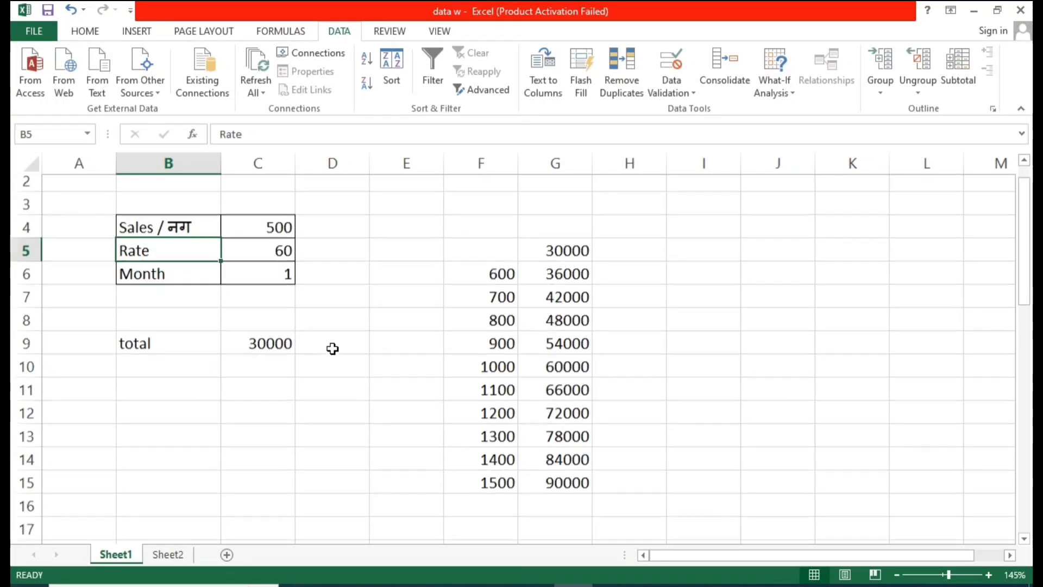
pyautogui.click(202, 409)
pyautogui.click(273, 399)
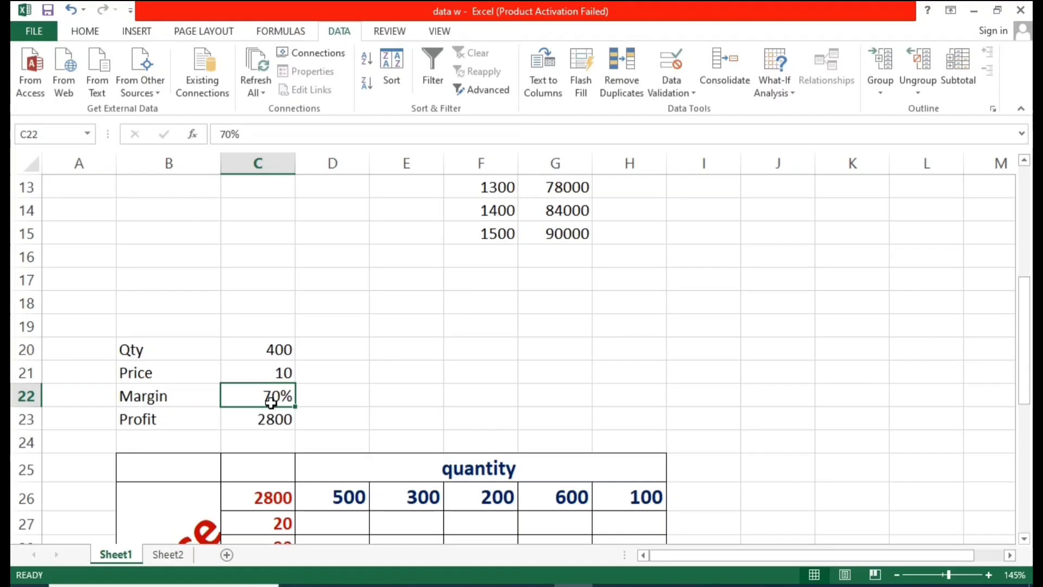
pyautogui.click(281, 369)
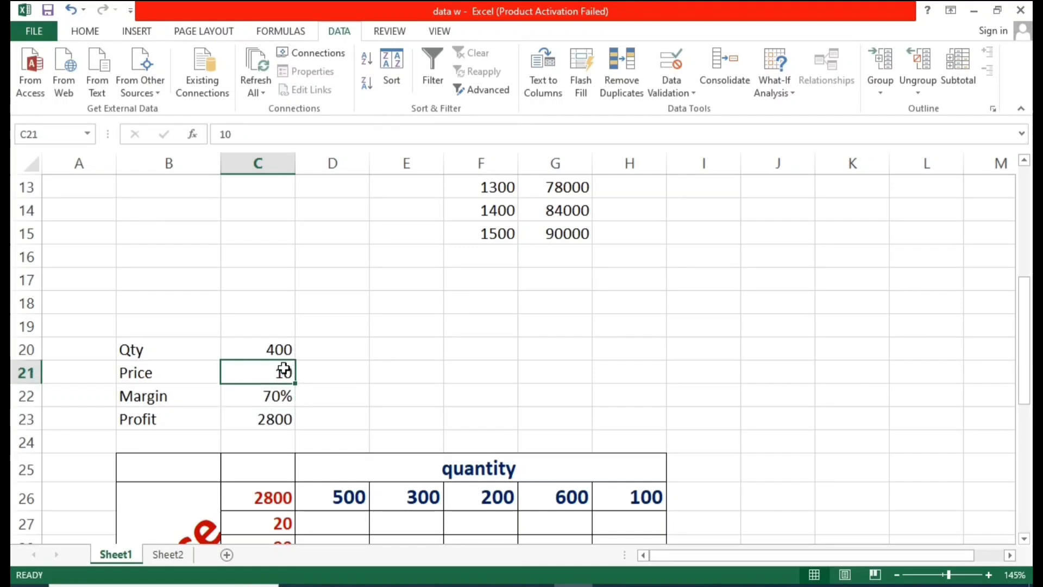
pyautogui.click(272, 402)
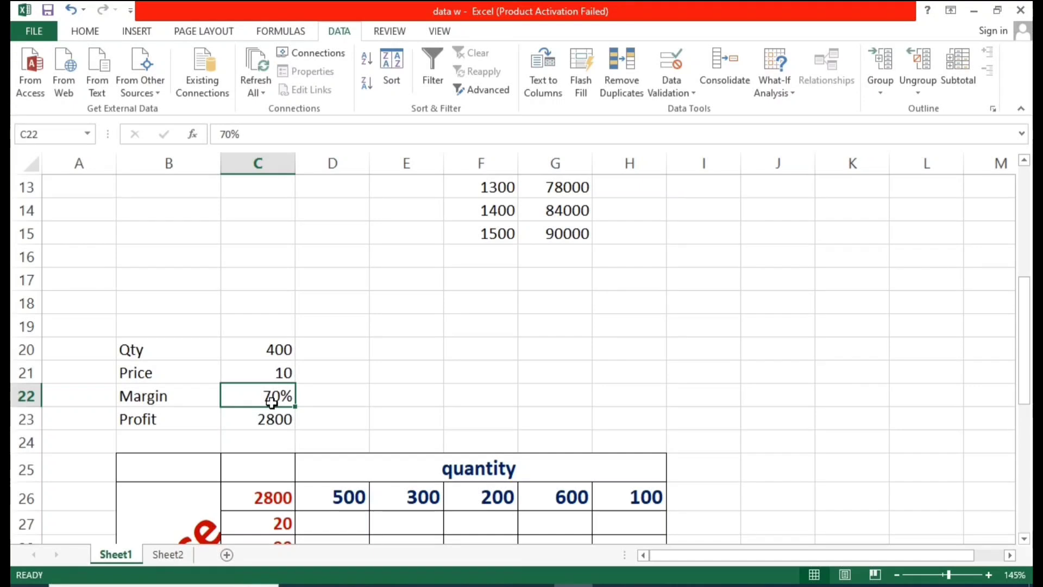
pyautogui.click(321, 393)
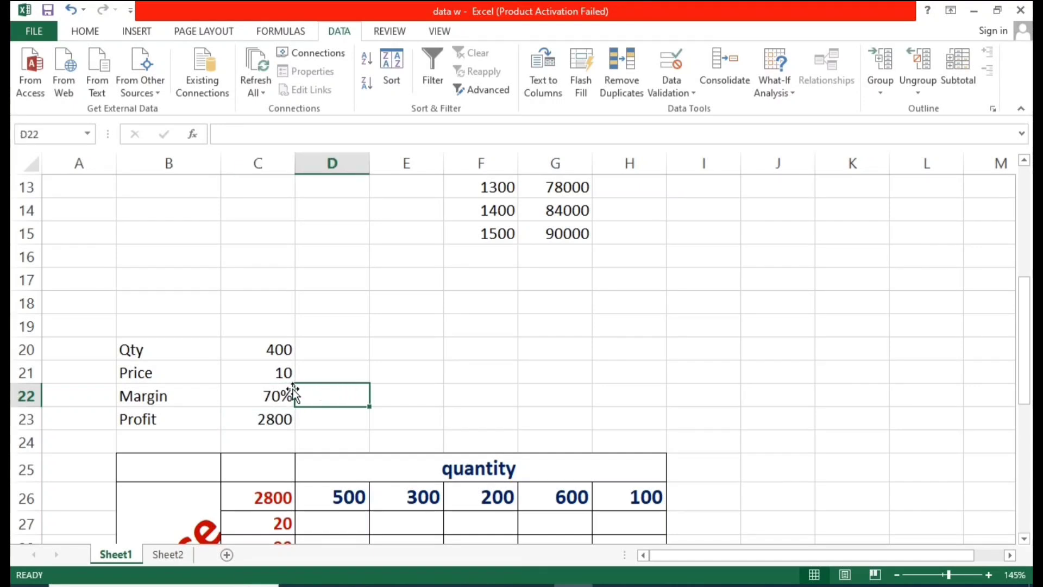
pyautogui.click(272, 350)
pyautogui.click(337, 368)
pyautogui.click(260, 373)
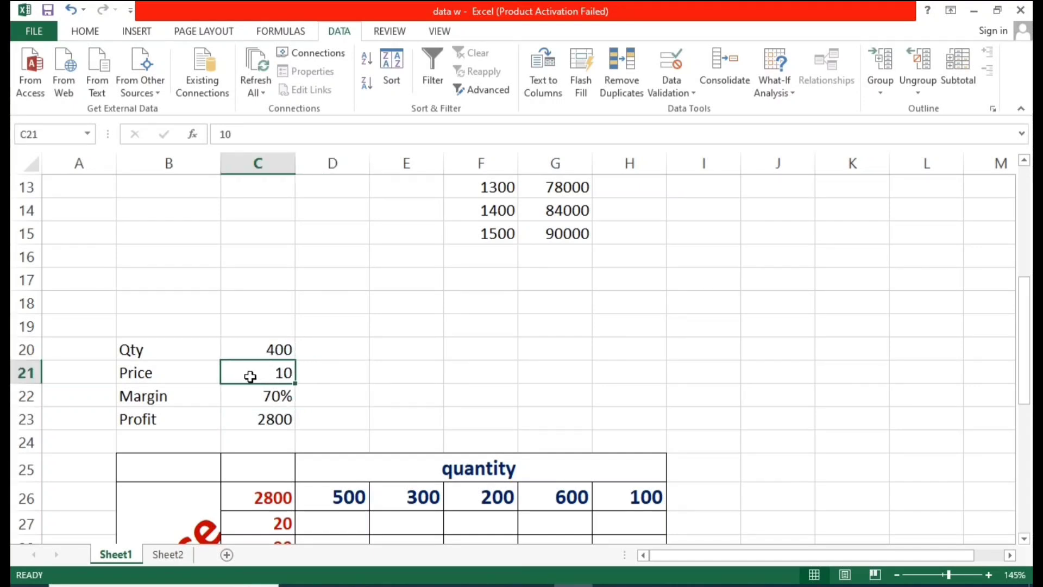
pyautogui.click(265, 352)
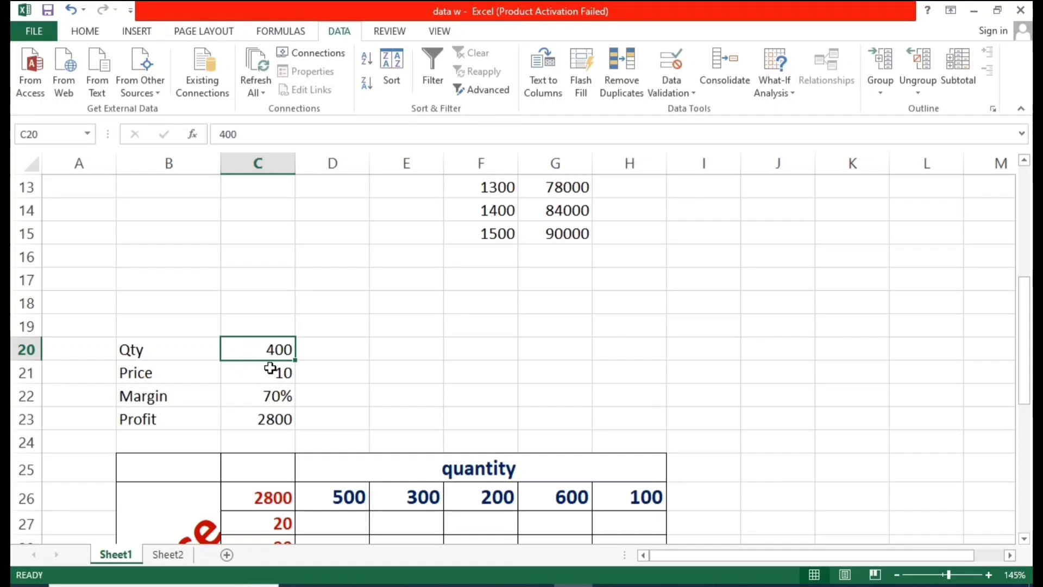
pyautogui.click(270, 368)
pyautogui.click(283, 350)
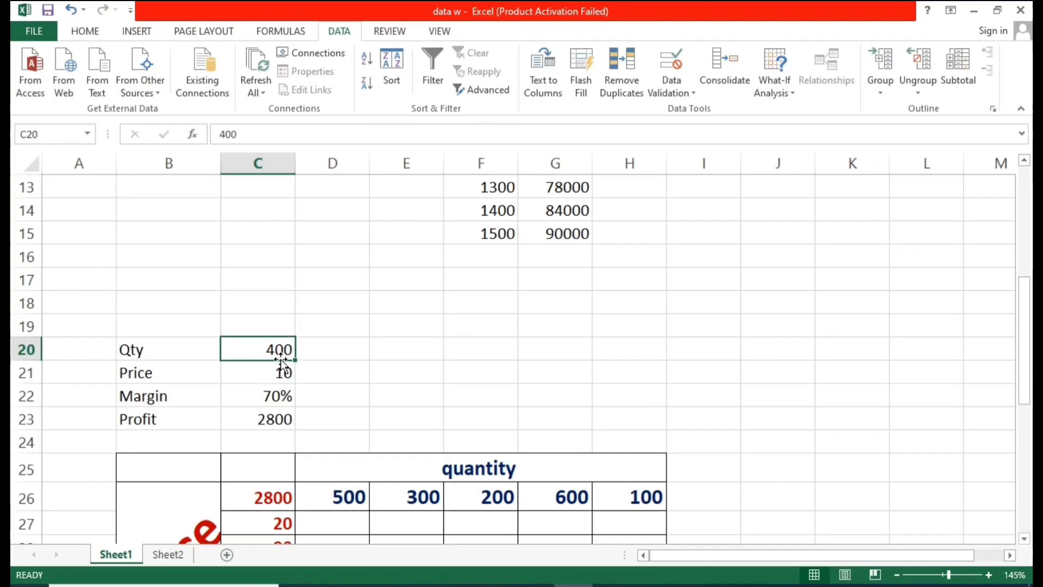
pyautogui.click(265, 393)
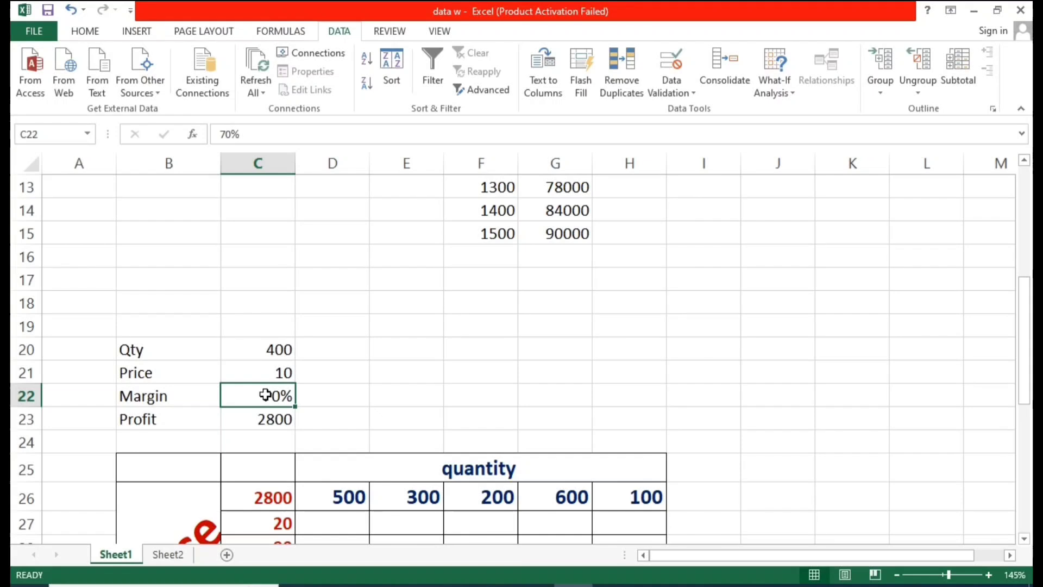
pyautogui.click(283, 419)
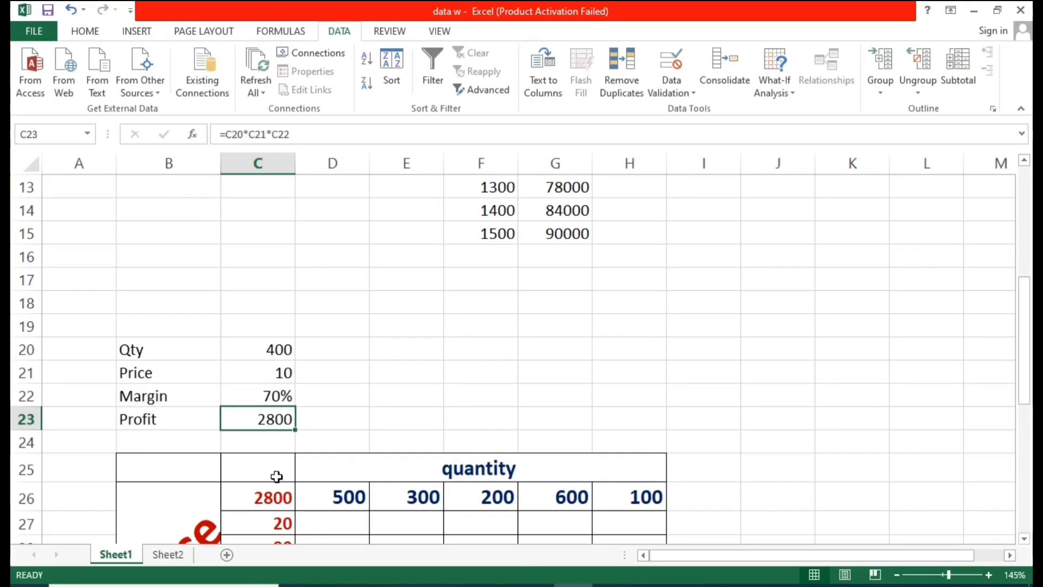
# Step: Clear the 2800 profit value from C26, the corner cell of the price-quantity grid
pyautogui.click(273, 494)
pyautogui.press('BackSpace')
pyautogui.click(477, 273)
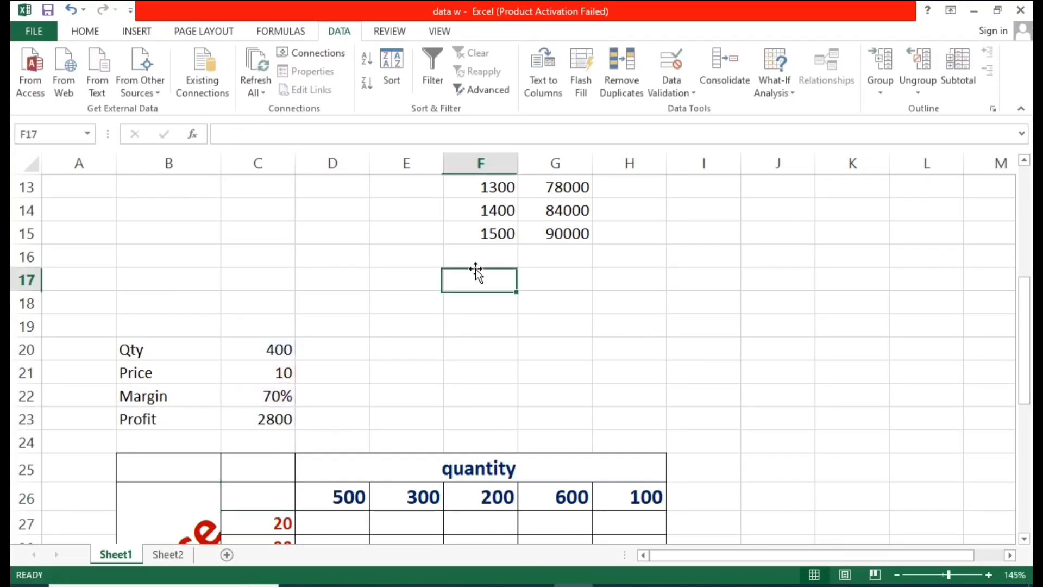
# Step: Examine the price values in C27:C31, the quantity values in D26:H26 and the empty grid B25:H31
pyautogui.scroll(-1, 348, 408)
pyautogui.click(353, 400)
pyautogui.scroll(-1, 353, 400)
pyautogui.click(454, 430)
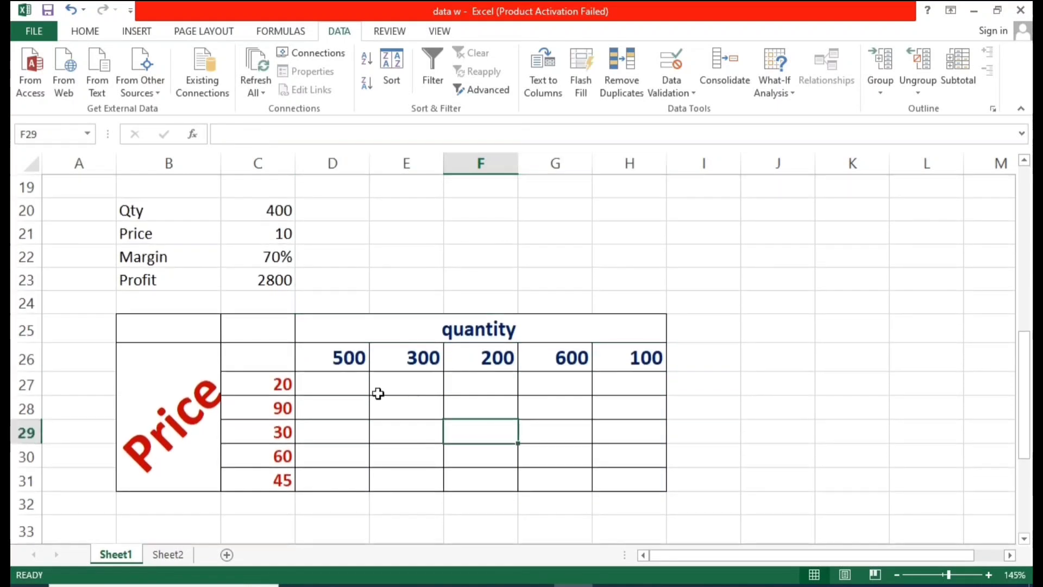
pyautogui.click(258, 386)
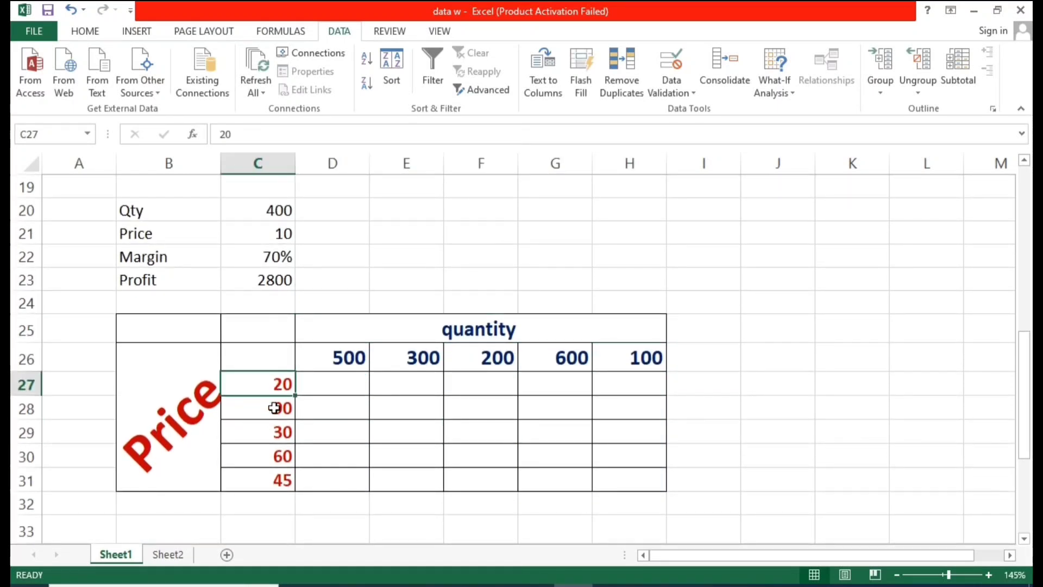
pyautogui.click(271, 407)
pyautogui.click(270, 437)
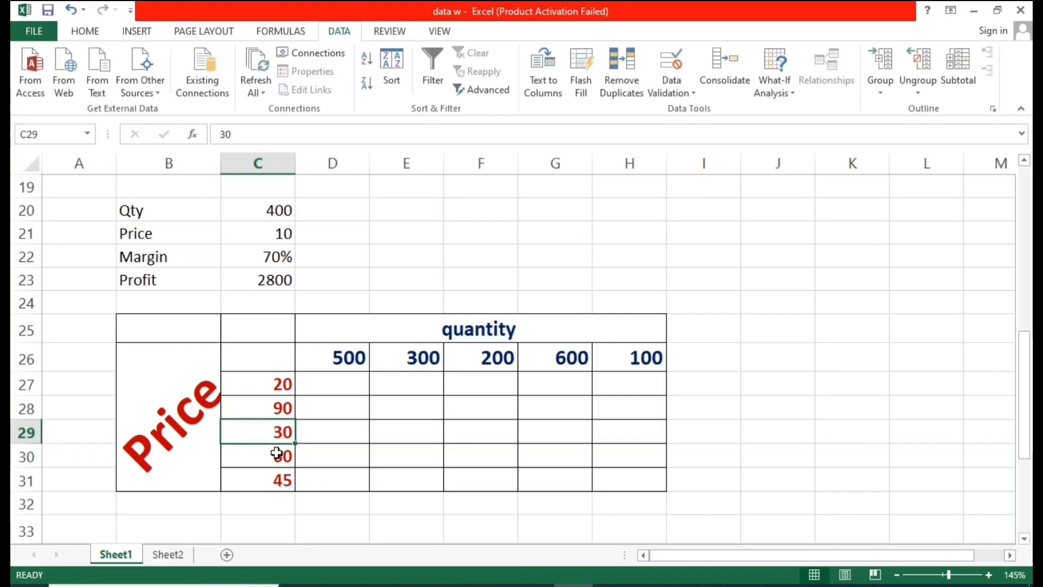
pyautogui.click(275, 456)
pyautogui.click(282, 479)
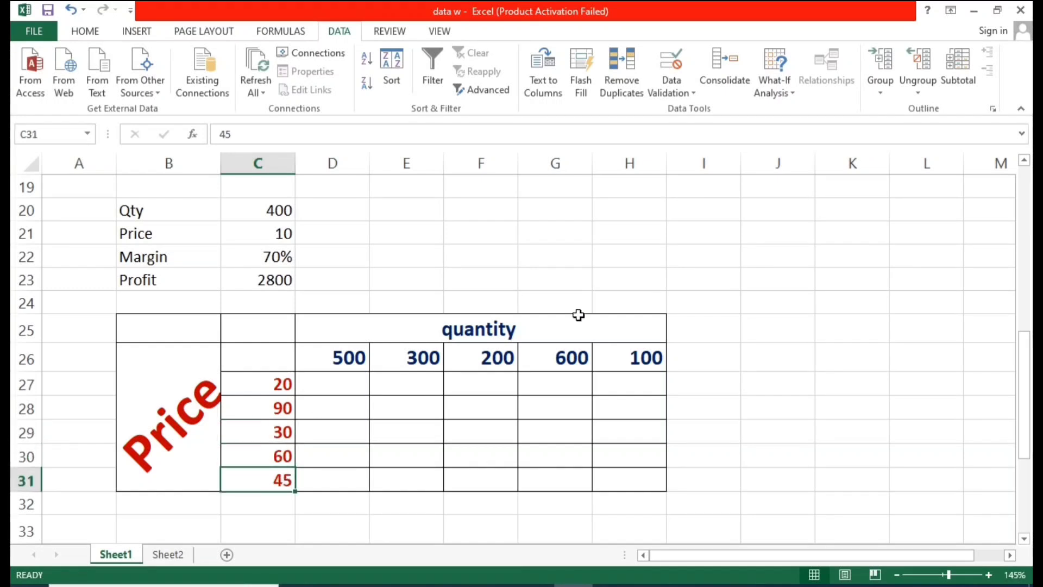
pyautogui.click(547, 328)
pyautogui.click(349, 356)
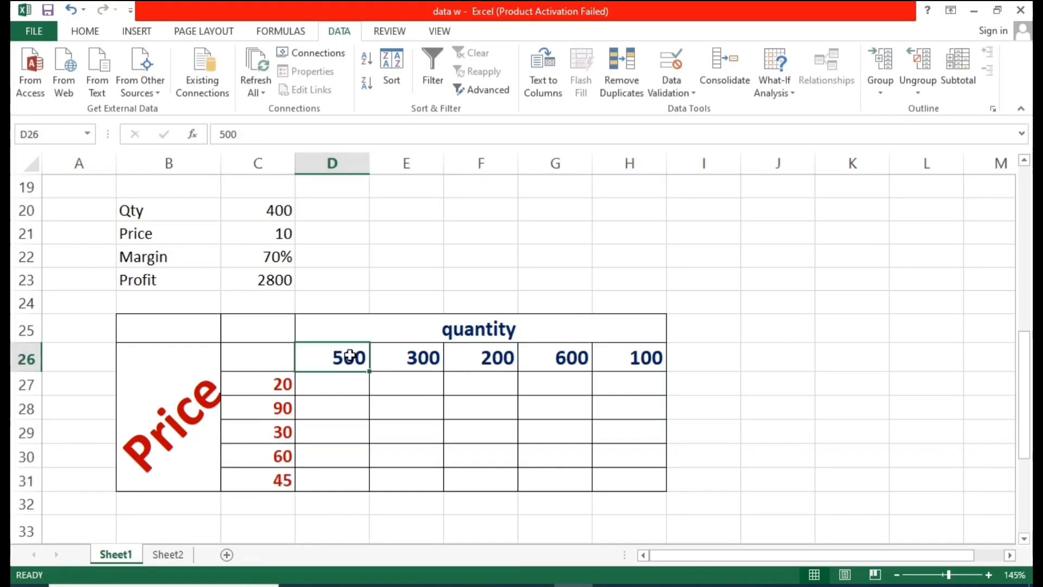
pyautogui.click(334, 385)
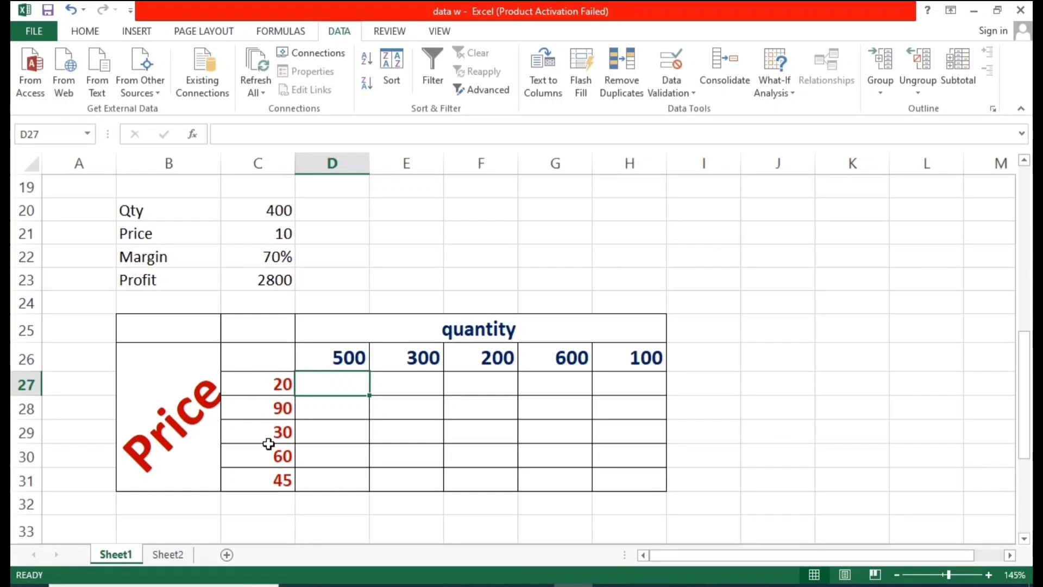
pyautogui.click(275, 384)
pyautogui.click(308, 393)
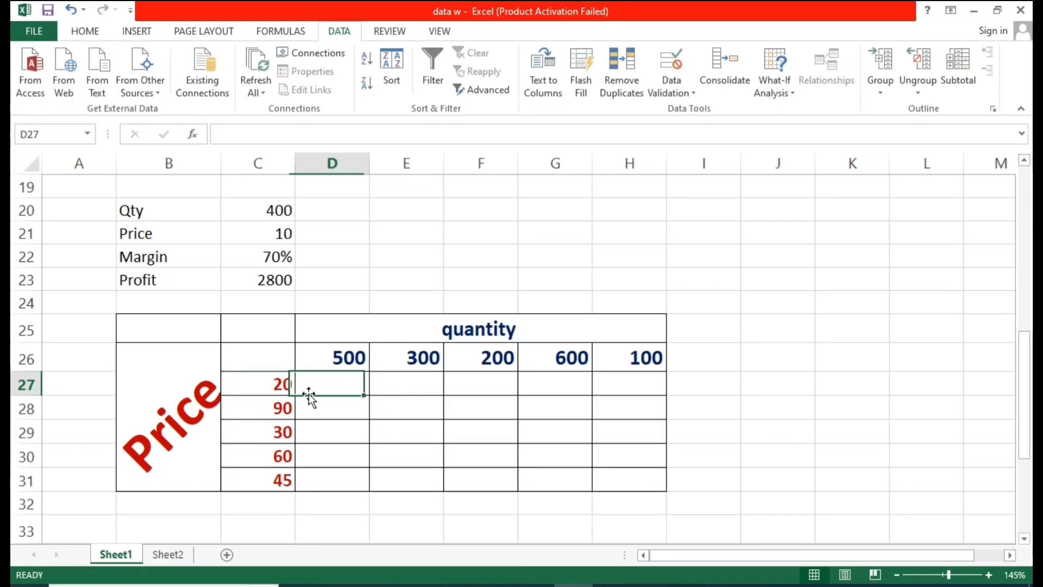
pyautogui.click(285, 385)
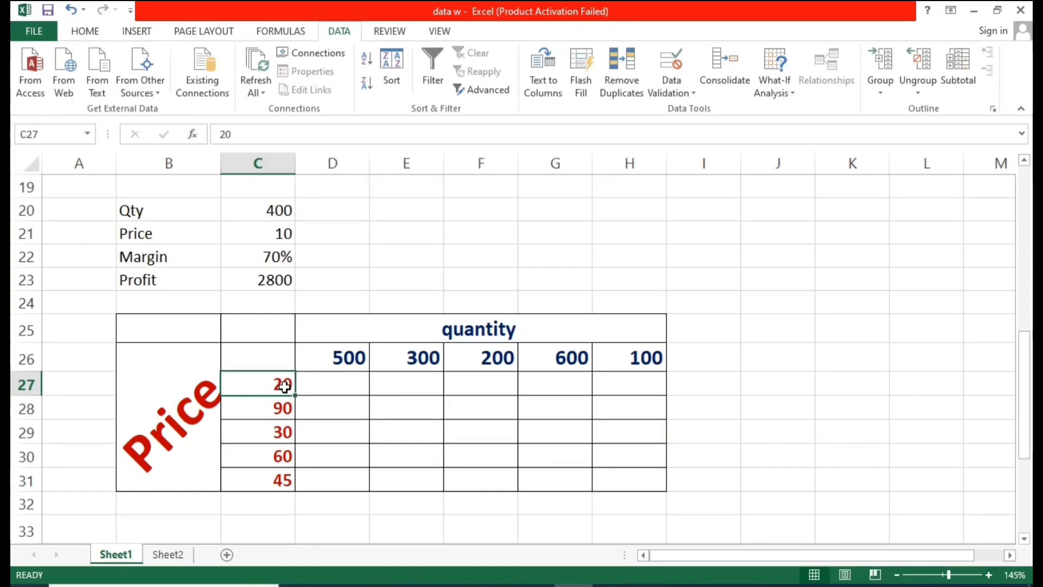
pyautogui.click(270, 255)
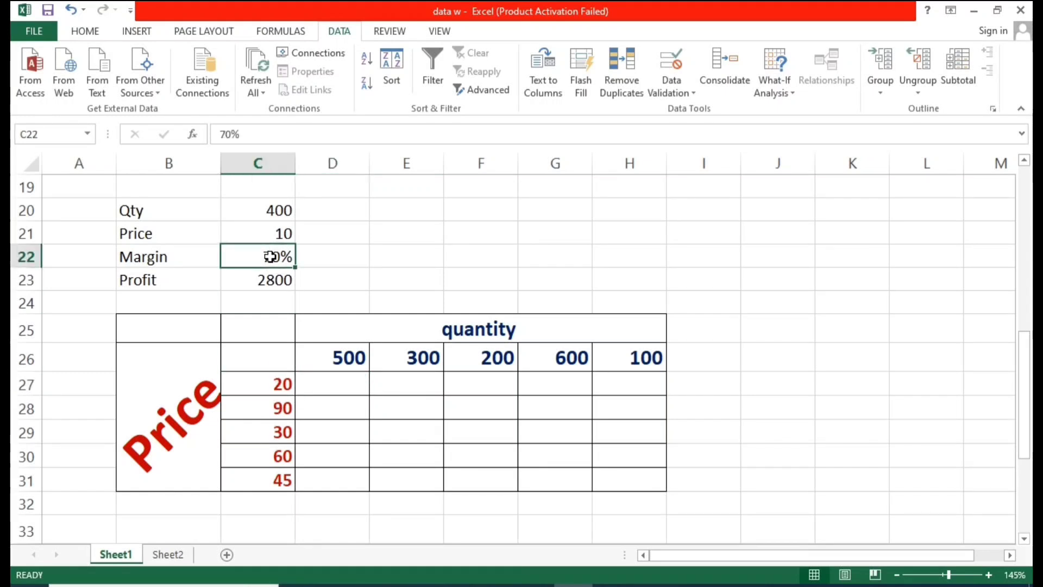
pyautogui.click(336, 359)
pyautogui.click(341, 391)
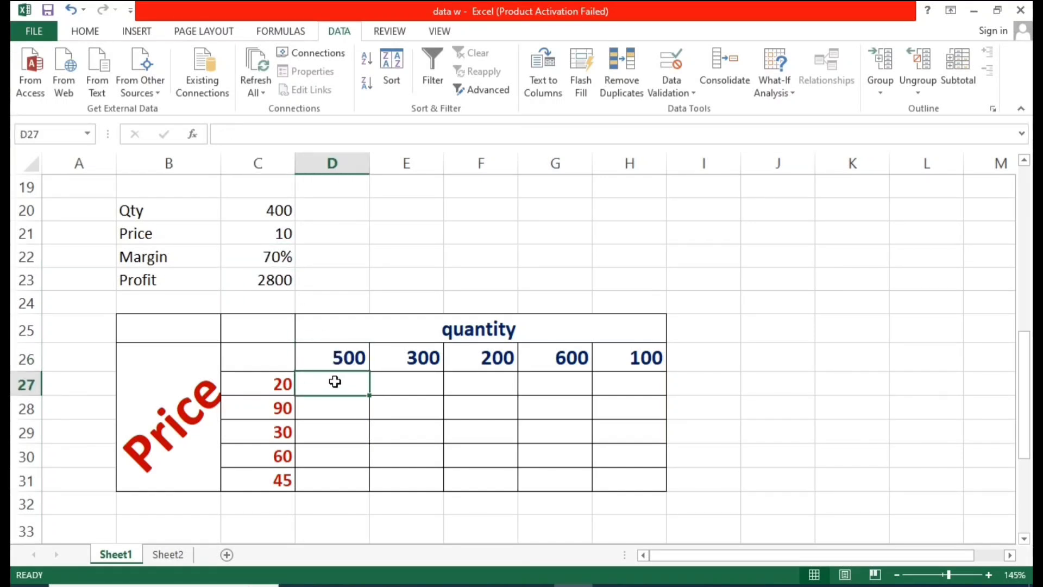
pyautogui.moveTo(192, 326); pyautogui.dragTo(541, 454)
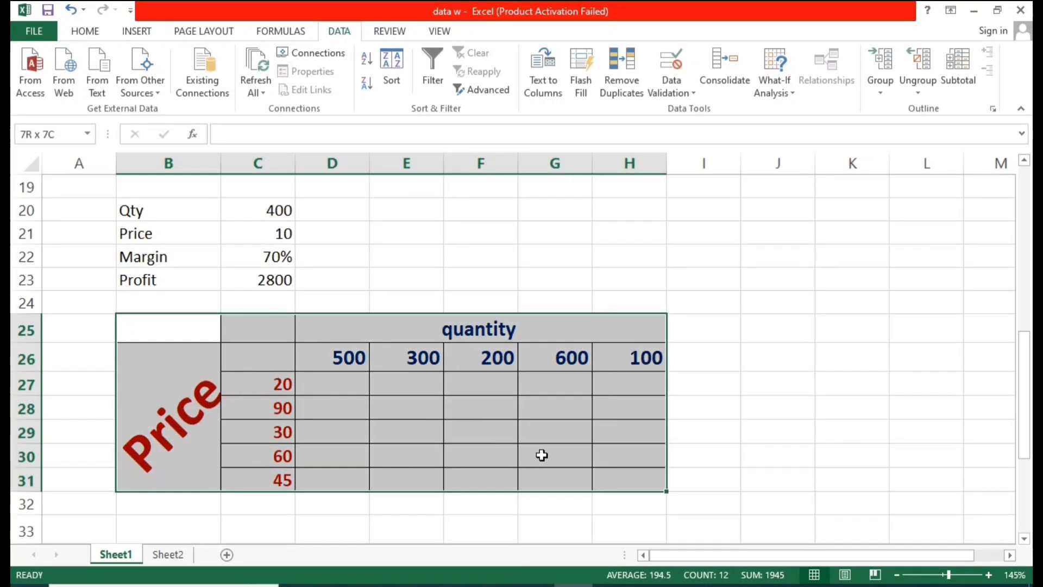
pyautogui.click(441, 383)
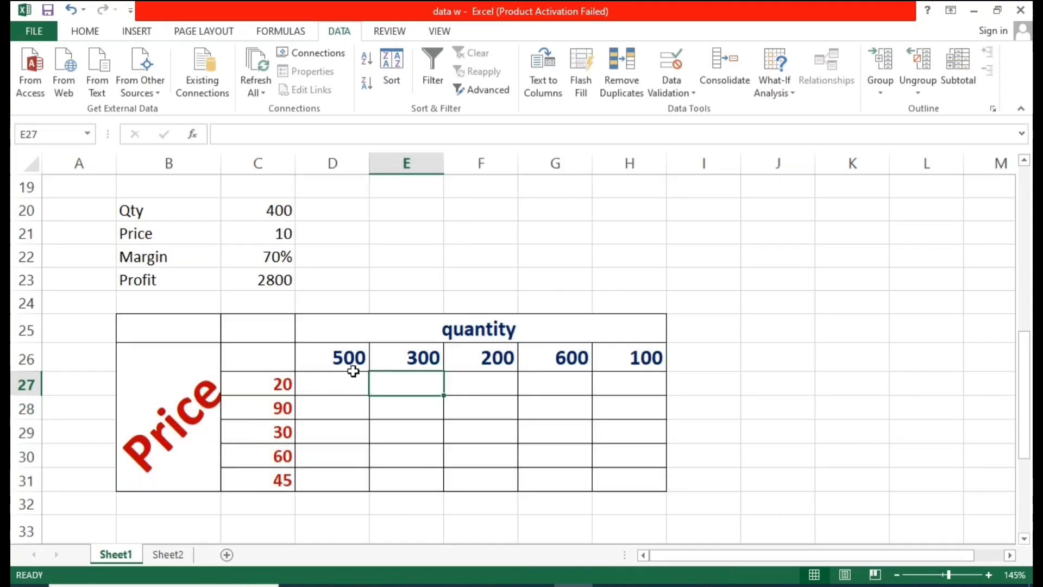
pyautogui.scroll(2, 431, 419)
pyautogui.scroll(-2, 666, 414)
pyautogui.click(508, 402)
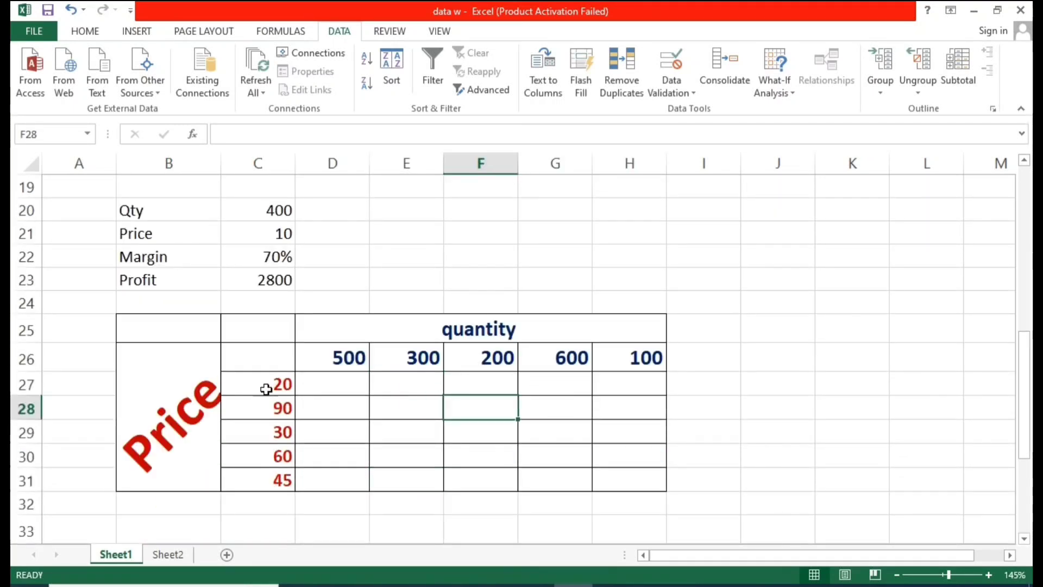
pyautogui.click(280, 431)
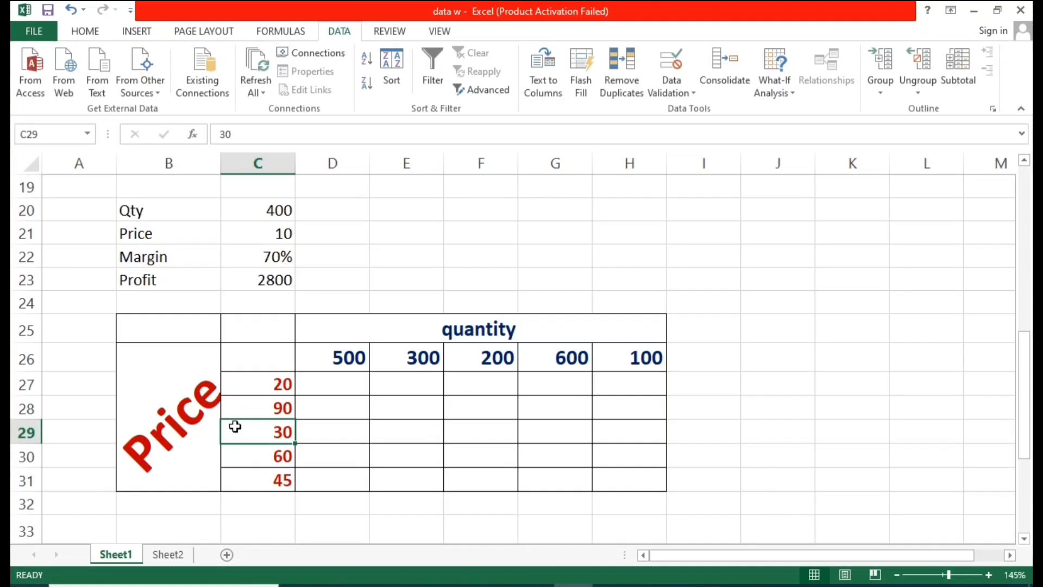
pyautogui.click(261, 260)
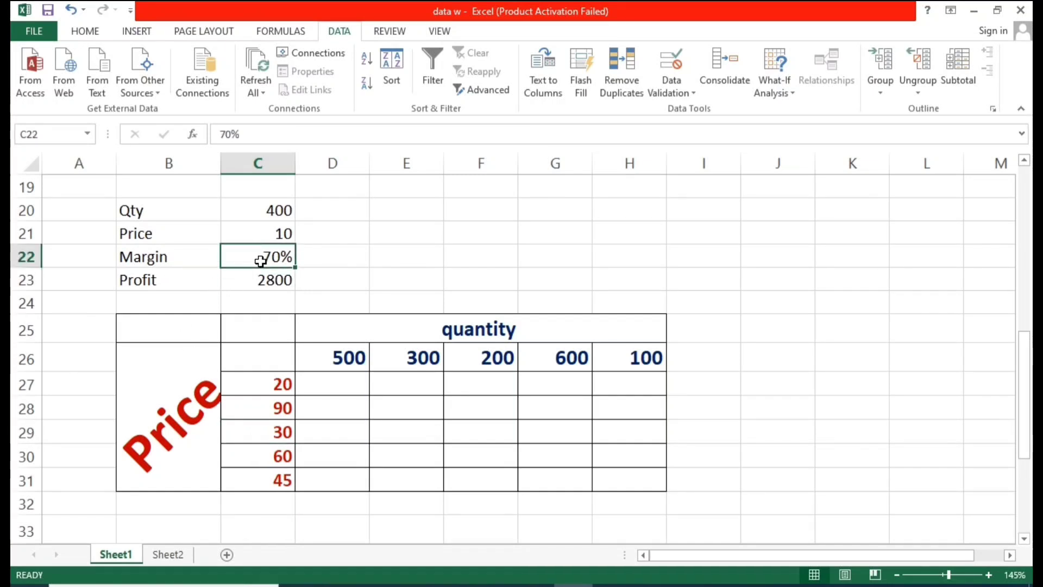
pyautogui.click(494, 356)
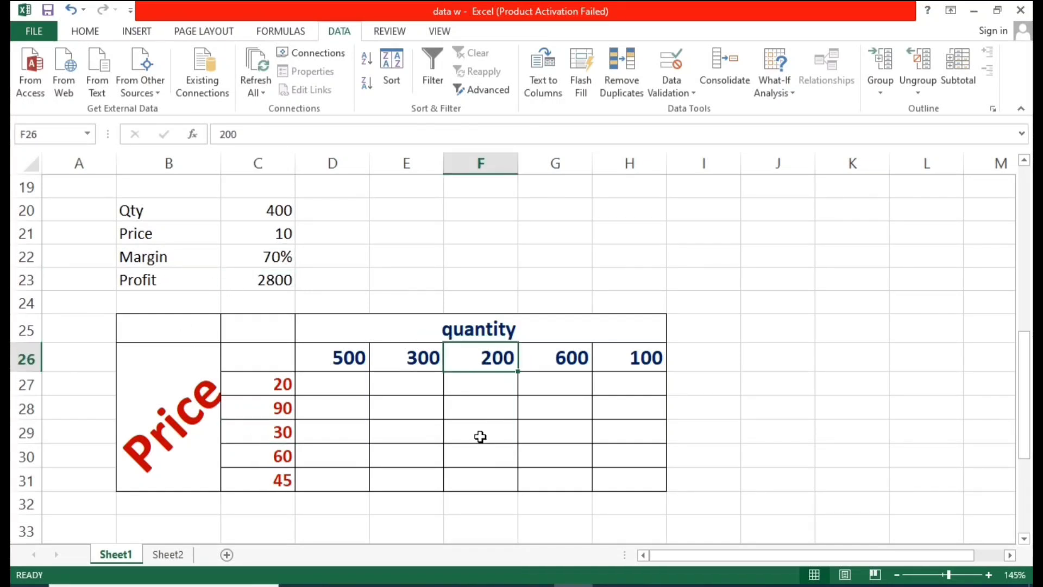
pyautogui.click(457, 435)
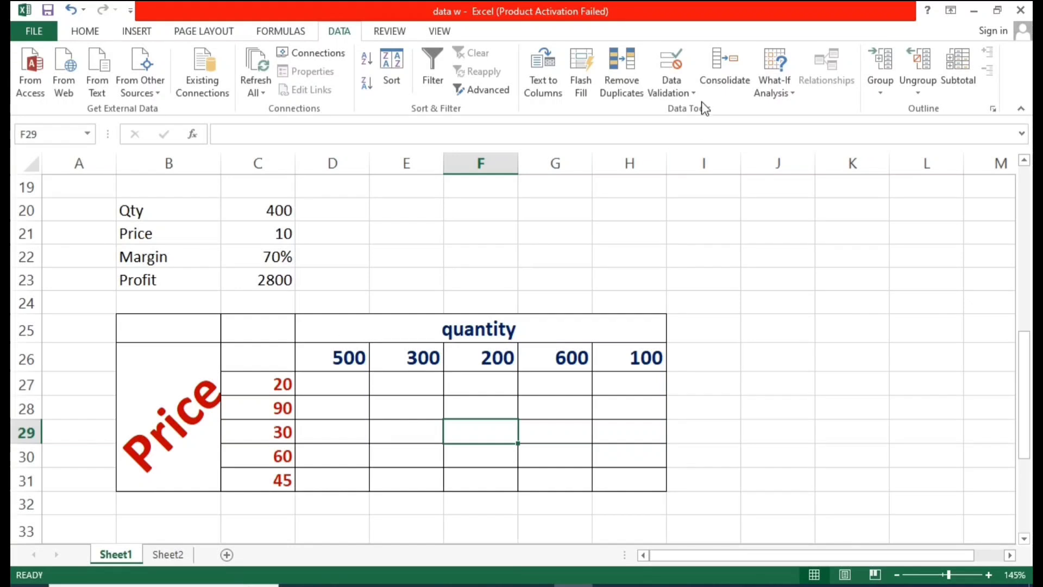
pyautogui.click(777, 74)
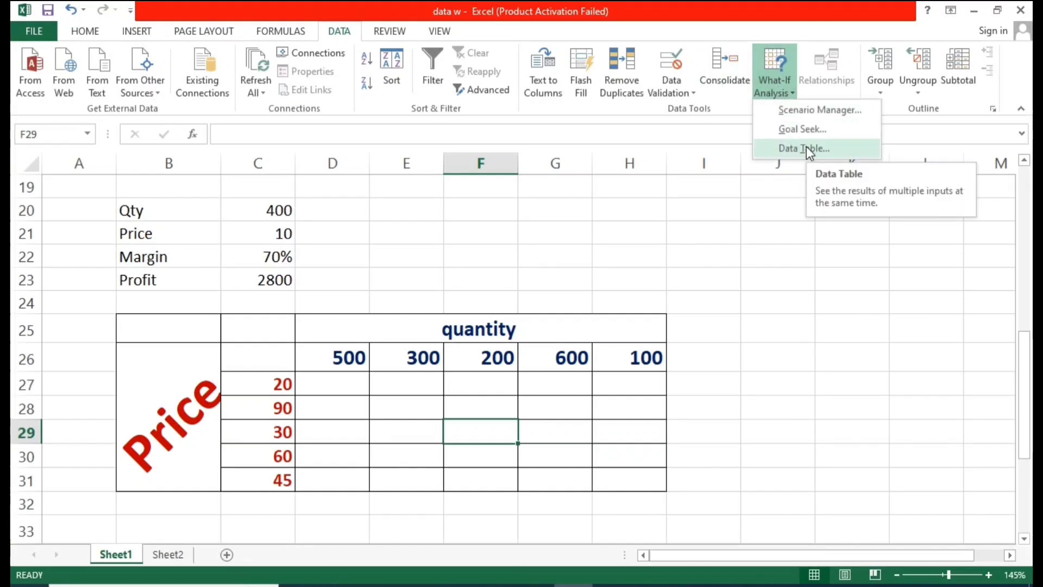
pyautogui.click(406, 281)
pyautogui.scroll(1, 370, 326)
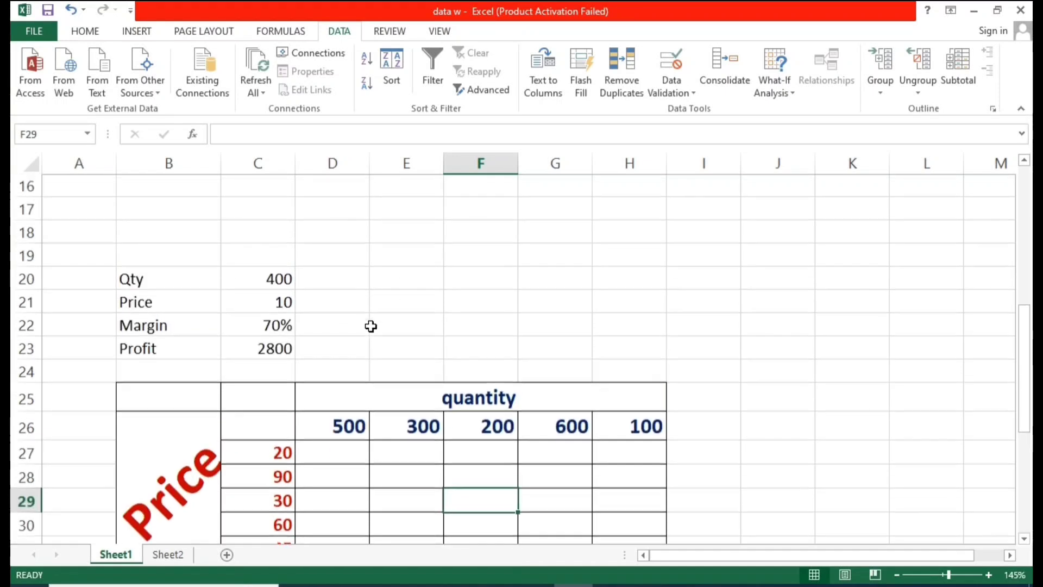
# Step: Examine the empty corner cell C26 of the price-quantity grid and the Profit formula in C23
pyautogui.click(356, 351)
pyautogui.click(275, 429)
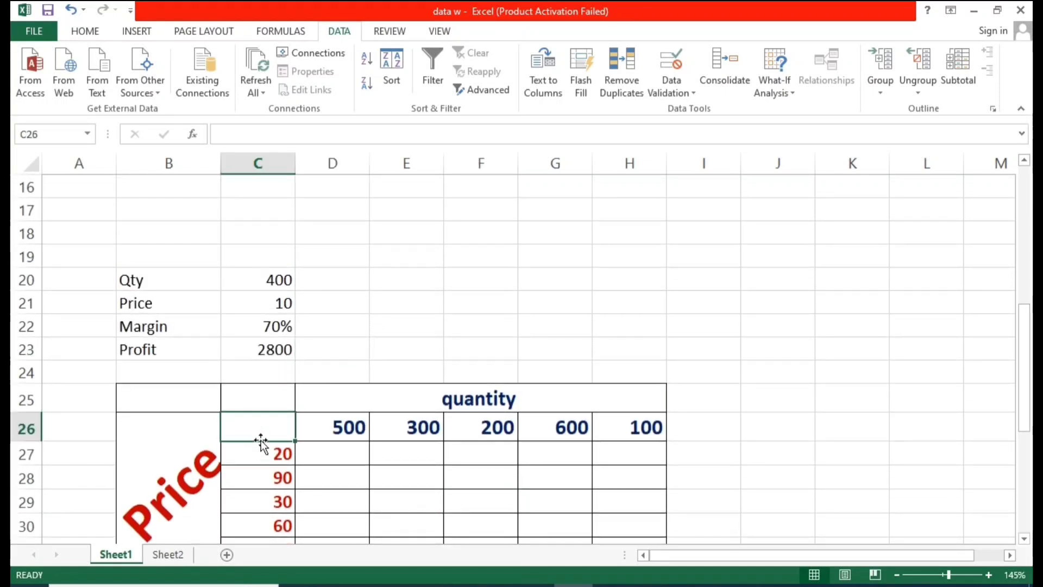
pyautogui.click(347, 488)
pyautogui.click(277, 428)
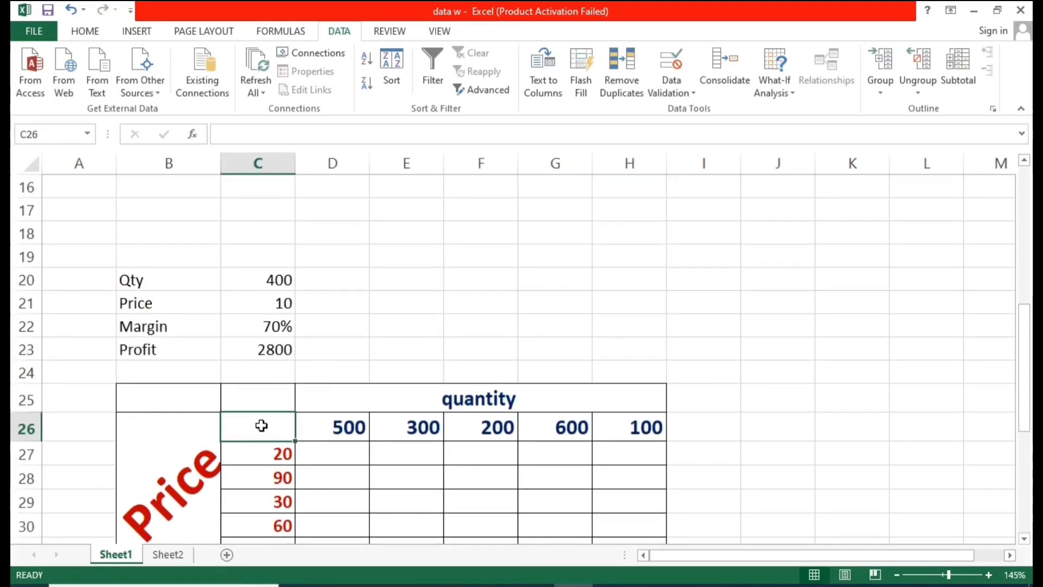
pyautogui.click(262, 352)
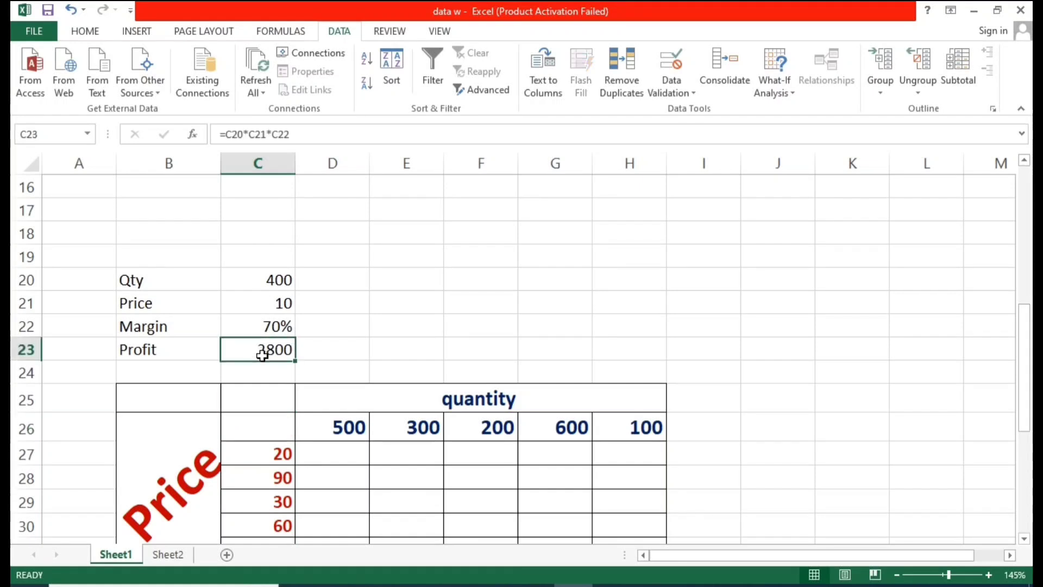
pyautogui.click(266, 431)
pyautogui.scroll(-1, 365, 454)
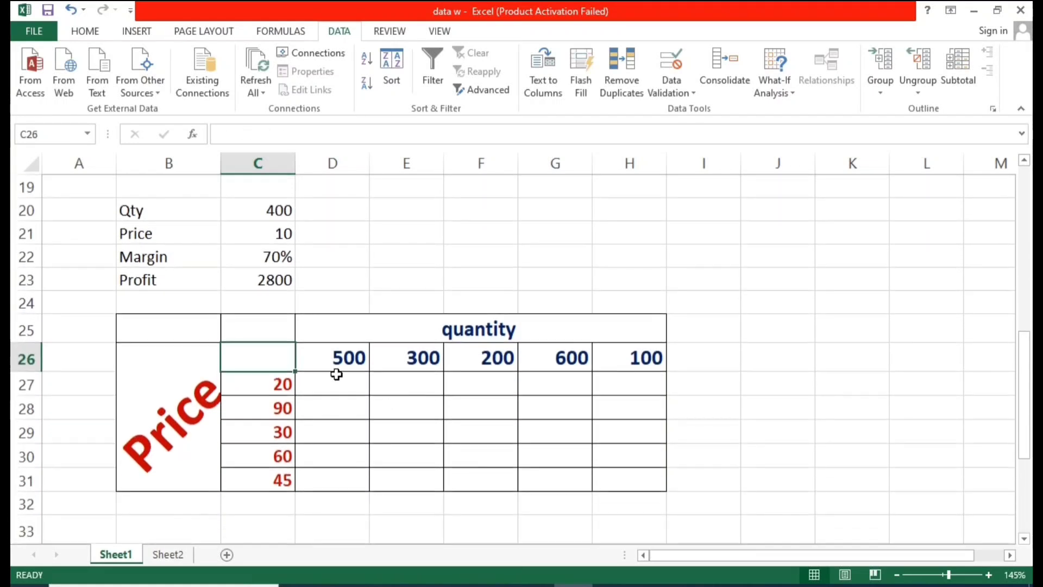
pyautogui.moveTo(284, 354); pyautogui.dragTo(620, 478)
pyautogui.click(773, 90)
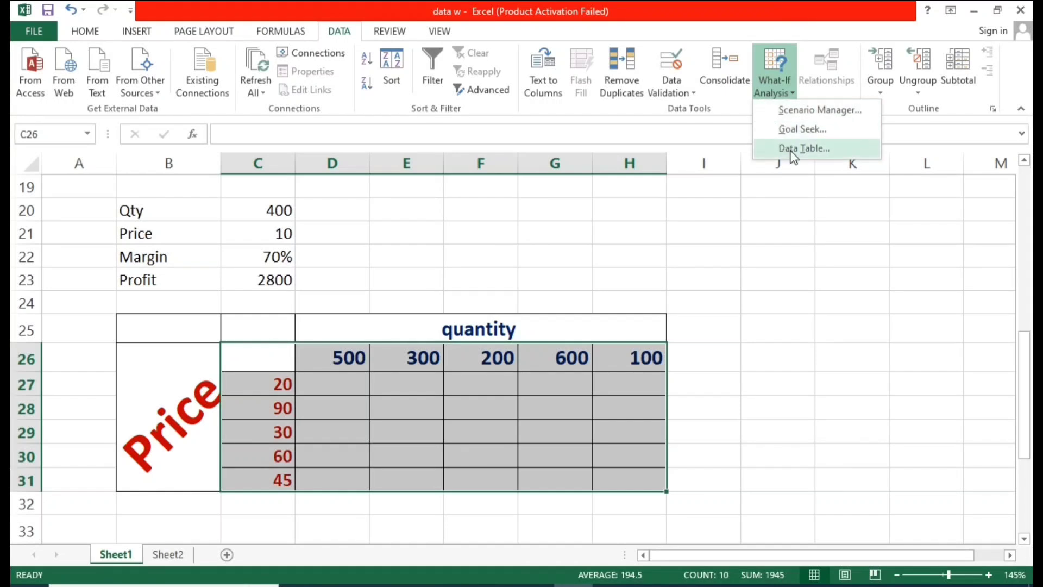
pyautogui.click(614, 404)
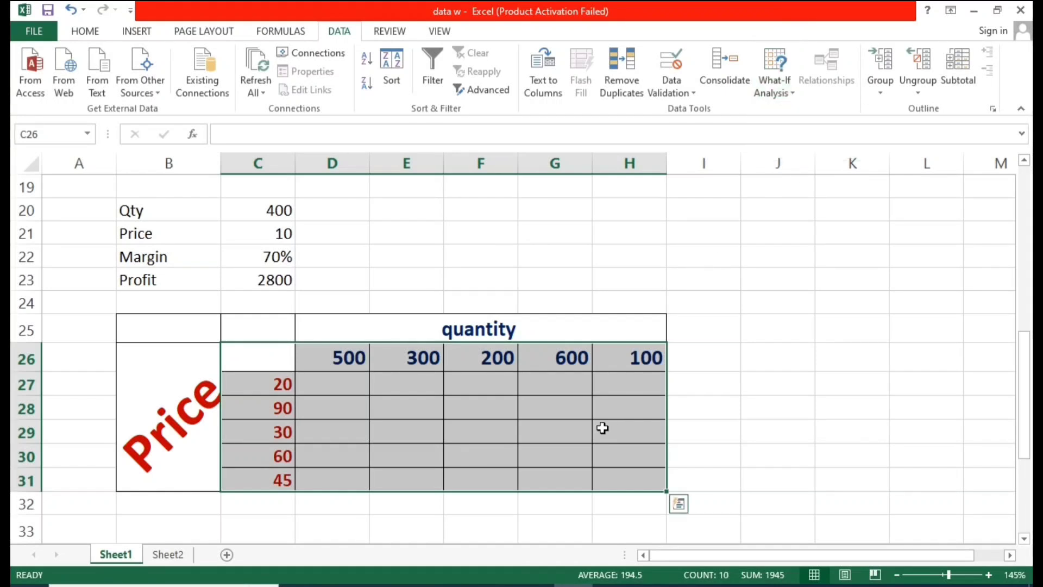
# Step: Examine the formulas of the earlier one-variable table in G5 and C9 and the Profit formula in C23
pyautogui.click(272, 406)
pyautogui.scroll(1, 265, 367)
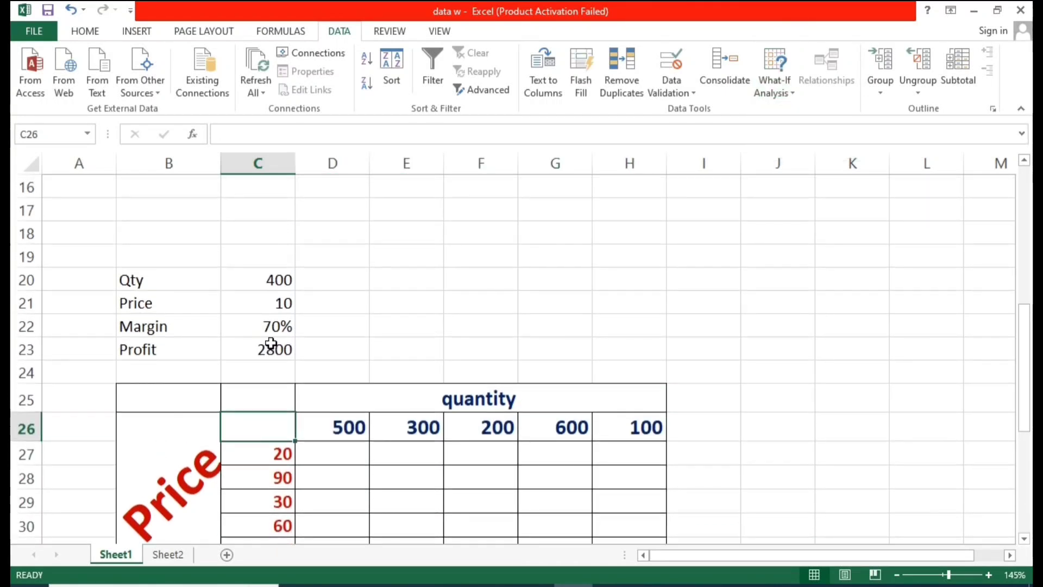
pyautogui.click(268, 351)
pyautogui.scroll(5, 412, 344)
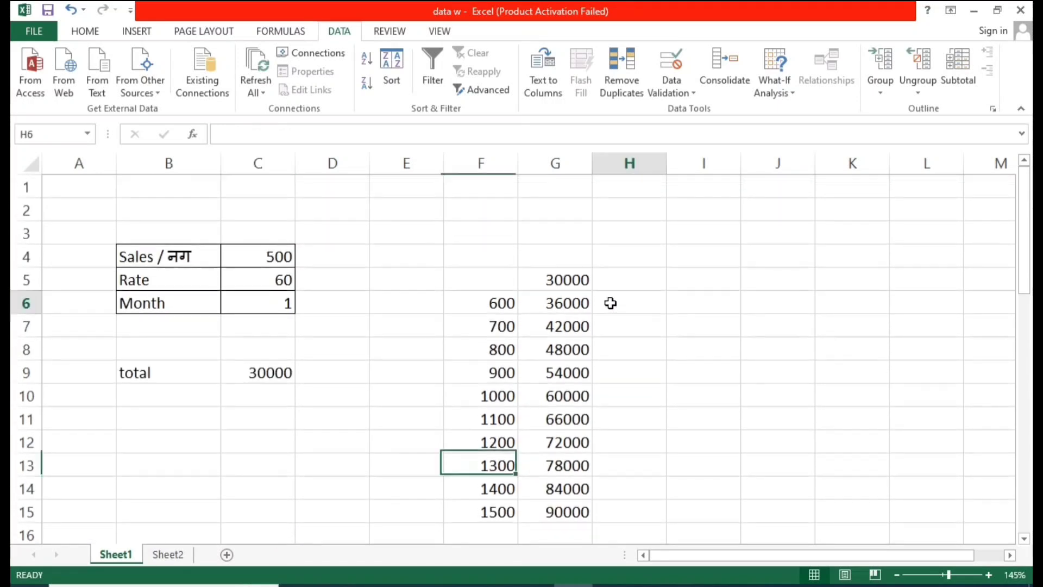
pyautogui.click(609, 303)
pyautogui.click(566, 280)
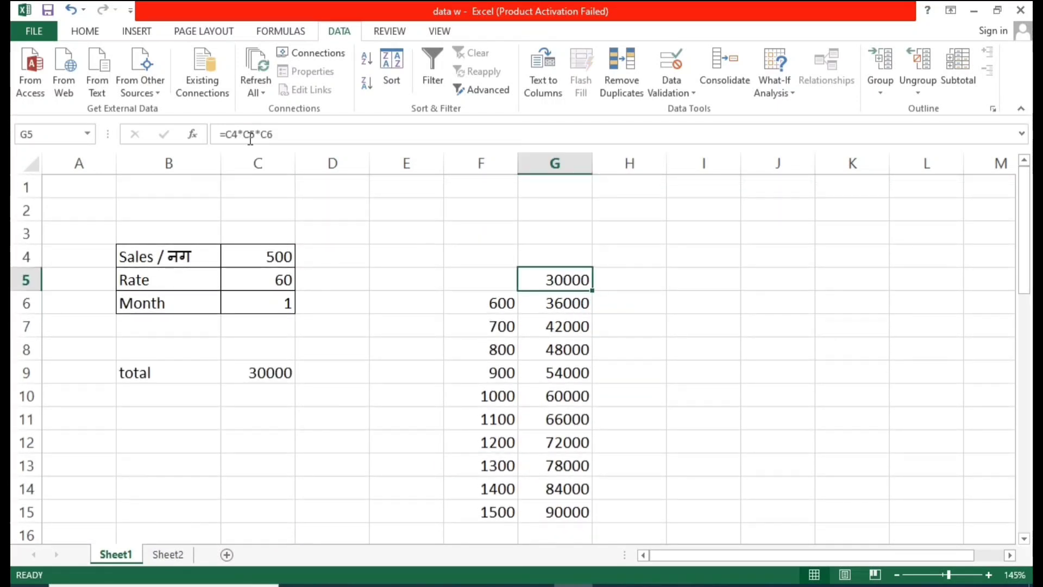
pyautogui.click(264, 373)
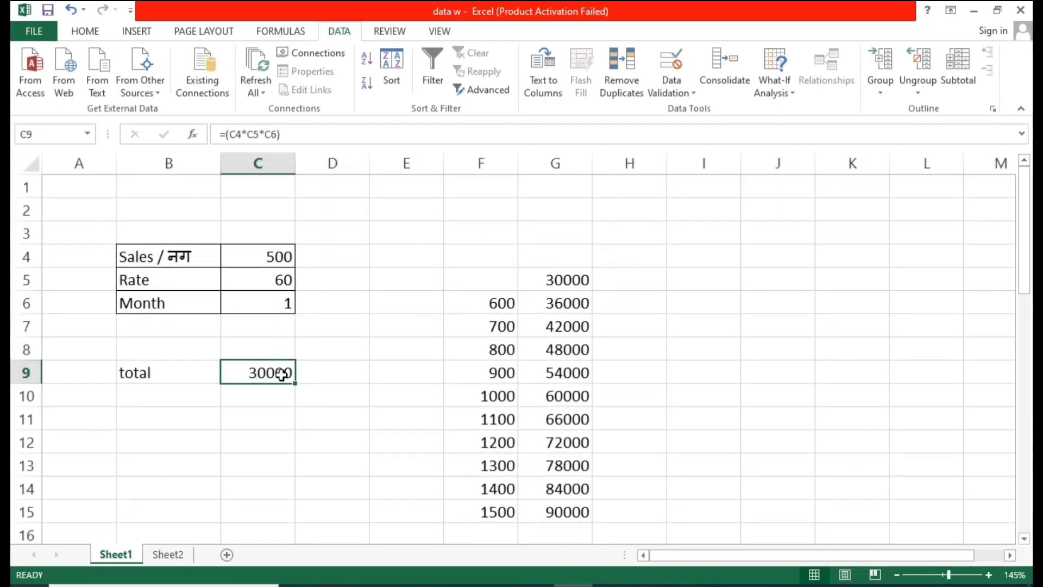
pyautogui.click(552, 281)
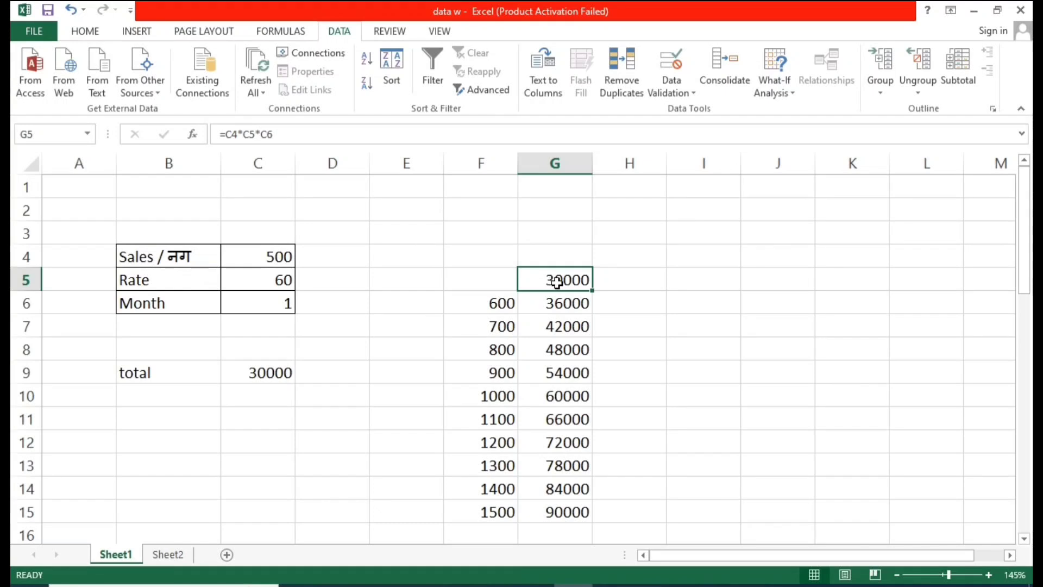
pyautogui.scroll(-6, 388, 341)
pyautogui.click(282, 356)
pyautogui.scroll(1, 281, 357)
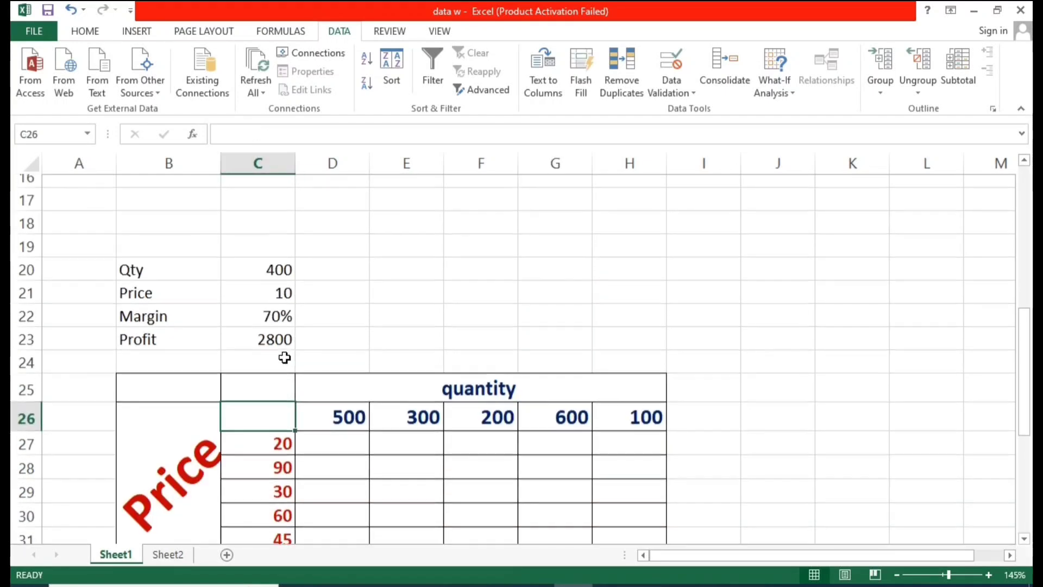
pyautogui.scroll(-1, 282, 391)
pyautogui.scroll(1, 281, 391)
pyautogui.click(306, 456)
pyautogui.click(276, 425)
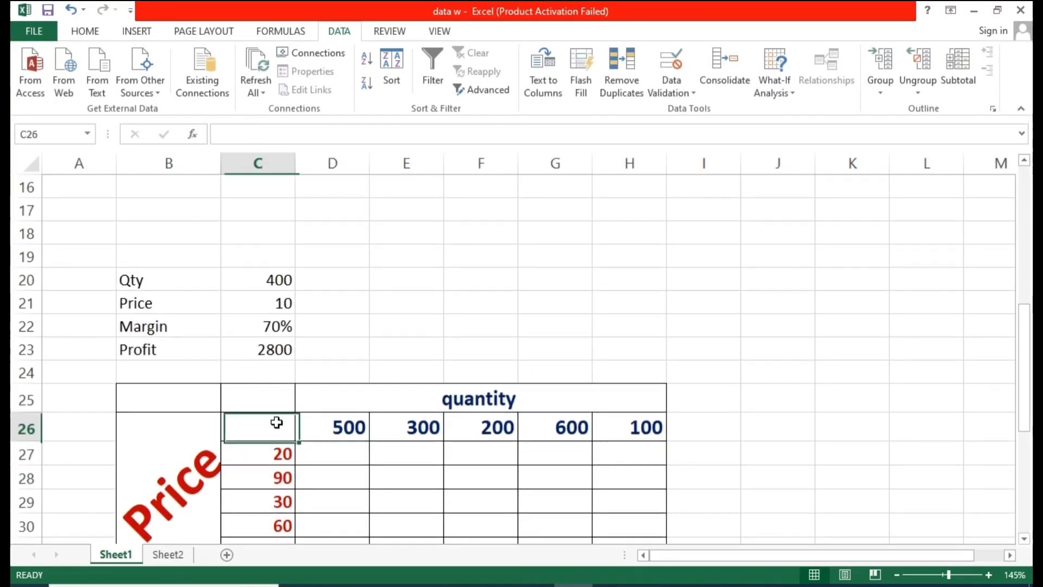
pyautogui.click(279, 354)
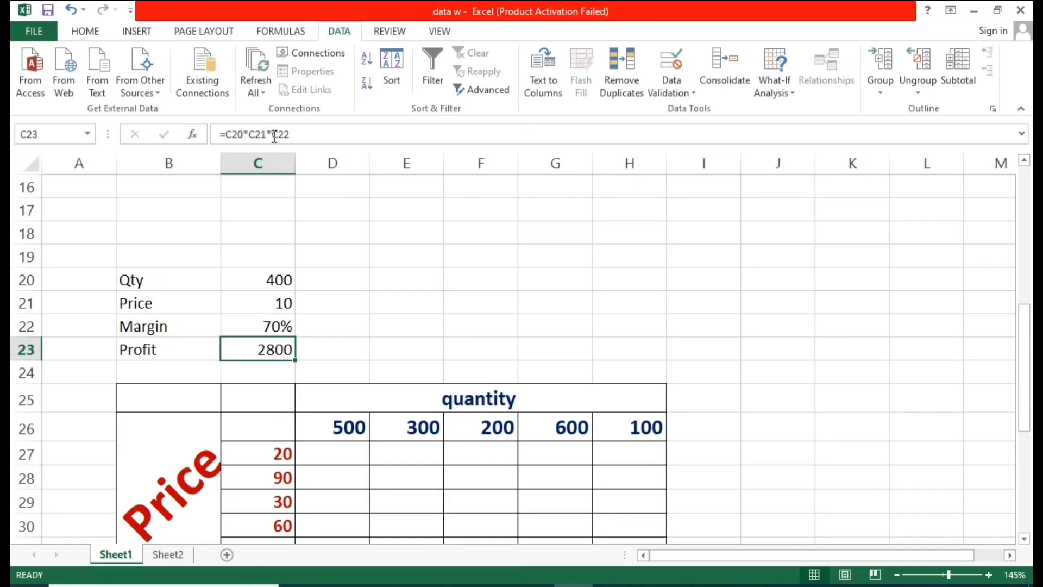
pyautogui.click(266, 428)
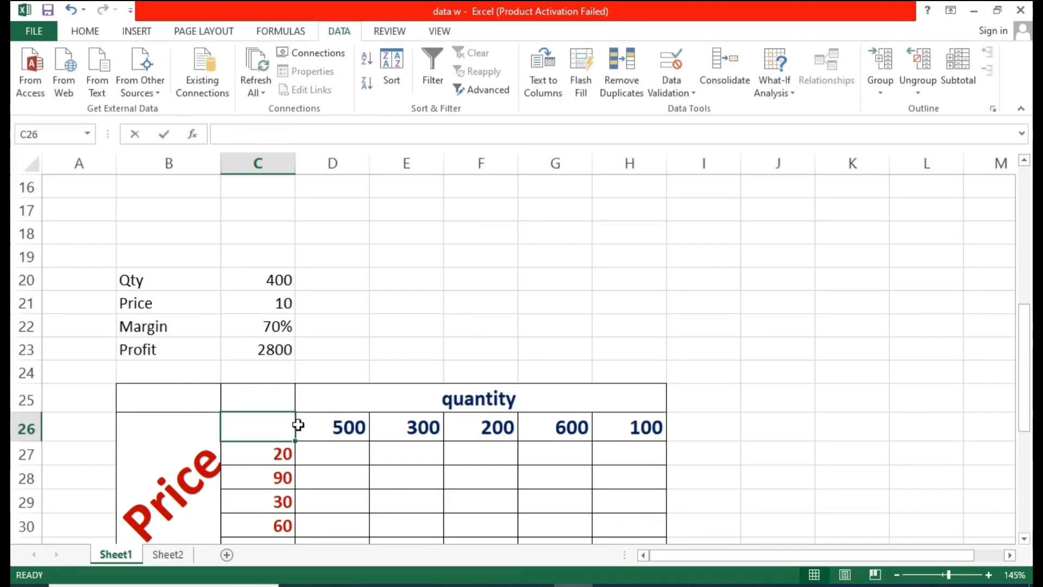
# Step: Enter the formula =C20*C21*C22 in corner cell C26 to link it to Qty, Price and Margin
pyautogui.write('=')
pyautogui.click(262, 284)
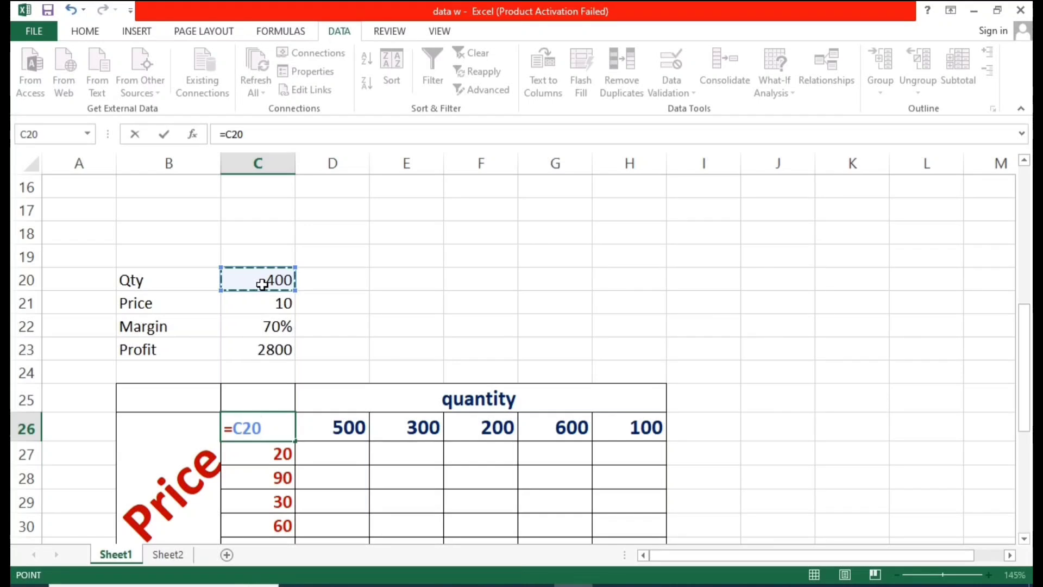
pyautogui.write('*')
pyautogui.click(261, 304)
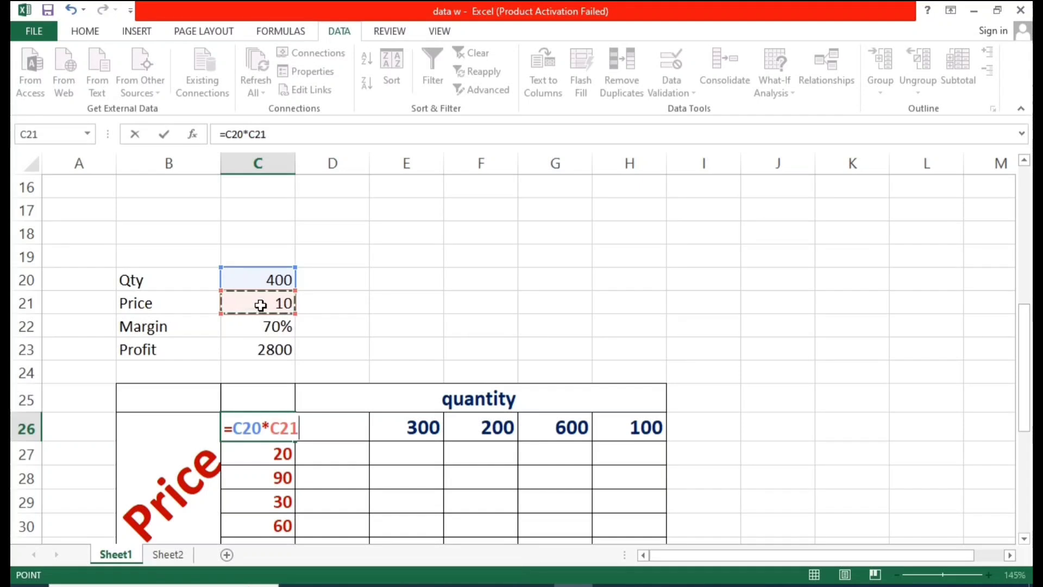
pyautogui.write('*')
pyautogui.click(245, 327)
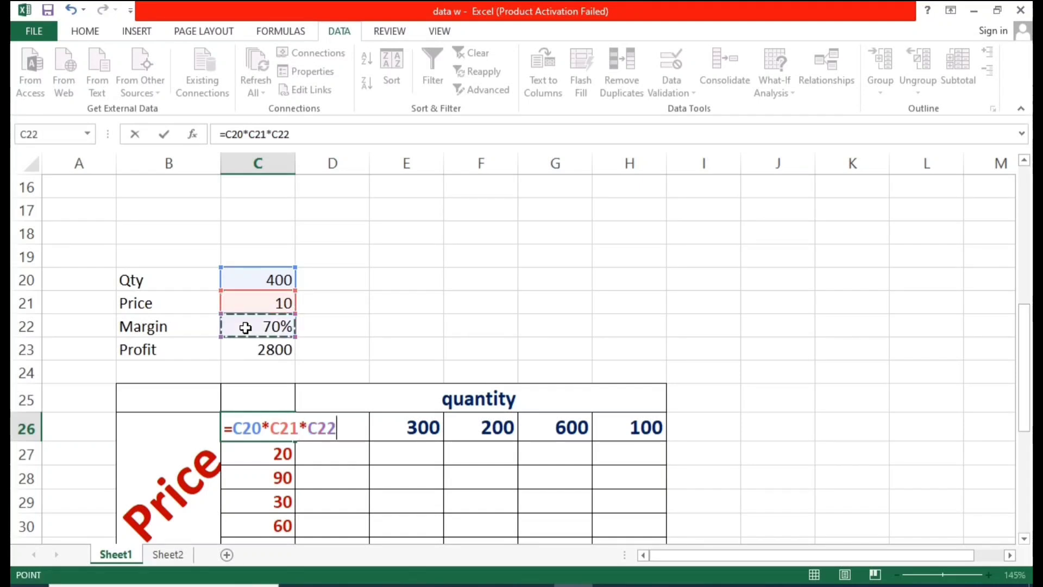
pyautogui.hotkey('ctrl', 'Return')
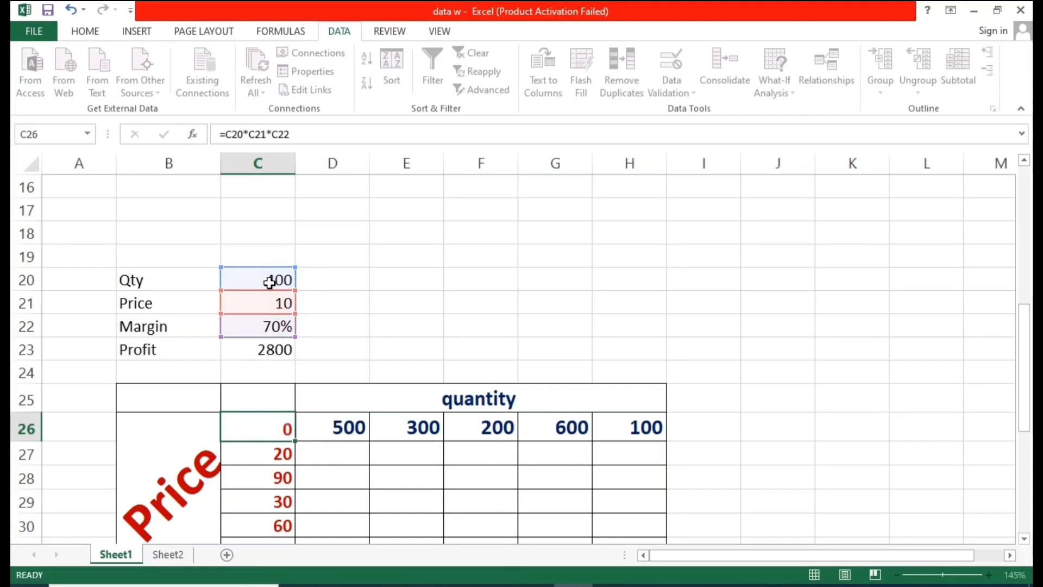
pyautogui.press('Return')
# Step: Review the quantity values in D26:H26 and the empty result cells of the grid
pyautogui.click(333, 396)
pyautogui.click(286, 427)
pyautogui.scroll(-1, 361, 431)
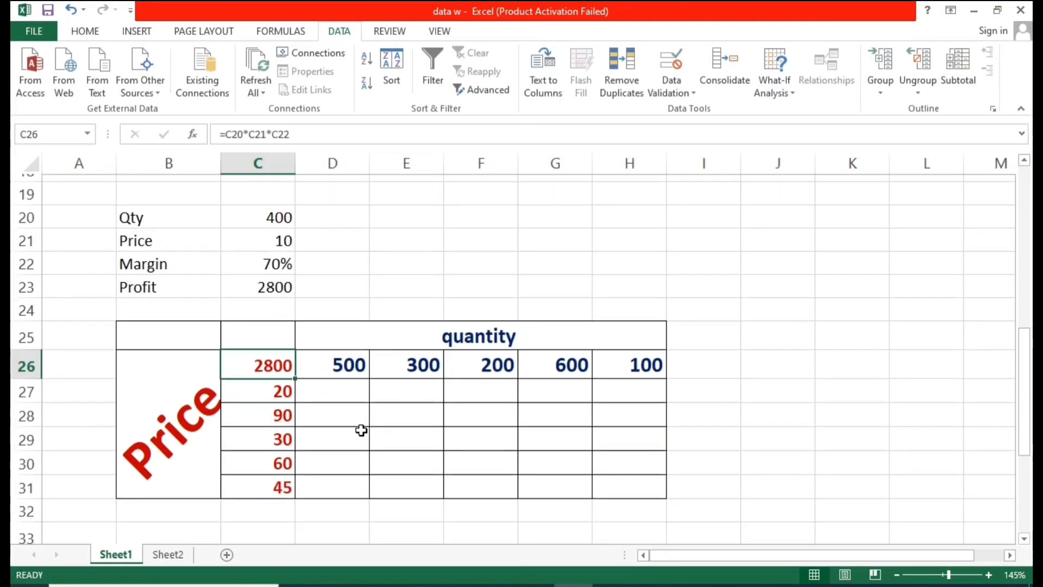
pyautogui.click(379, 432)
pyautogui.click(348, 365)
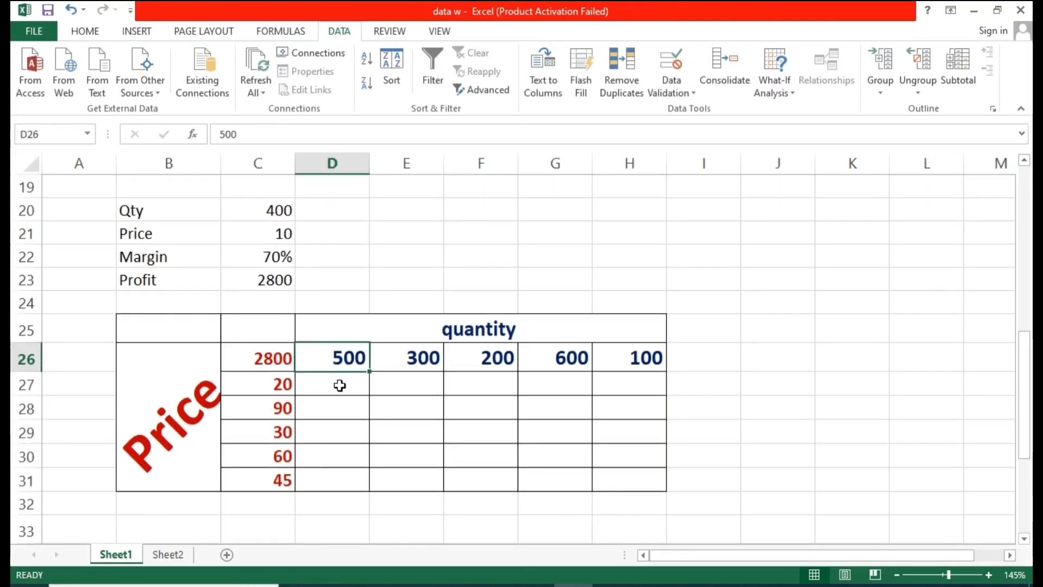
pyautogui.click(293, 385)
pyautogui.click(330, 390)
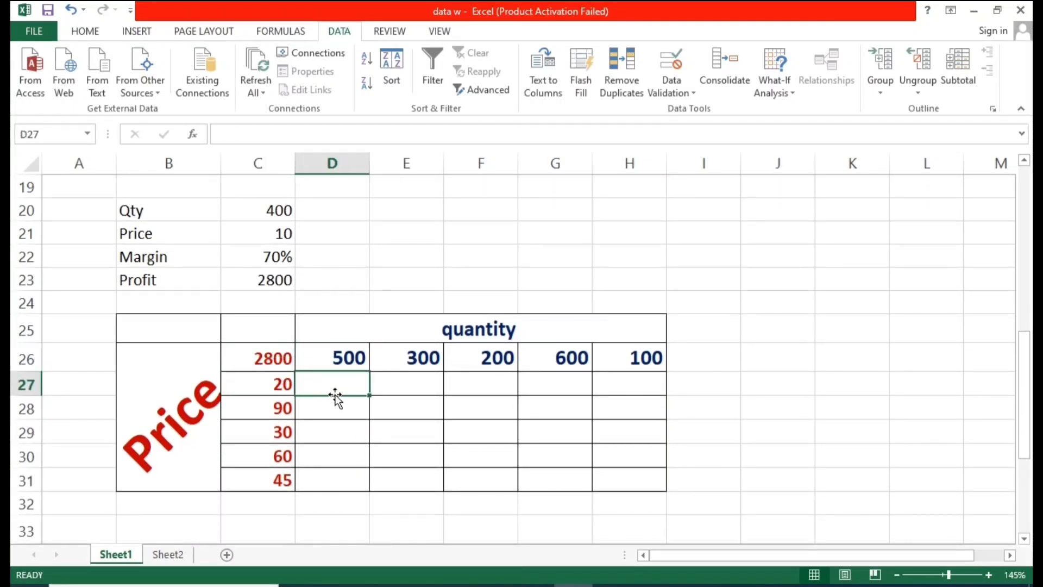
pyautogui.click(418, 359)
pyautogui.click(493, 363)
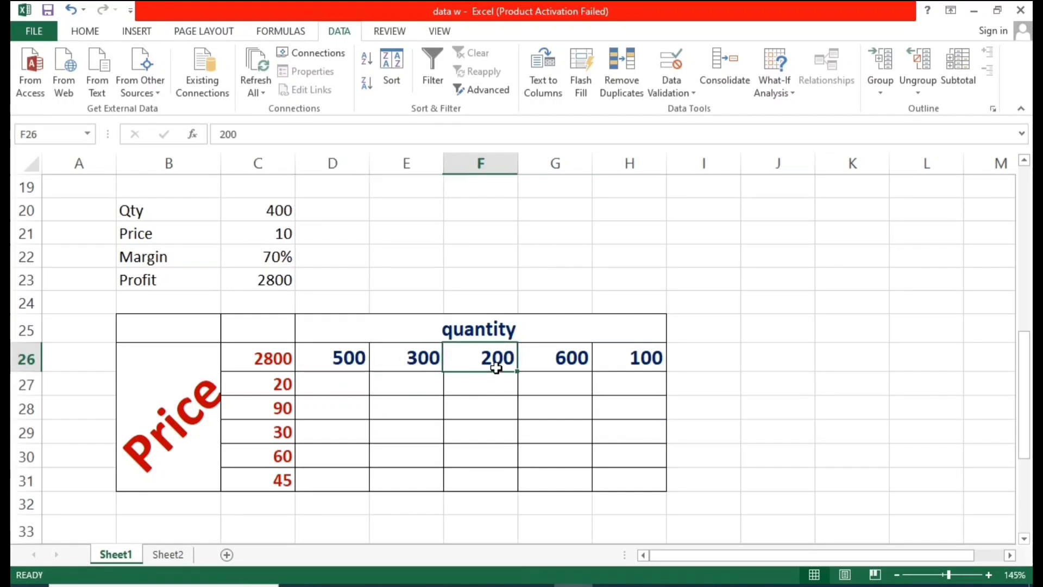
pyautogui.click(629, 359)
pyautogui.scroll(1, 524, 419)
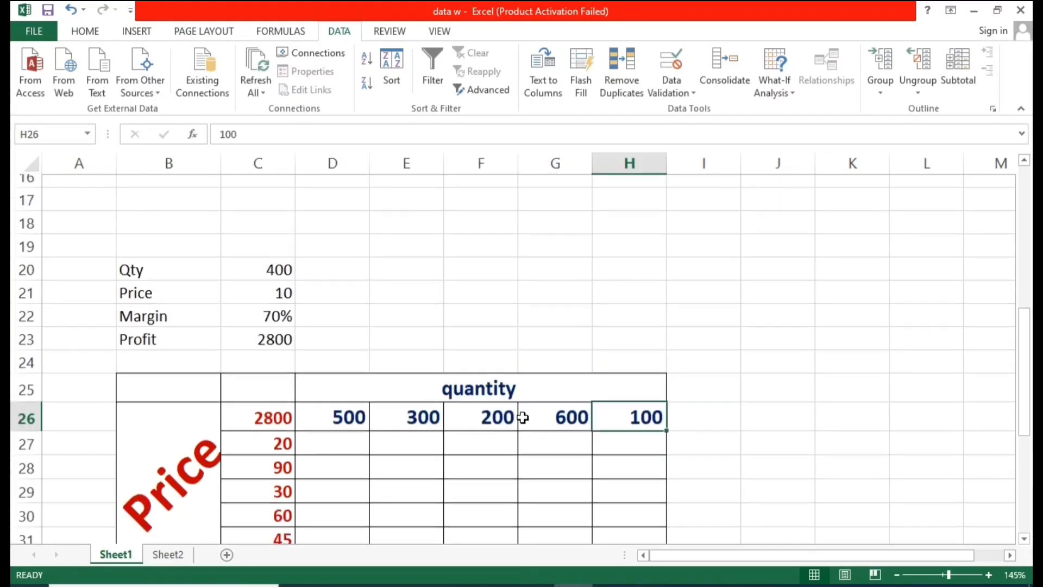
# Step: Create a two-variable data table on C26:H31 with row input cell $C$21 and column input cell $C$20
pyautogui.click(360, 438)
pyautogui.moveTo(360, 437); pyautogui.dragTo(605, 530)
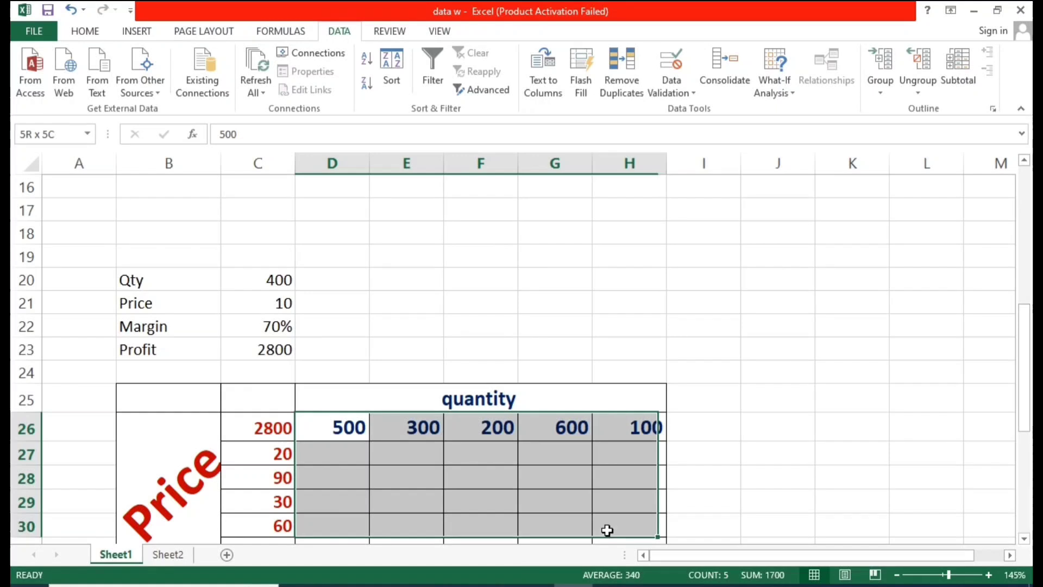
pyautogui.click(694, 431)
pyautogui.scroll(-2, 597, 413)
pyautogui.click(529, 390)
pyautogui.moveTo(284, 286); pyautogui.dragTo(640, 411)
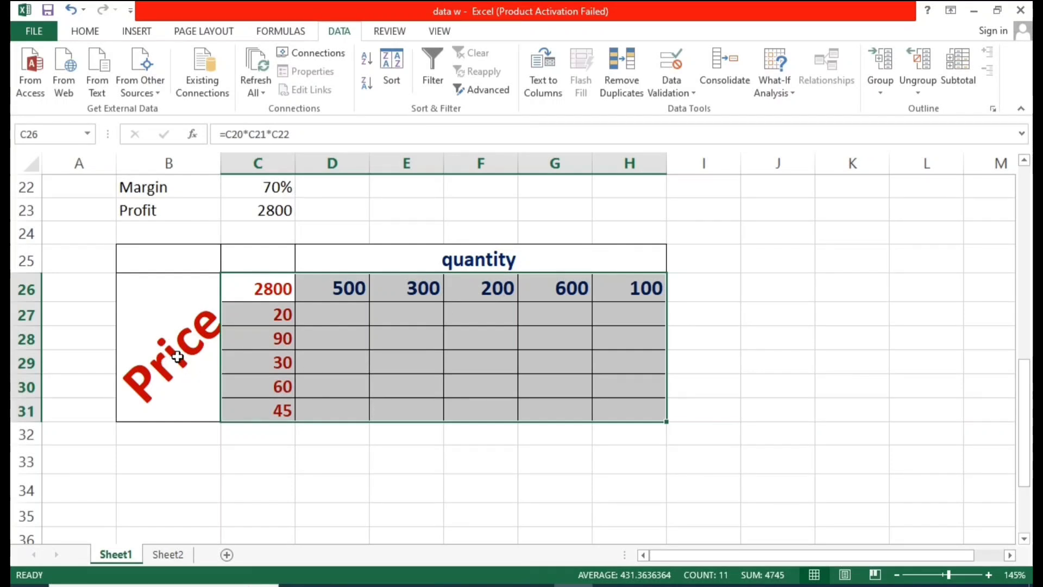
pyautogui.click(393, 356)
pyautogui.moveTo(288, 293); pyautogui.dragTo(626, 411)
pyautogui.click(783, 92)
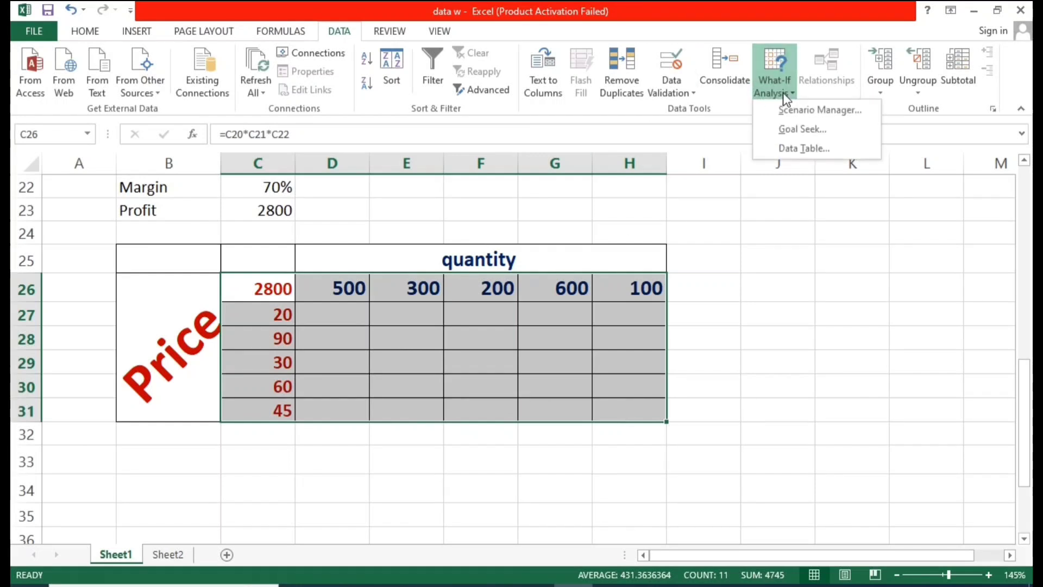
pyautogui.click(806, 147)
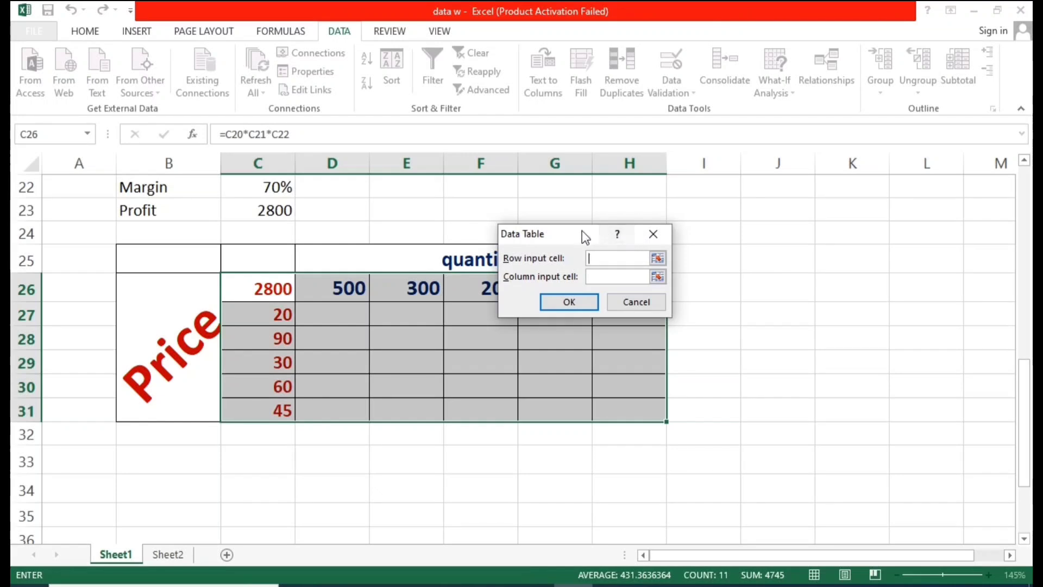
pyautogui.moveTo(582, 231); pyautogui.dragTo(728, 242)
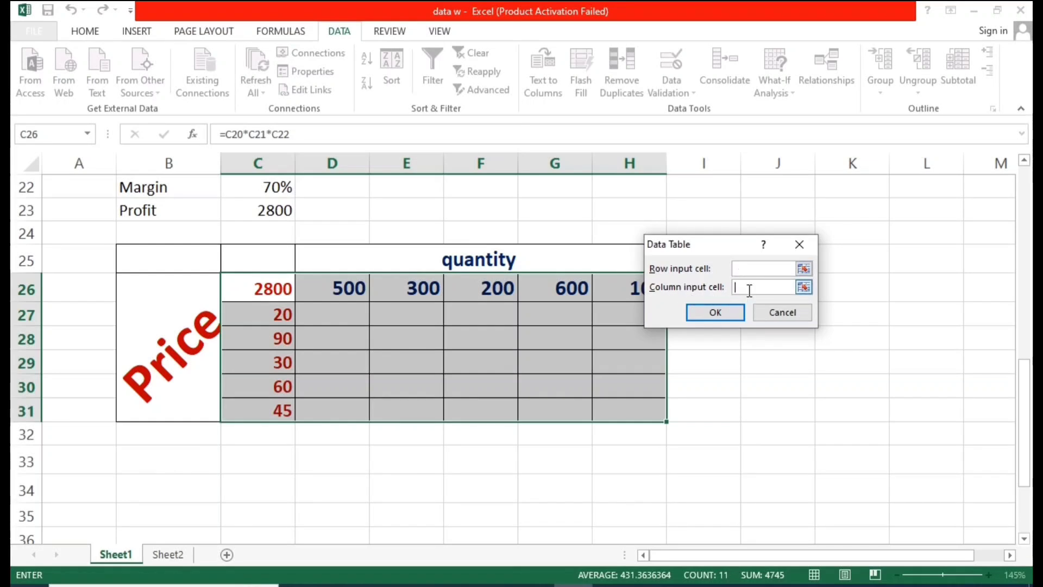
pyautogui.click(756, 268)
pyautogui.scroll(2, 296, 265)
pyautogui.click(277, 306)
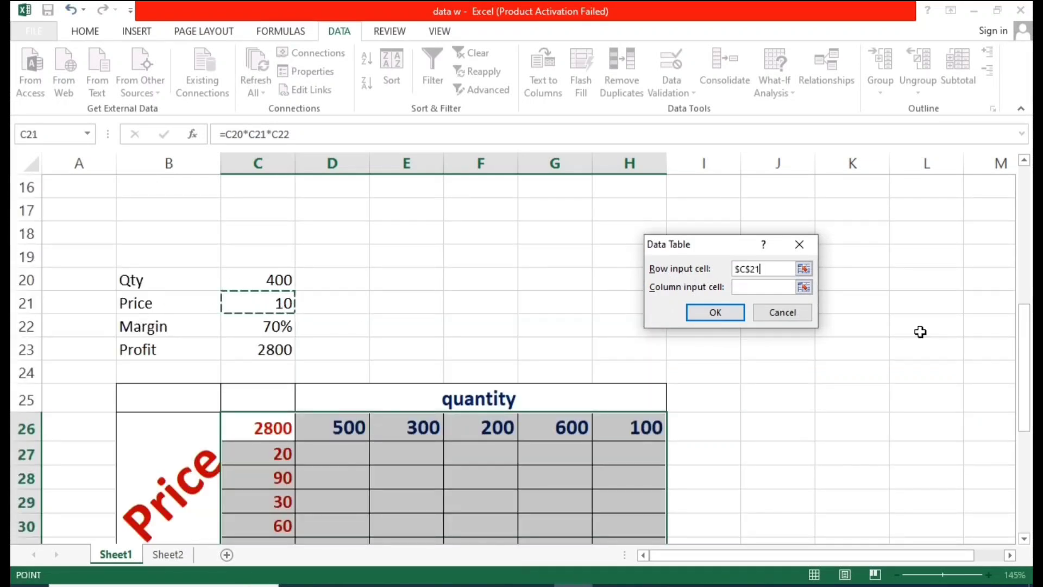
pyautogui.scroll(-1, 234, 304)
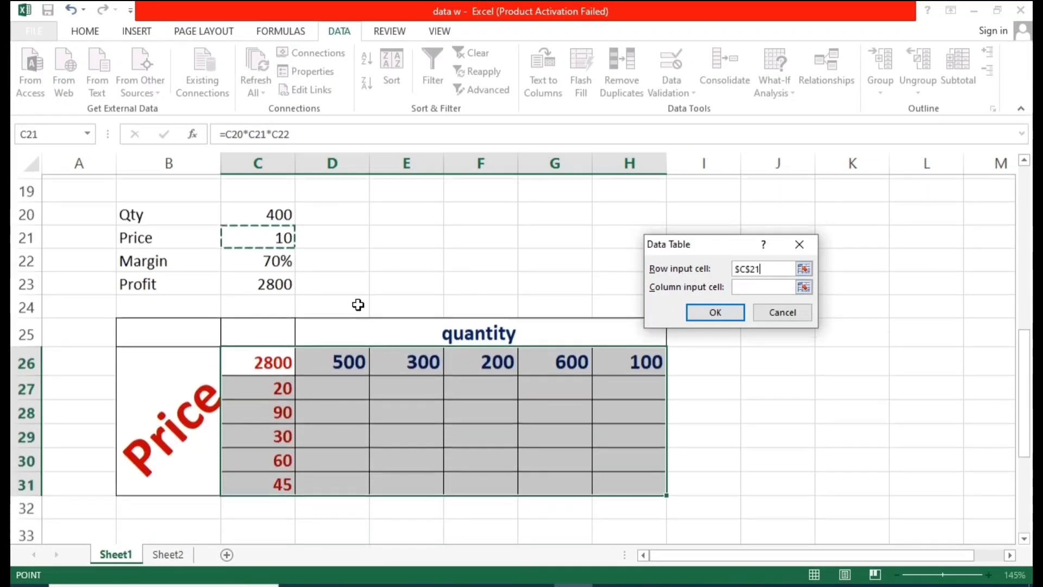
pyautogui.click(755, 288)
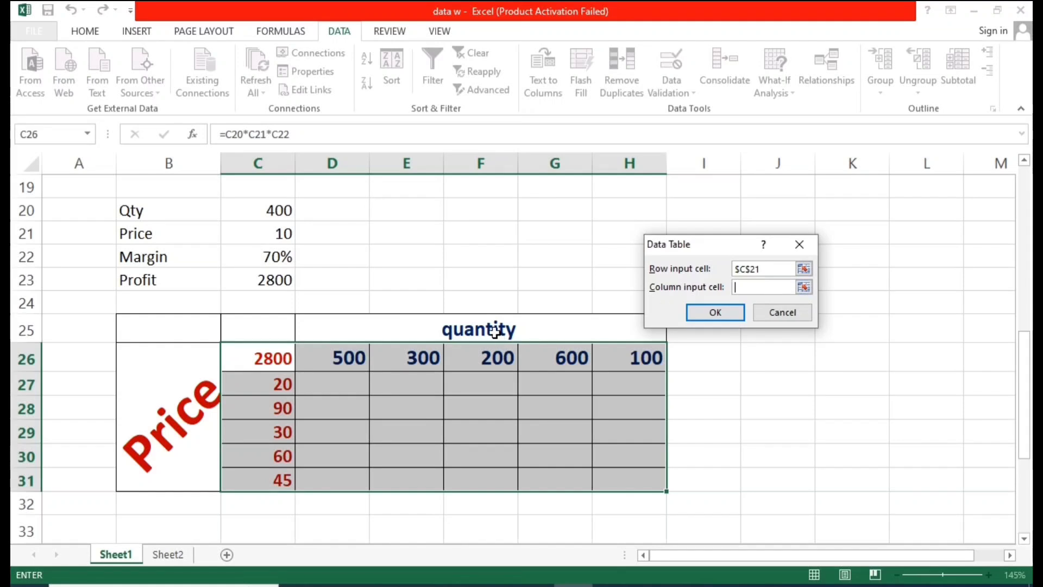
pyautogui.click(267, 212)
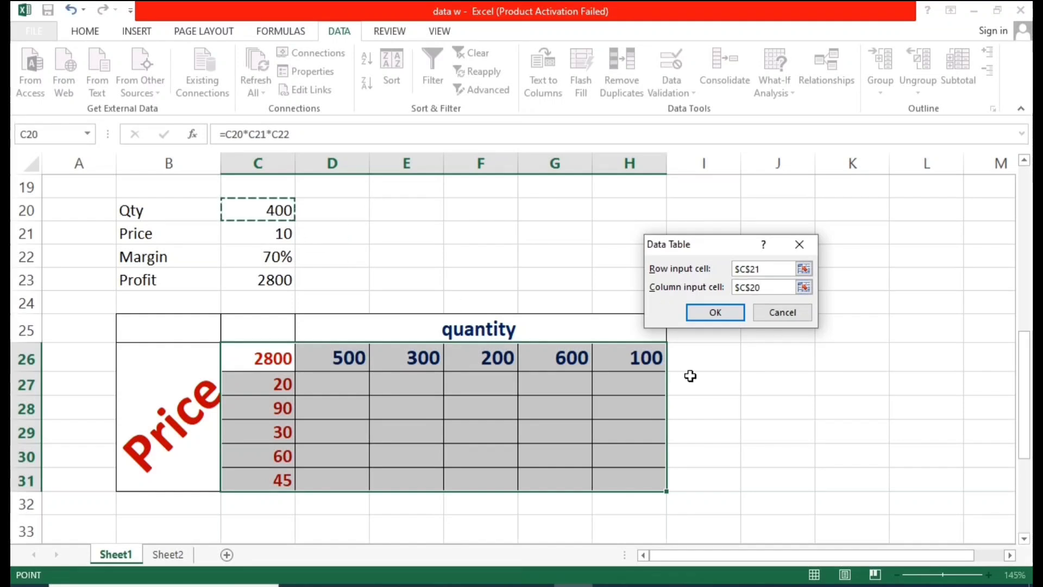
pyautogui.click(714, 314)
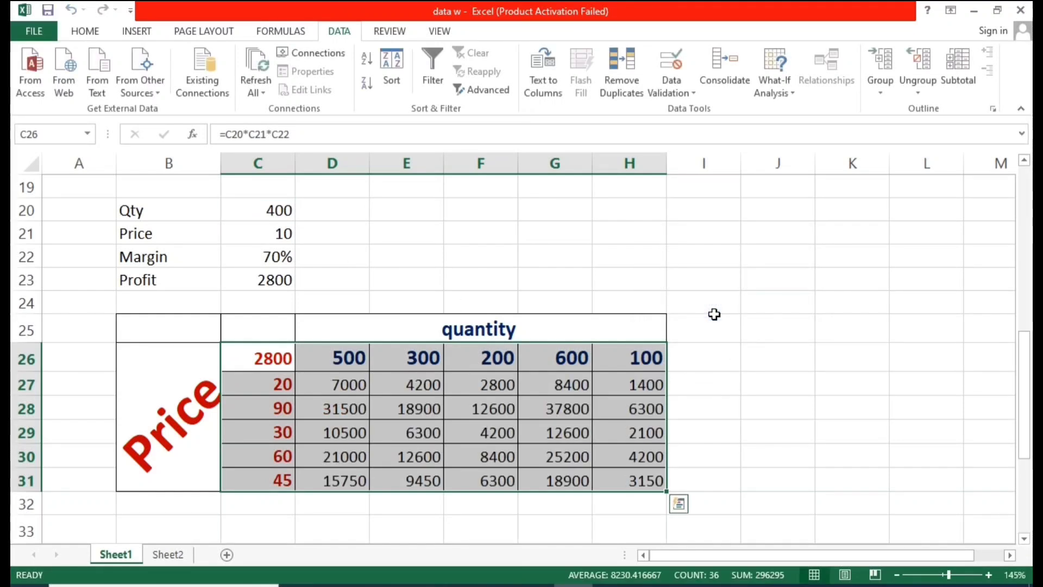
pyautogui.click(757, 332)
pyautogui.scroll(-1, 597, 395)
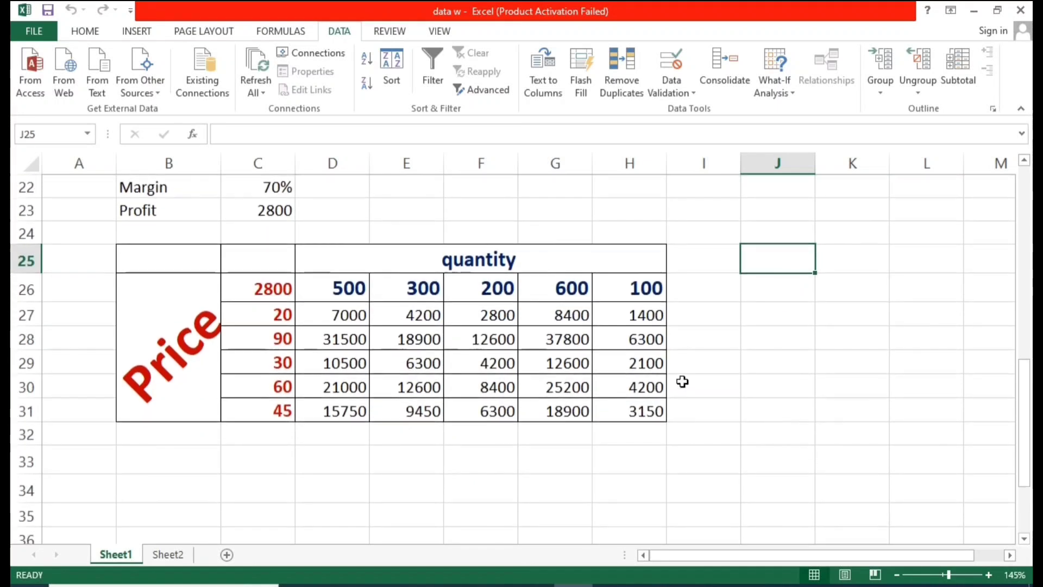
# Step: Examine the TABLE formulas in the two-variable result cells and the price and margin input values
pyautogui.click(615, 401)
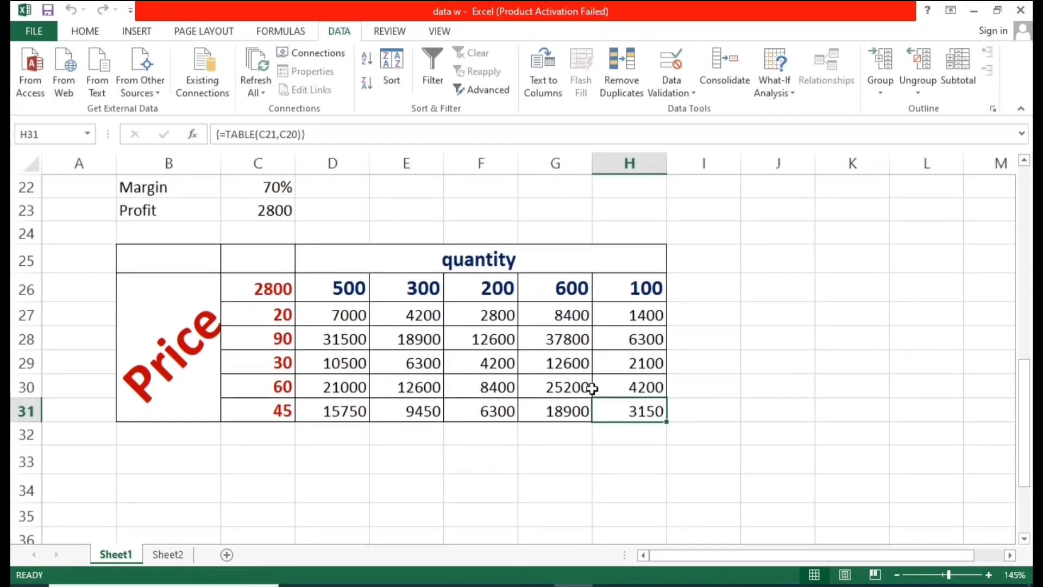
pyautogui.click(278, 315)
pyautogui.moveTo(326, 317); pyautogui.dragTo(616, 407)
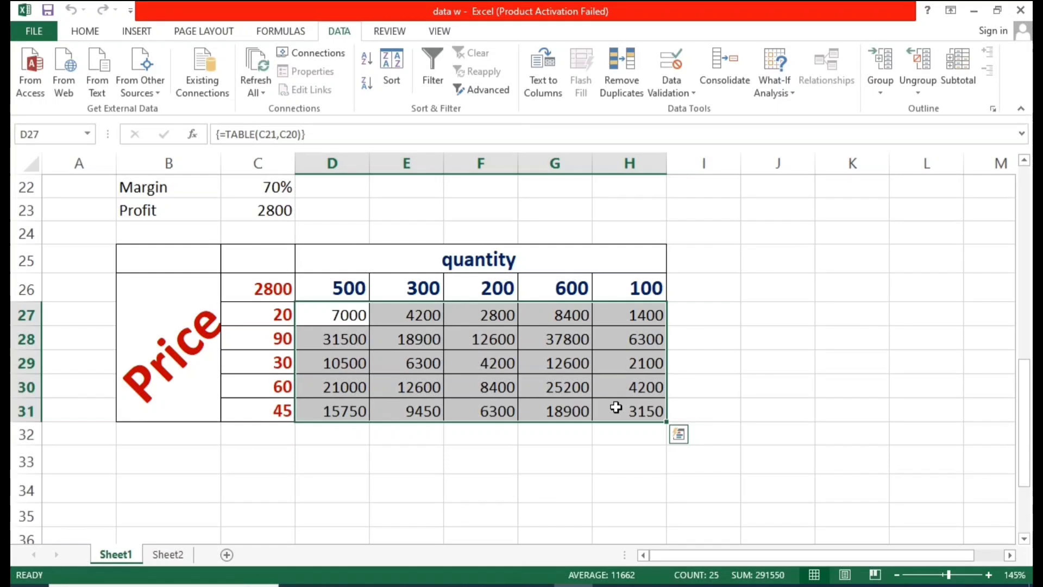
pyautogui.click(451, 340)
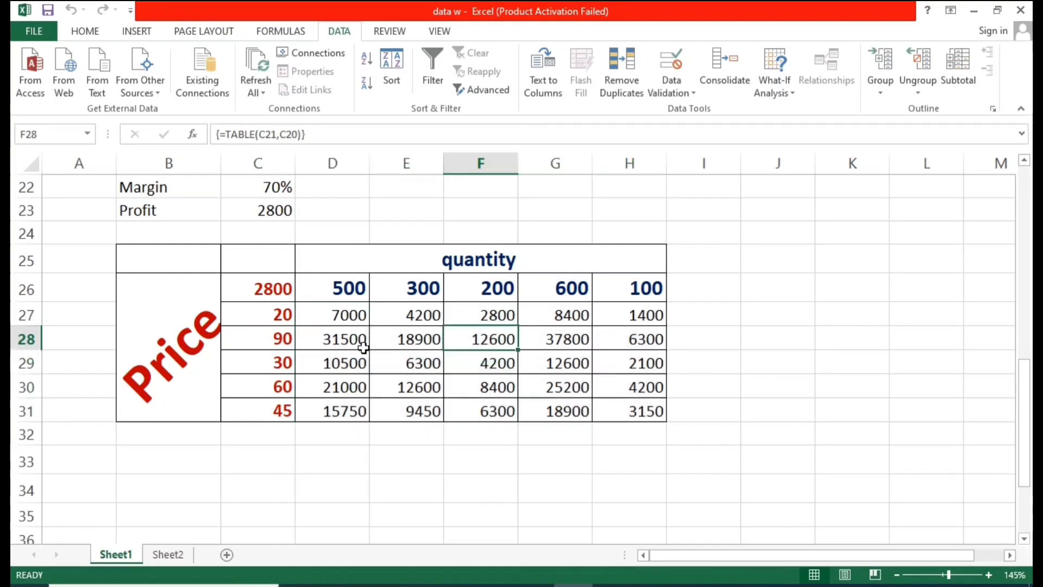
pyautogui.click(268, 343)
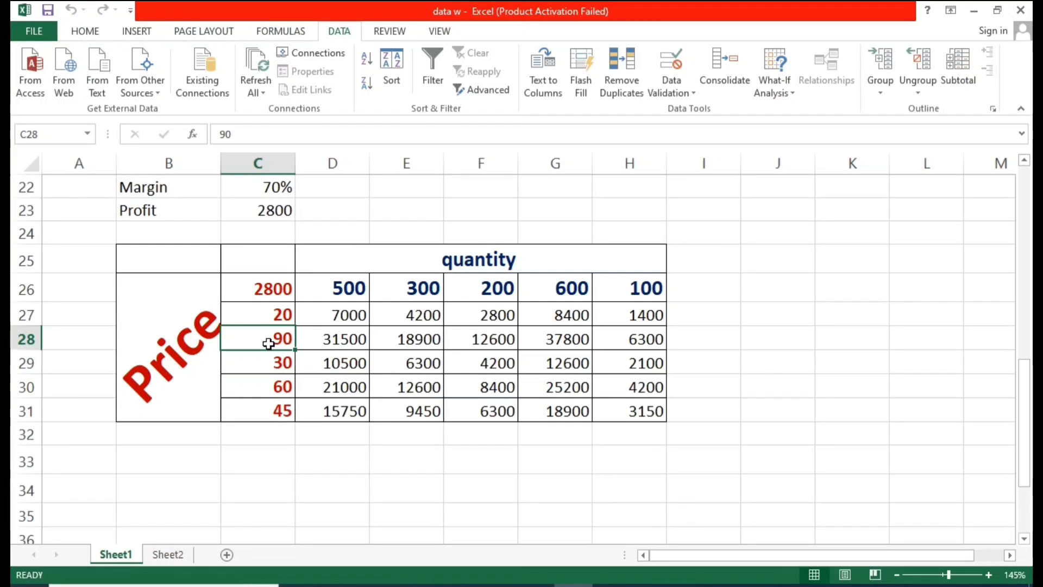
pyautogui.click(273, 187)
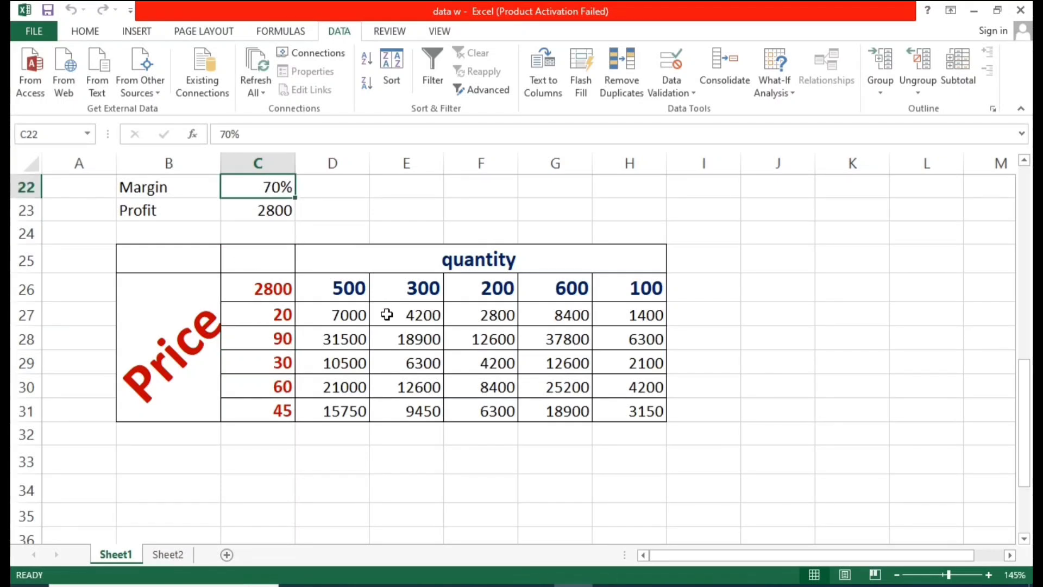
pyautogui.click(485, 341)
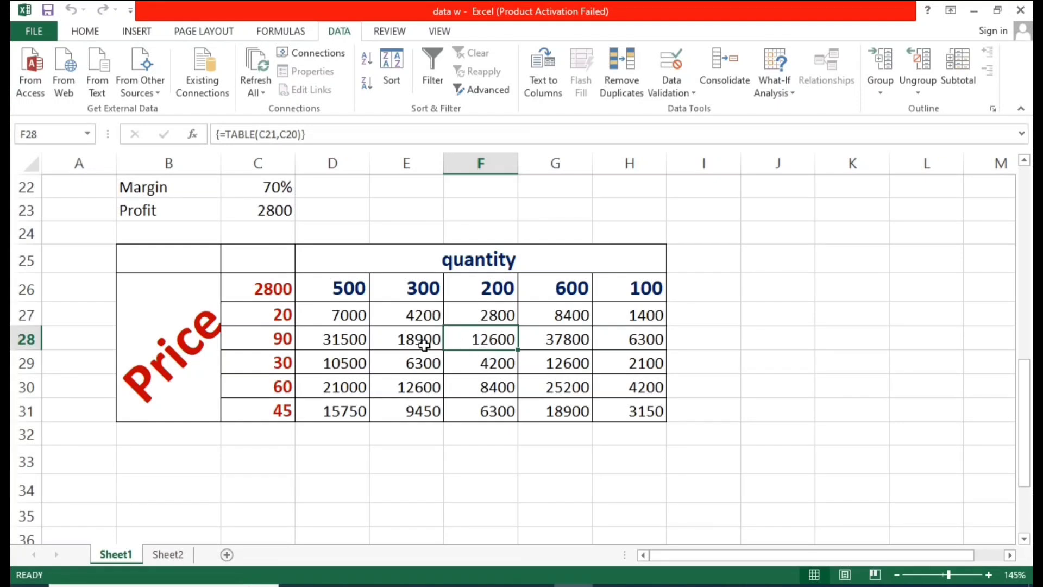
pyautogui.click(589, 361)
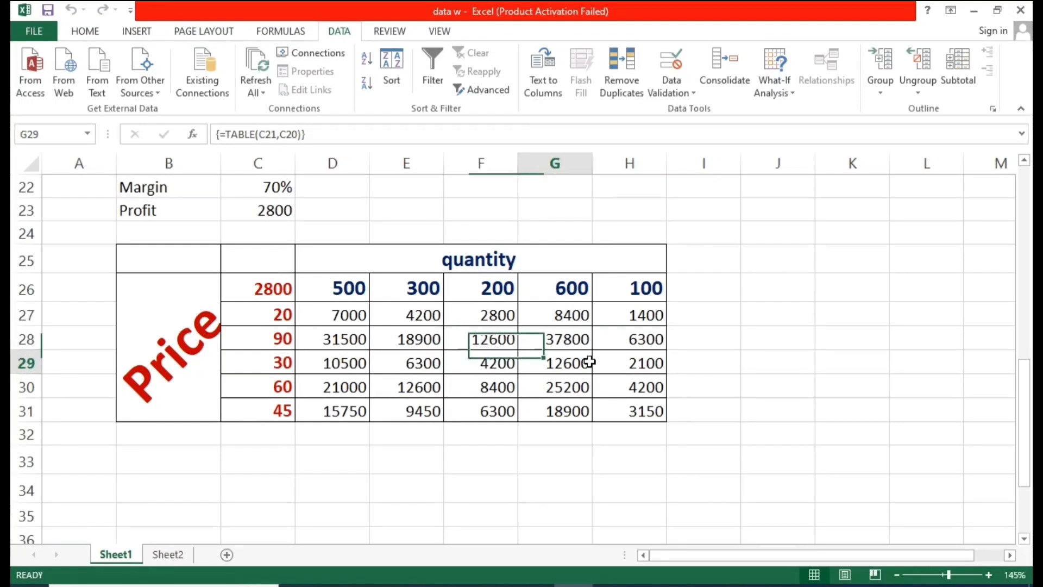
pyautogui.click(630, 418)
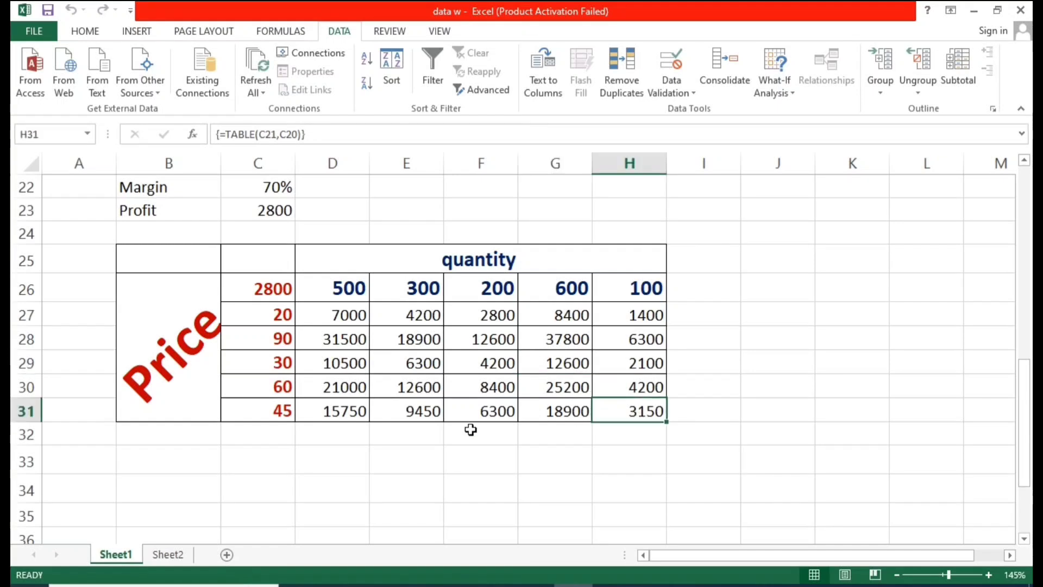
pyautogui.click(267, 411)
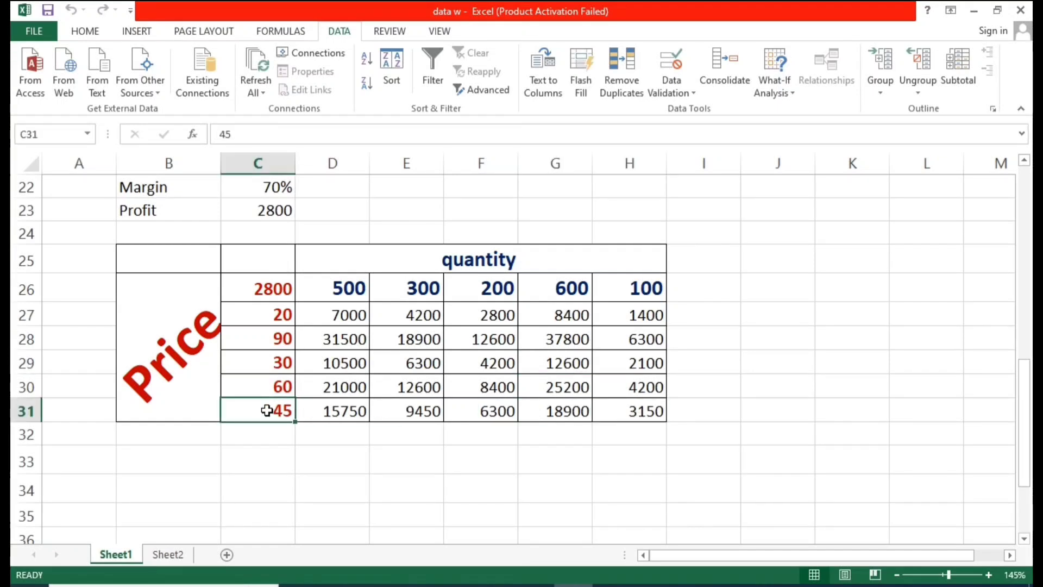
pyautogui.click(274, 187)
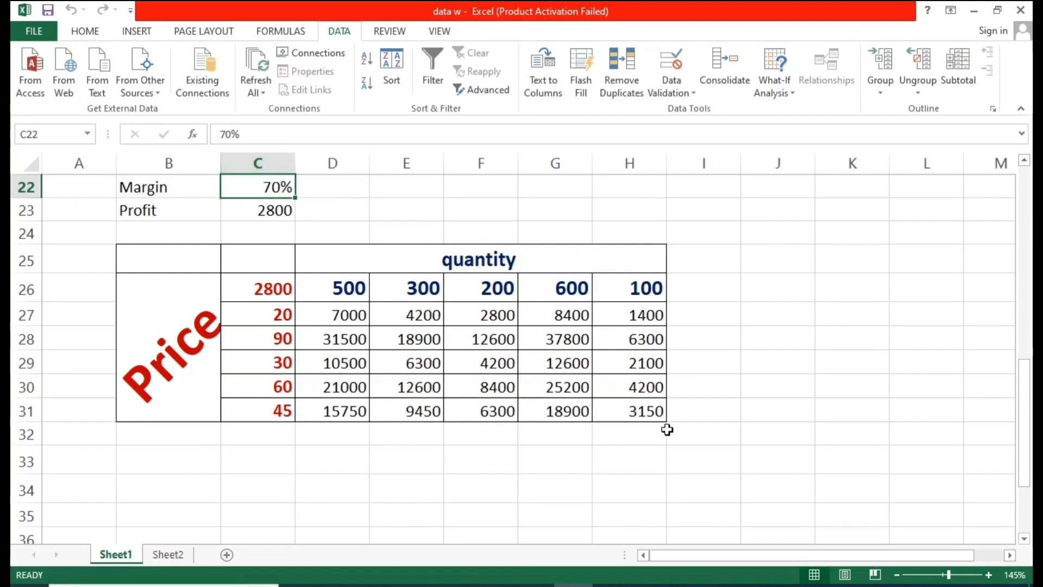
pyautogui.click(647, 411)
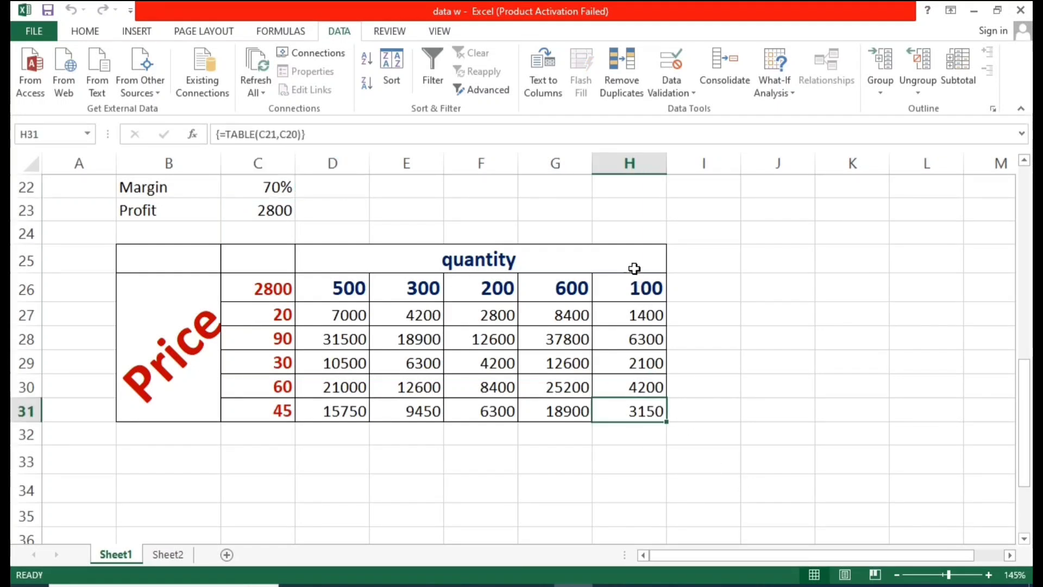
pyautogui.click(709, 409)
pyautogui.click(653, 413)
pyautogui.moveTo(204, 261); pyautogui.dragTo(496, 361)
pyautogui.scroll(2, 642, 246)
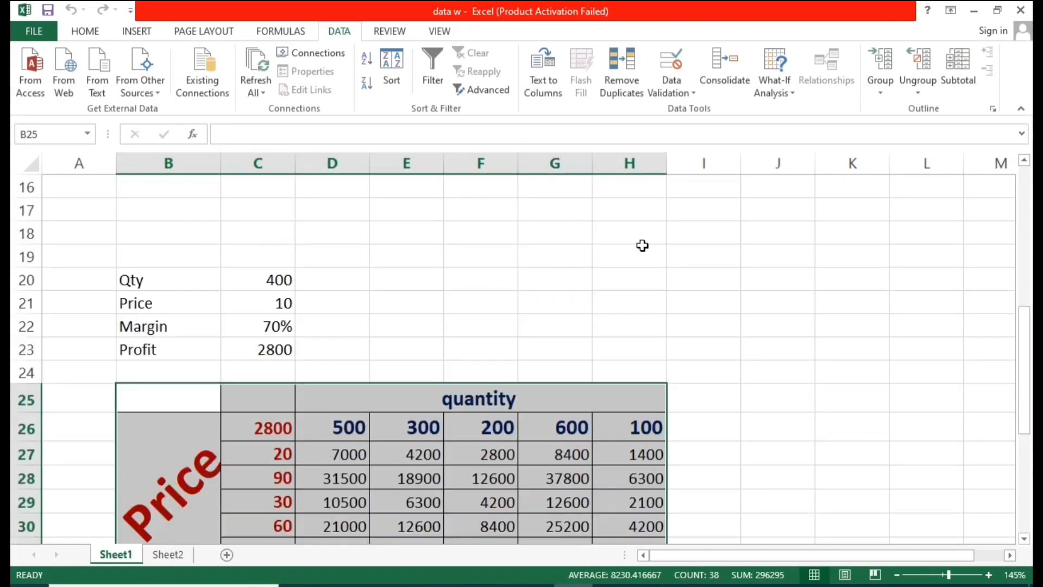
pyautogui.scroll(-1, 506, 393)
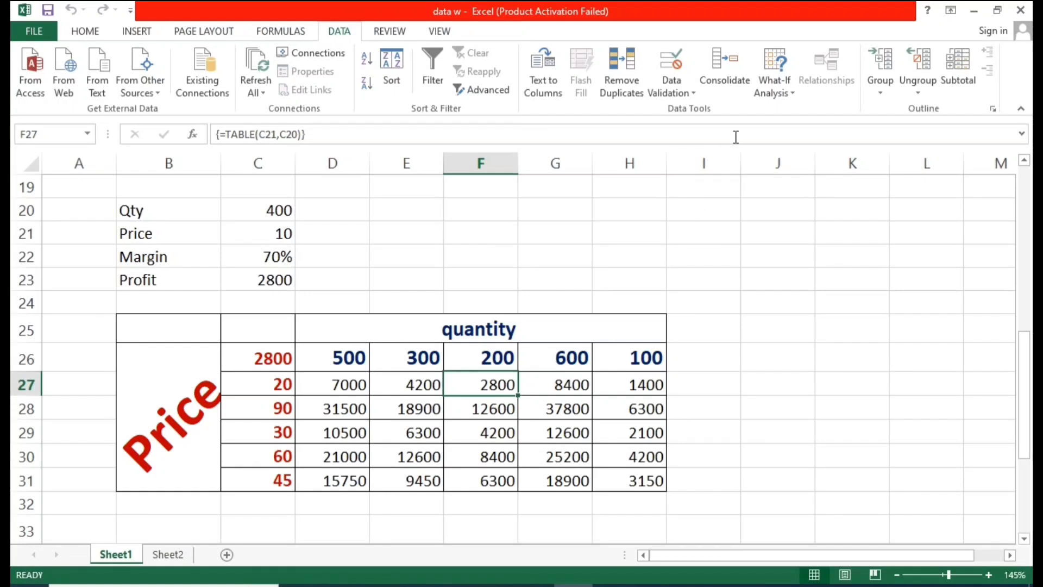
pyautogui.click(772, 92)
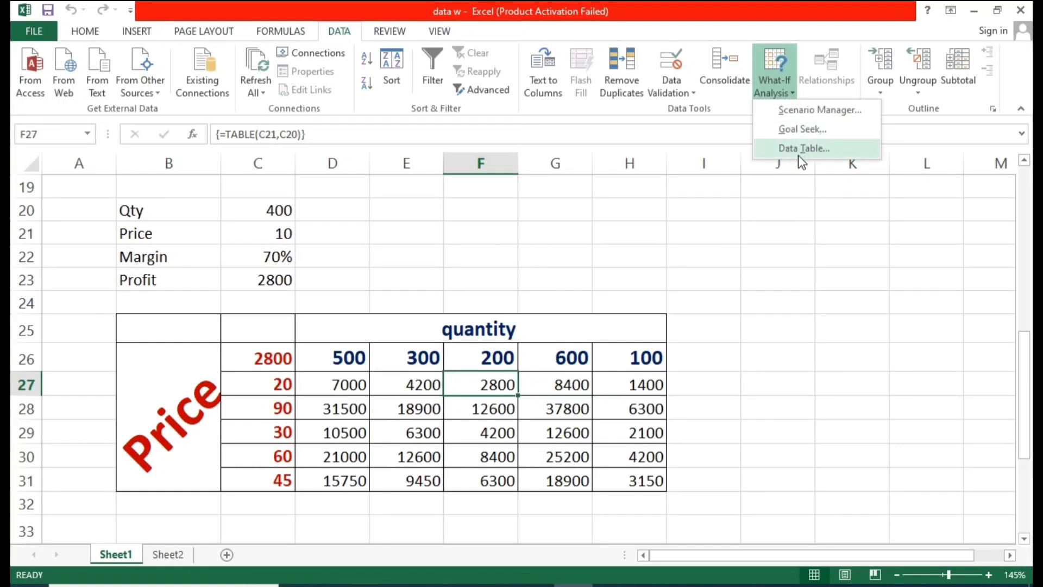
pyautogui.click(735, 287)
pyautogui.click(152, 326)
pyautogui.hotkey('ctrl', 'a')
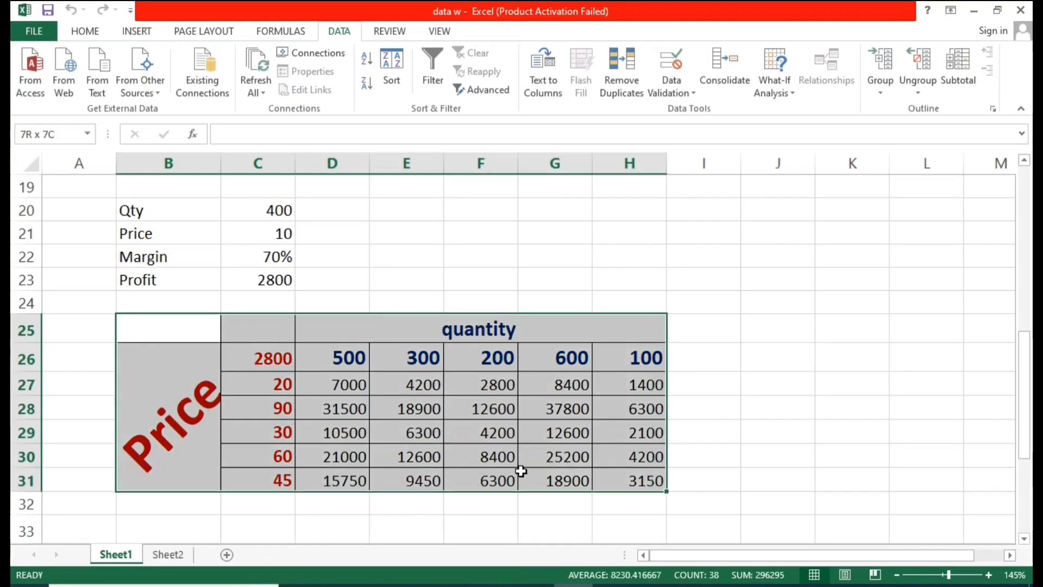
pyautogui.click(489, 358)
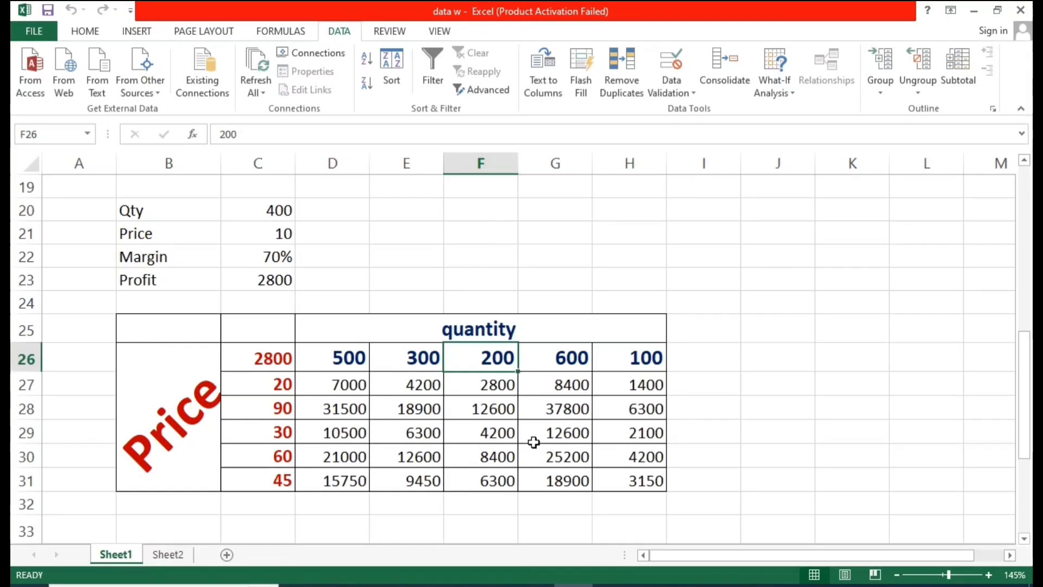
pyautogui.click(504, 430)
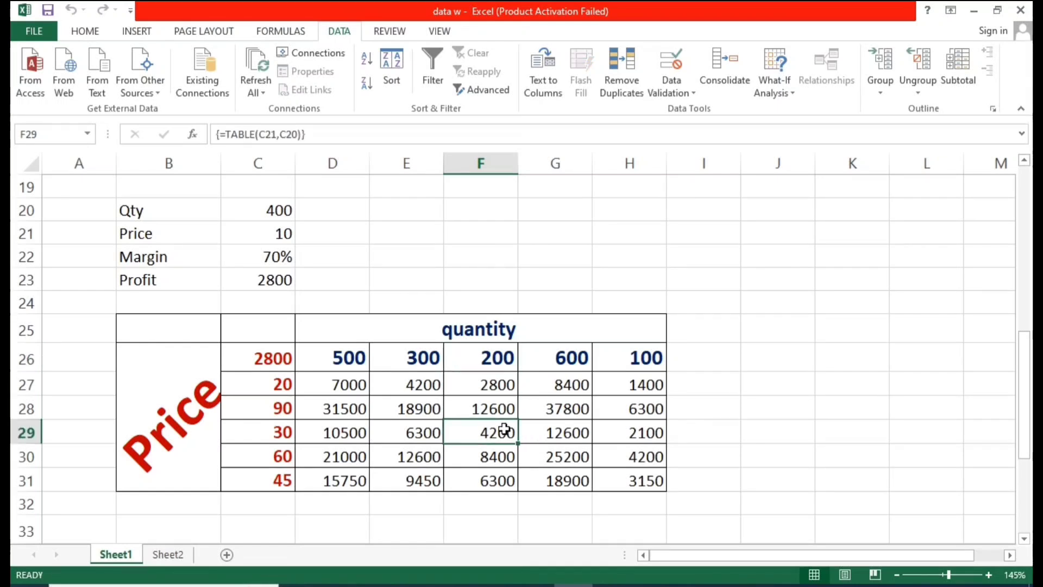
pyautogui.click(773, 76)
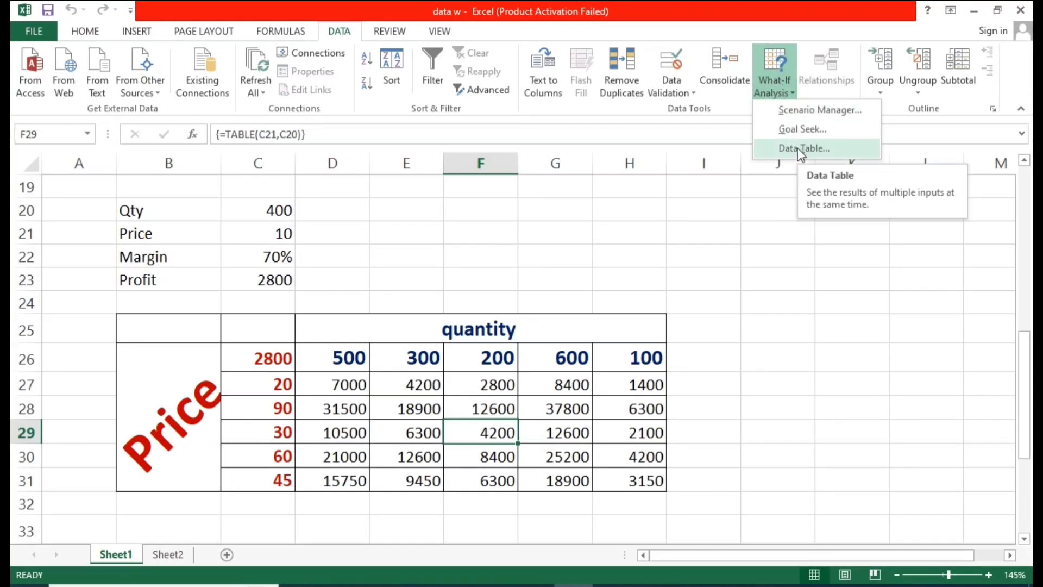
pyautogui.click(712, 346)
pyautogui.click(712, 346)
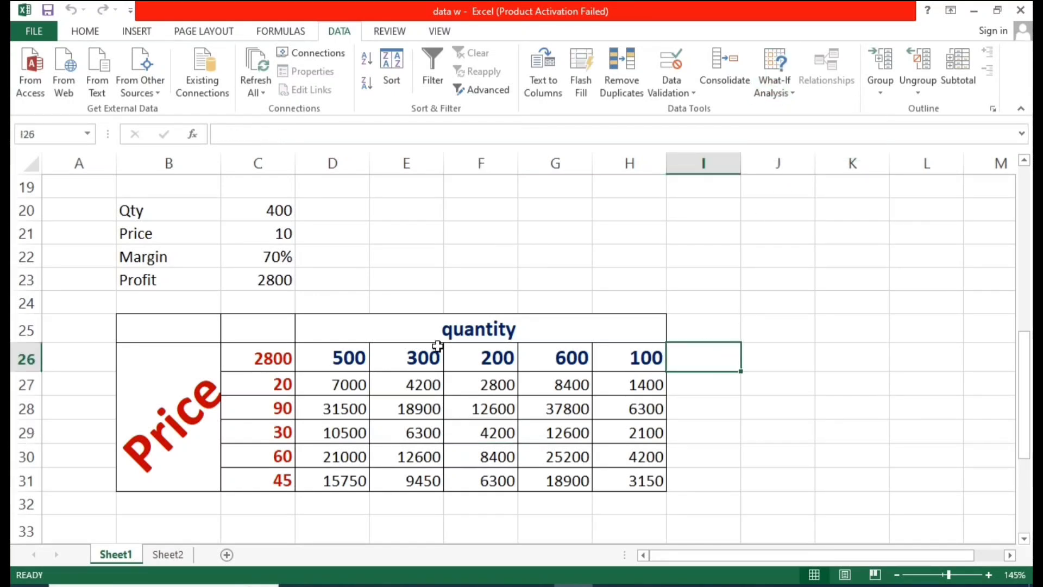
pyautogui.moveTo(158, 317); pyautogui.dragTo(458, 410)
pyautogui.click(826, 326)
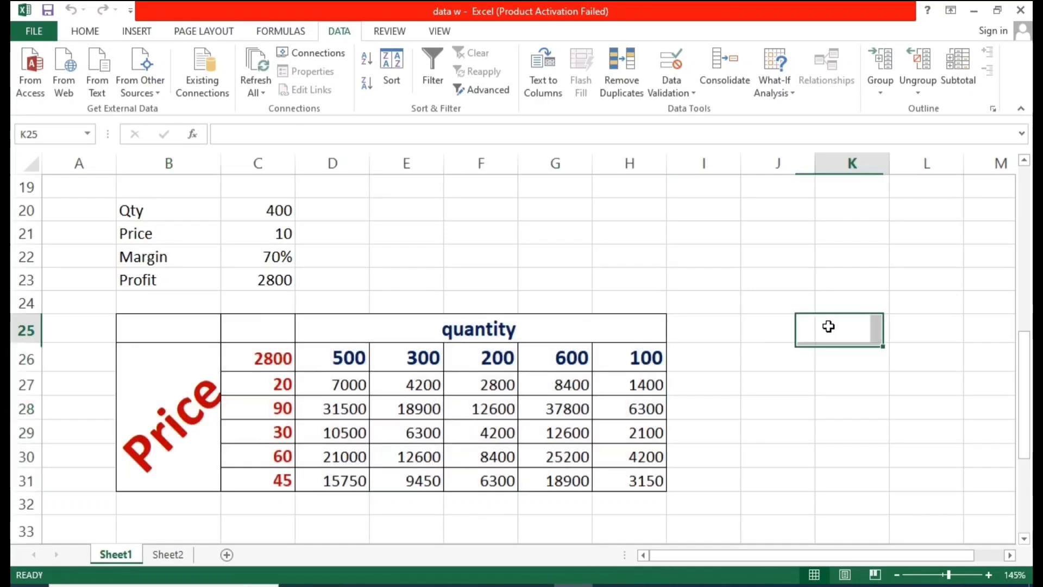
# Step: Open the What-If Analysis commands beside the sales table at the top of the sheet
pyautogui.click(691, 354)
pyautogui.scroll(4, 547, 335)
pyautogui.scroll(2, 646, 300)
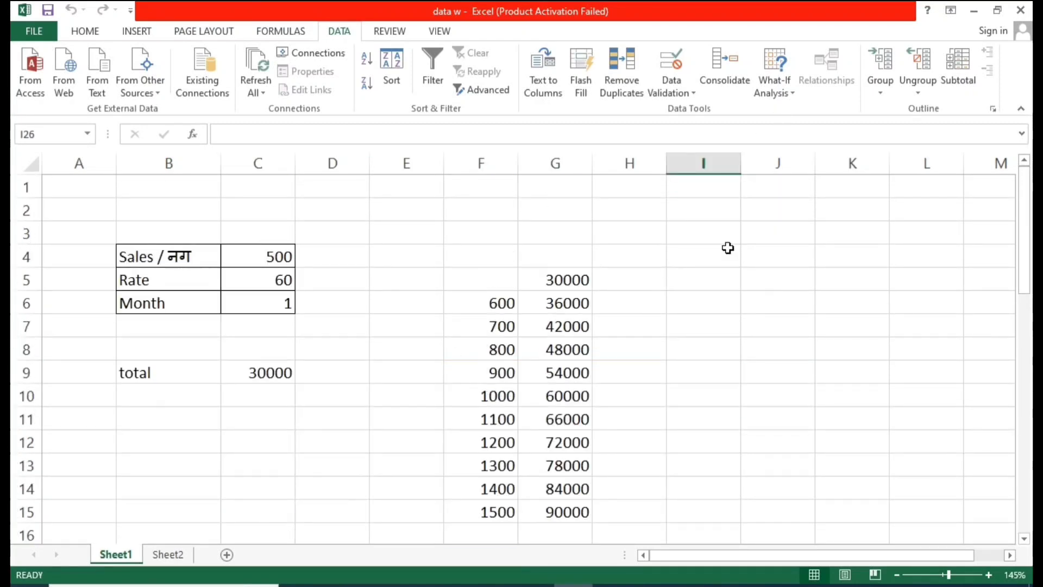
pyautogui.click(789, 79)
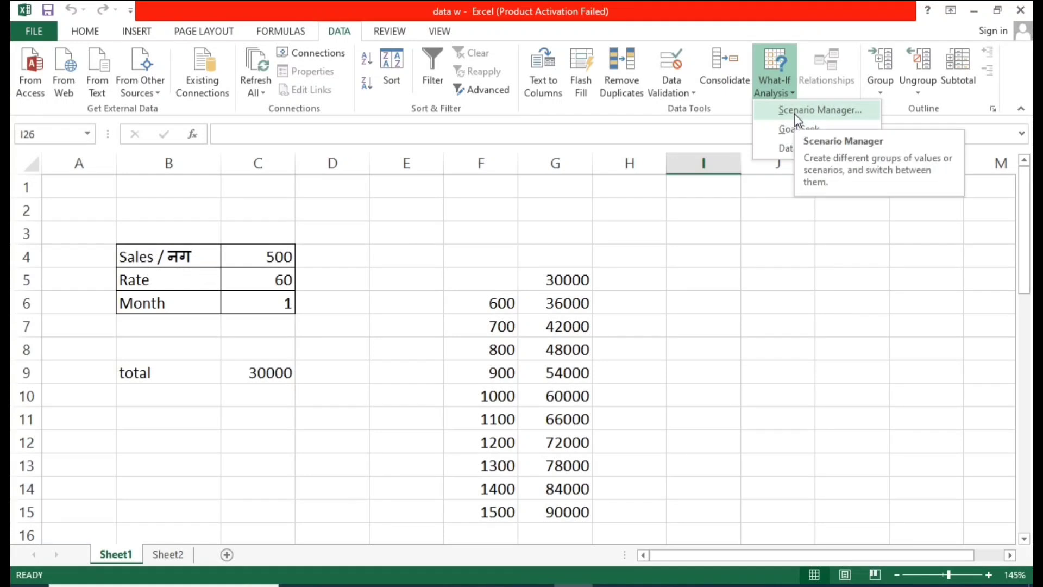